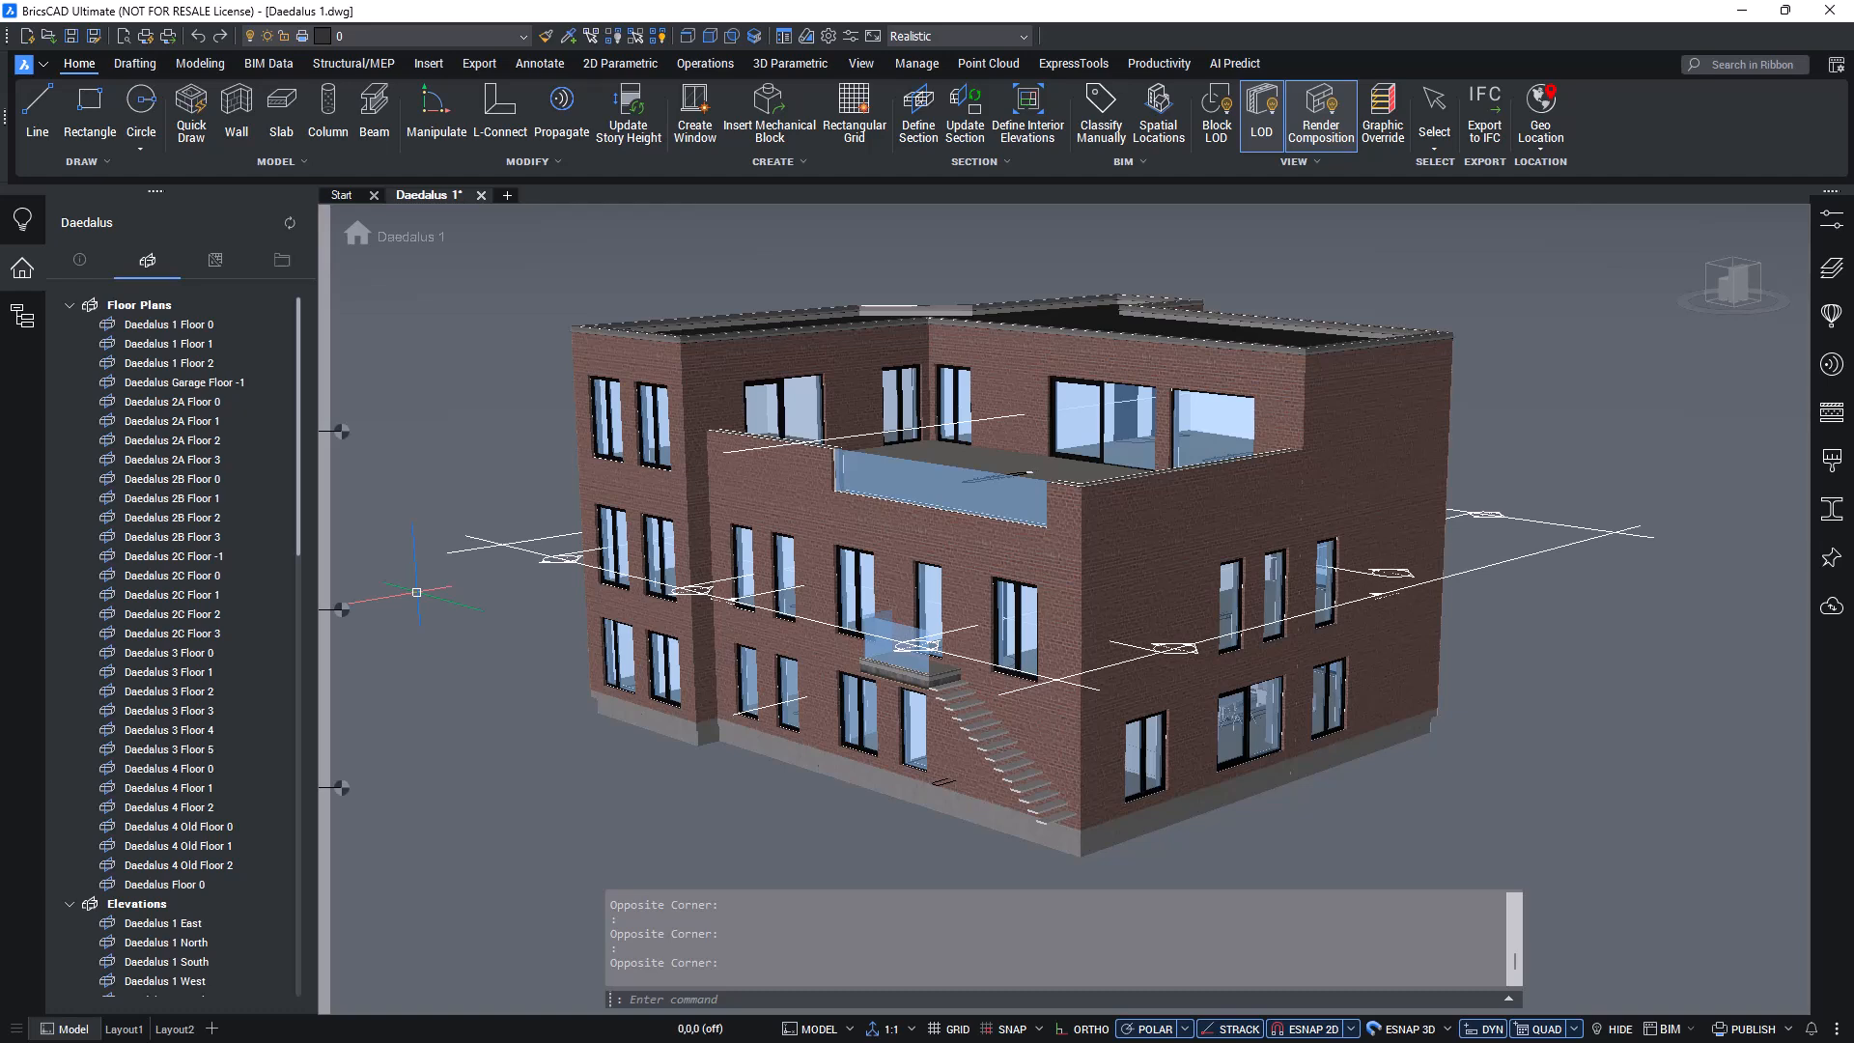
Locate the Daedalus 1 Floor 0 plan, Daedalus 1 East elevation and Daedalus 1 Section AA' in the model from the project's view list.
right_click(195, 331)
click(217, 349)
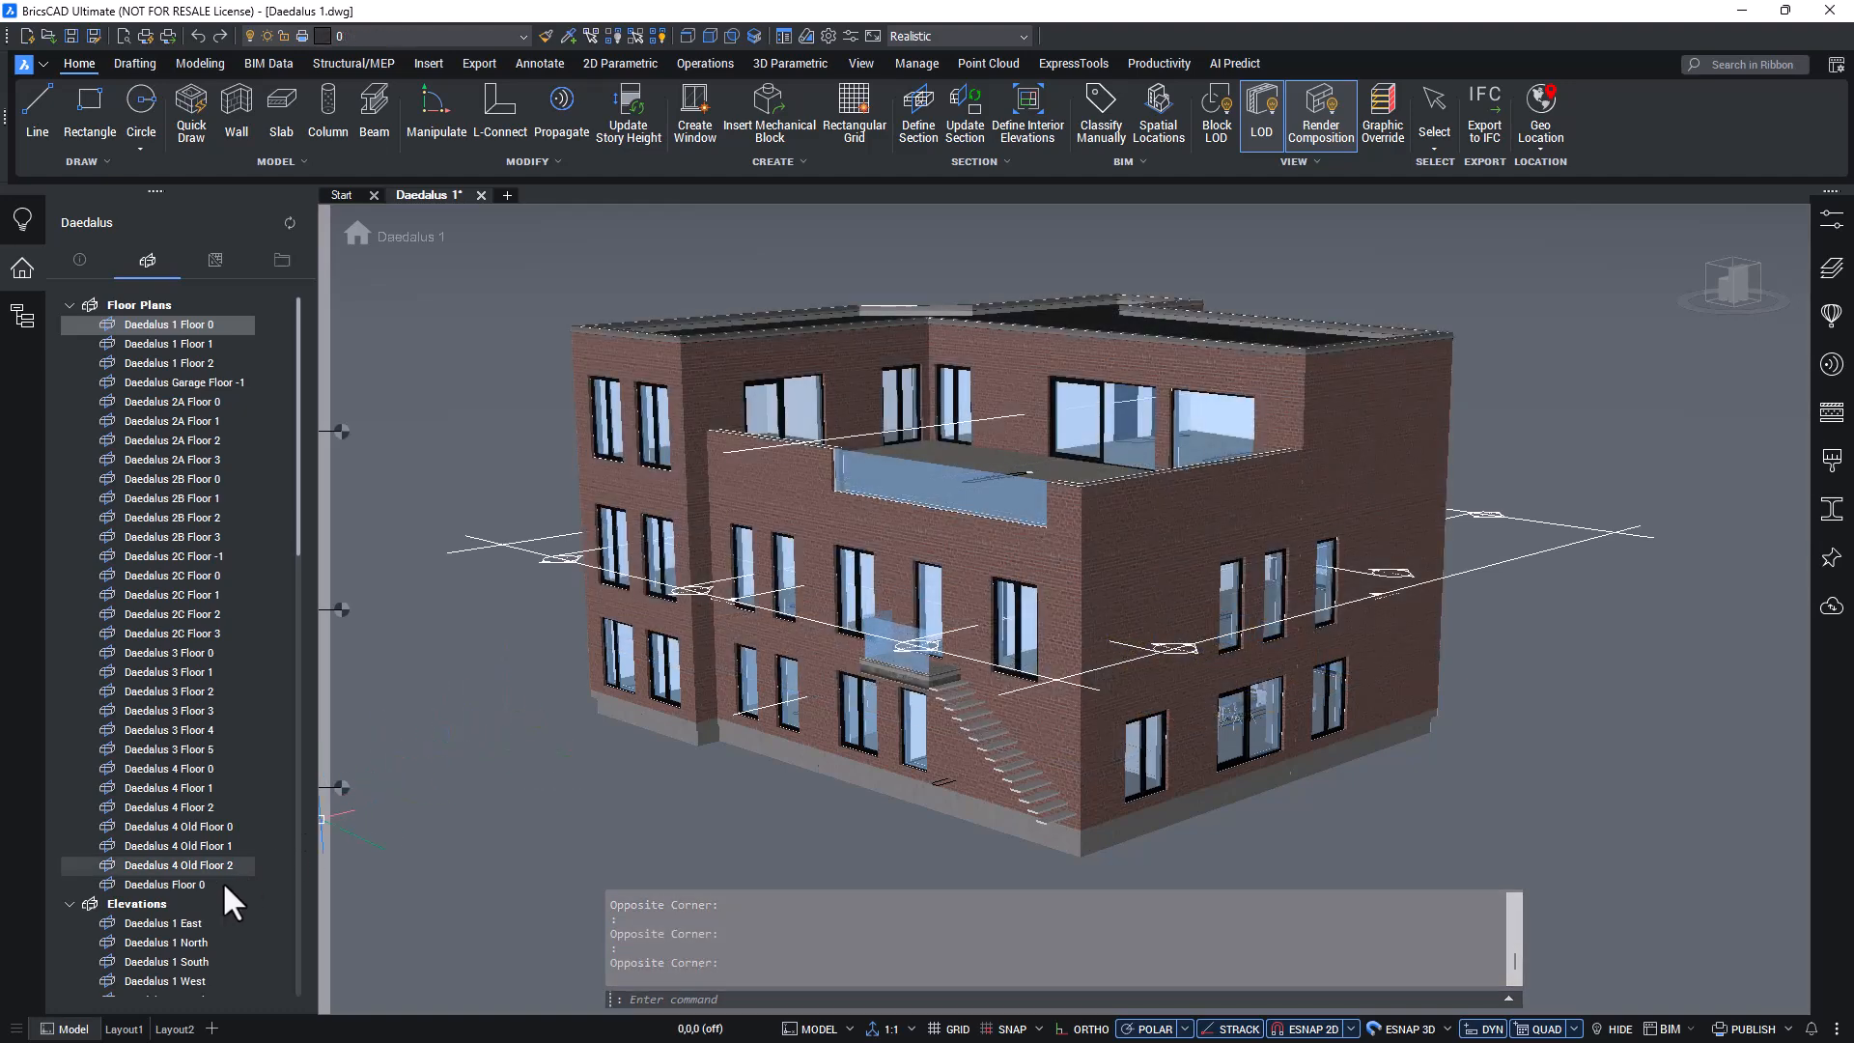
right_click(181, 921)
click(218, 867)
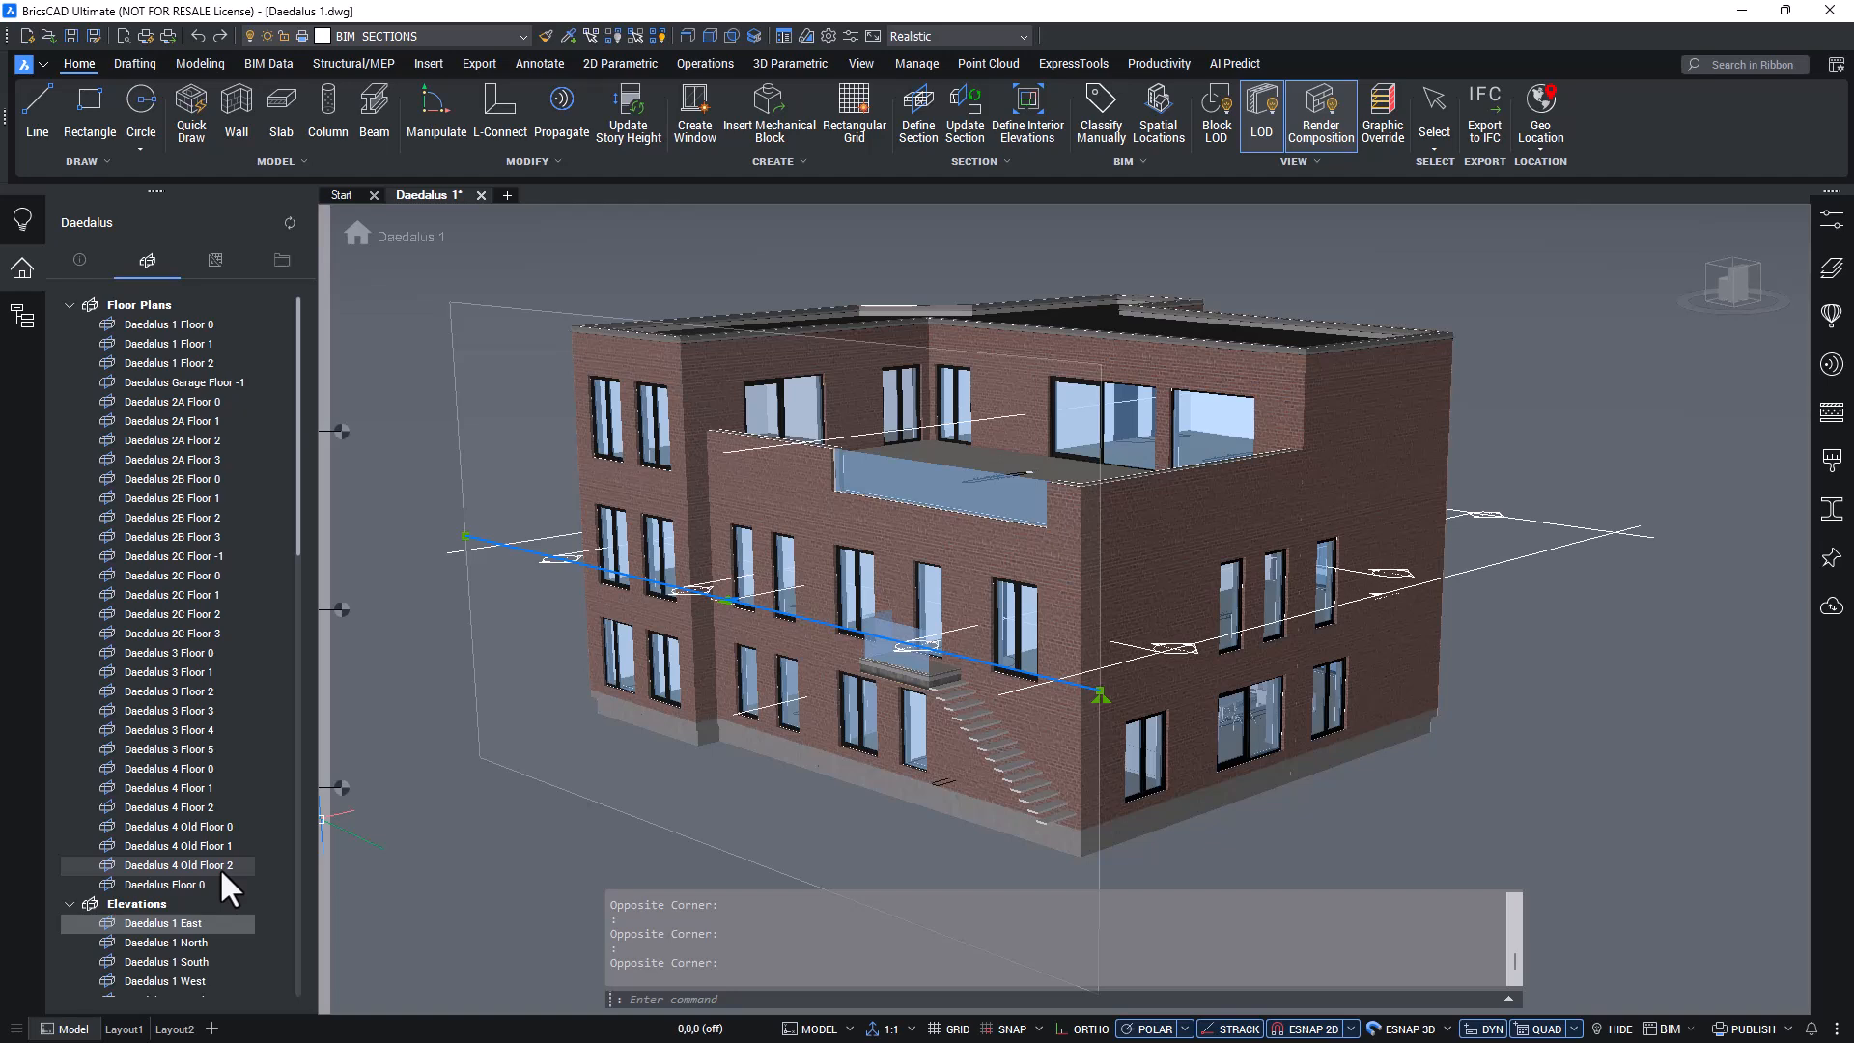
key(Escape)
key(Escape)
drag(300, 558, 305, 849)
right_click(230, 570)
click(234, 586)
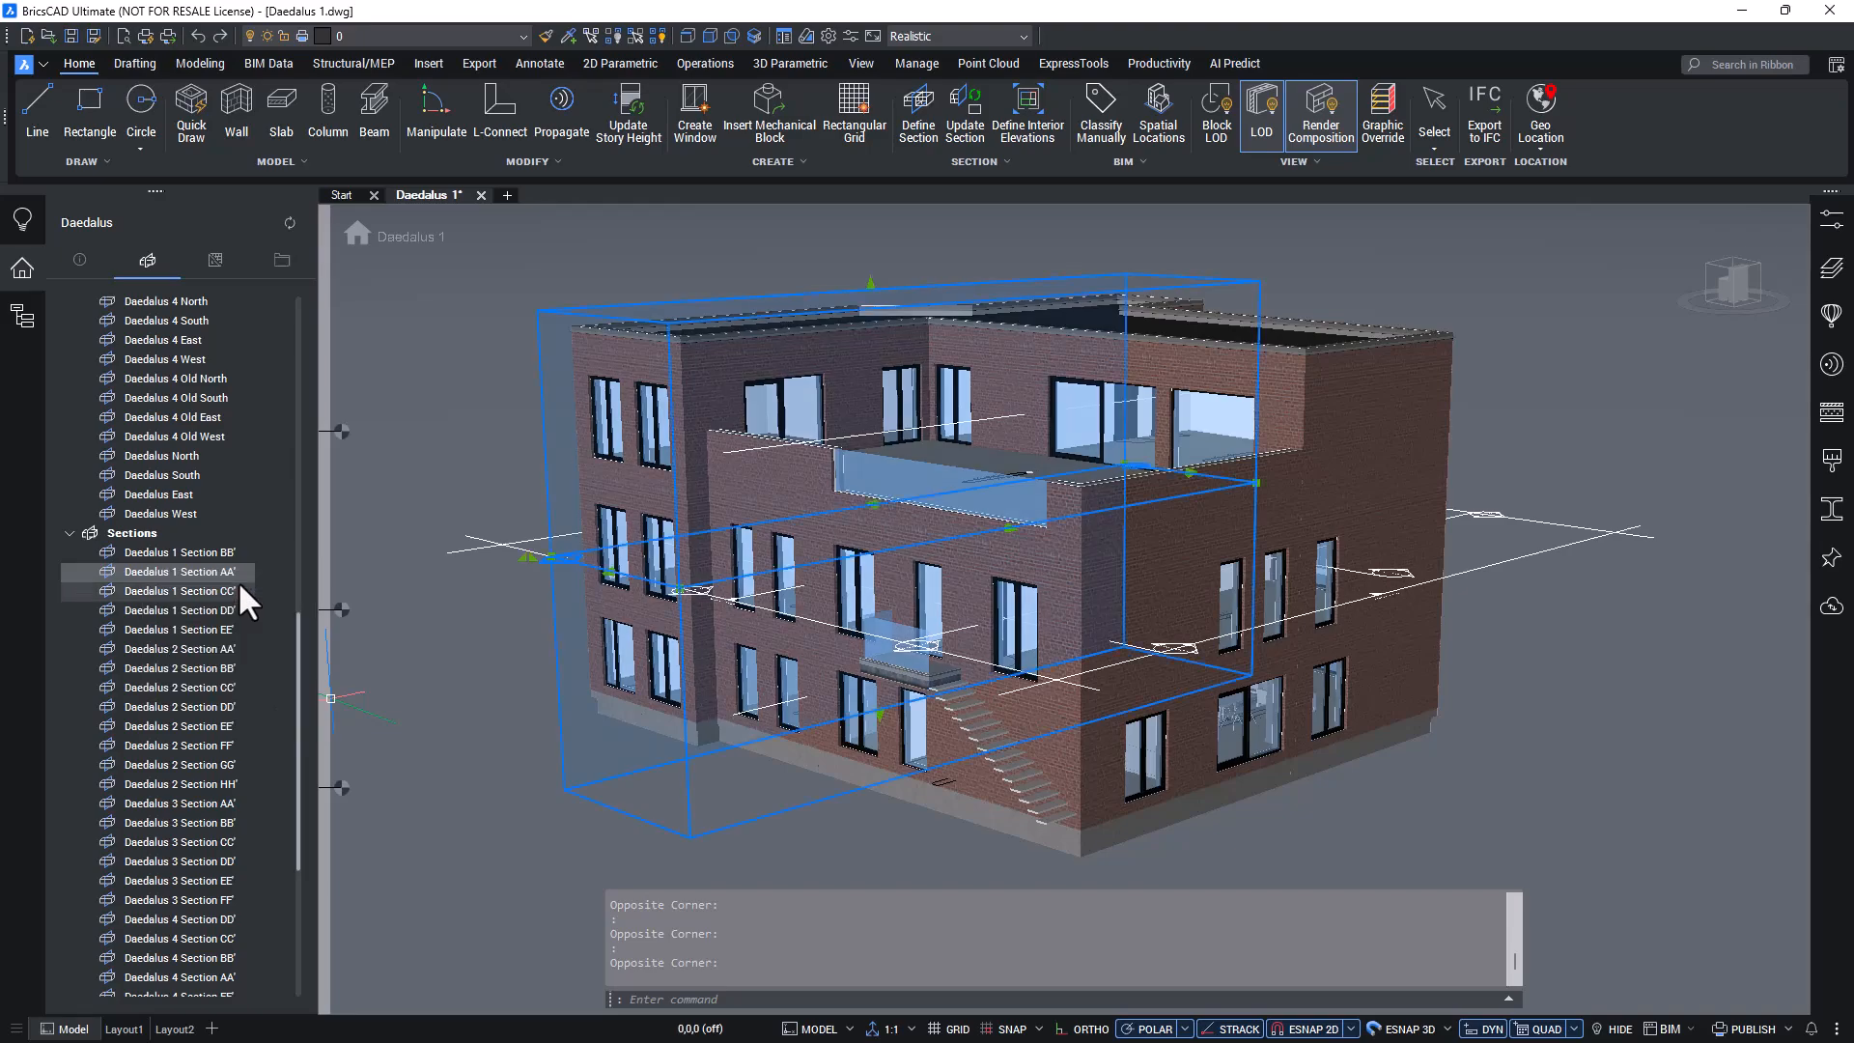
Toggle the clipped display of an existing section on the building model to inspect it.
shift+middle_drag(458, 656, 593, 703)
double_click(587, 598)
key(Escape)
double_click(621, 586)
key(Escape)
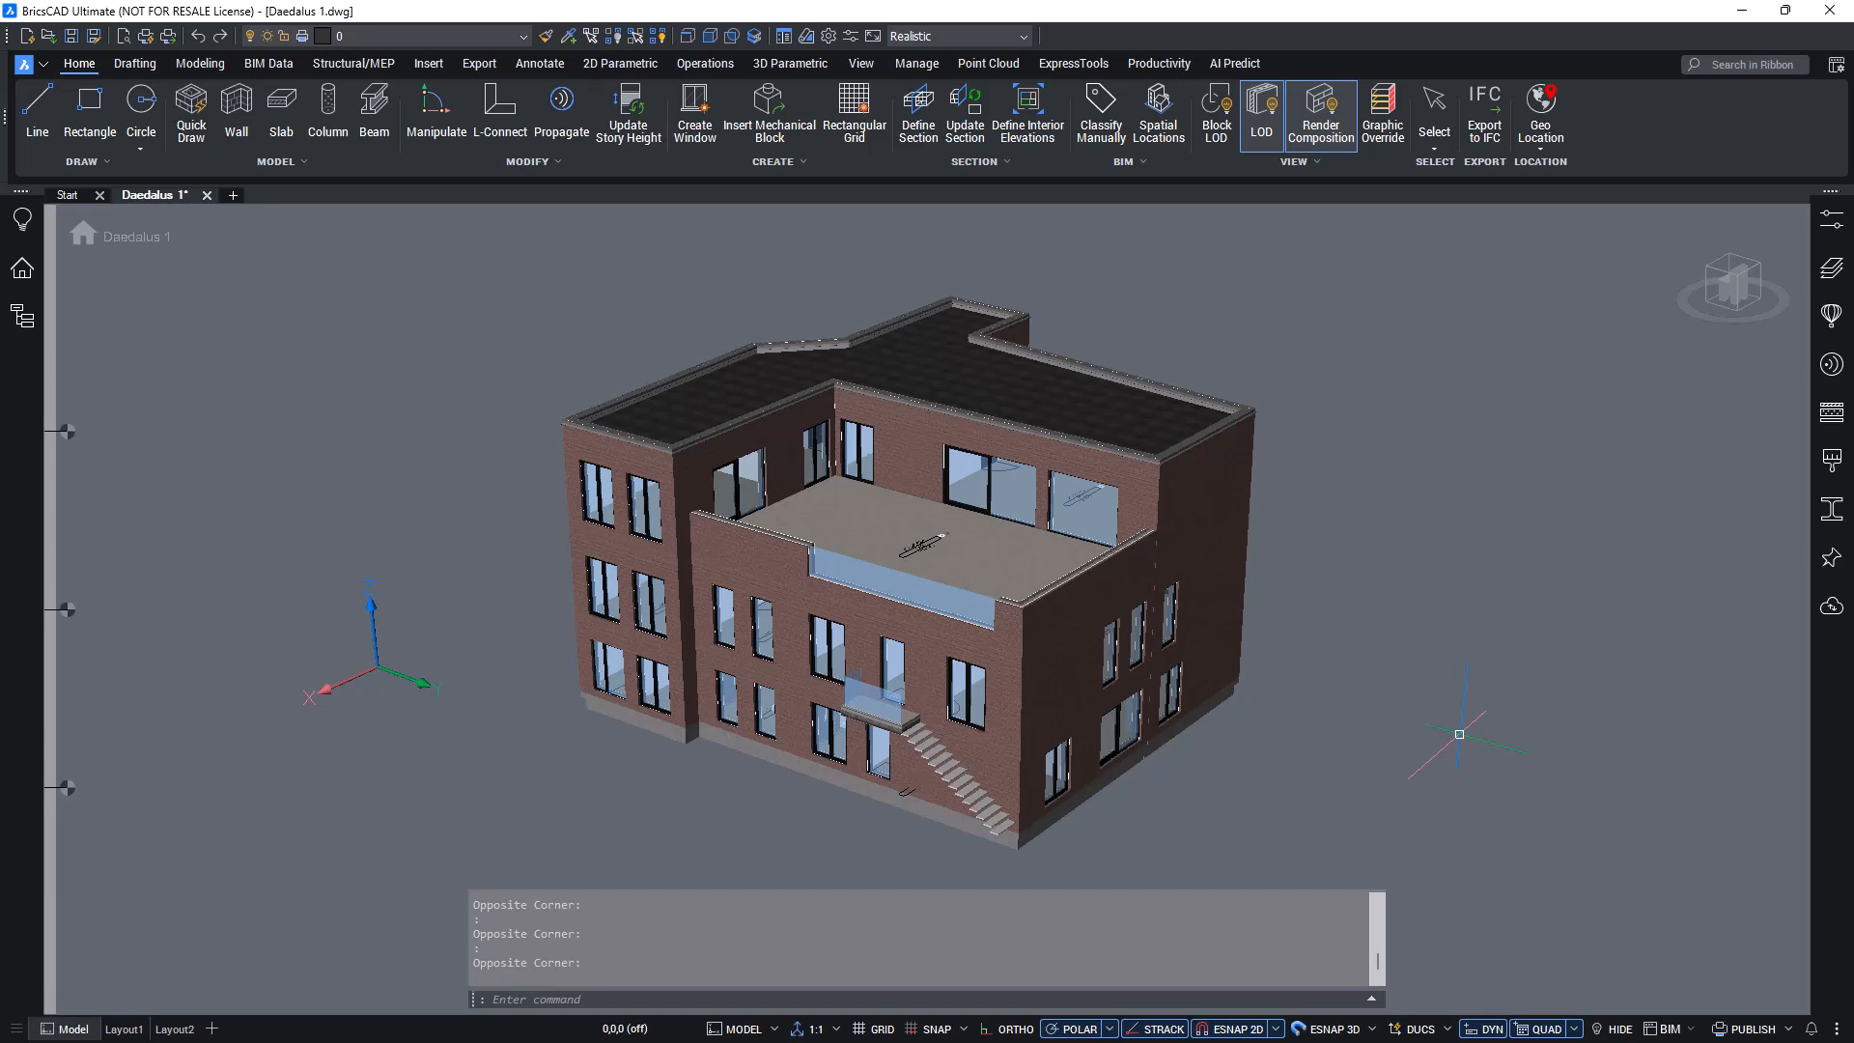
Create a horizontal plan section with BIMSECTION that cuts through the building's ground floor just above its windows.
text(BIMSECTI)
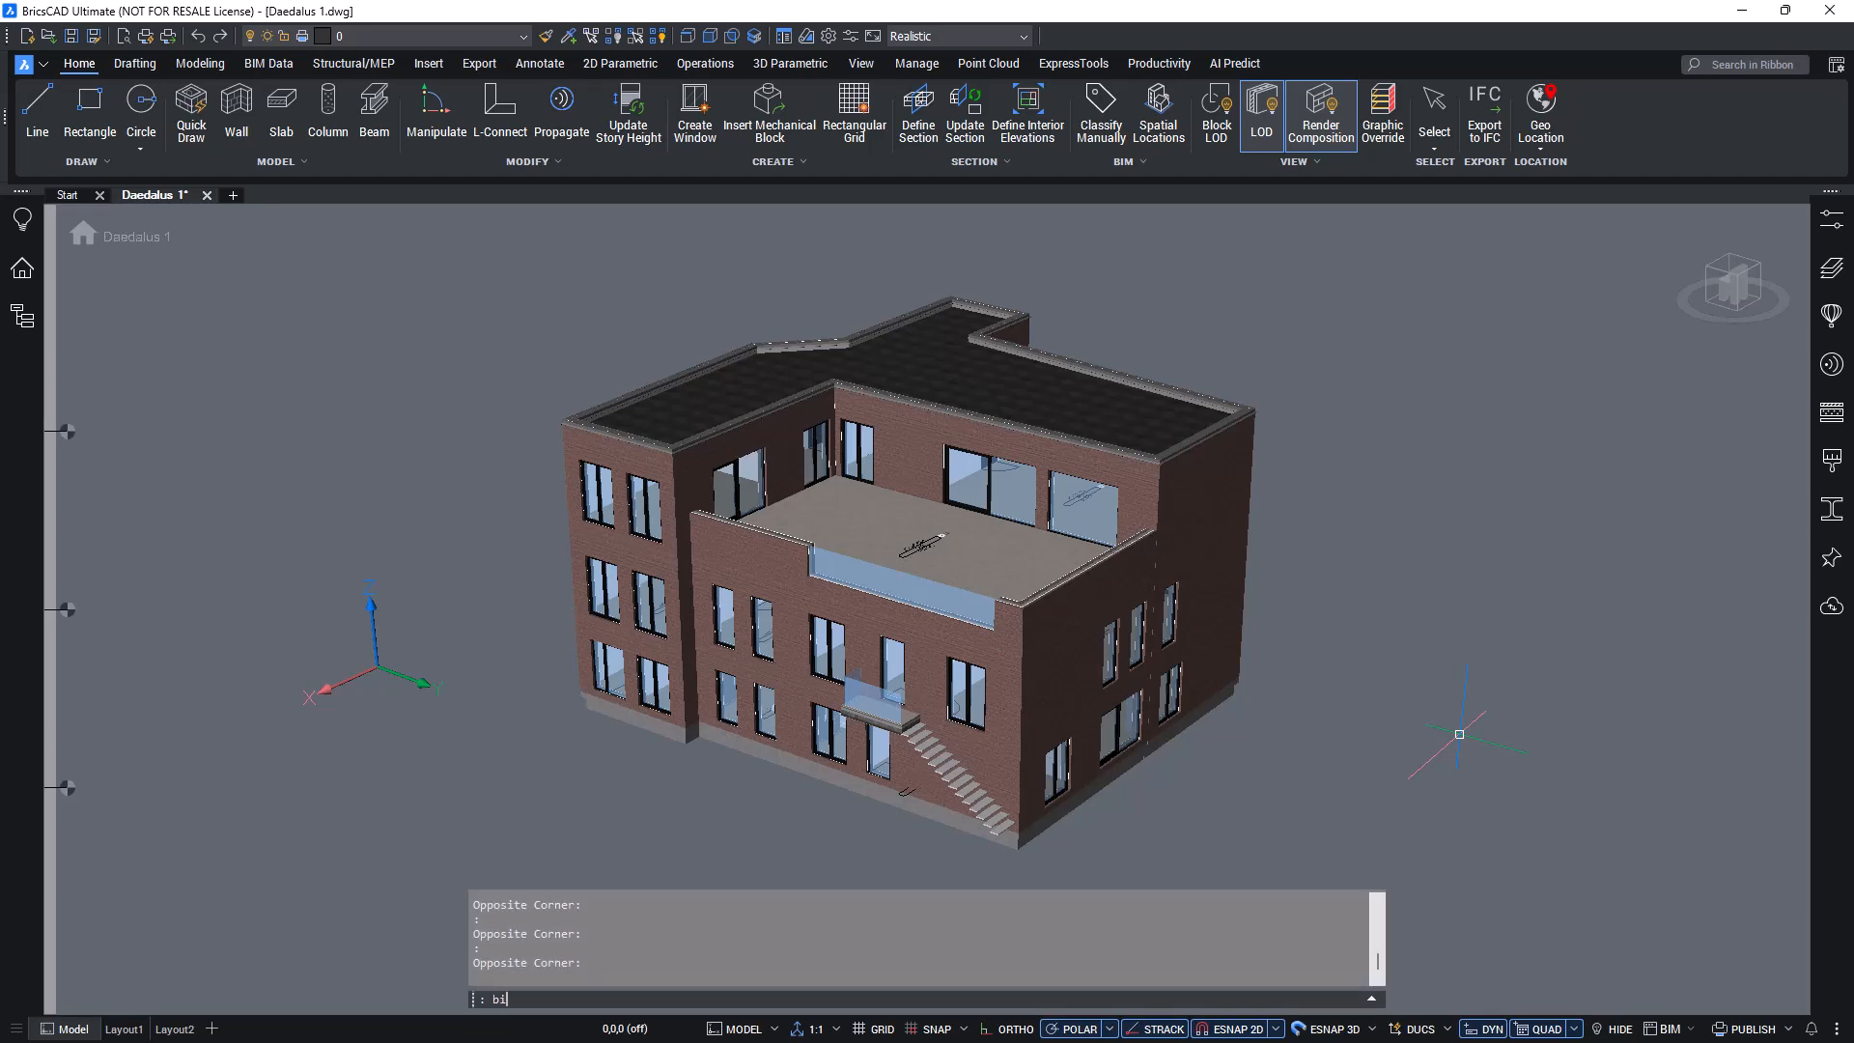
text(ON)
key(Return)
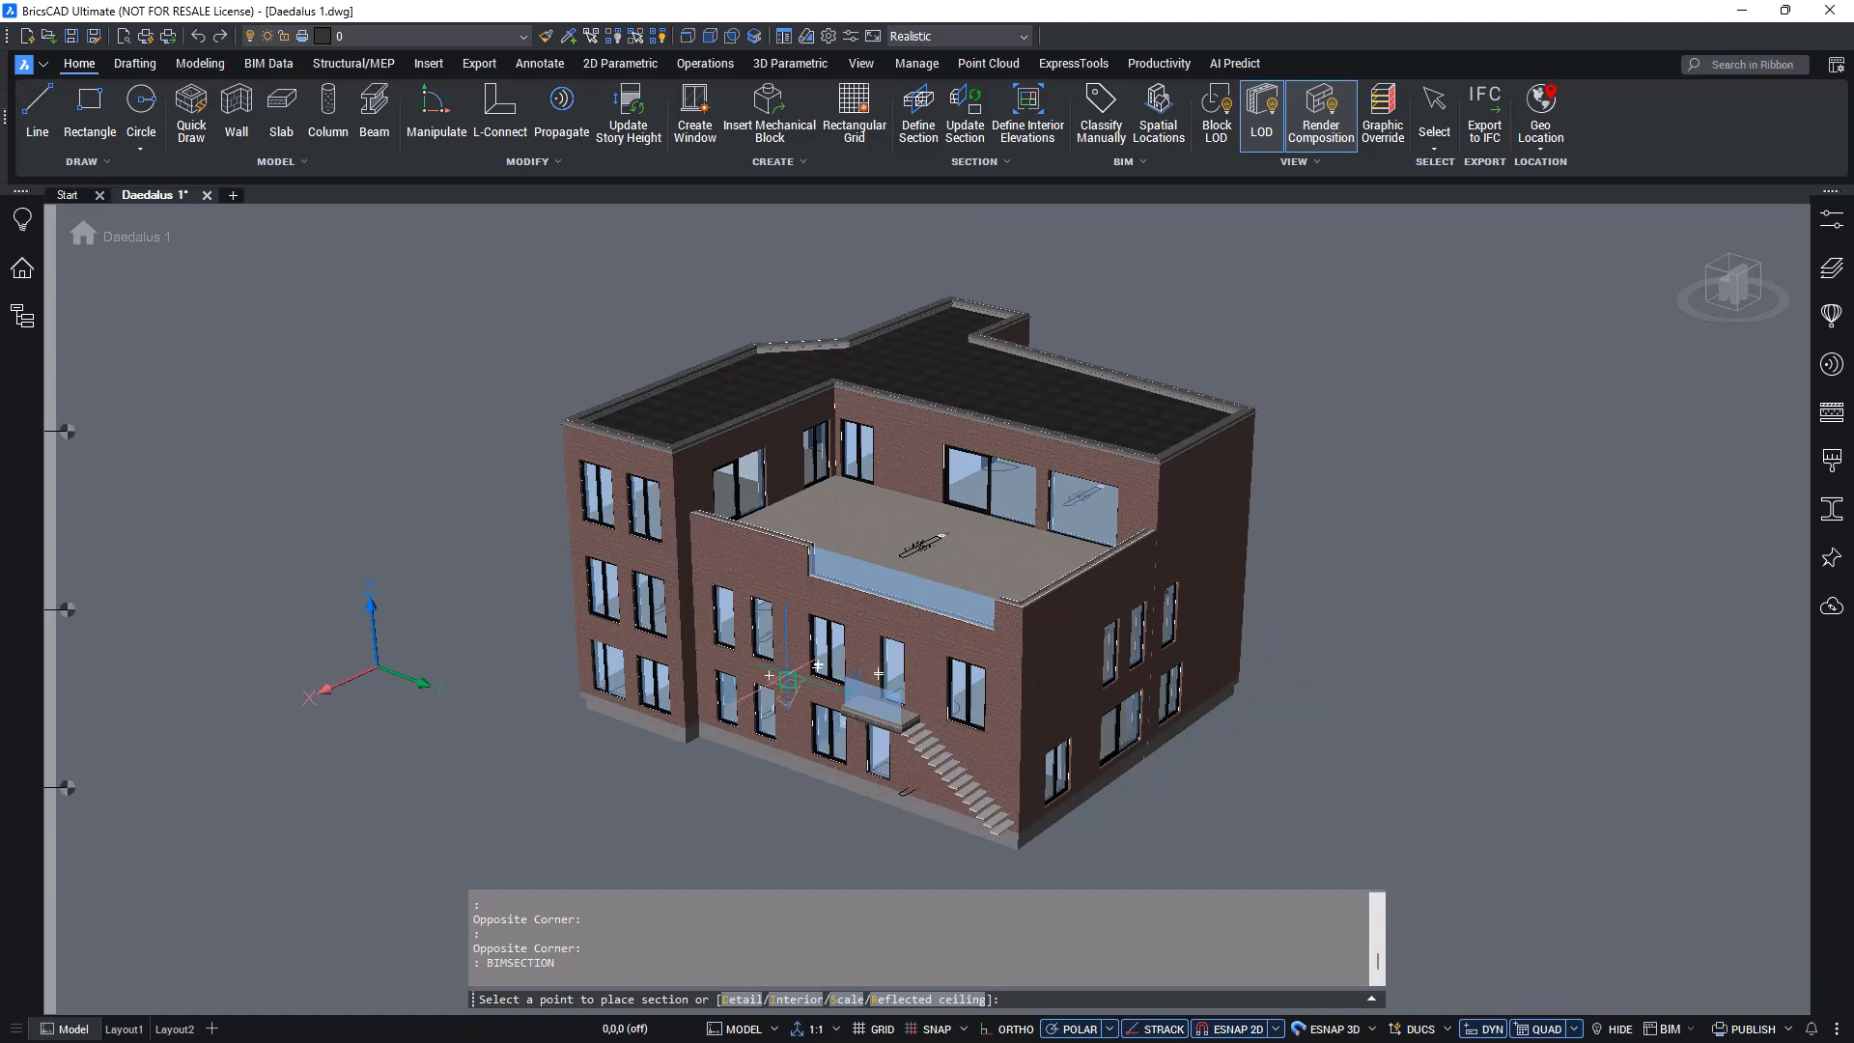
scroll(792, 666, up, 5)
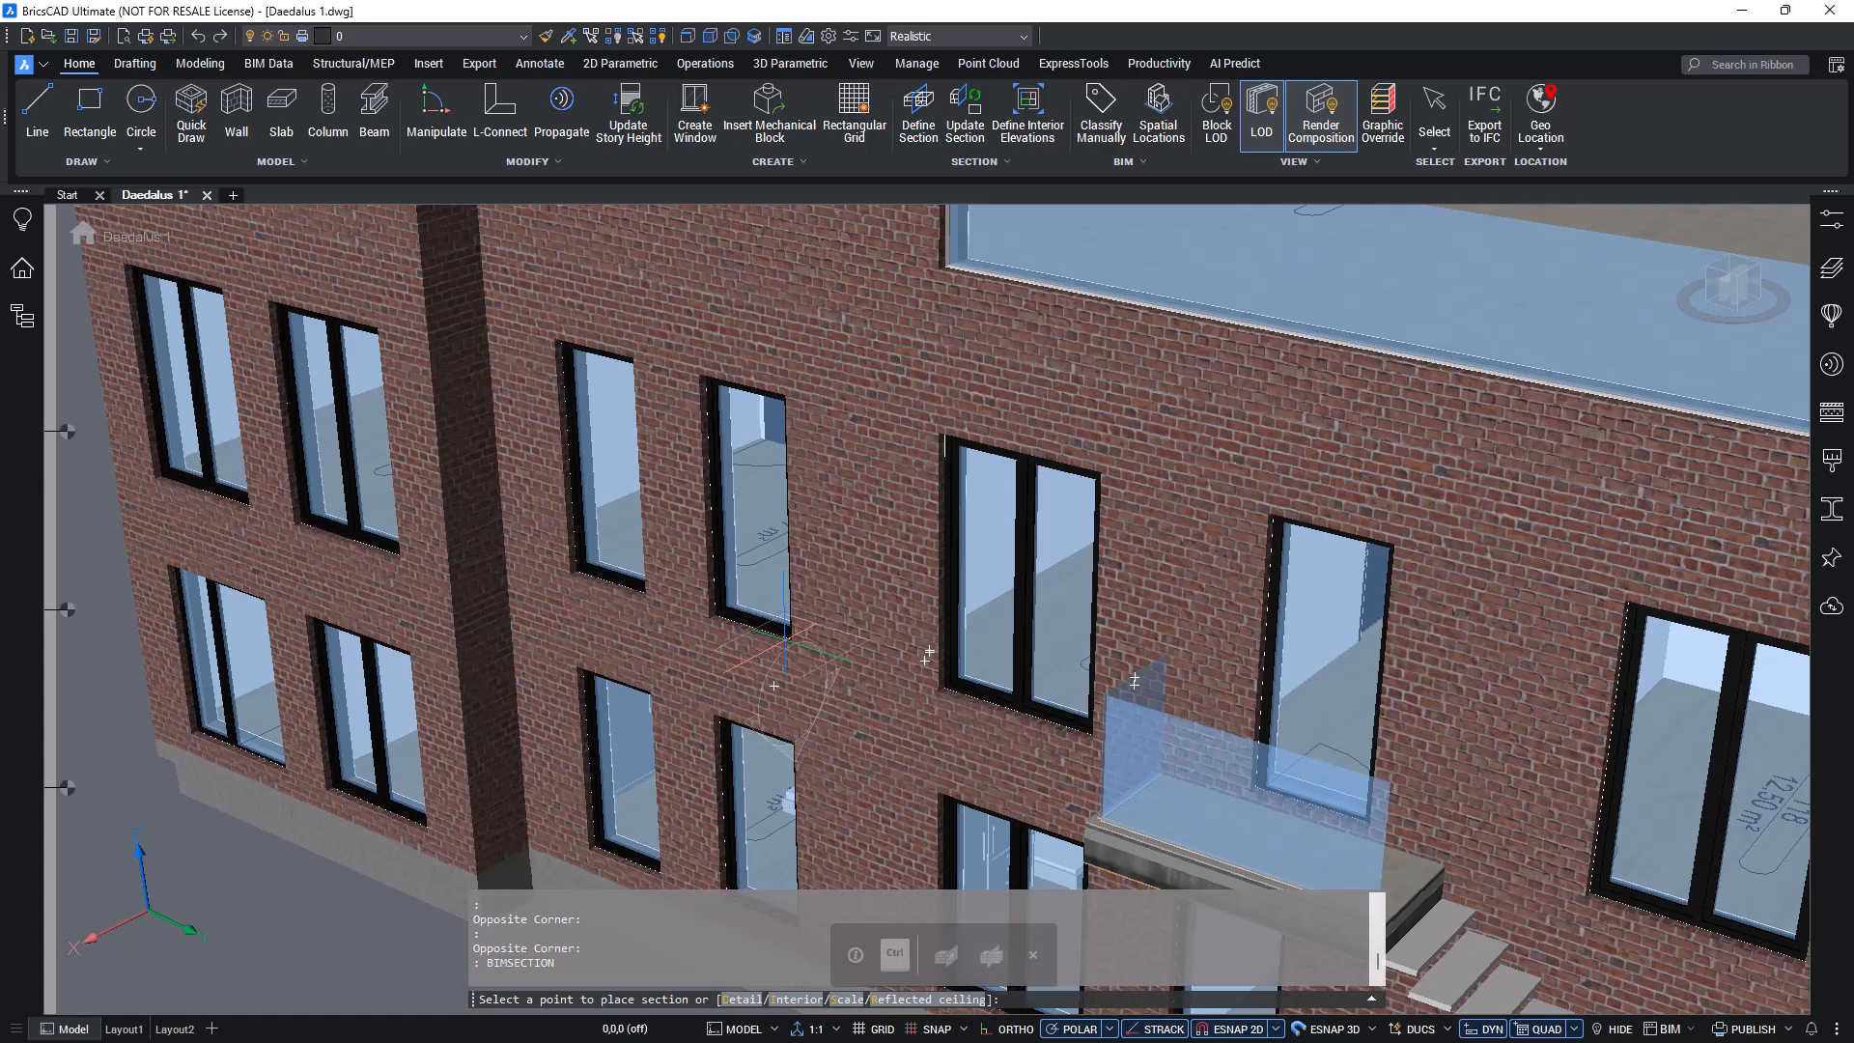
click(784, 639)
scroll(784, 639, down, 5)
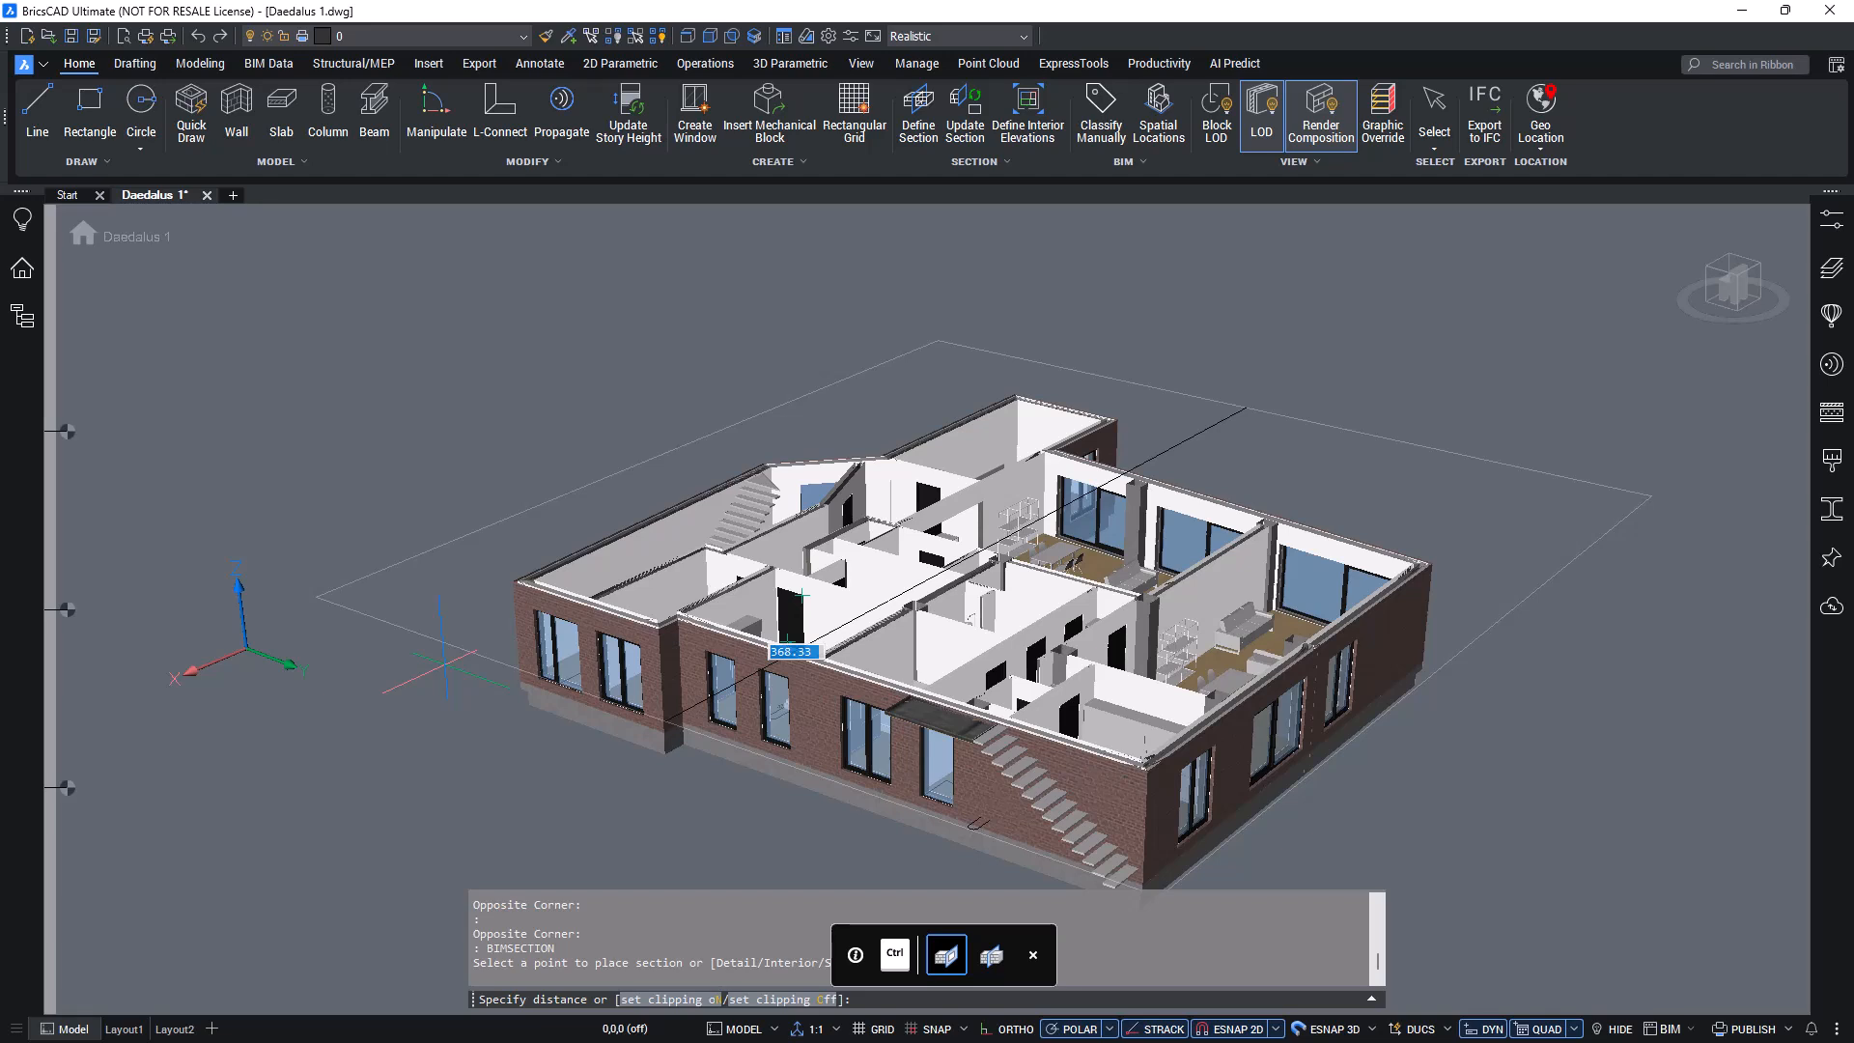
click(801, 596)
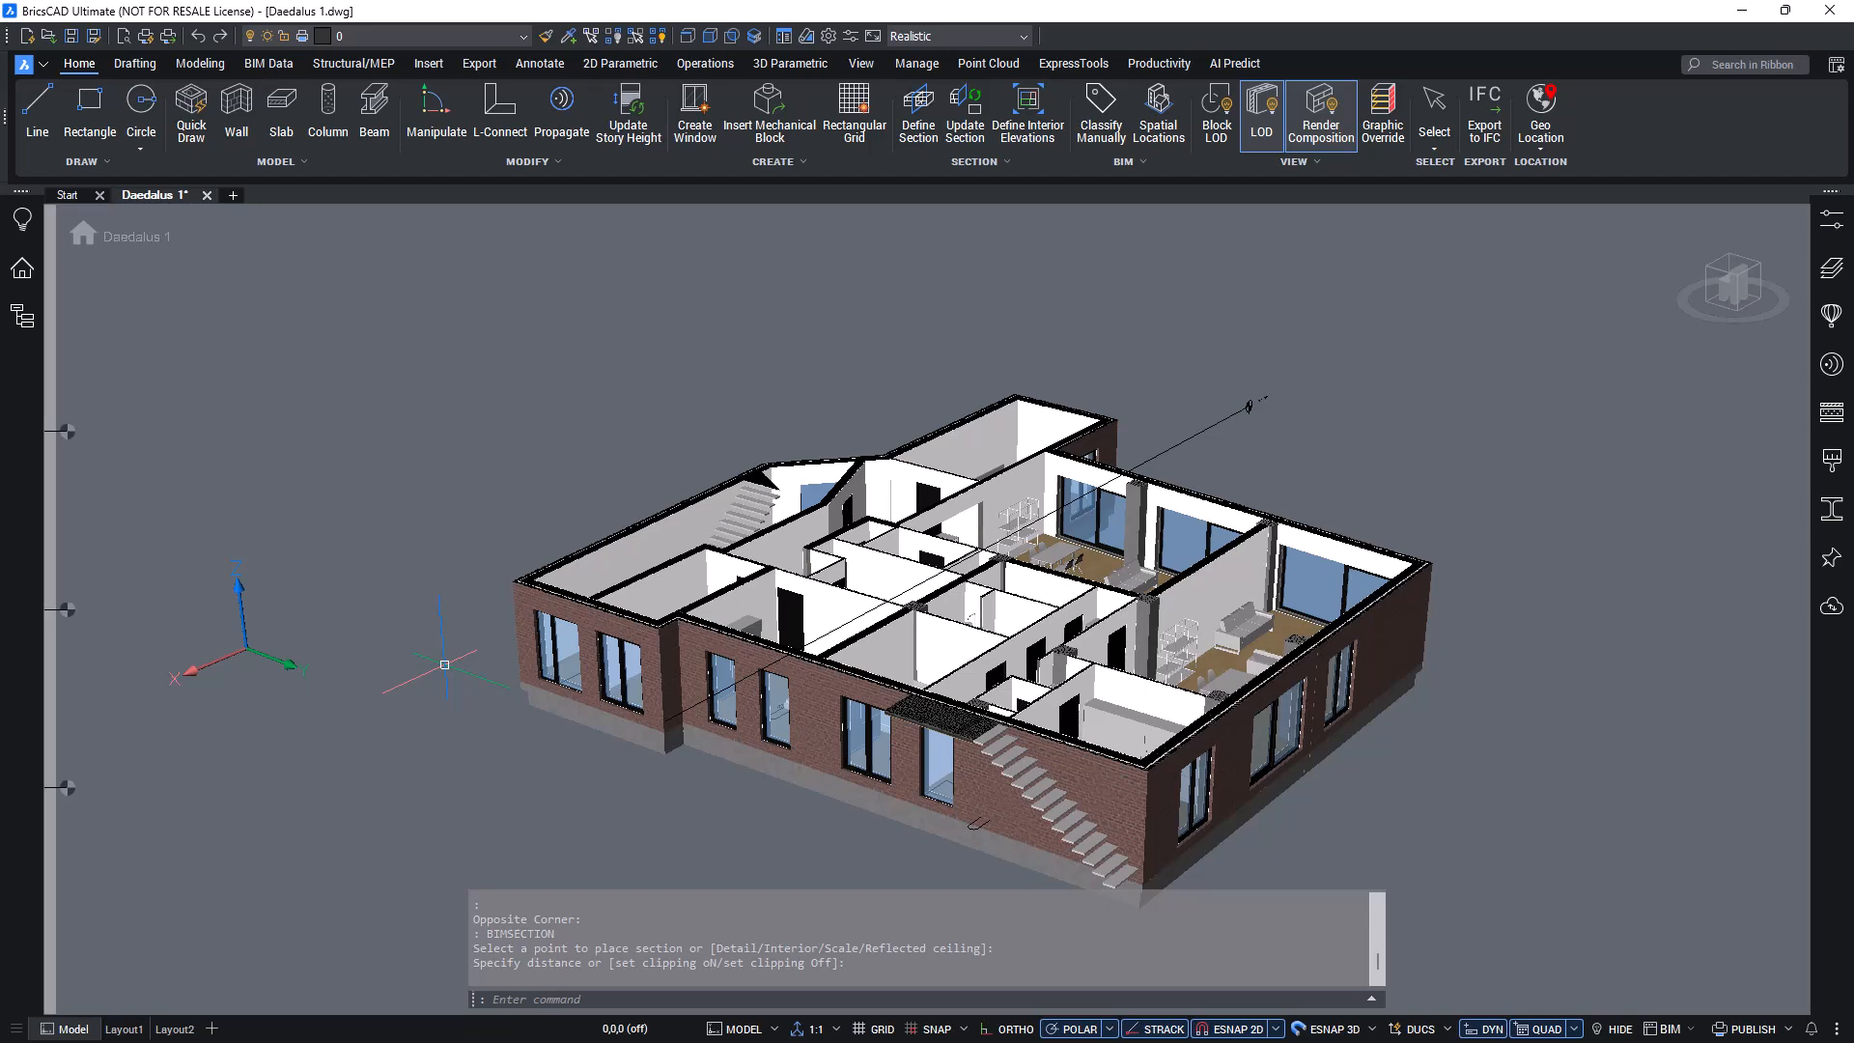
Change the horizontal plan section's type to Volume.
click(1300, 439)
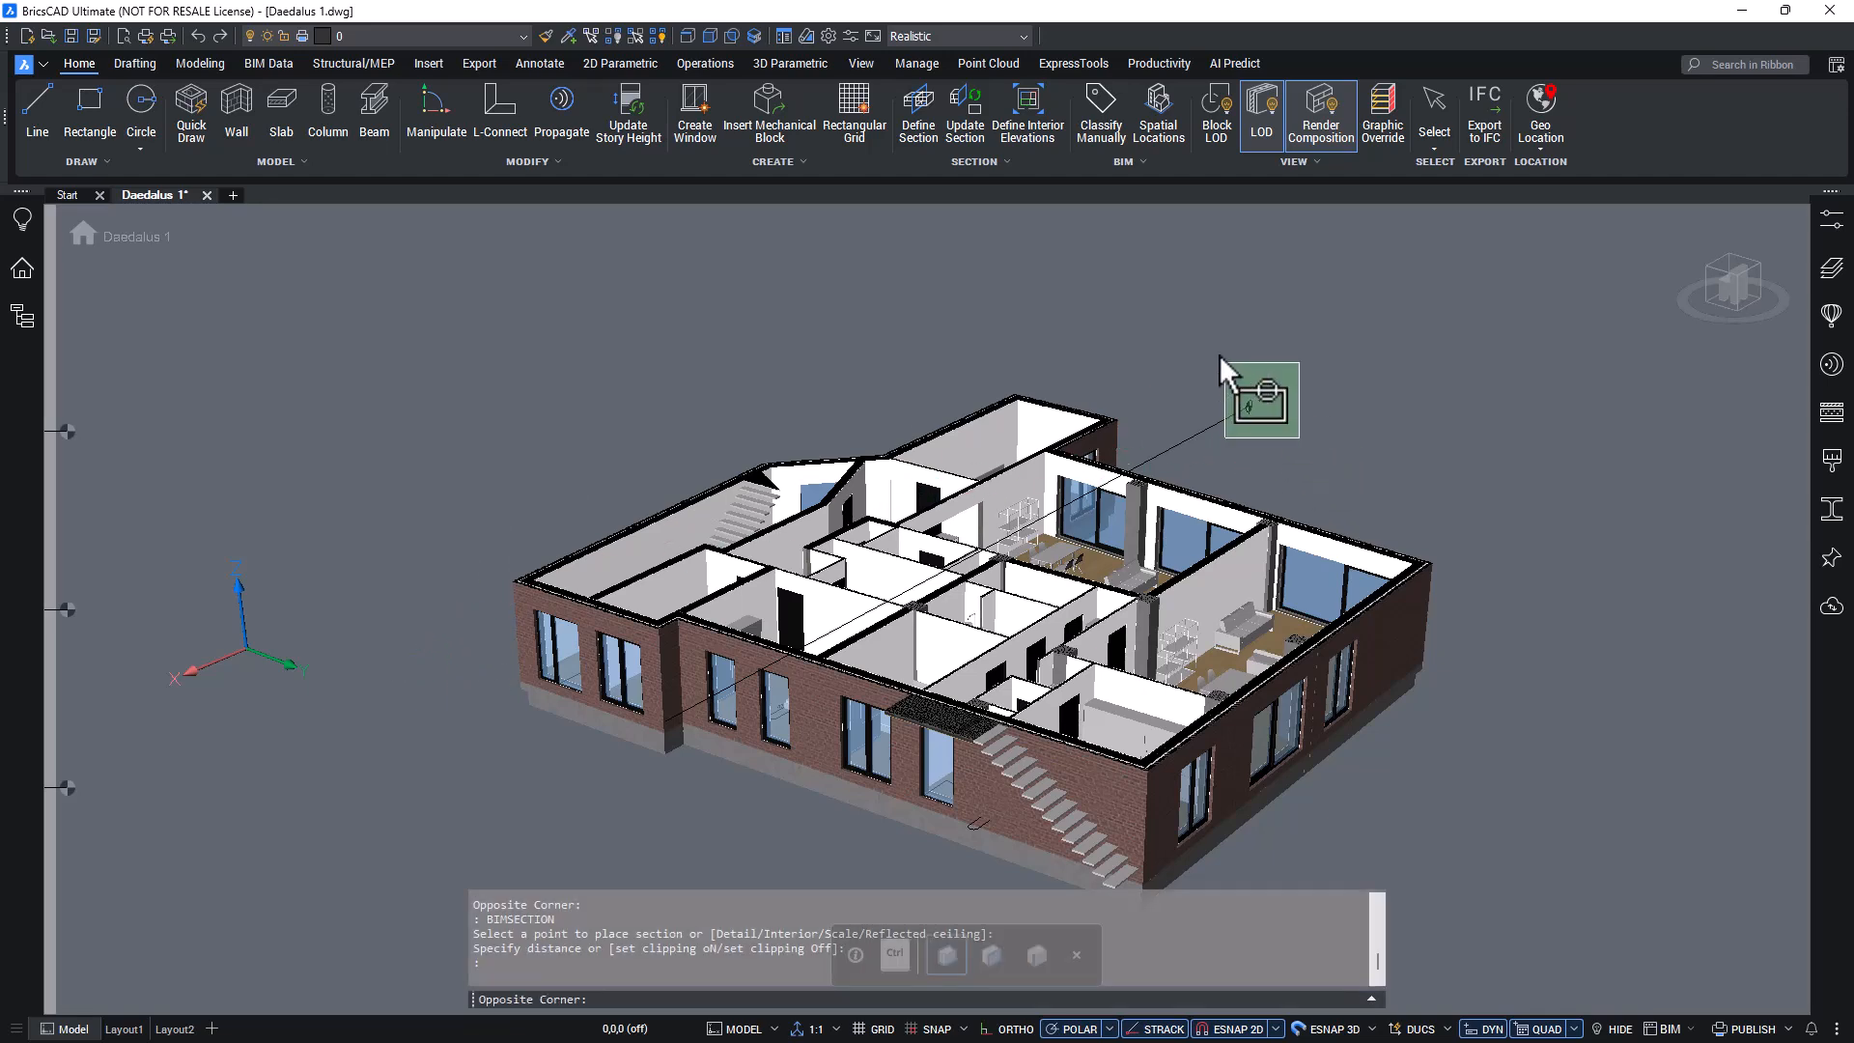
click(1218, 353)
click(1833, 222)
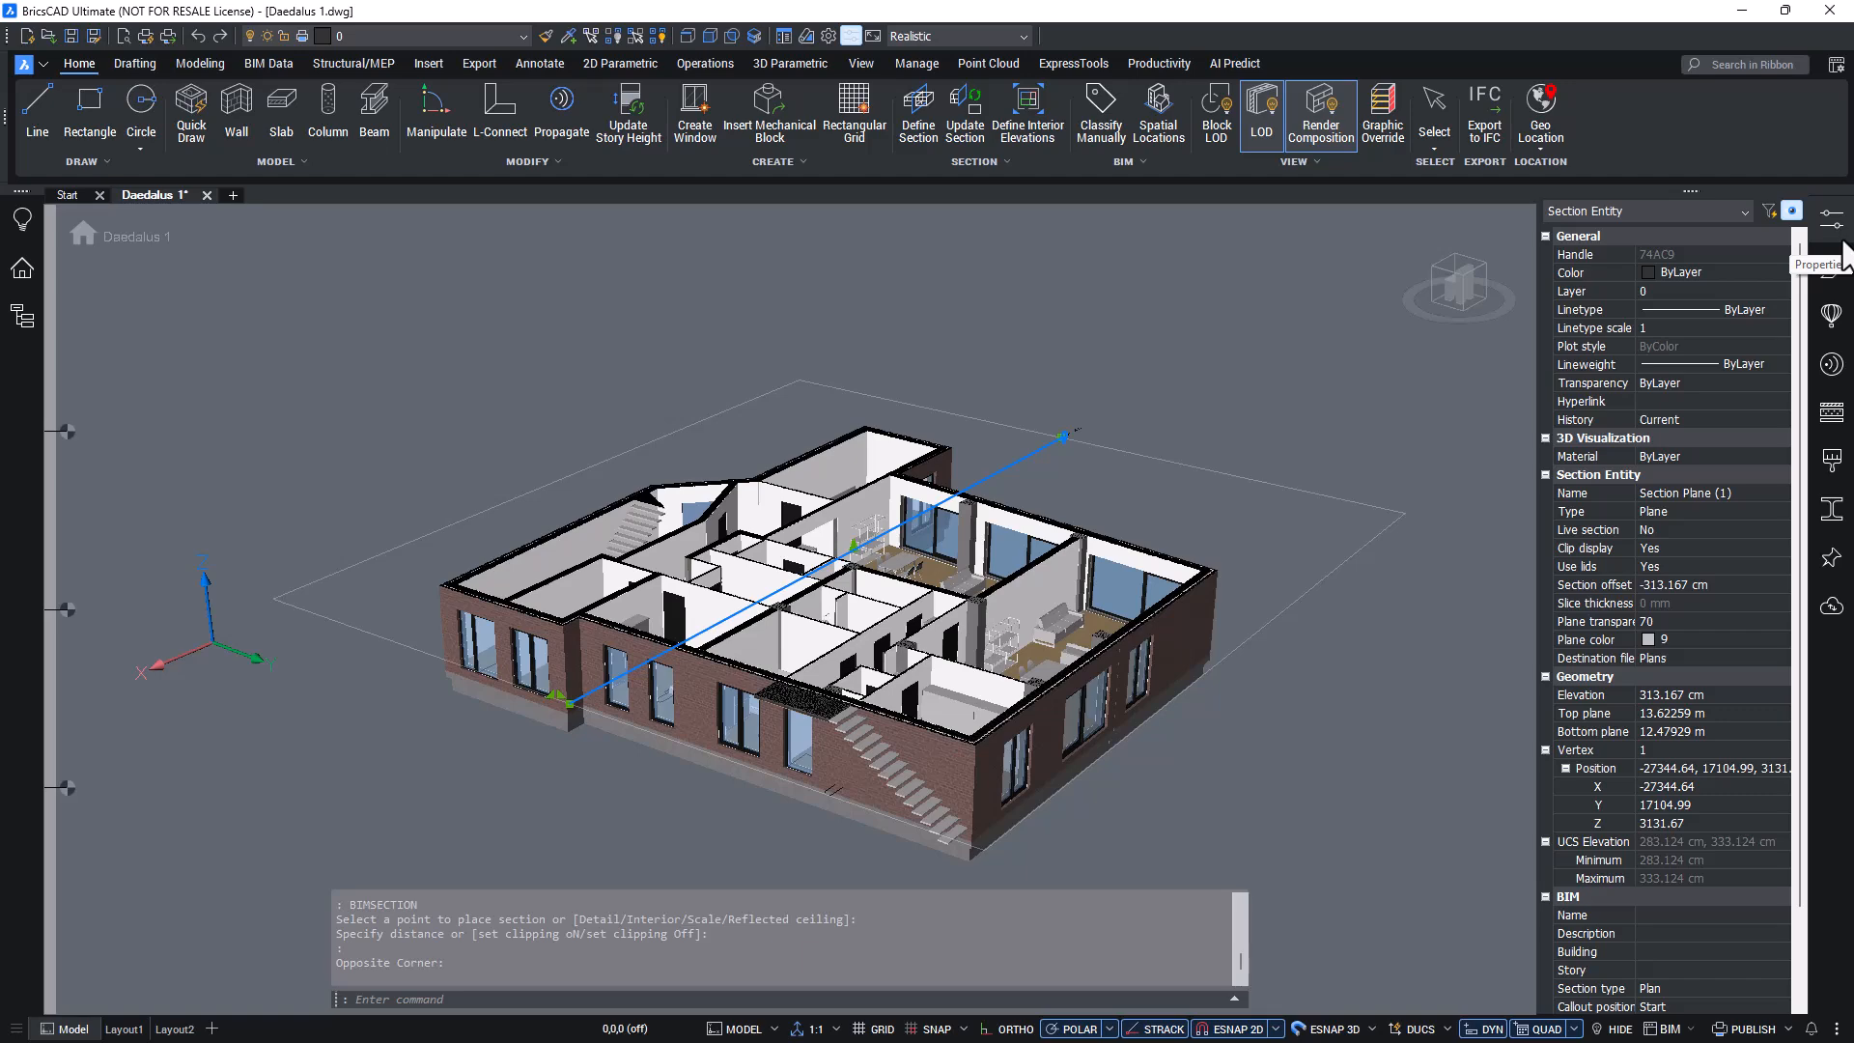
click(1697, 510)
click(1697, 511)
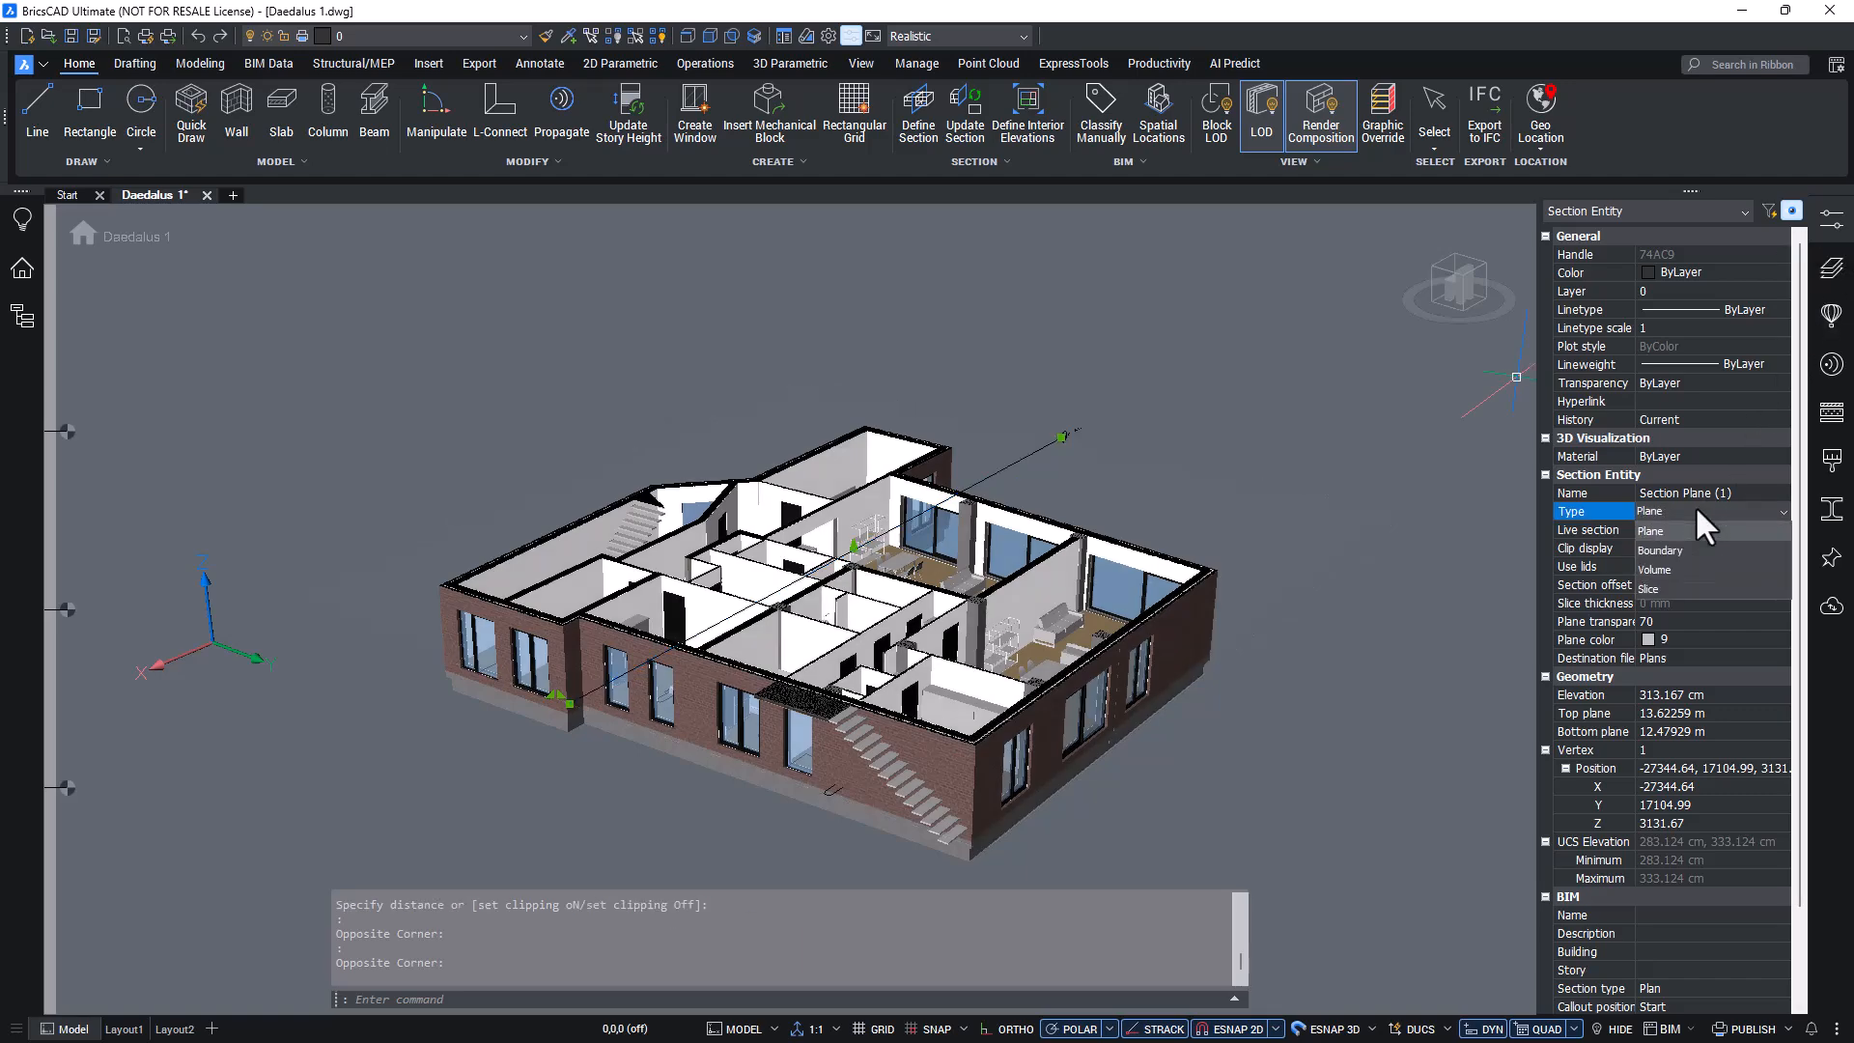
click(1690, 569)
click(1832, 220)
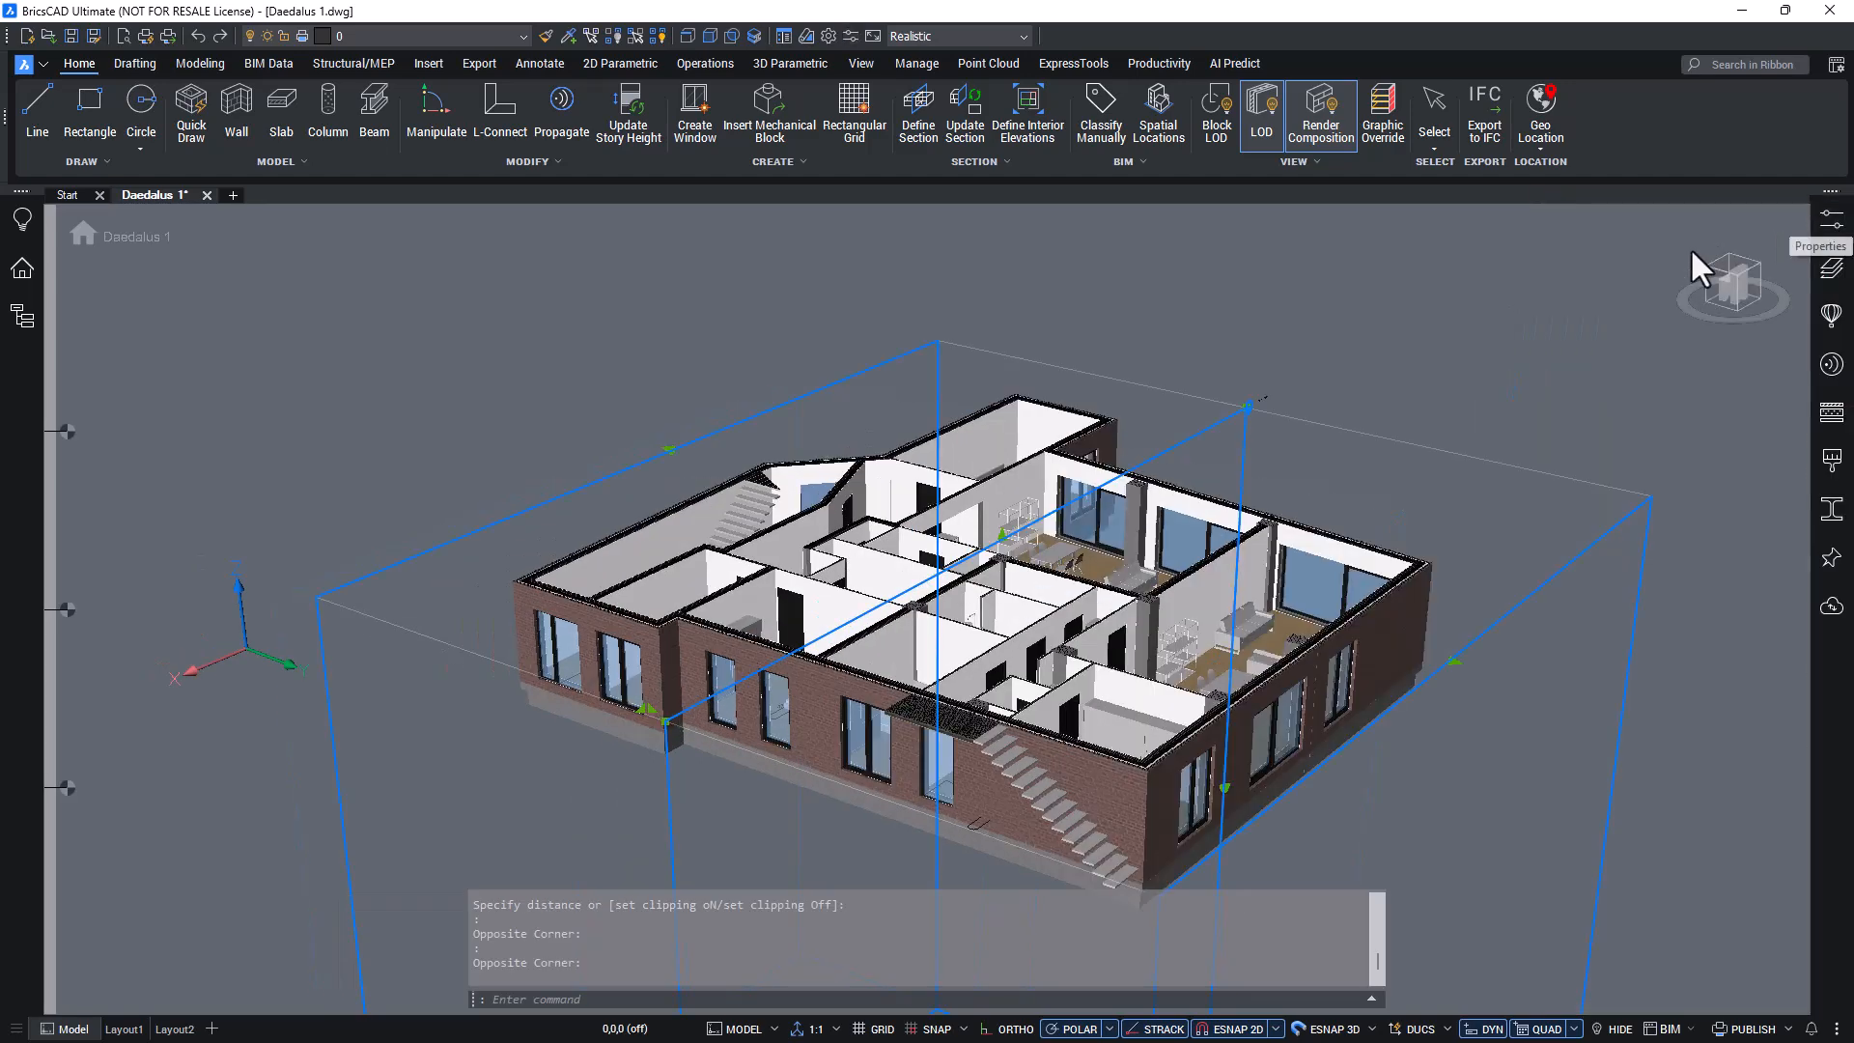
Stretch the bottom face of the plan section's volume upward to near the building's base.
scroll(1072, 321, down, 4)
middle_drag(1072, 321, 944, 277)
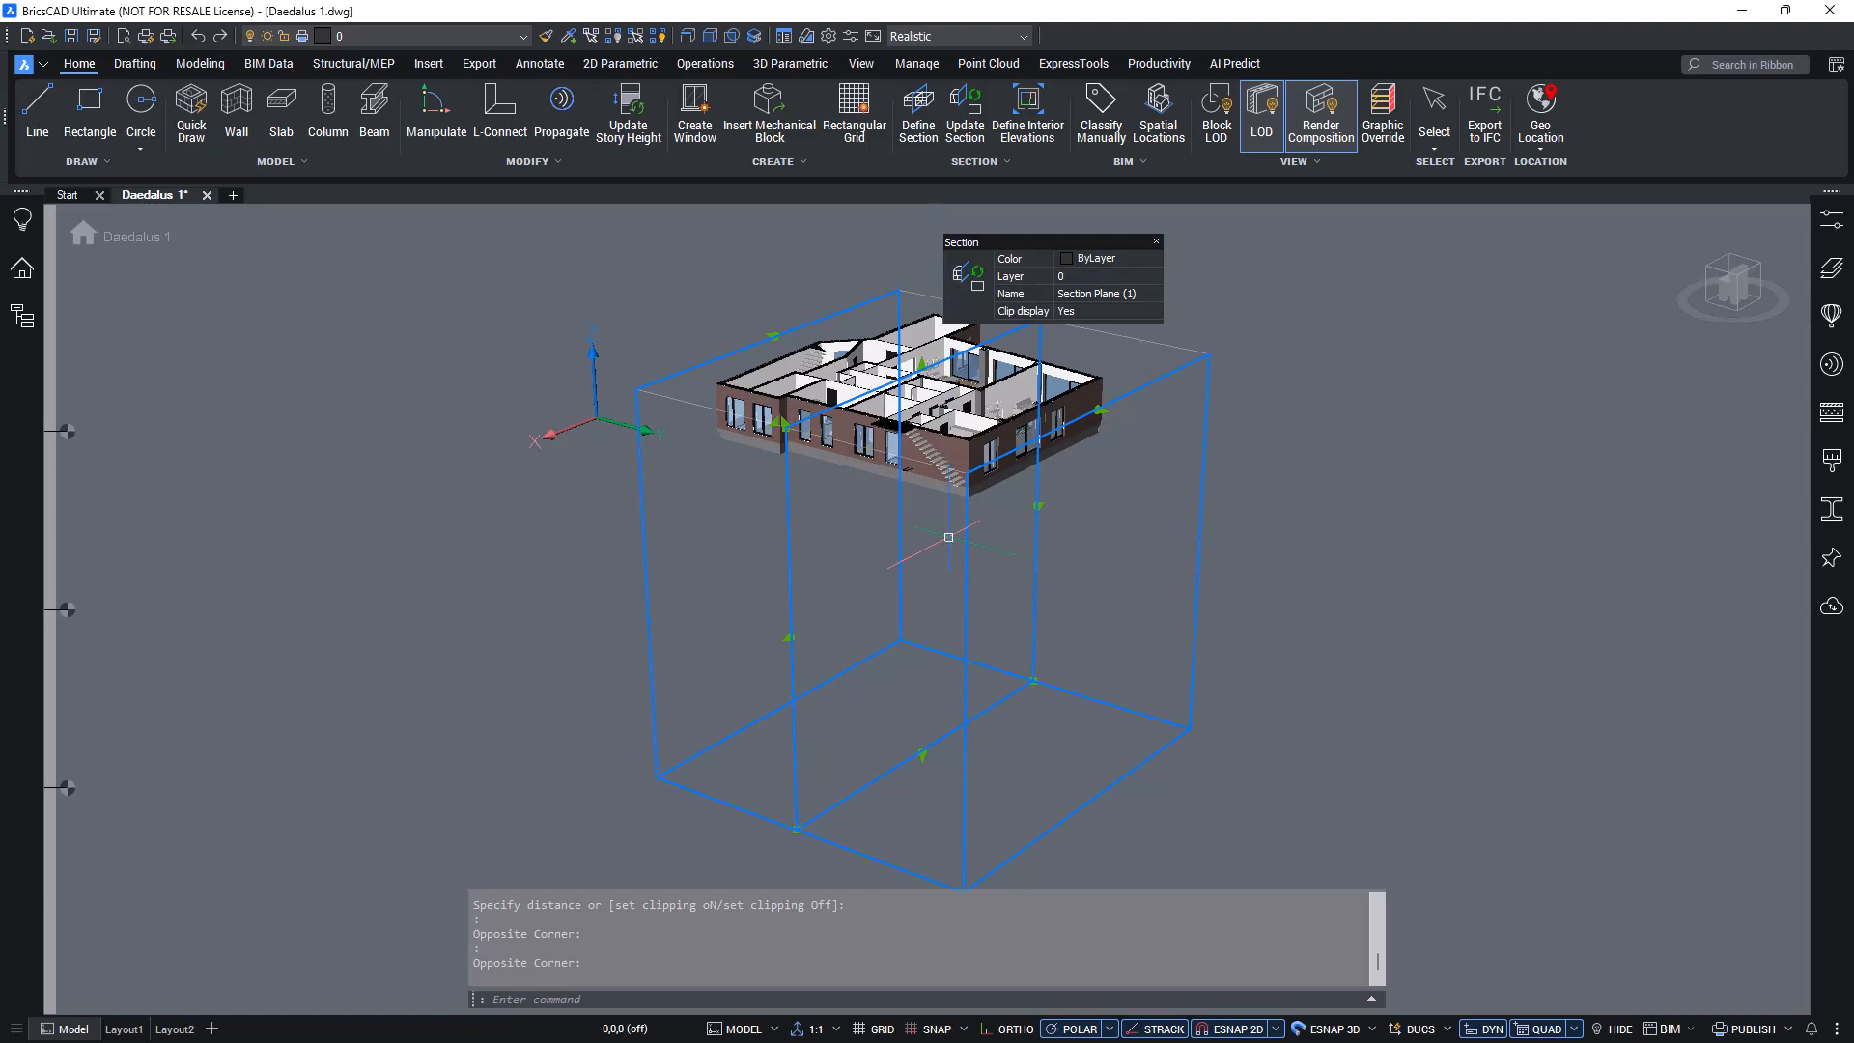
click(923, 753)
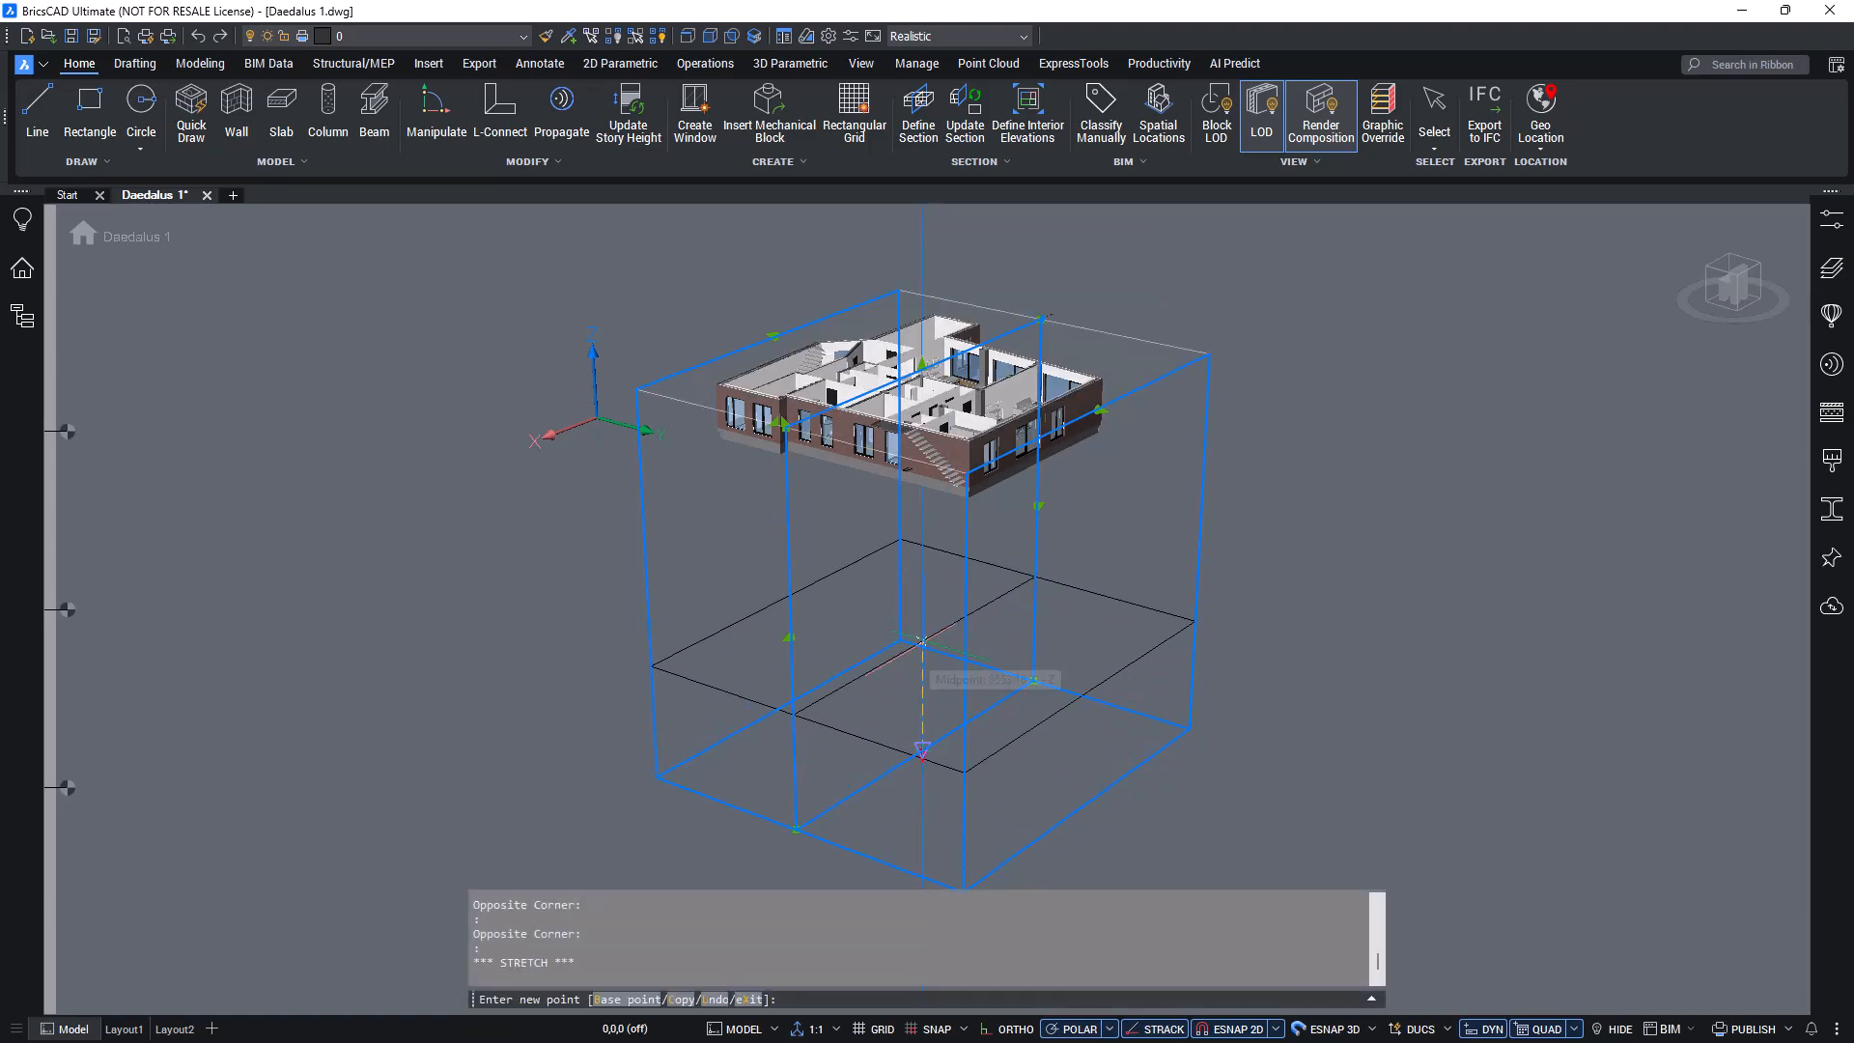
shift+middle_drag(922, 641, 1337, 391)
click(977, 454)
key(Escape)
key(Escape)
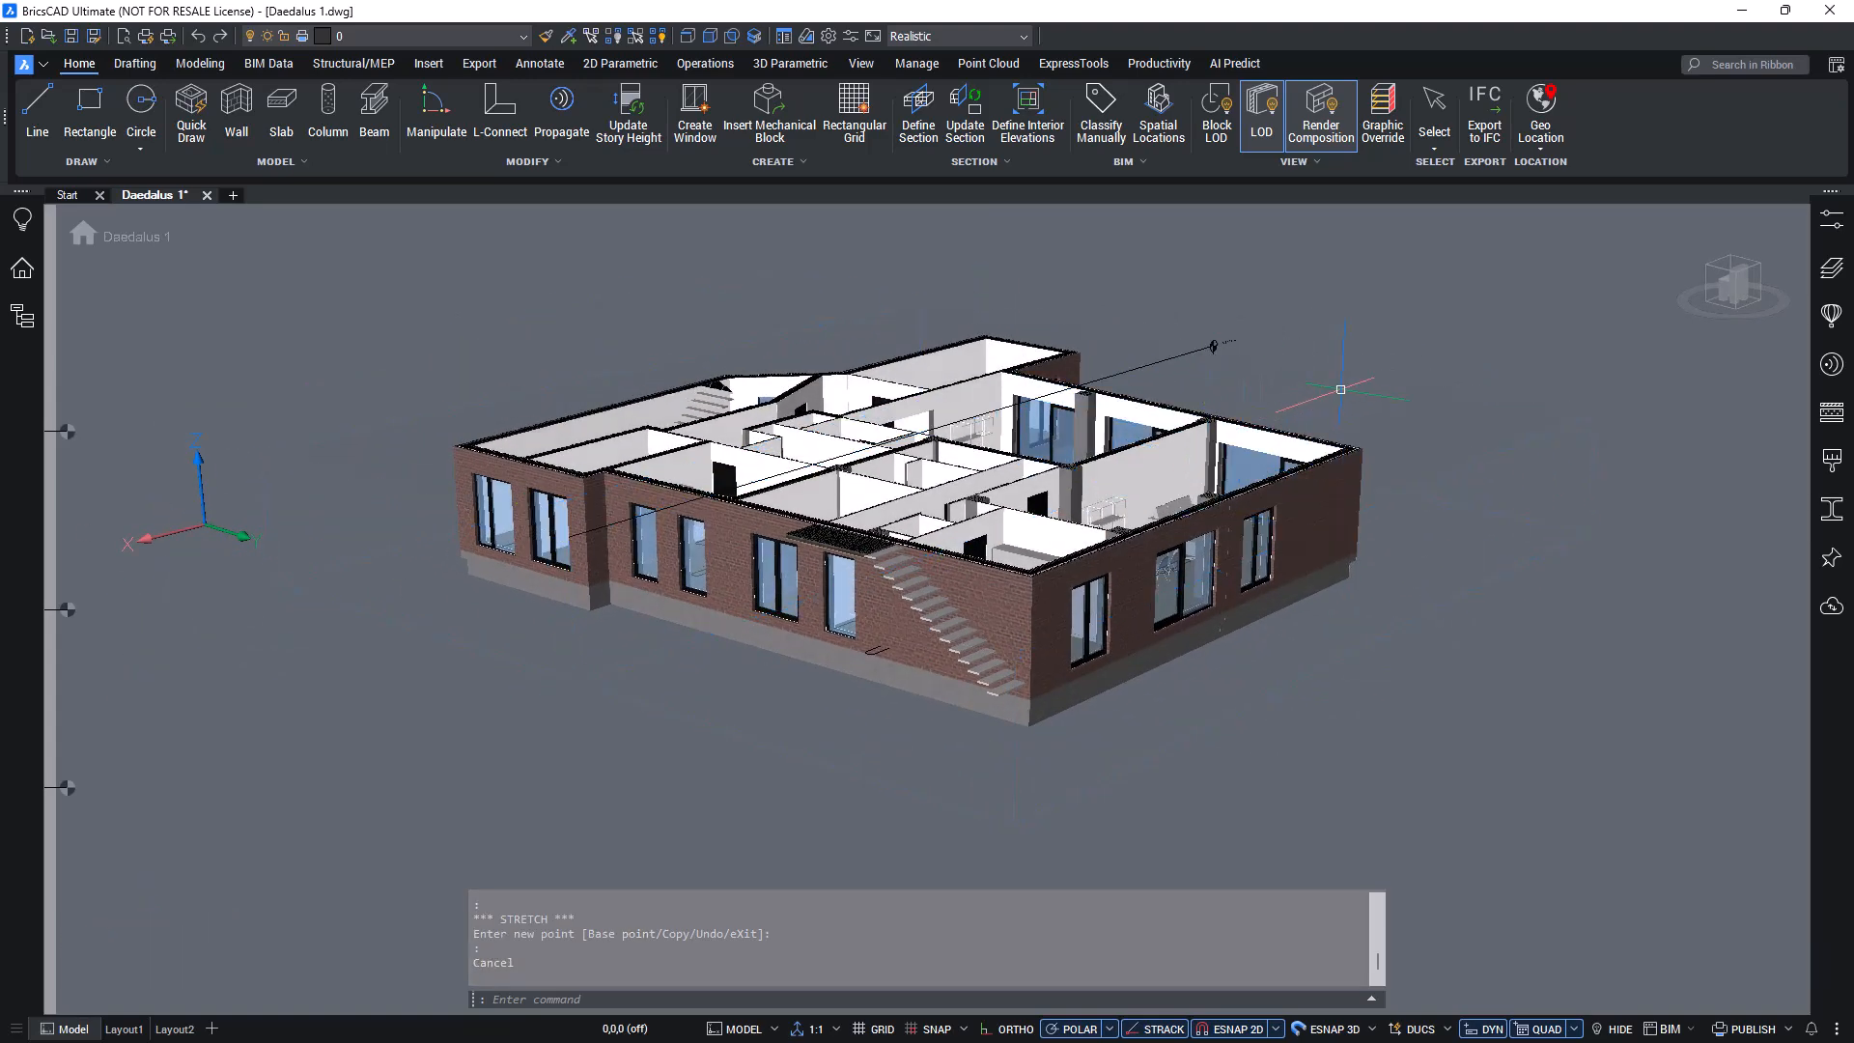
Turn off the plan section's clipped display to show the whole building again.
click(1214, 346)
double_click(1215, 346)
middle_drag(1228, 352, 1225, 522)
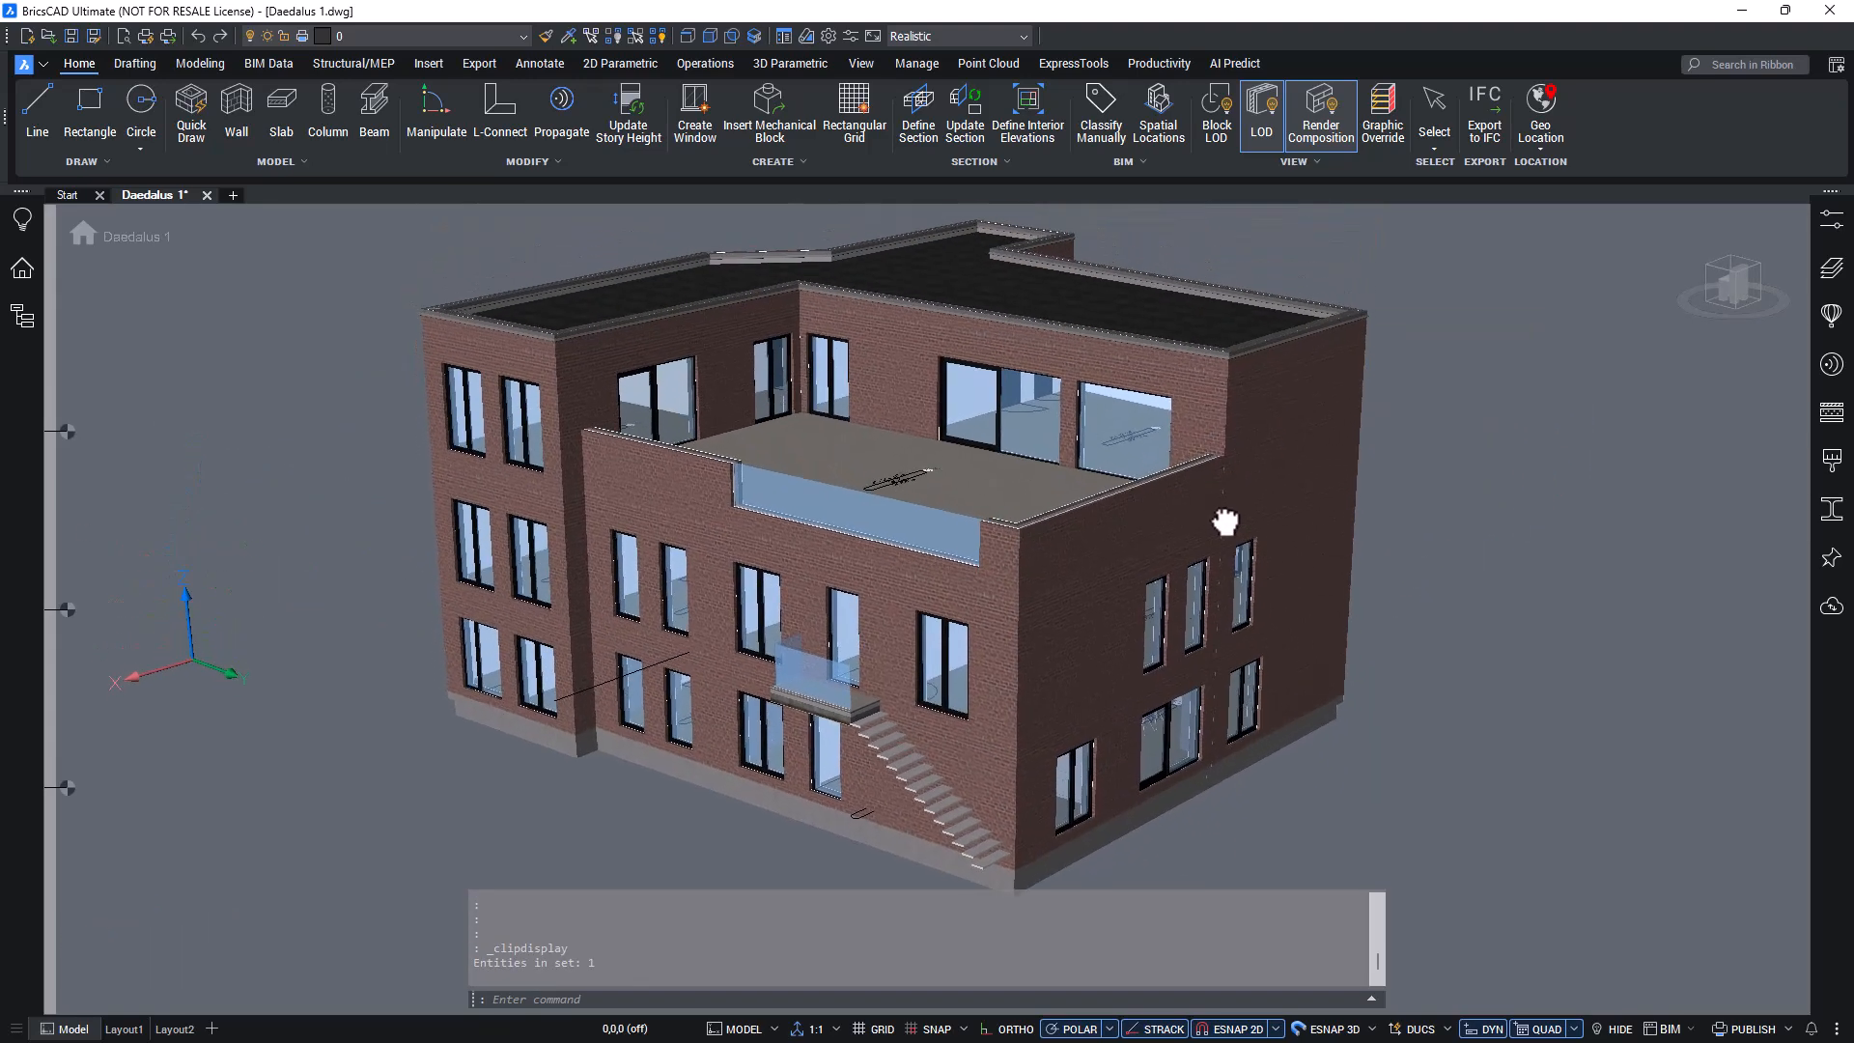
shift+middle_drag(1391, 469, 1449, 597)
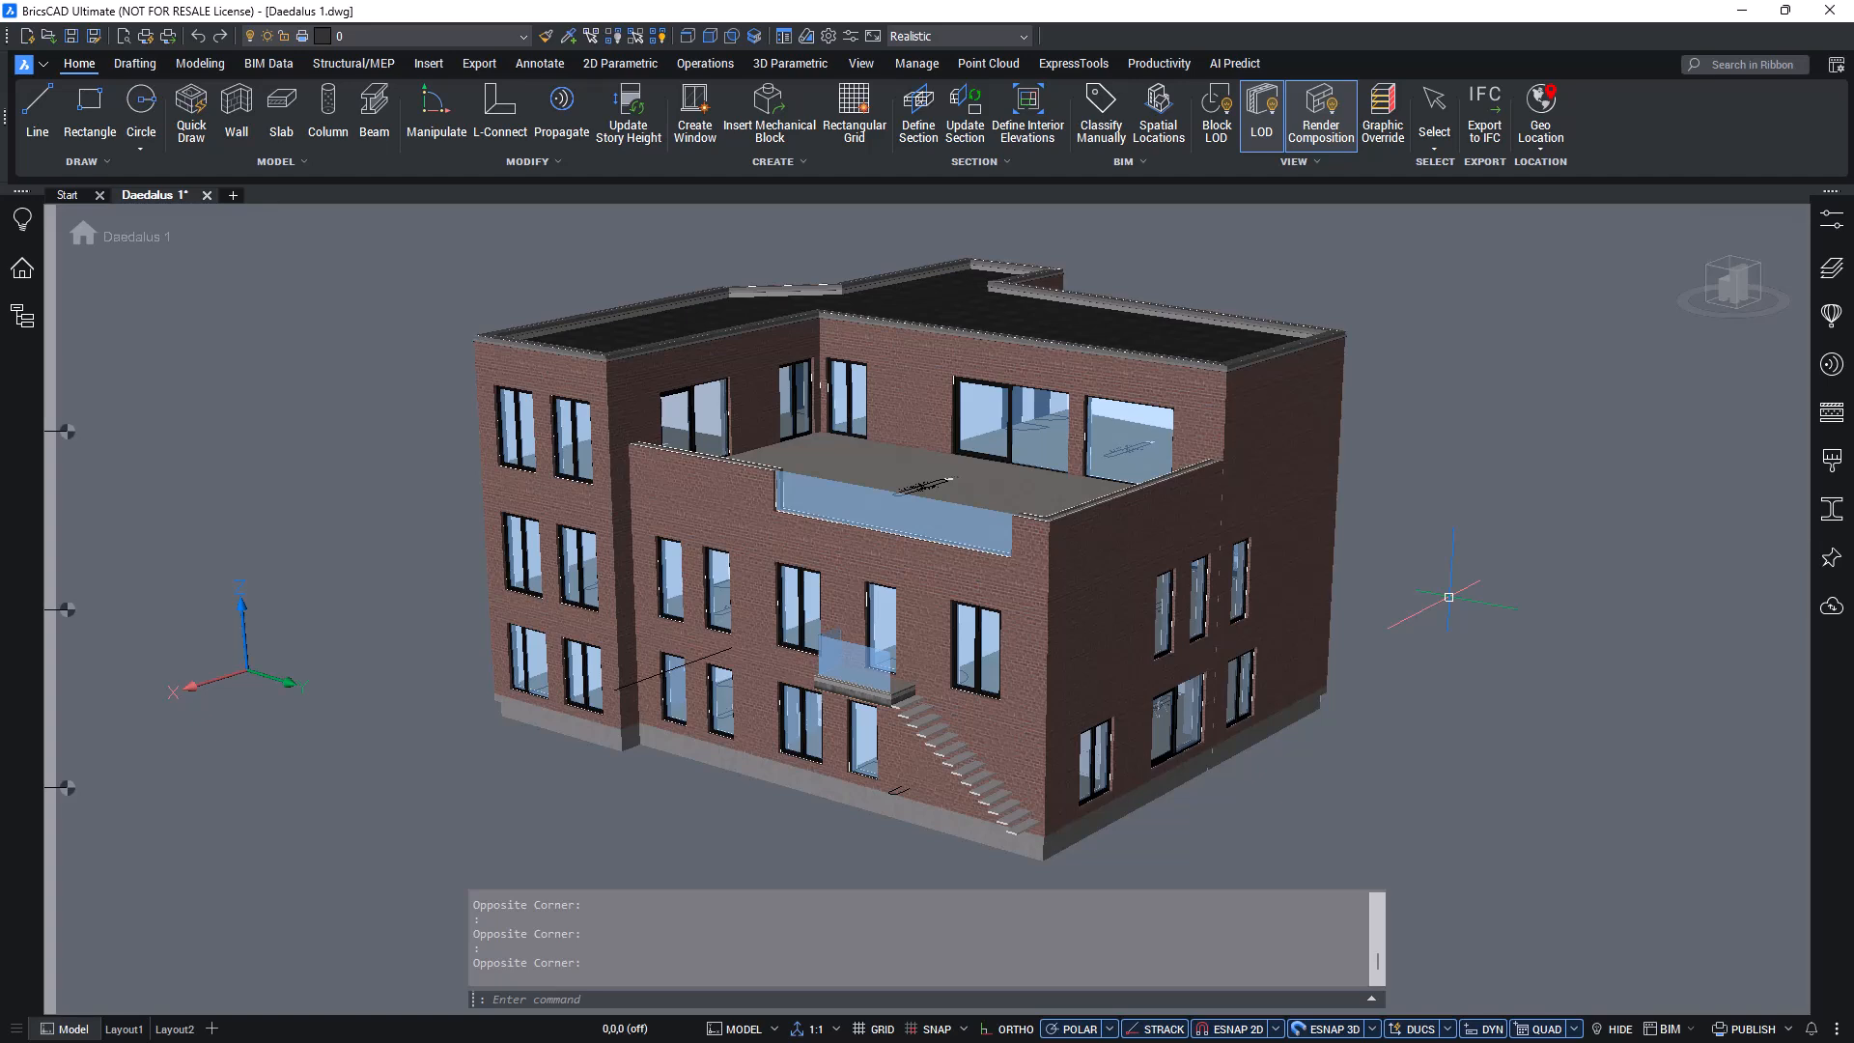
Create a vertical section with BIMSECTION through the building, parallel to the end wall beside the terrace, and turn off its clipped display.
text(bimsection)
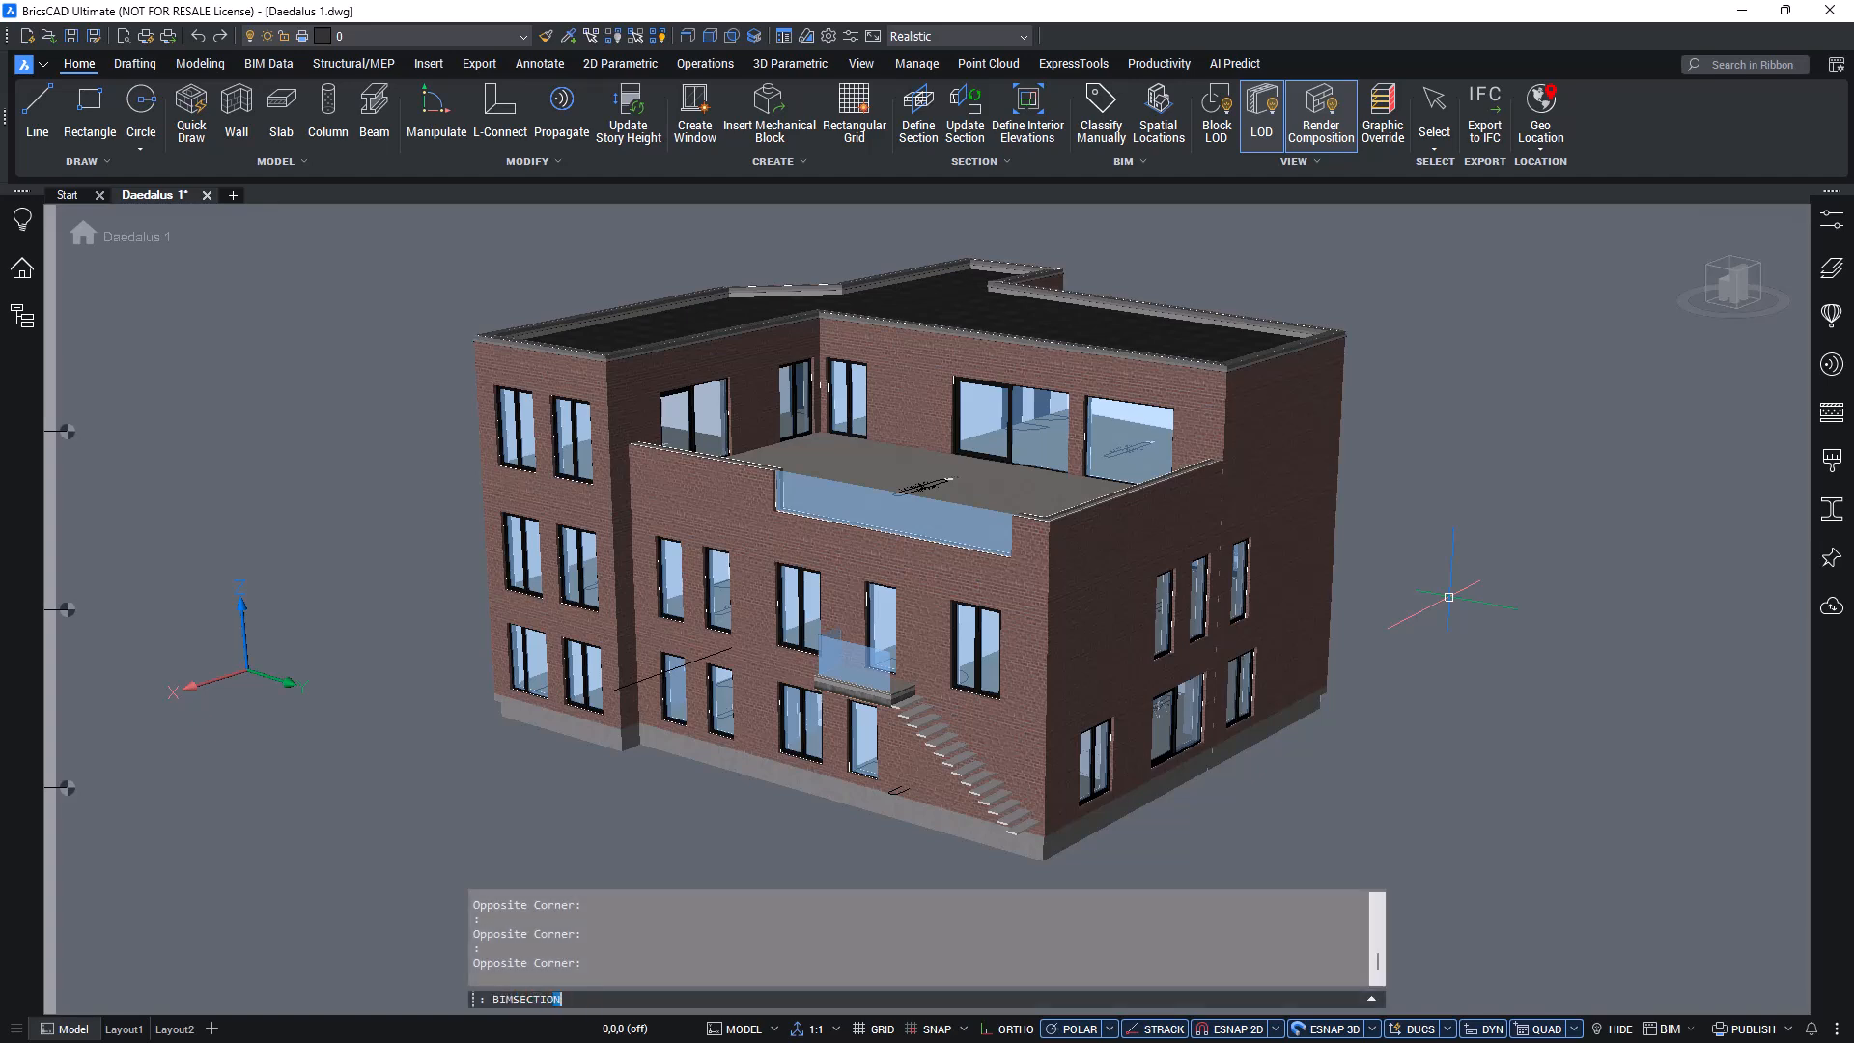
key(Return)
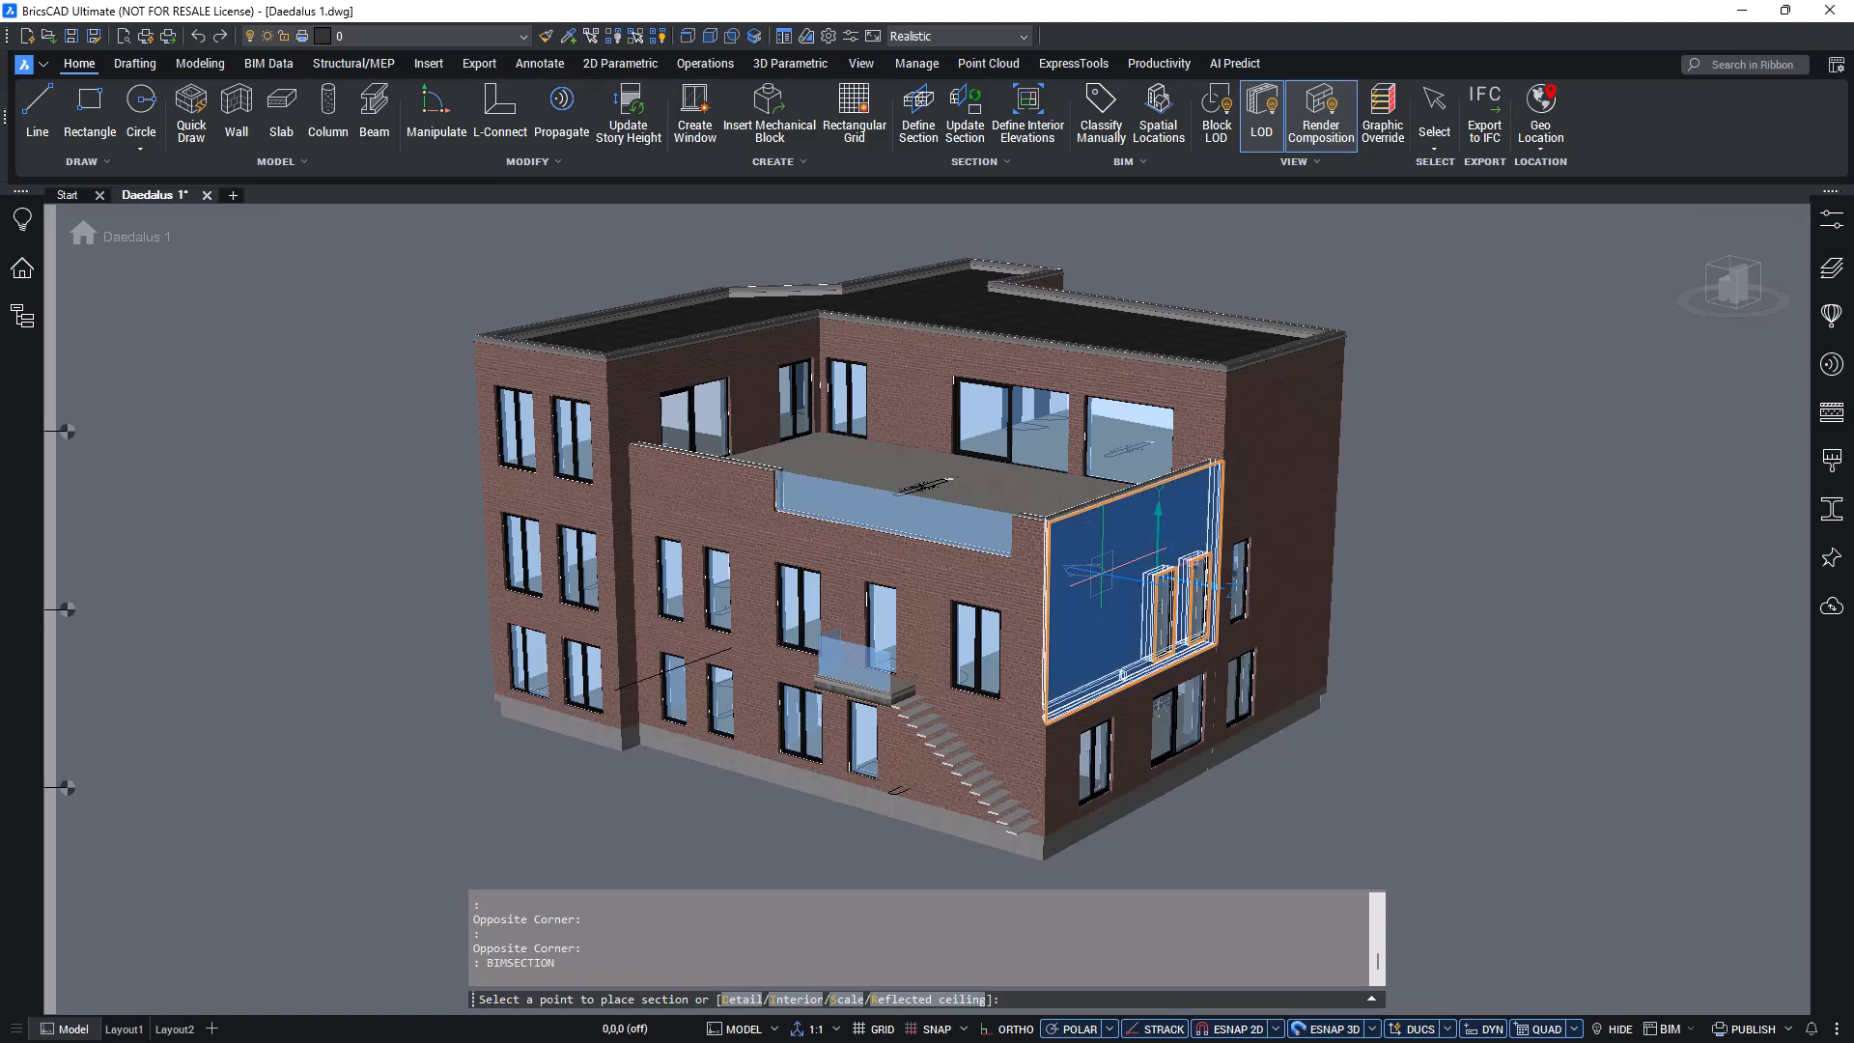
scroll(1048, 541, up, 8)
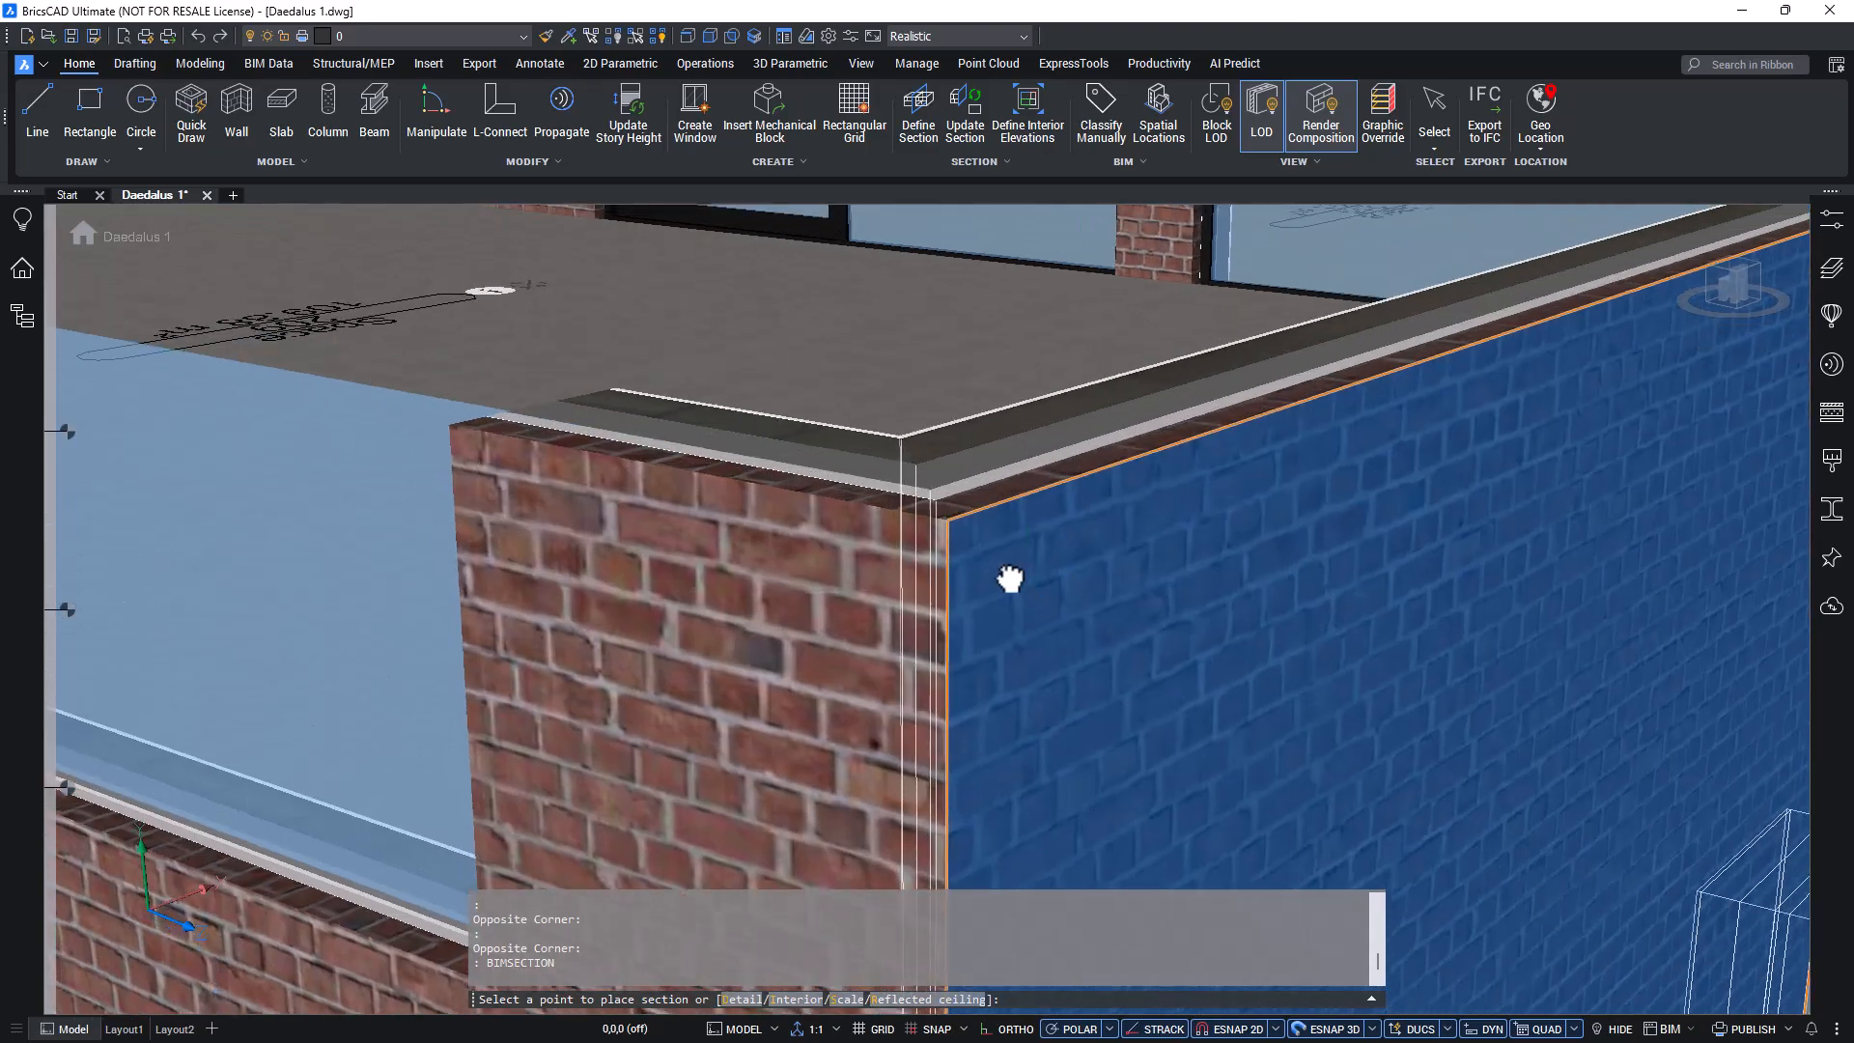
click(929, 621)
scroll(916, 610, down, 8)
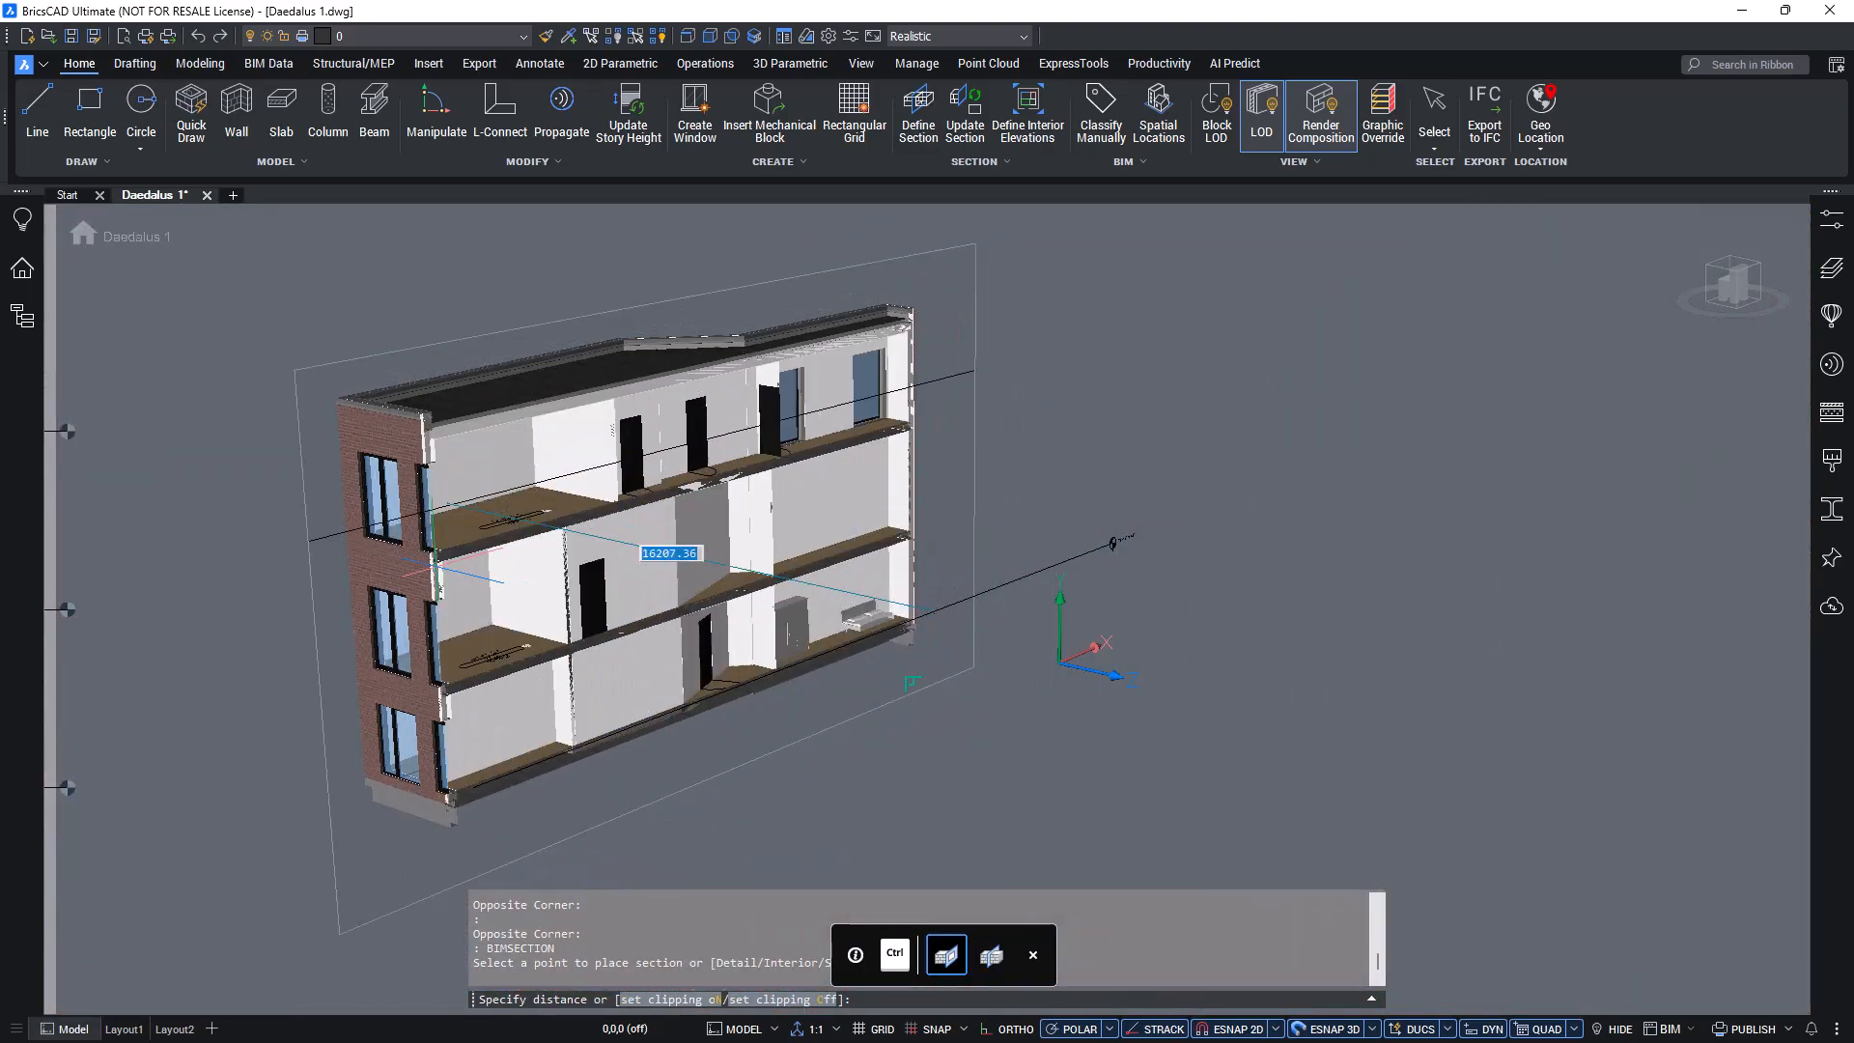
click(624, 549)
click(310, 558)
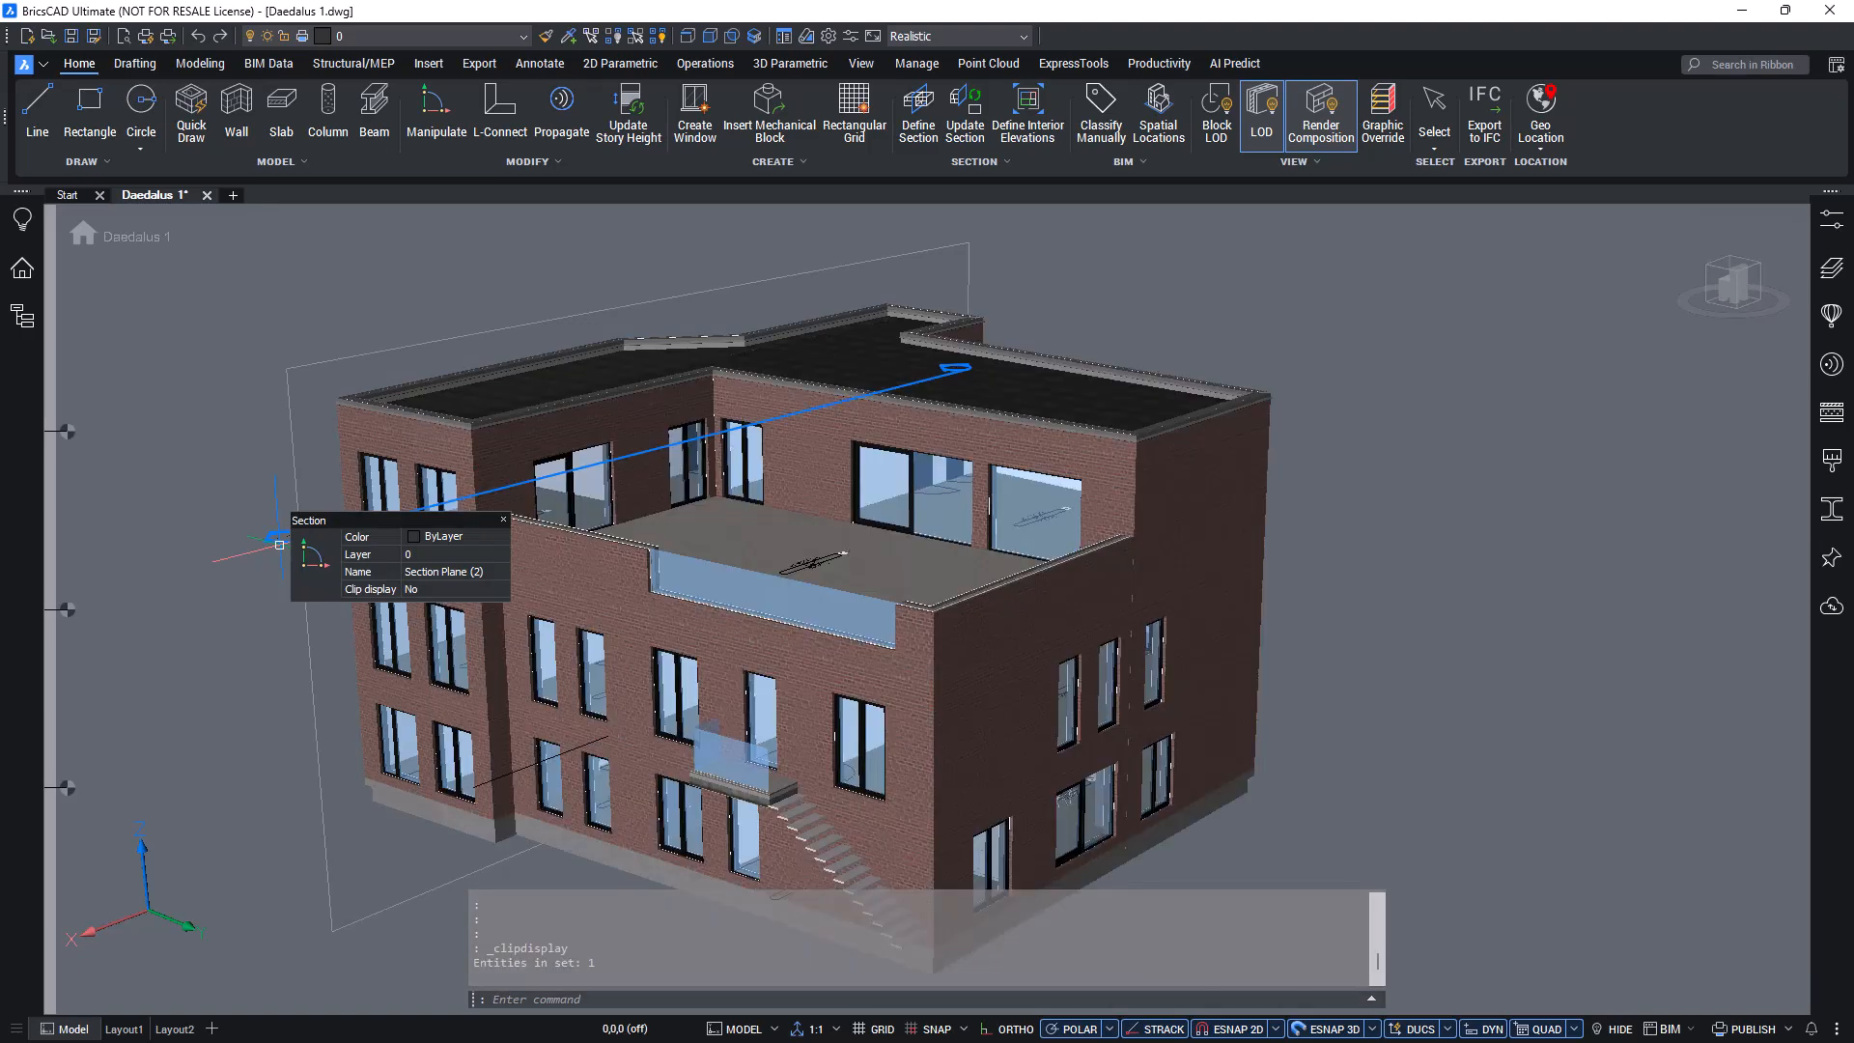
middle_drag(243, 643, 340, 562)
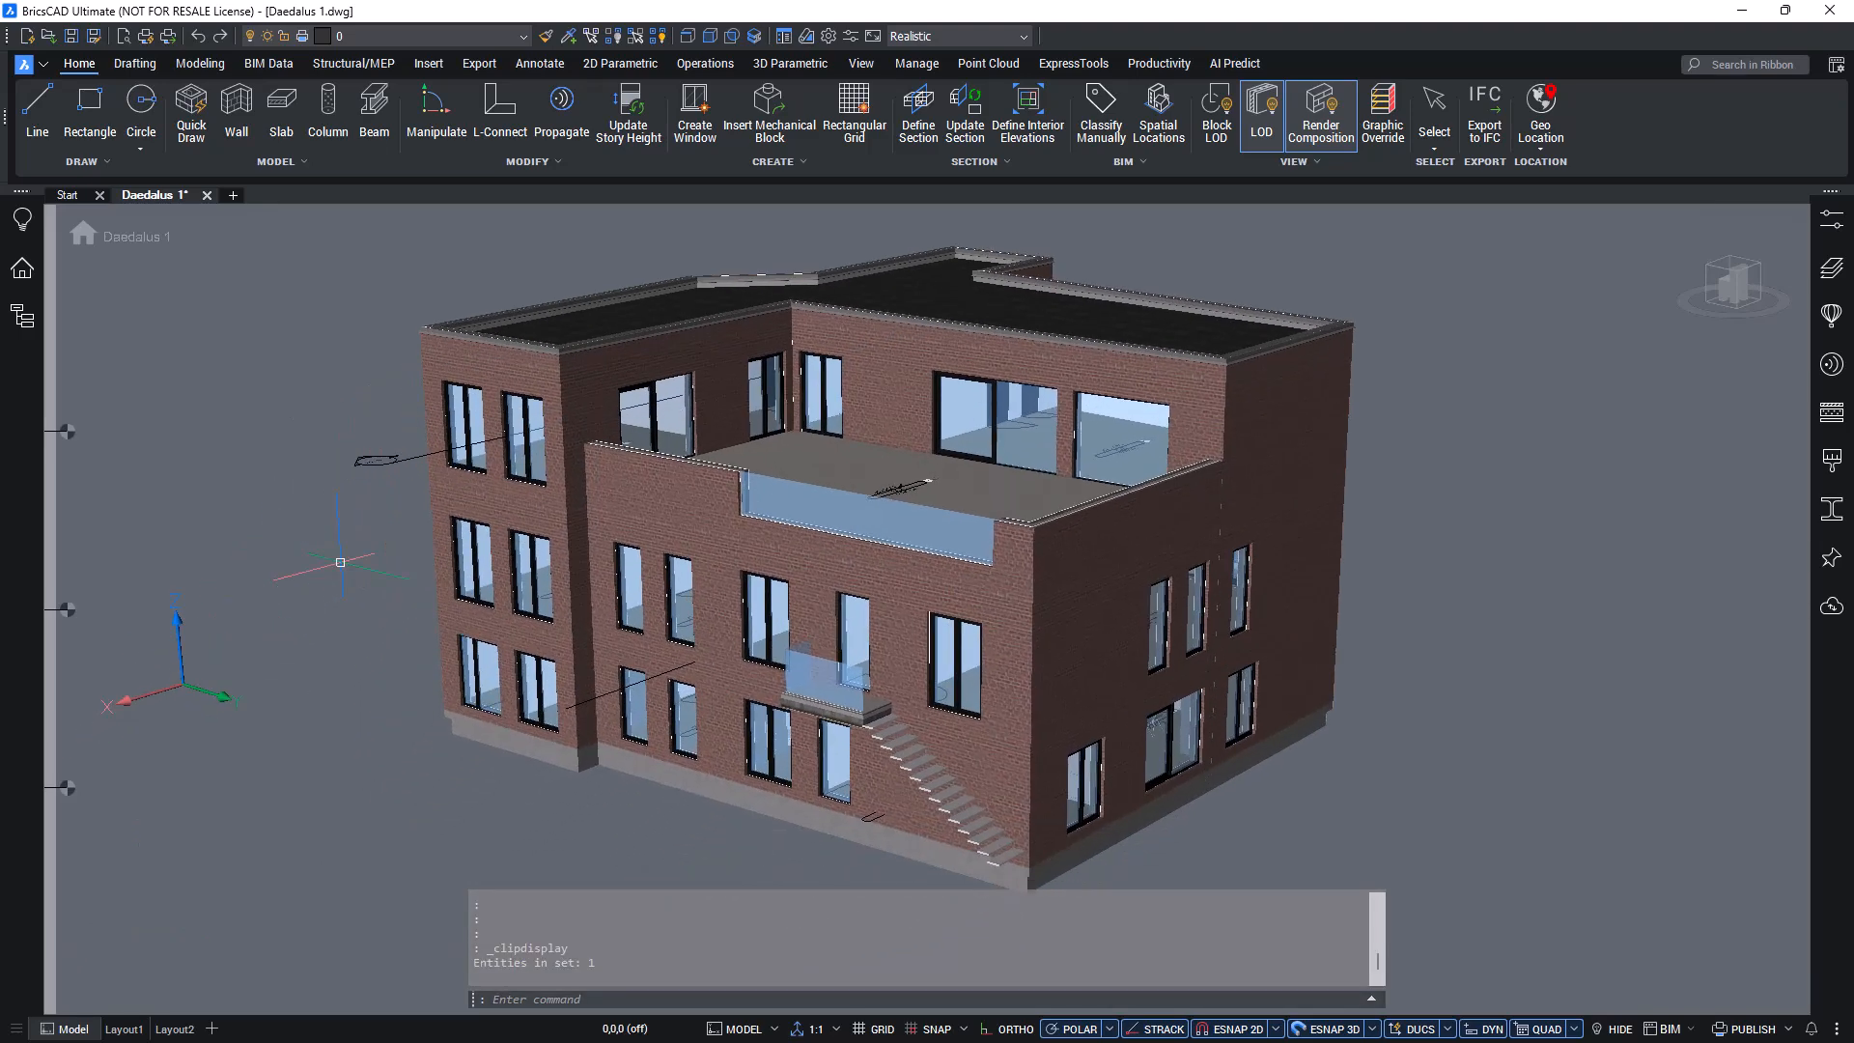
Create an elevation section with BIMSECTION from the end wall beside the terrace, placing it about 4250 mm outside the building.
text(bimsection)
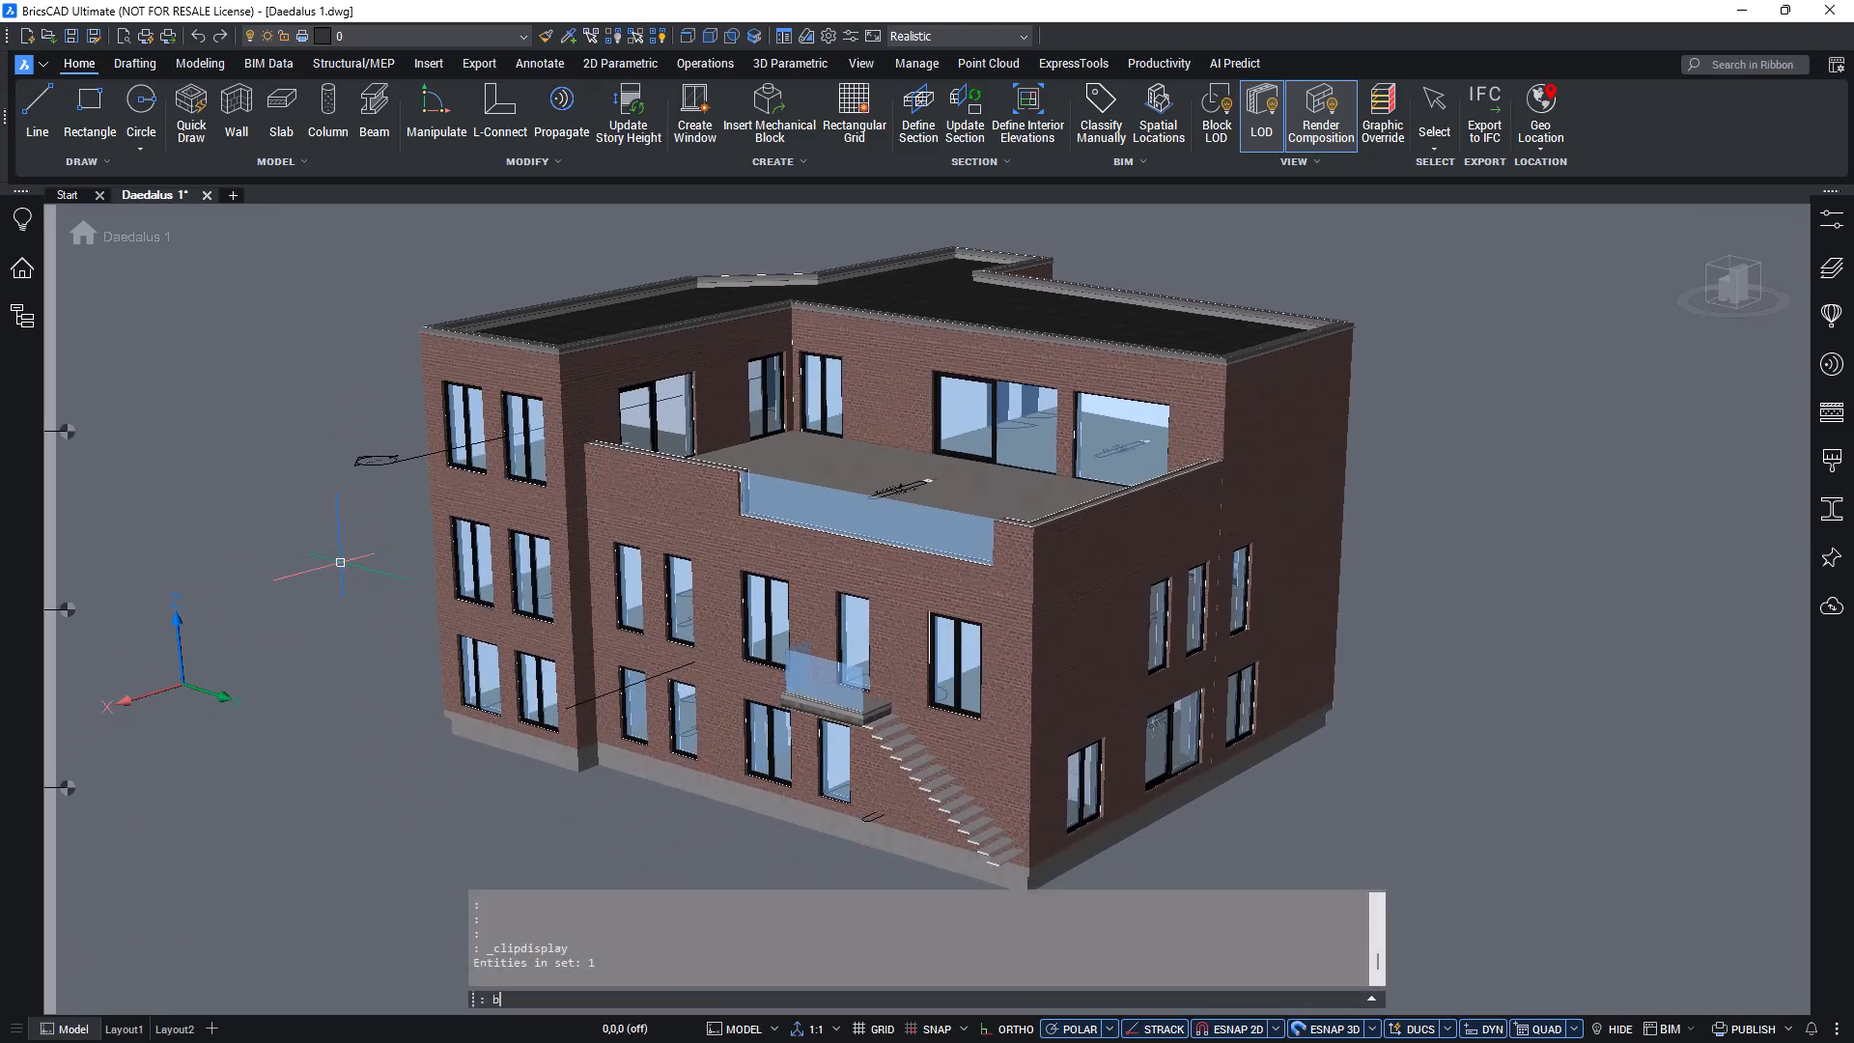
key(Return)
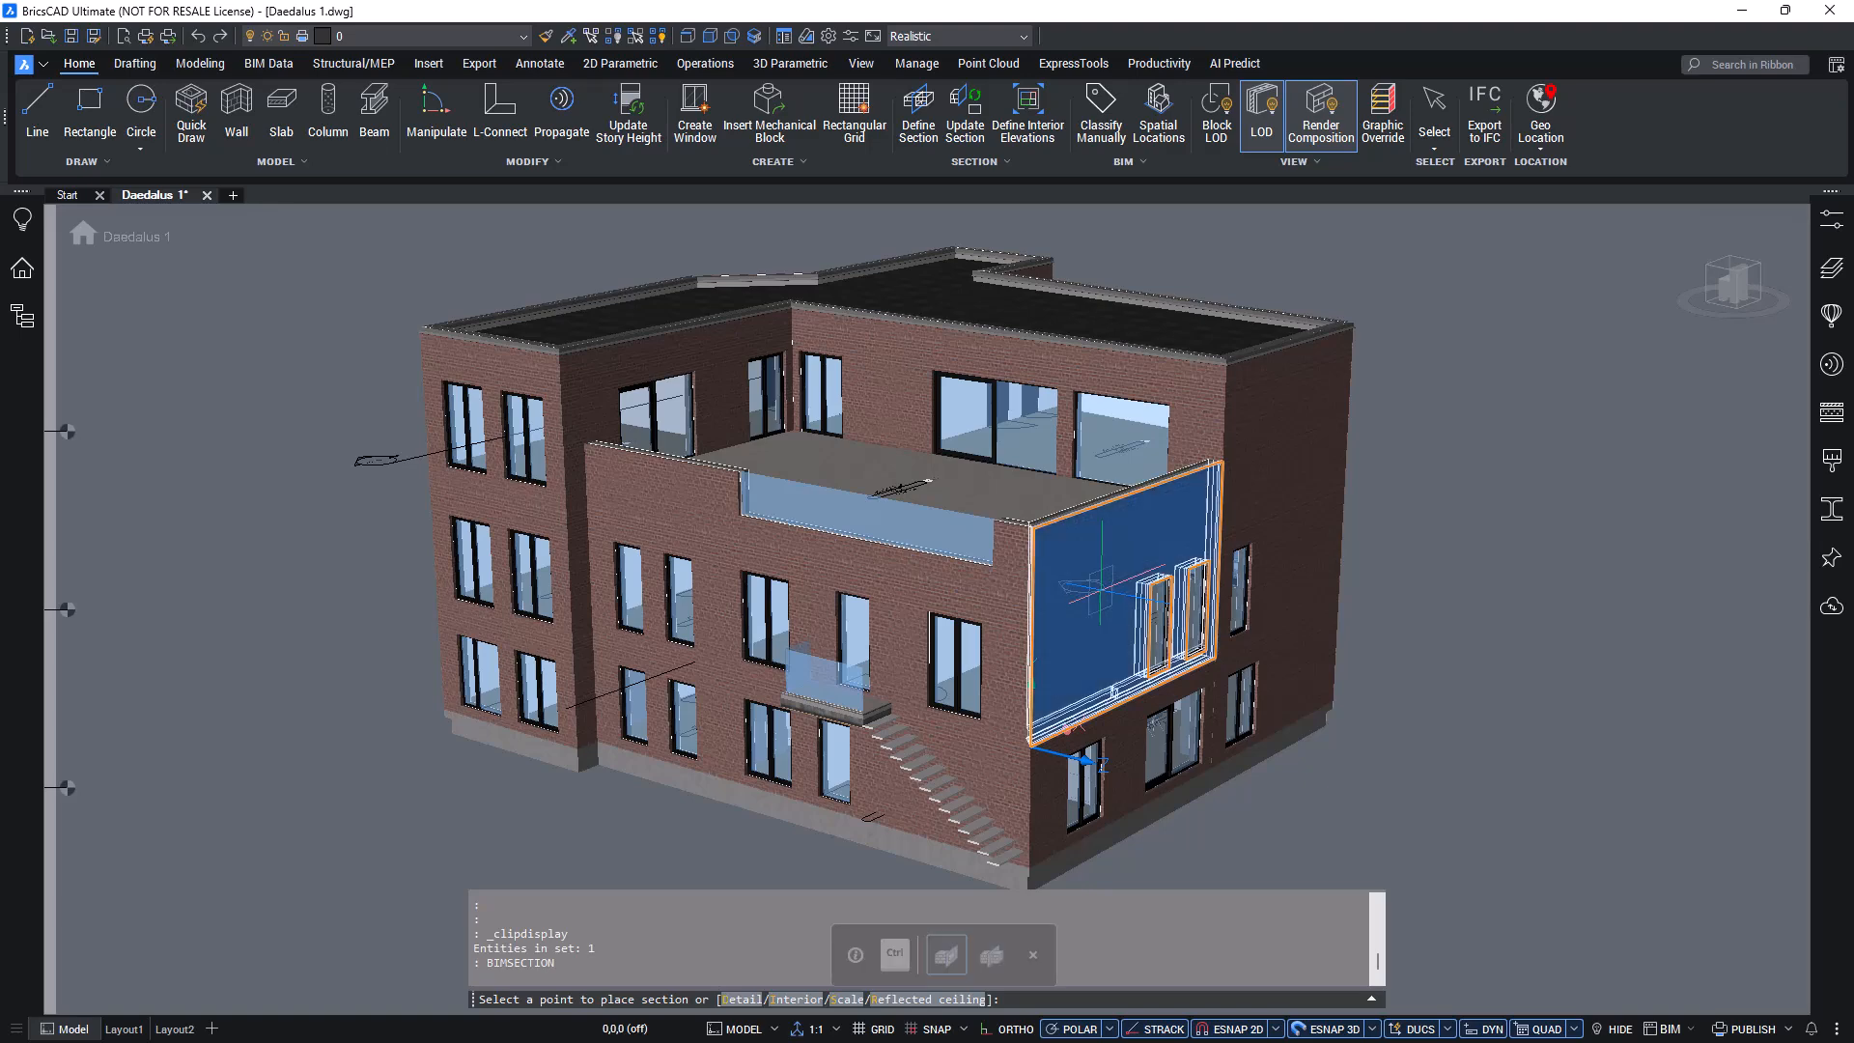
click(1101, 589)
shift+middle_drag(1236, 639, 1367, 618)
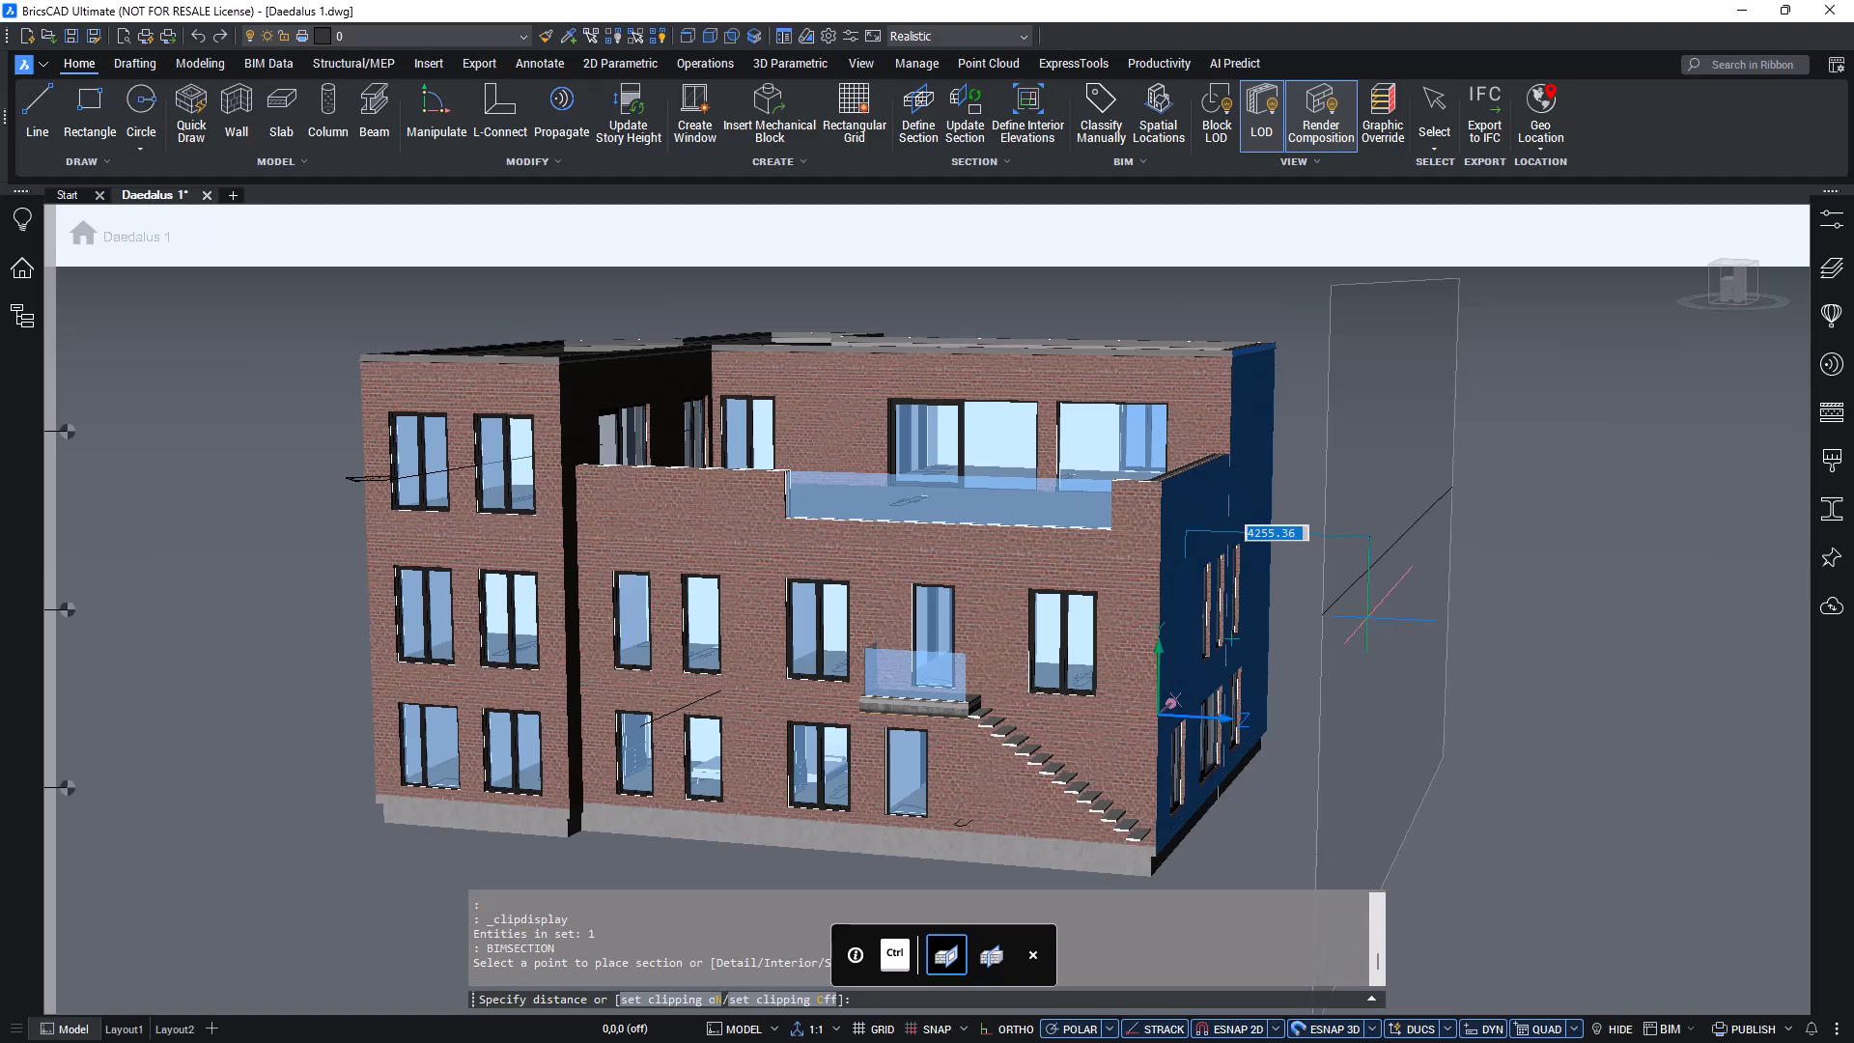
click(1344, 567)
shift+middle_drag(1344, 567, 1023, 538)
mouse_move(1473, 515)
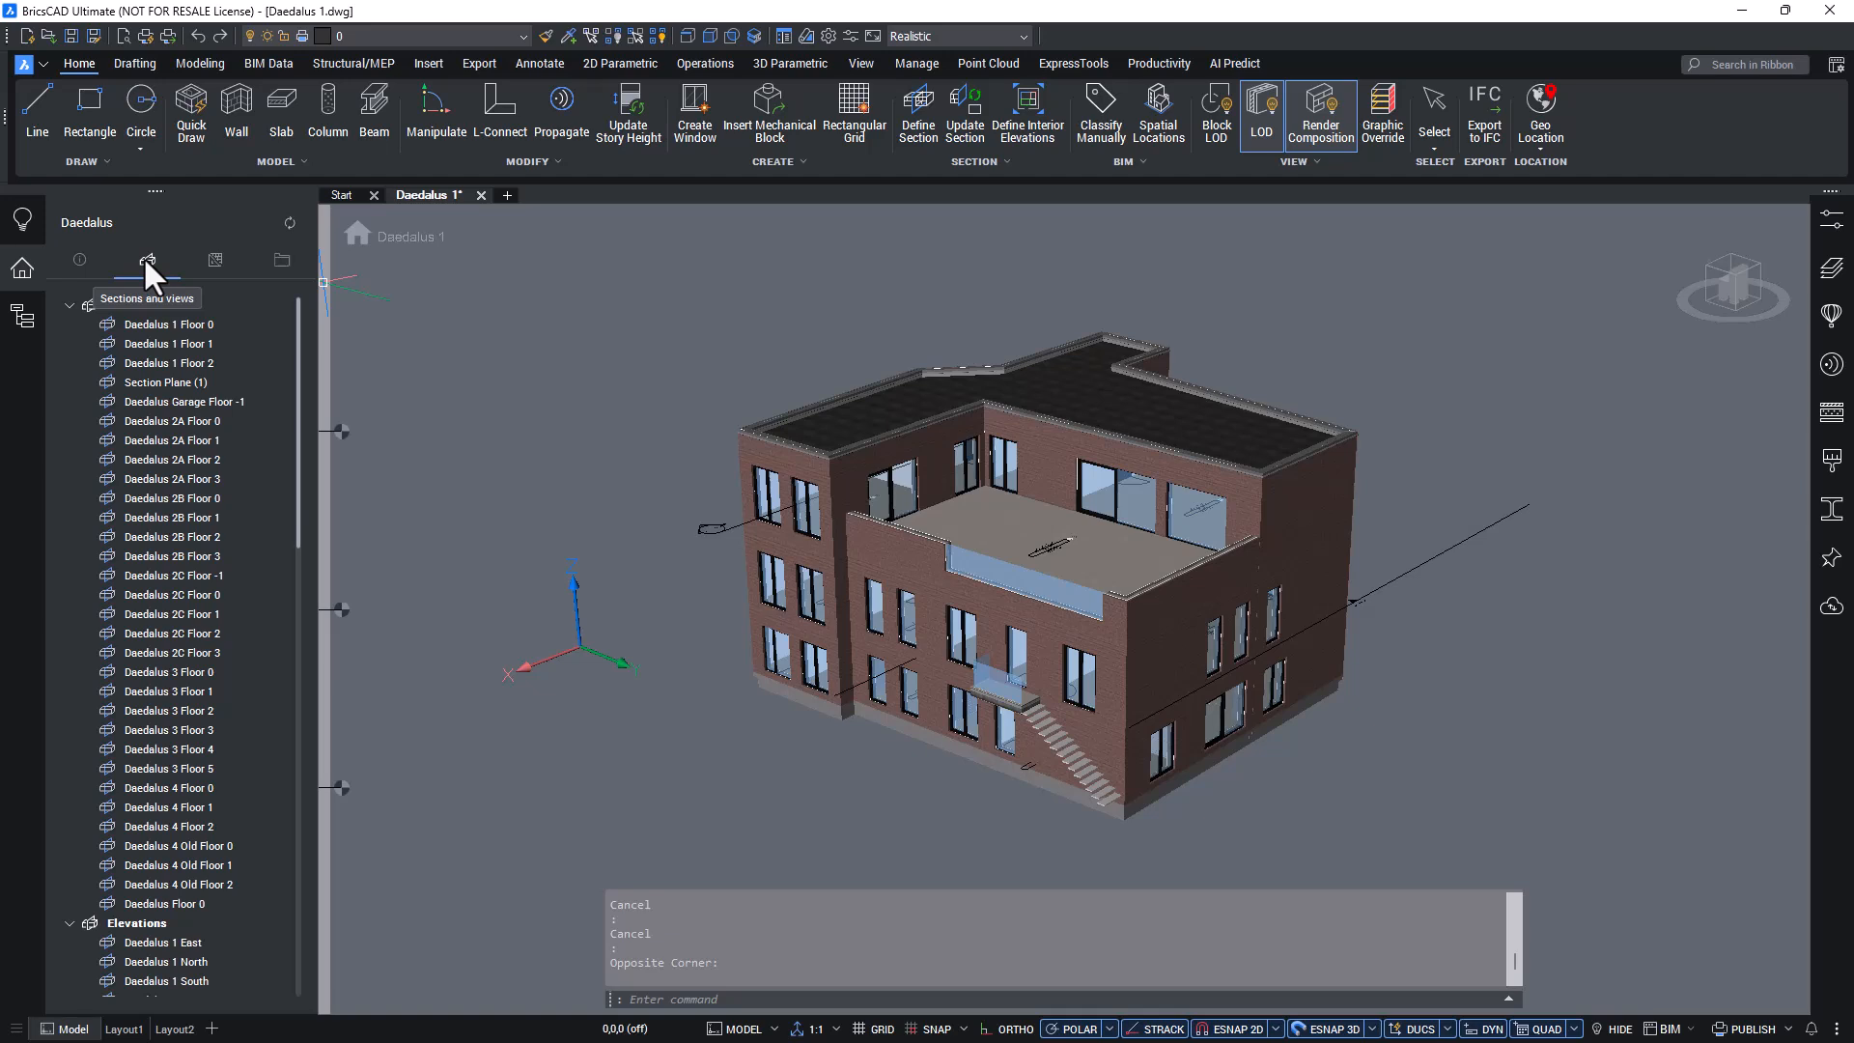
Find Section Plane (2) in the project's view list and start creating sheets for the new section planes.
scroll(299, 473, down, 2)
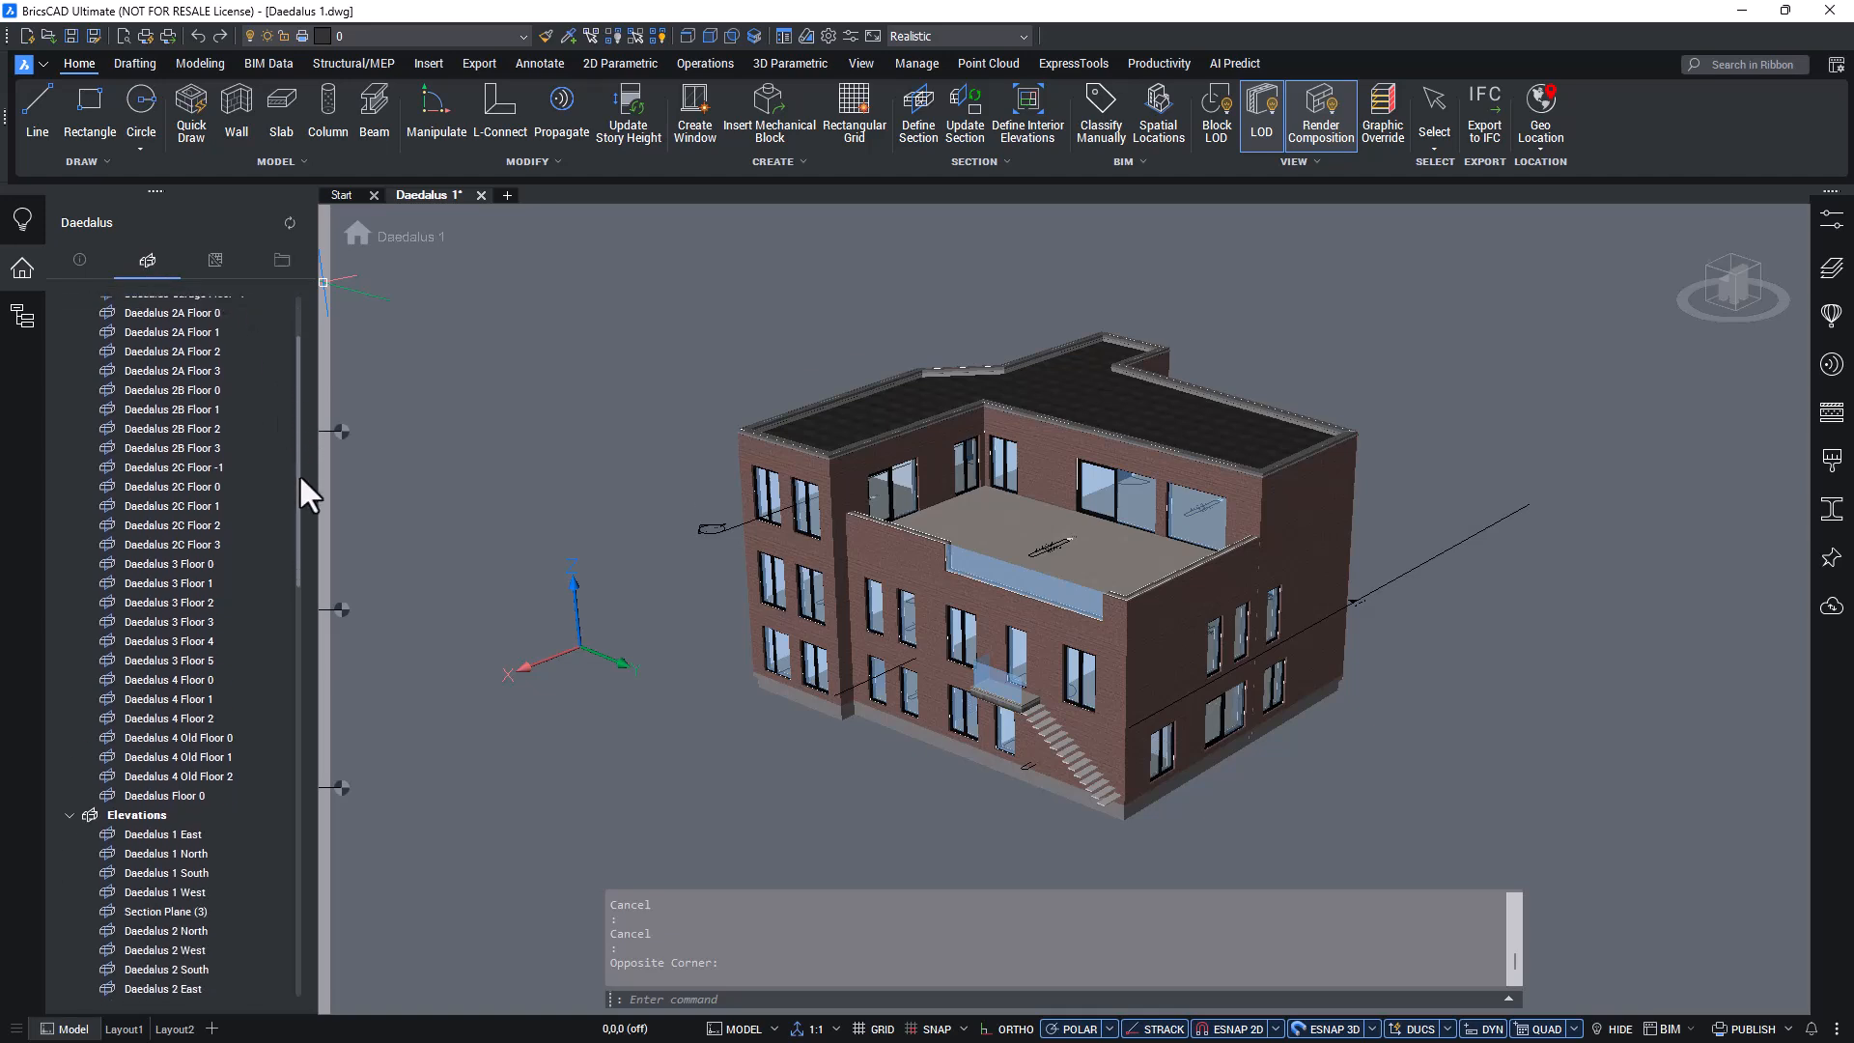
scroll(280, 541, down, 7)
scroll(290, 667, down, 8)
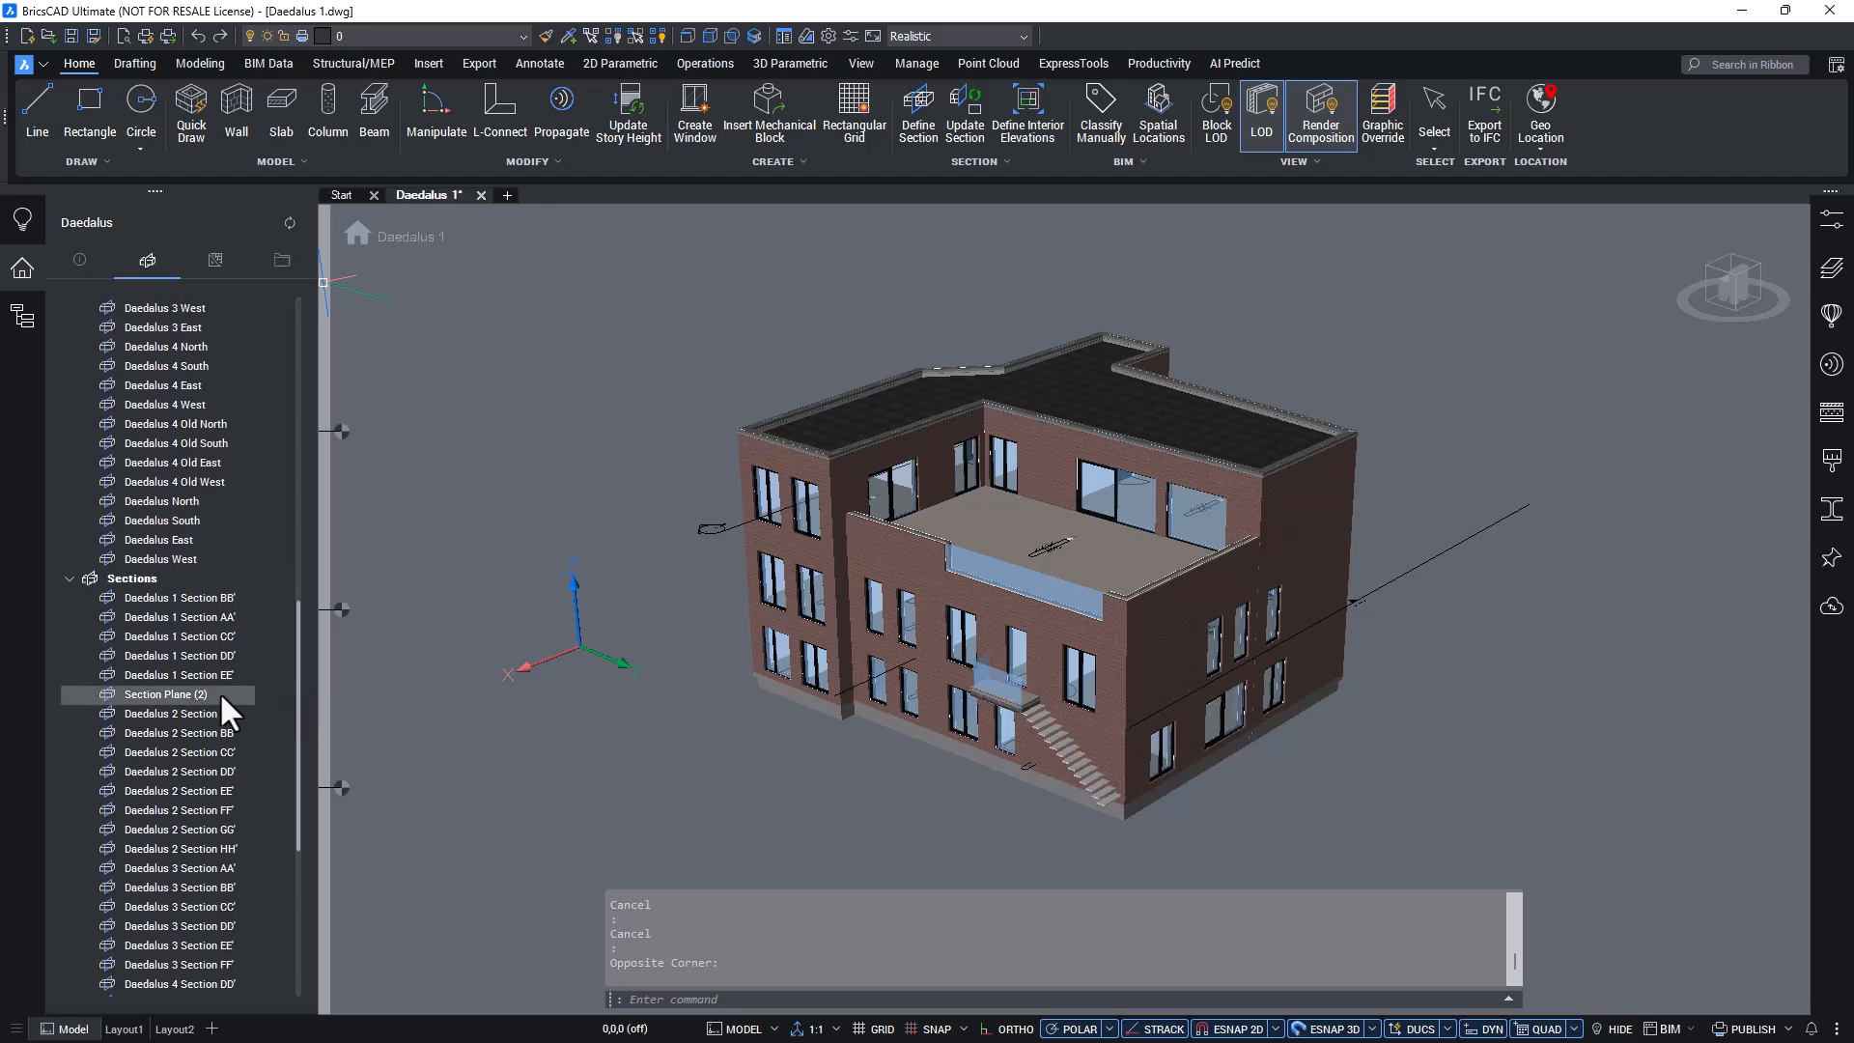
right_click(220, 693)
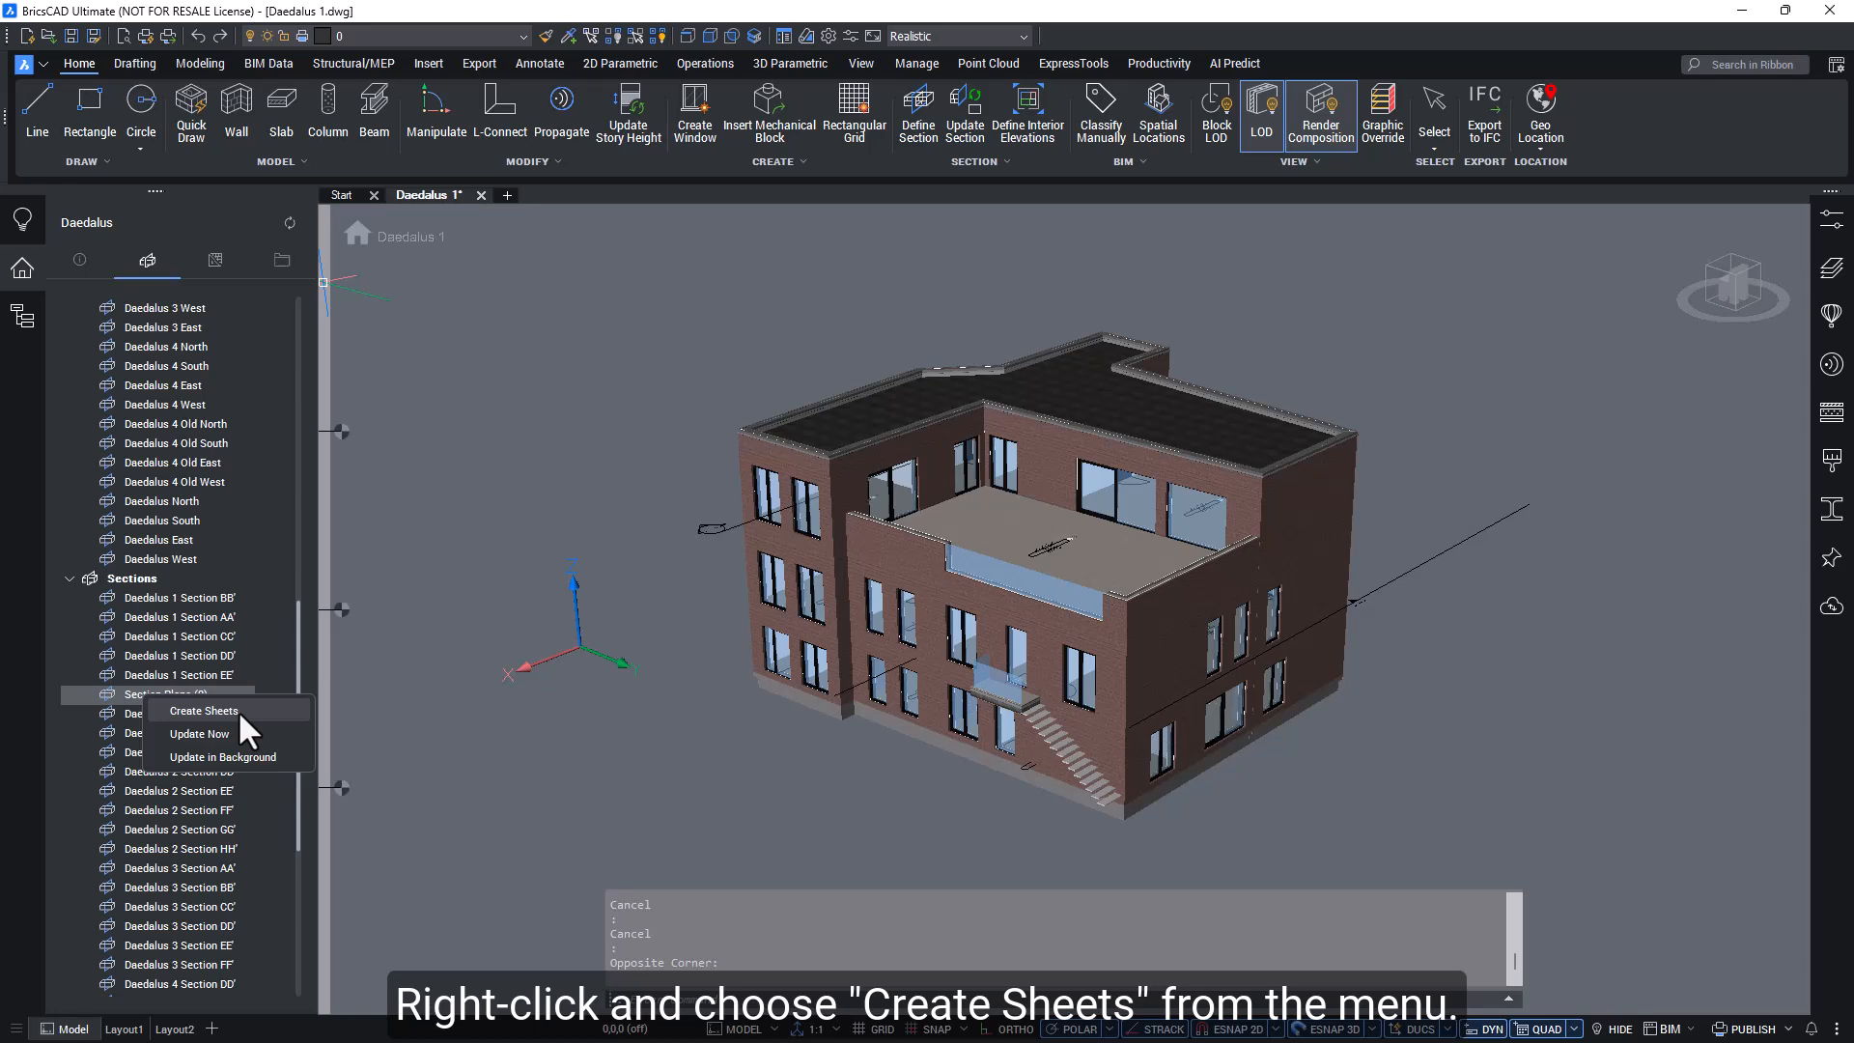
click(237, 710)
Review the layout, view scale and typed plan options of sheet A-128, then the sheet numbering and margin settings.
click(661, 458)
click(661, 458)
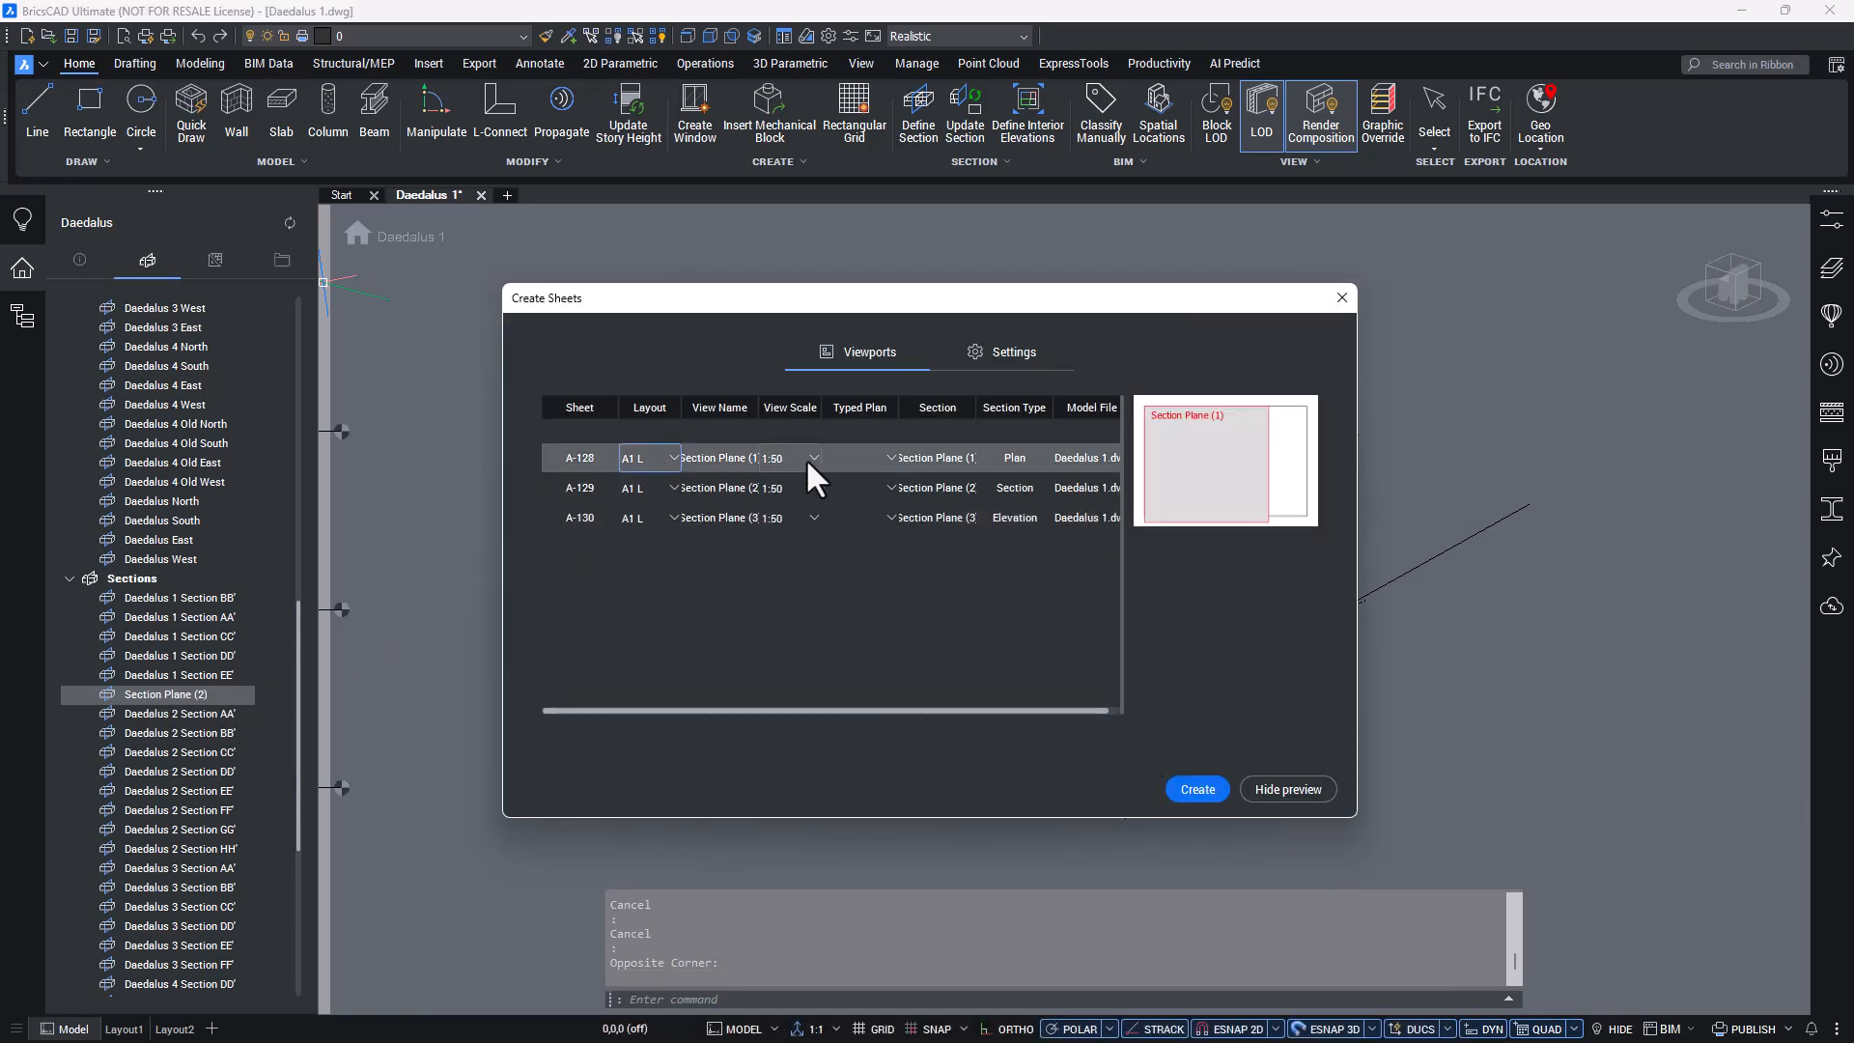
click(804, 456)
click(804, 456)
click(859, 457)
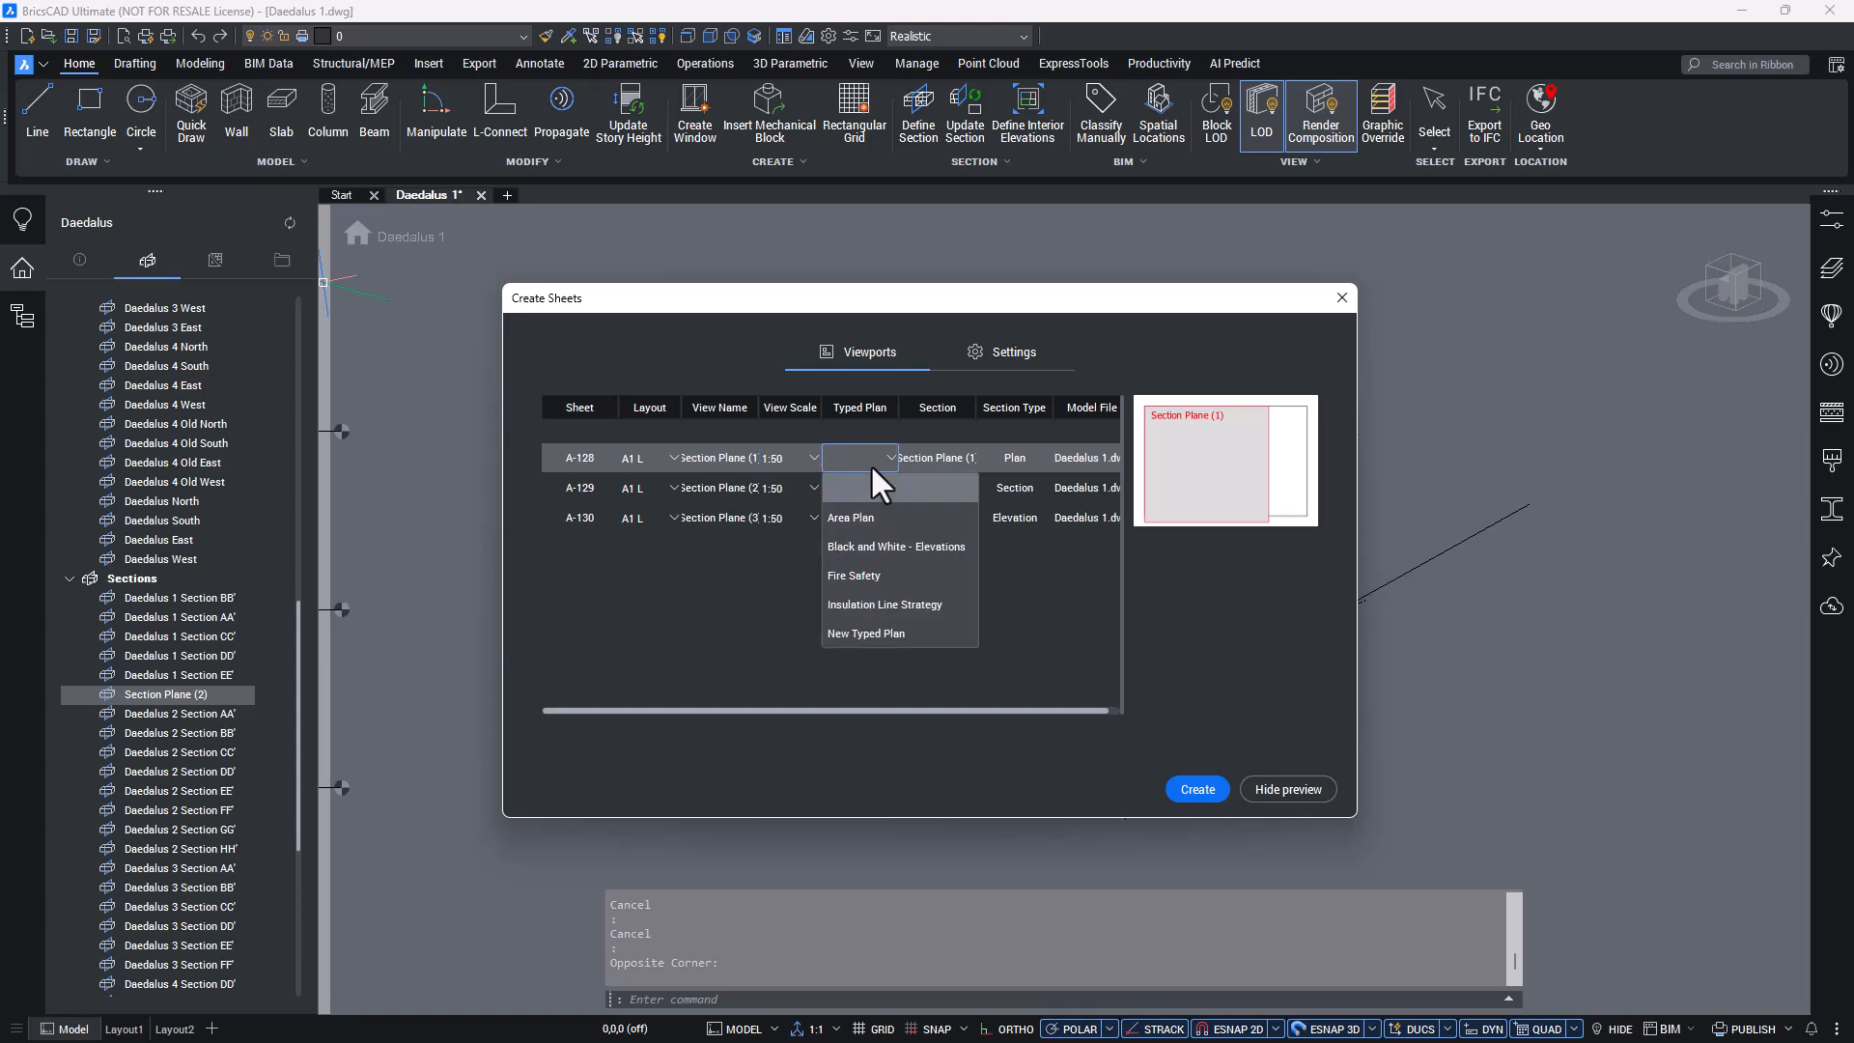
click(871, 464)
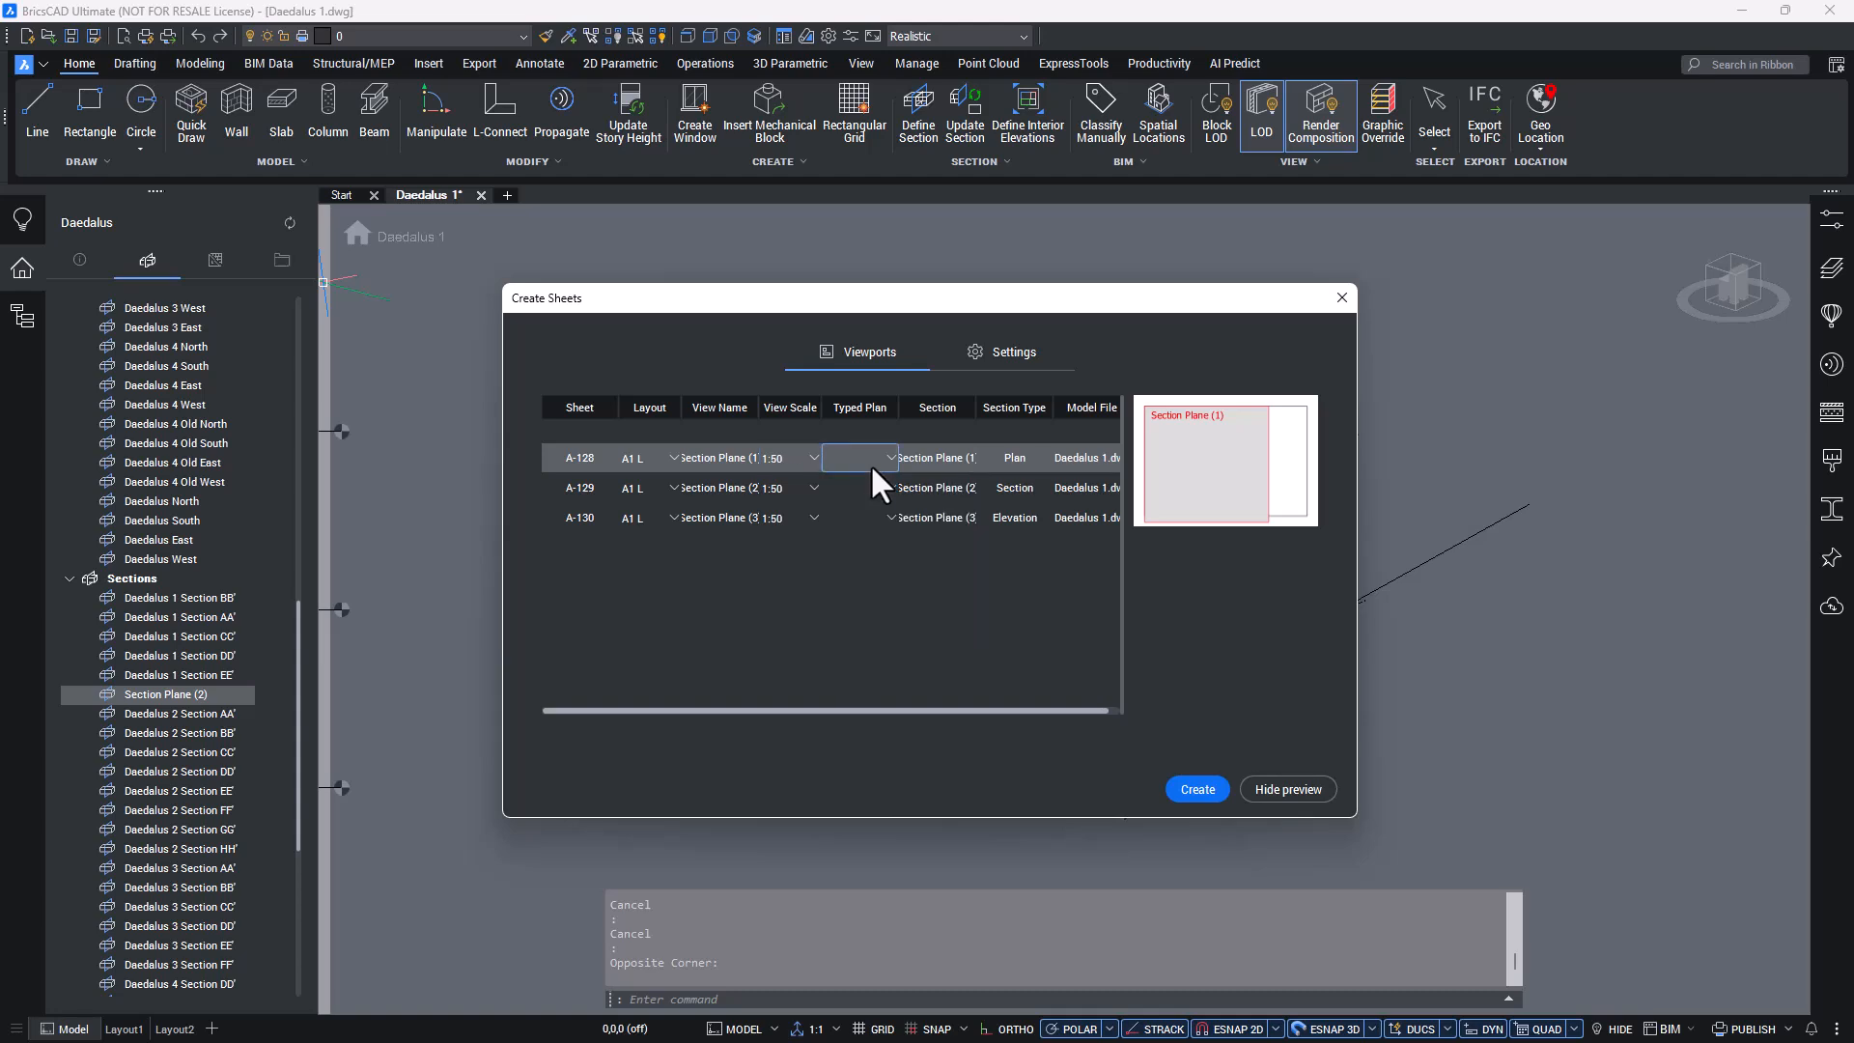
click(1024, 360)
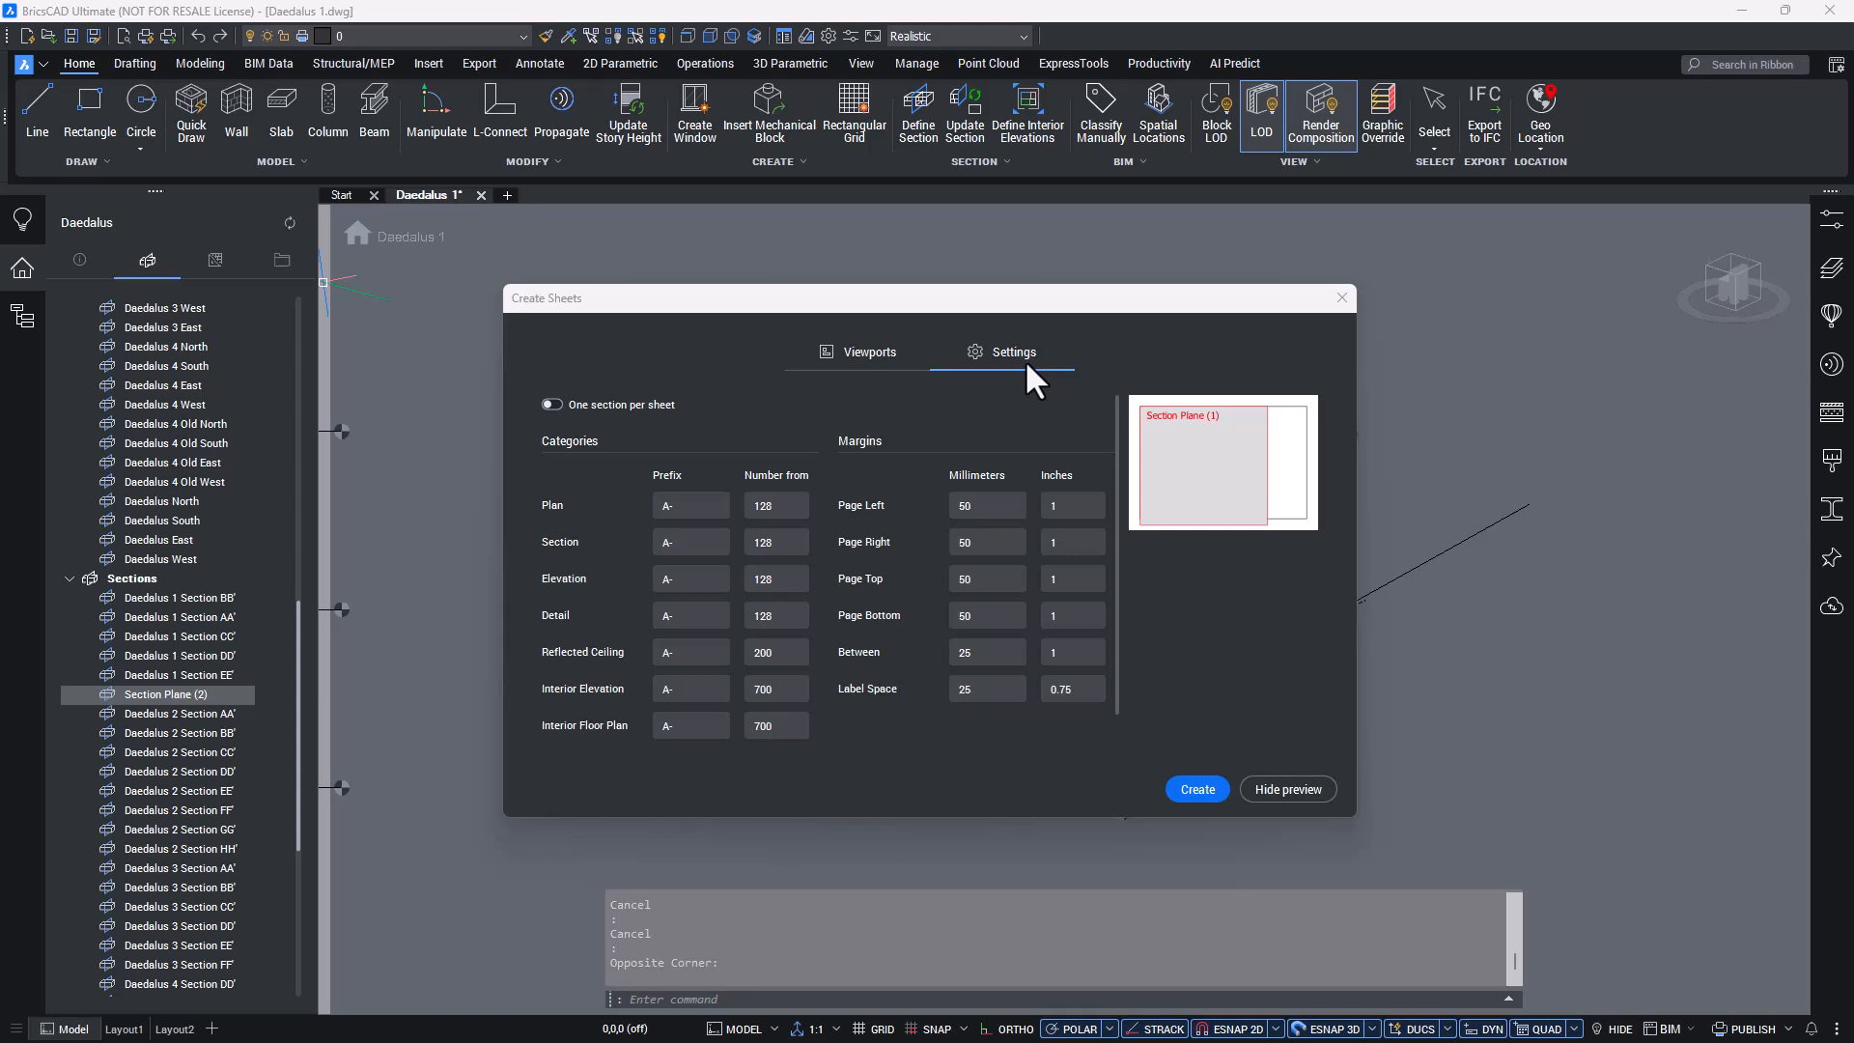
Create the sheets for the section planes and open the Section Plane (1) view on sheet A-128.
click(1197, 787)
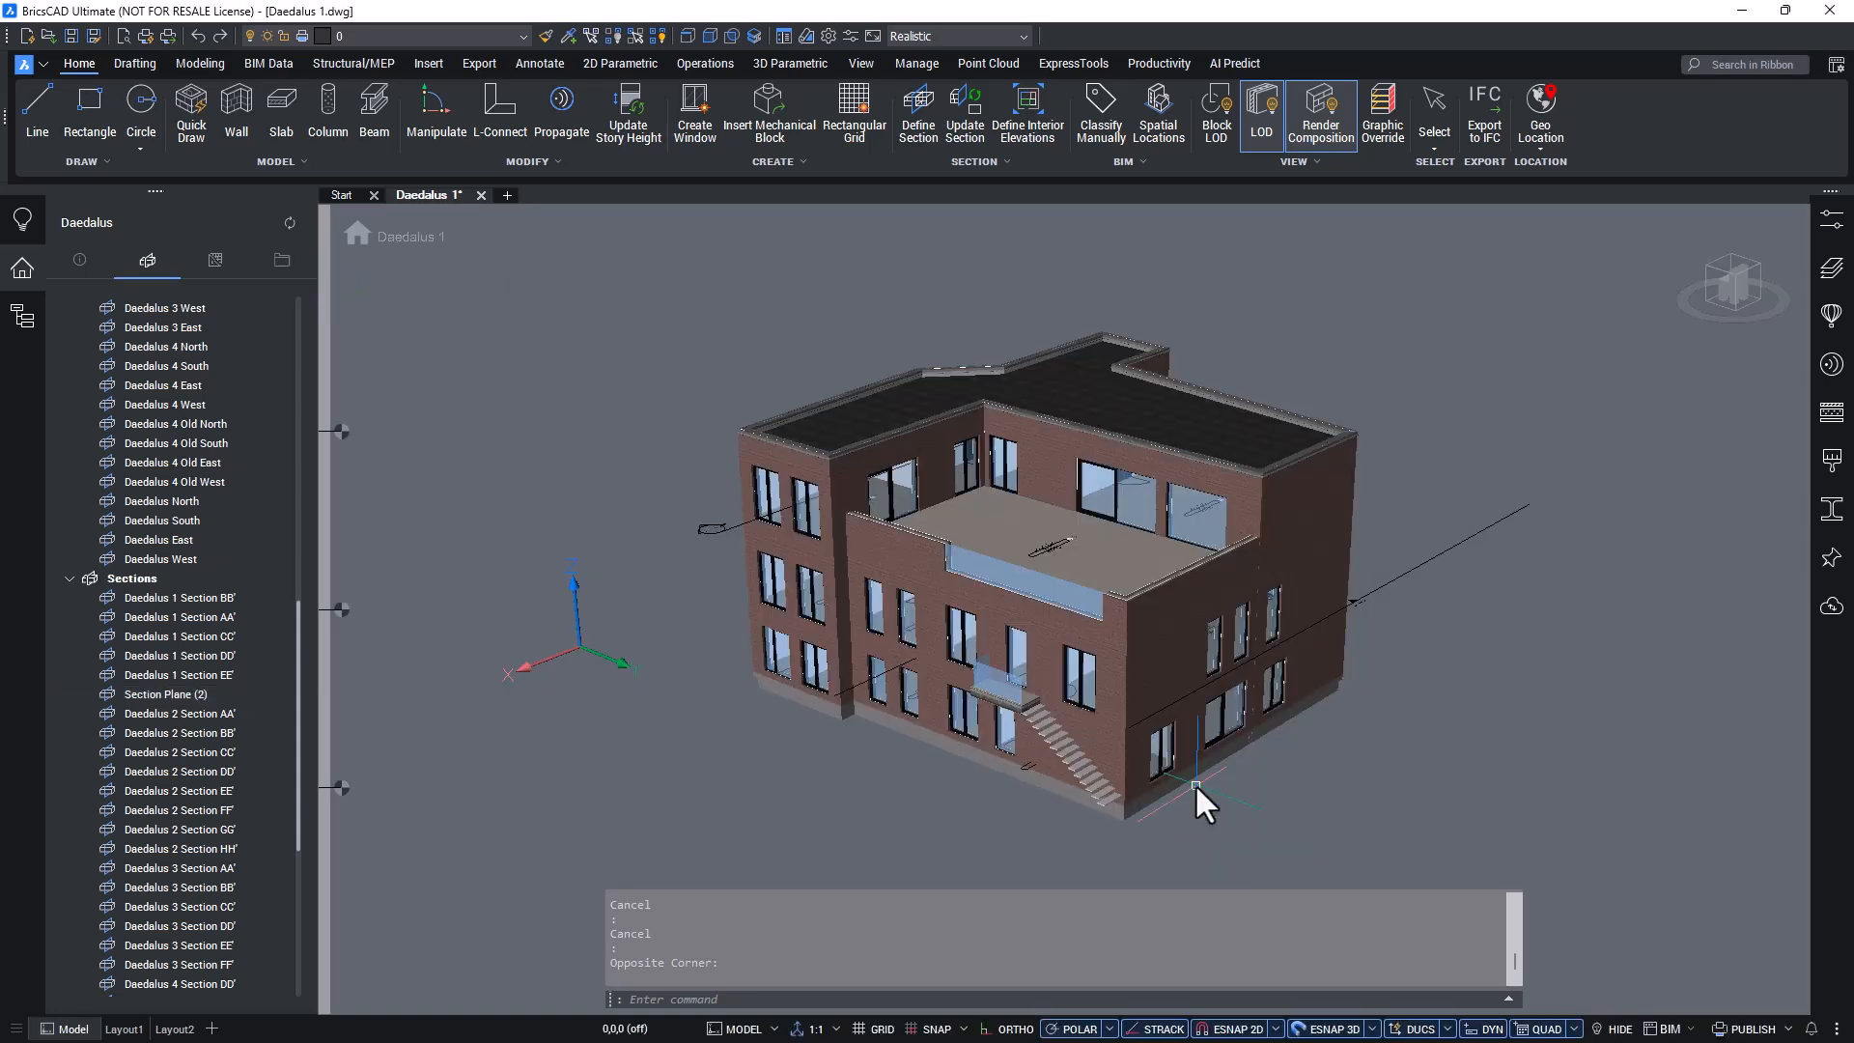
click(215, 260)
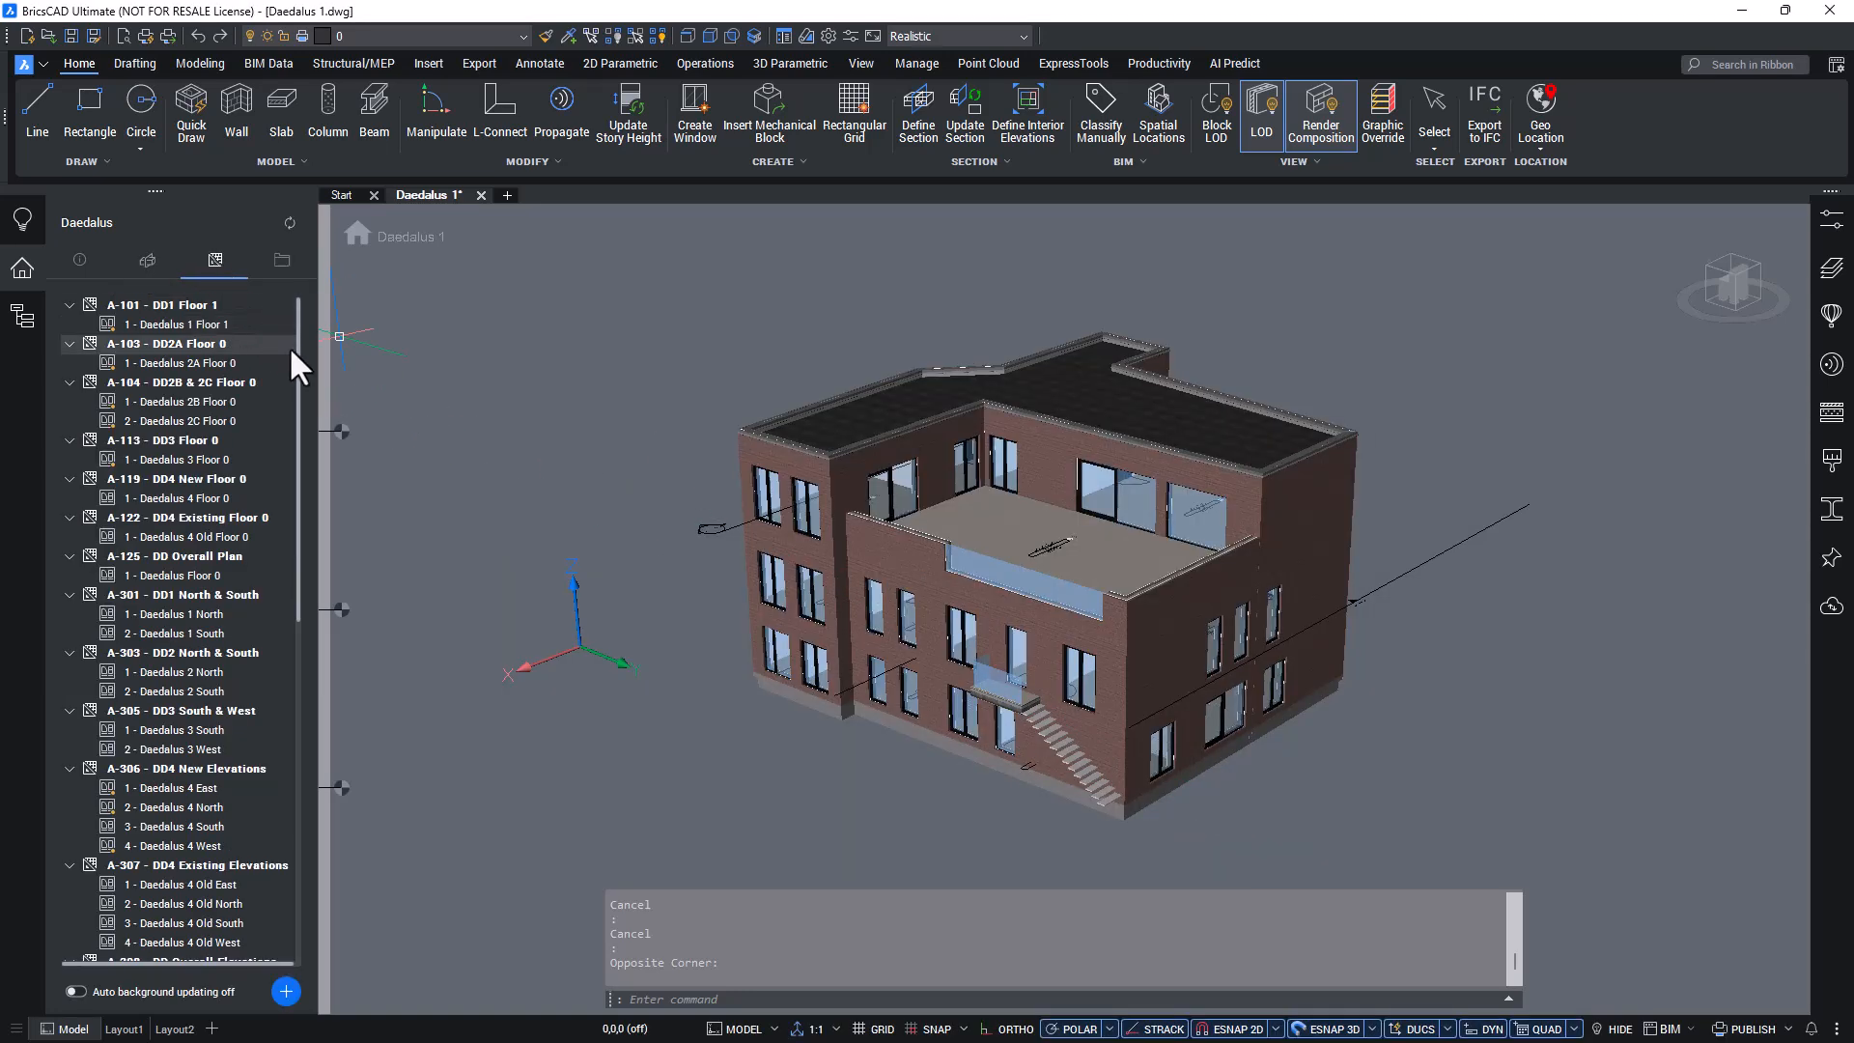
scroll(295, 367, down, 2)
scroll(300, 382, down, 12)
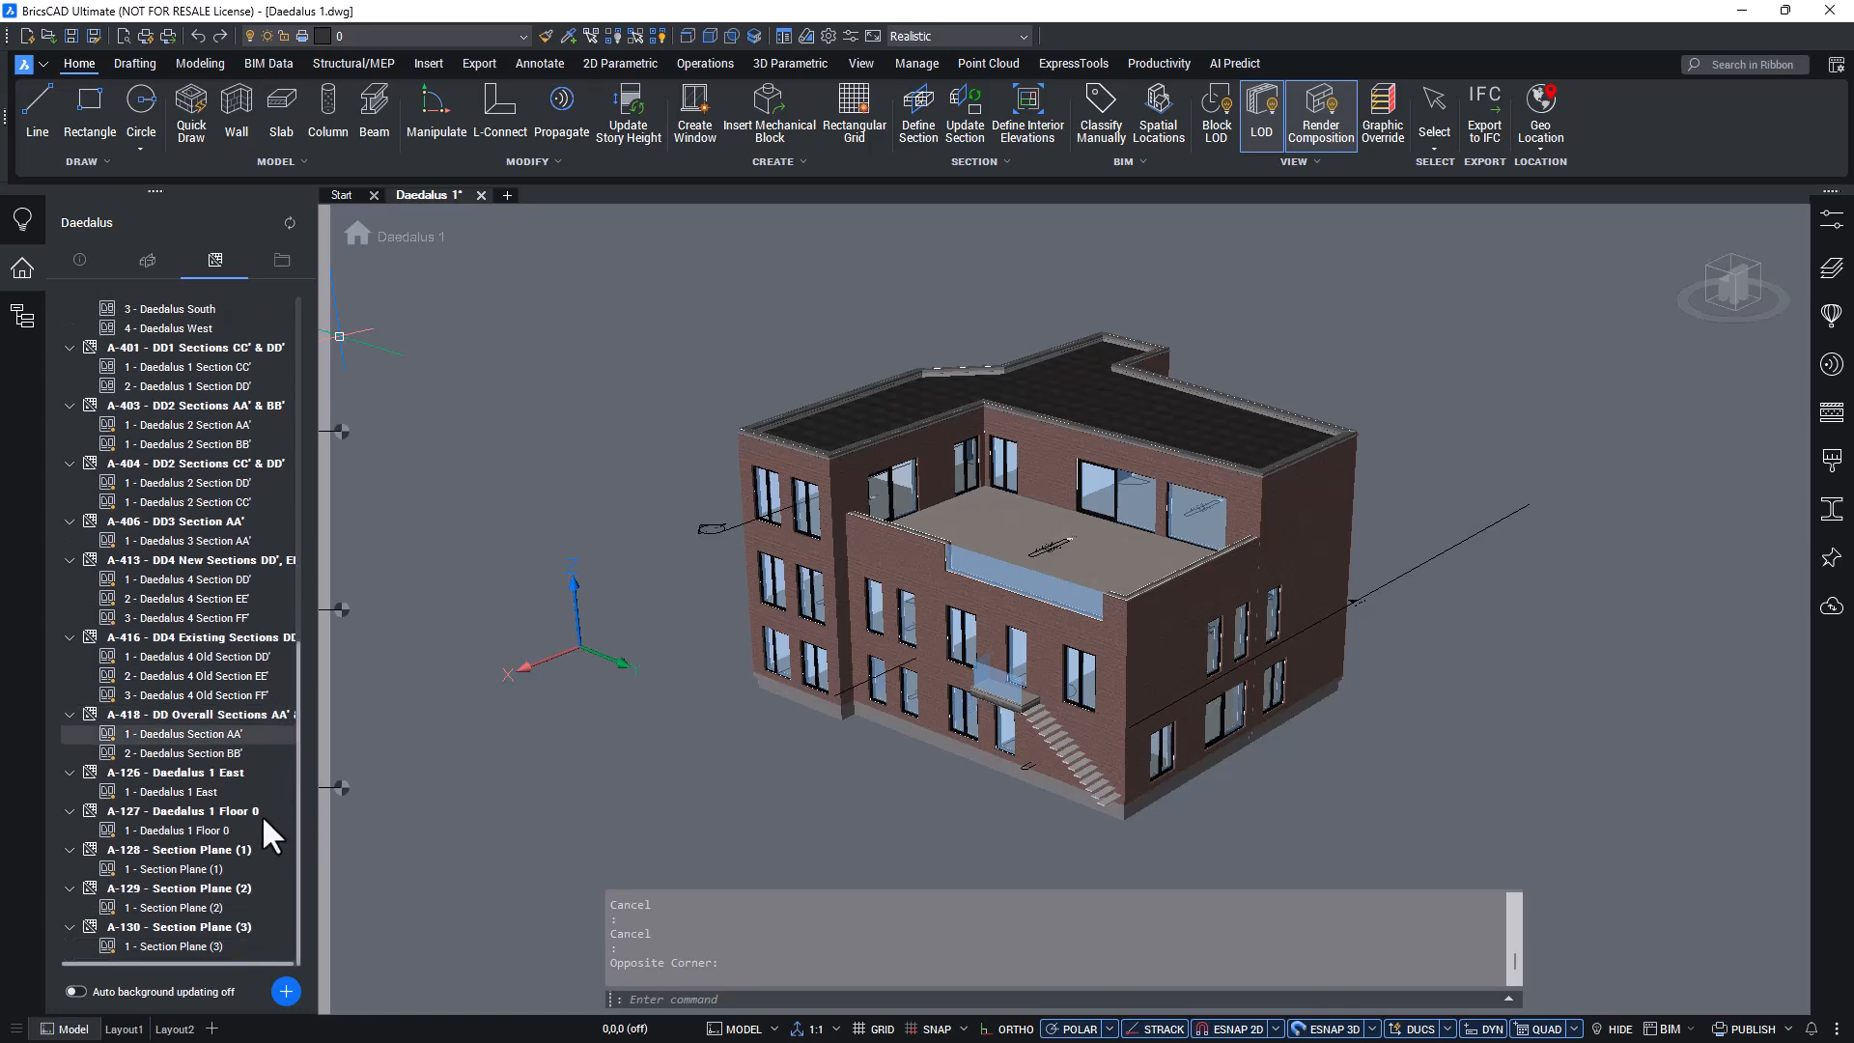
double_click(206, 869)
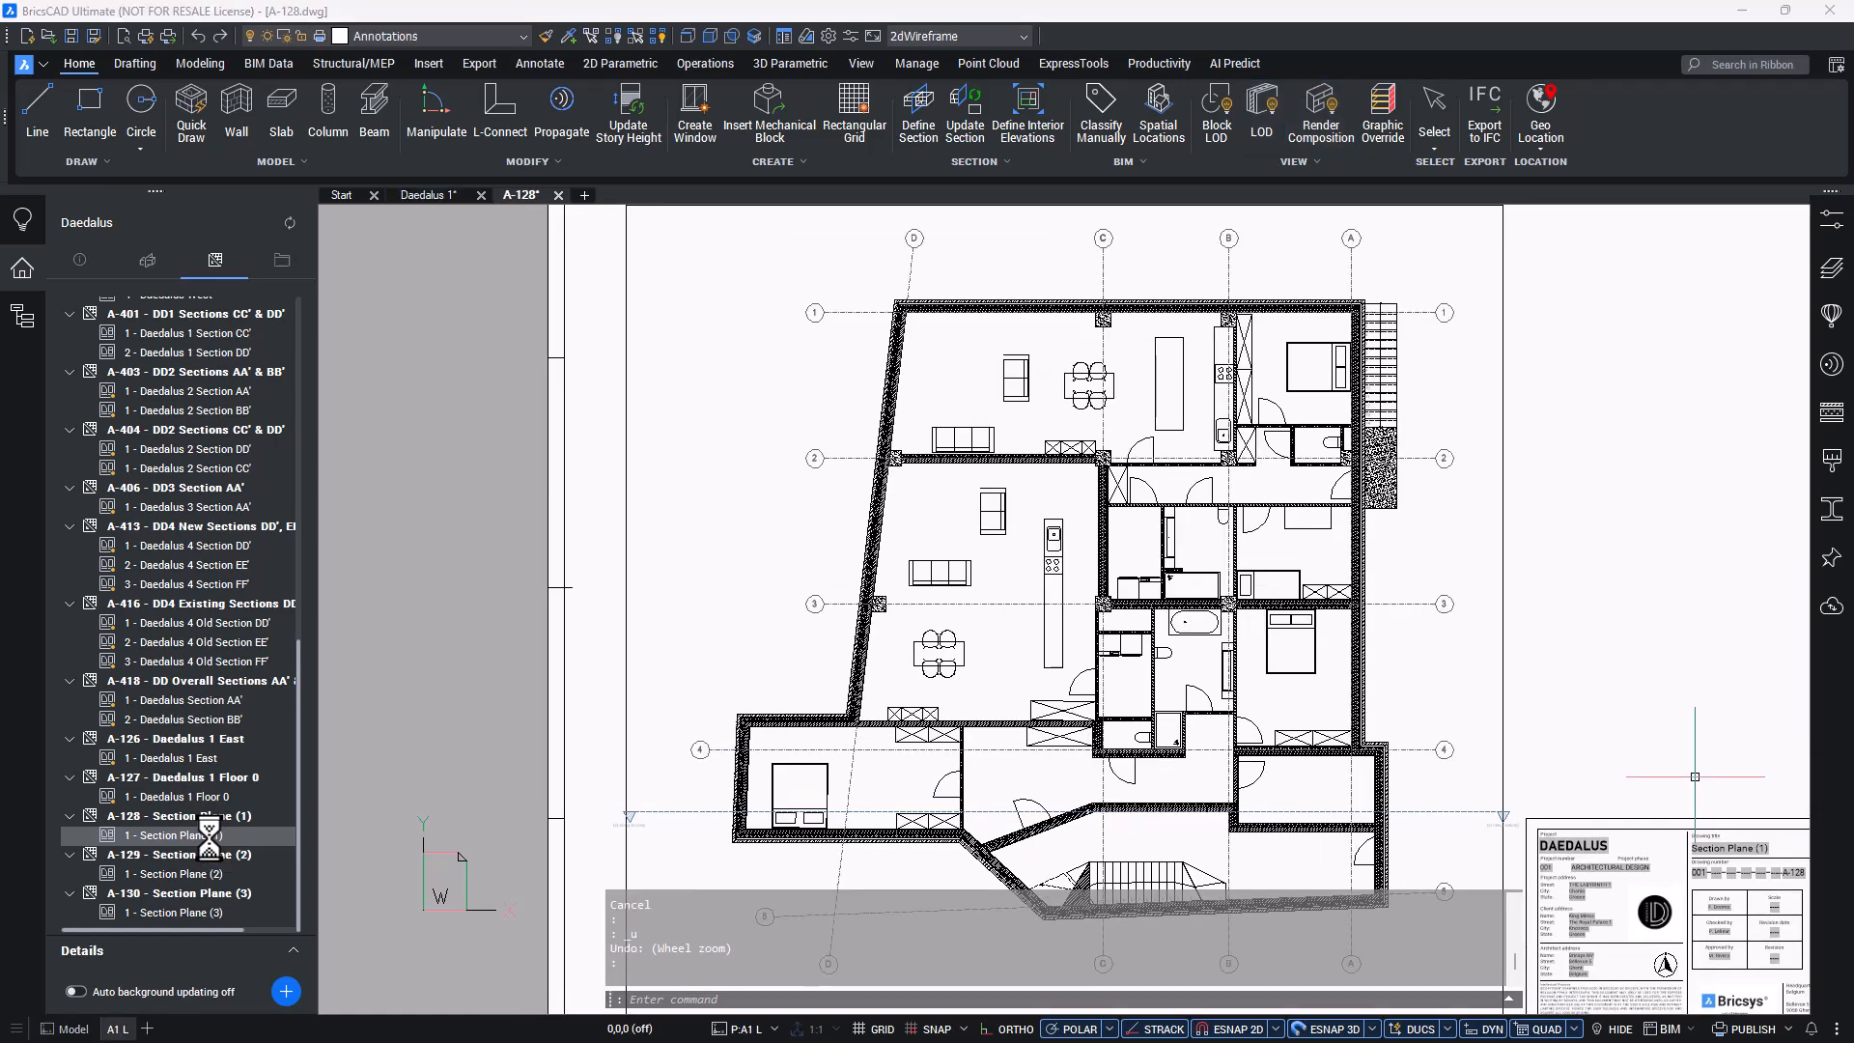
Display the Section Plane (2) view on sheet A-129.
click(194, 872)
right_click(194, 872)
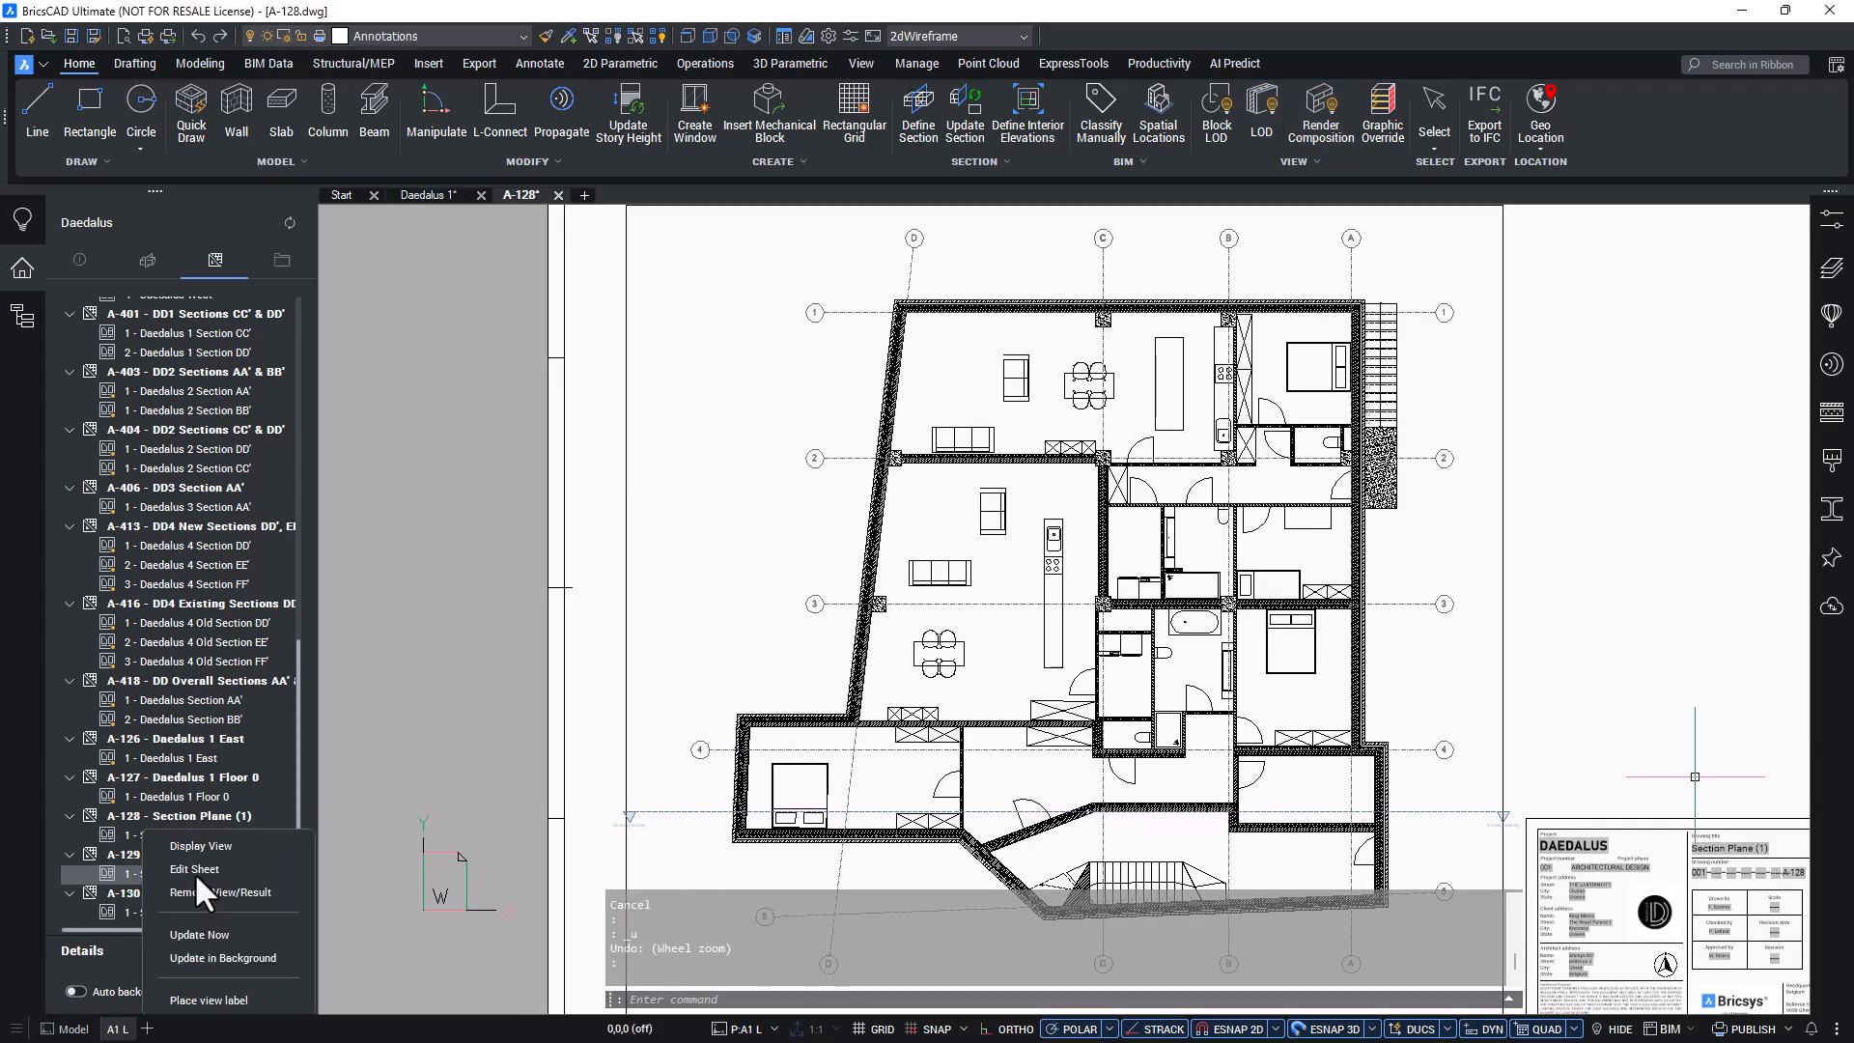
click(205, 844)
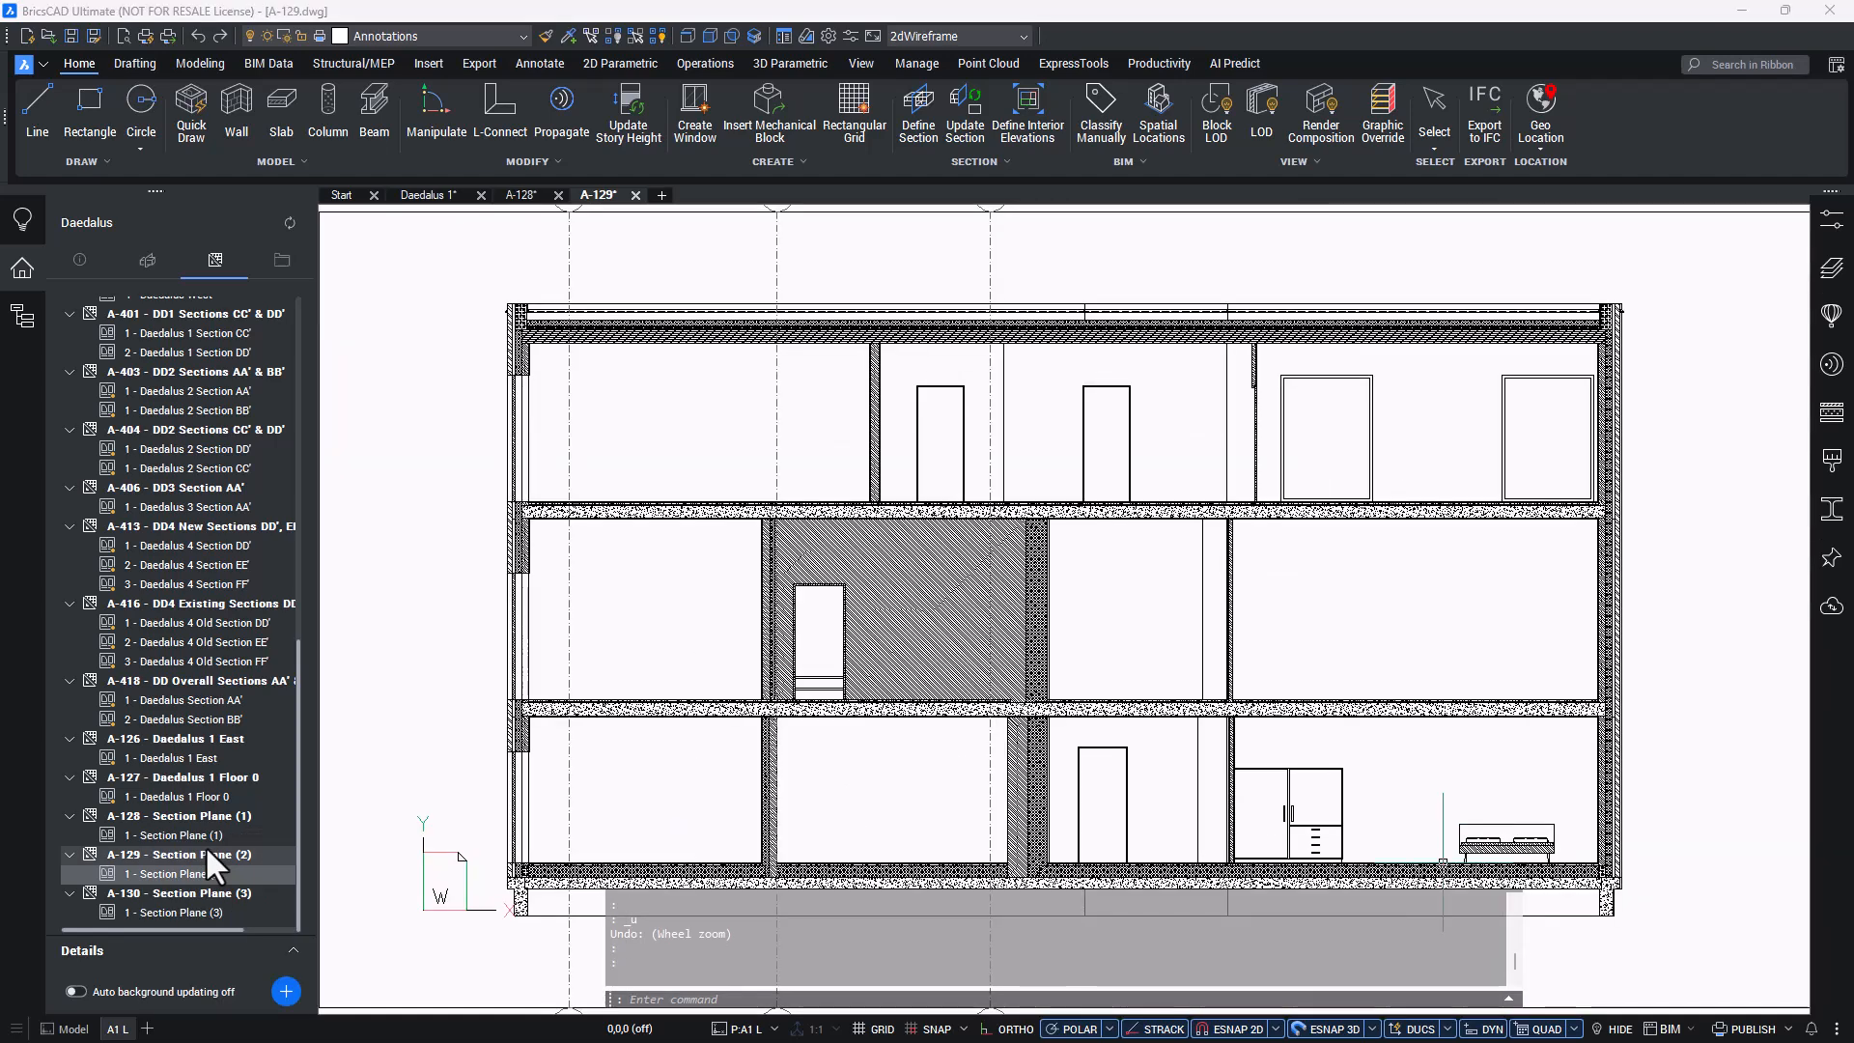
Return to the Daedalus 1 model and regenerate the vertical section beside the building's end wall with BIMSECTIONUPDATE.
click(415, 196)
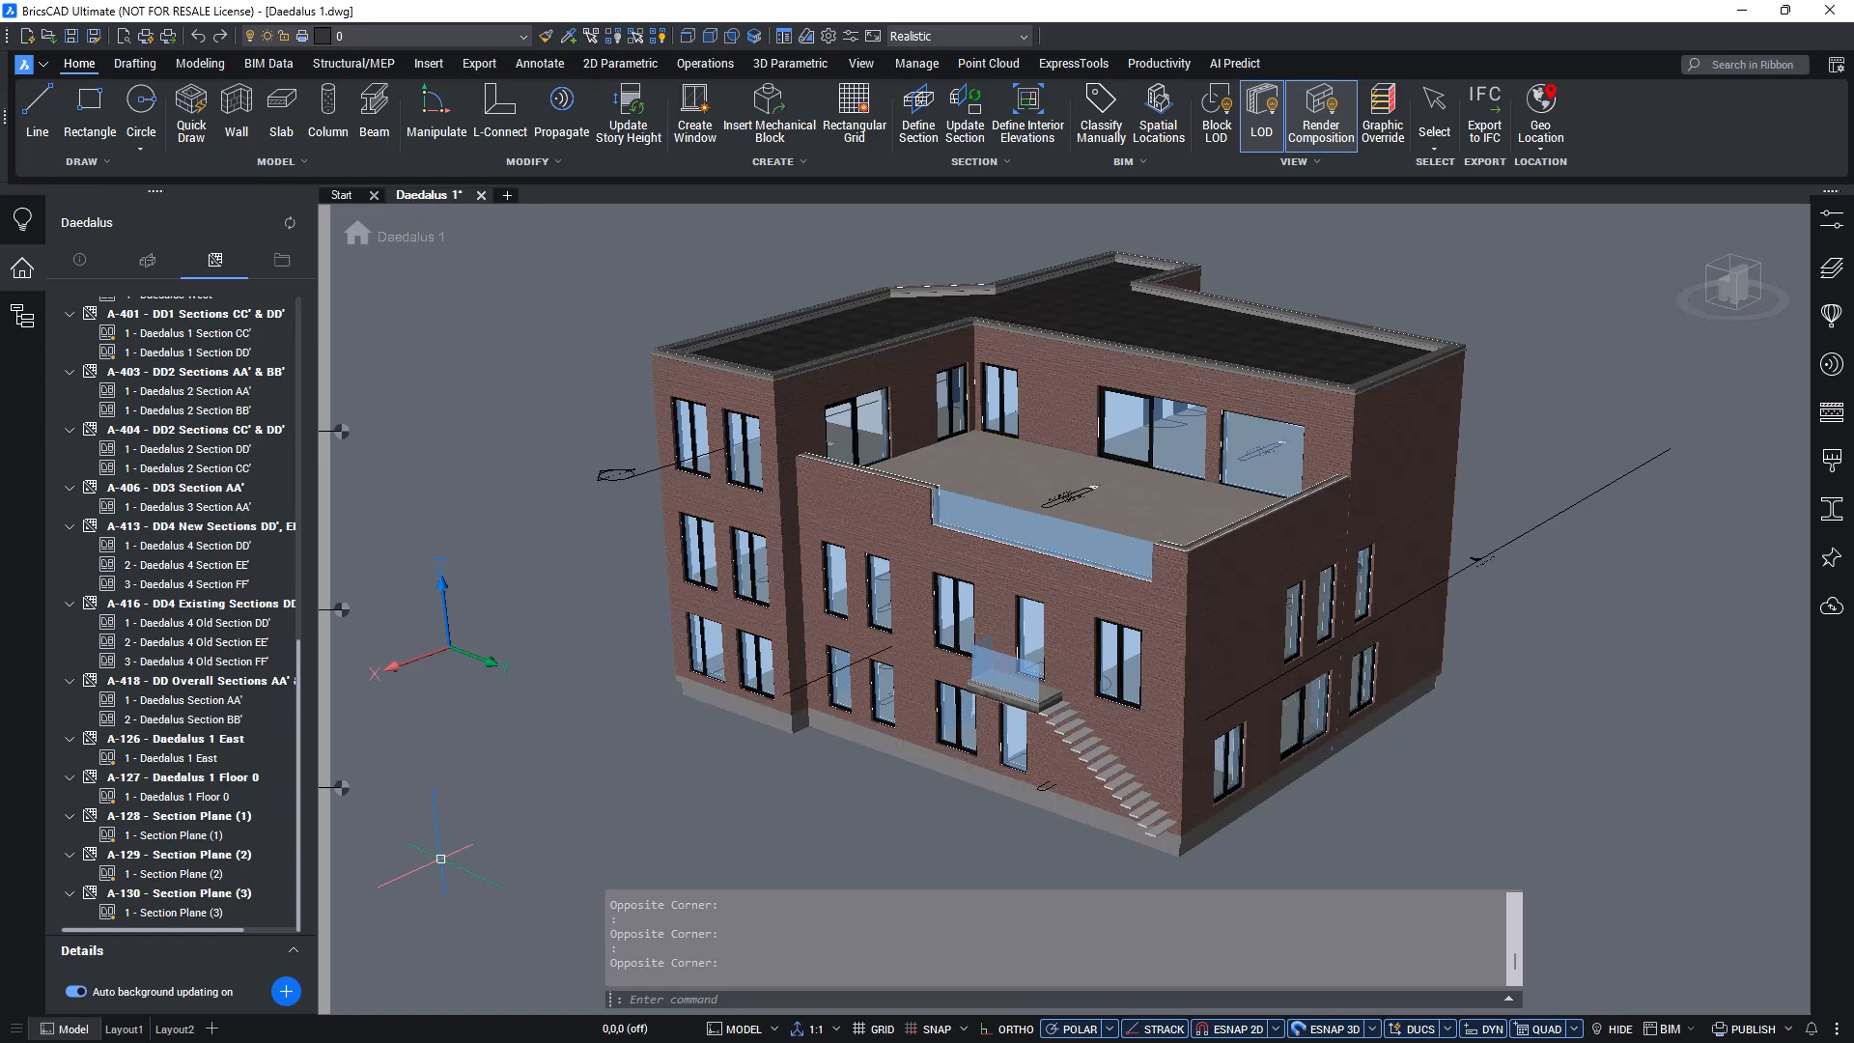
click(176, 836)
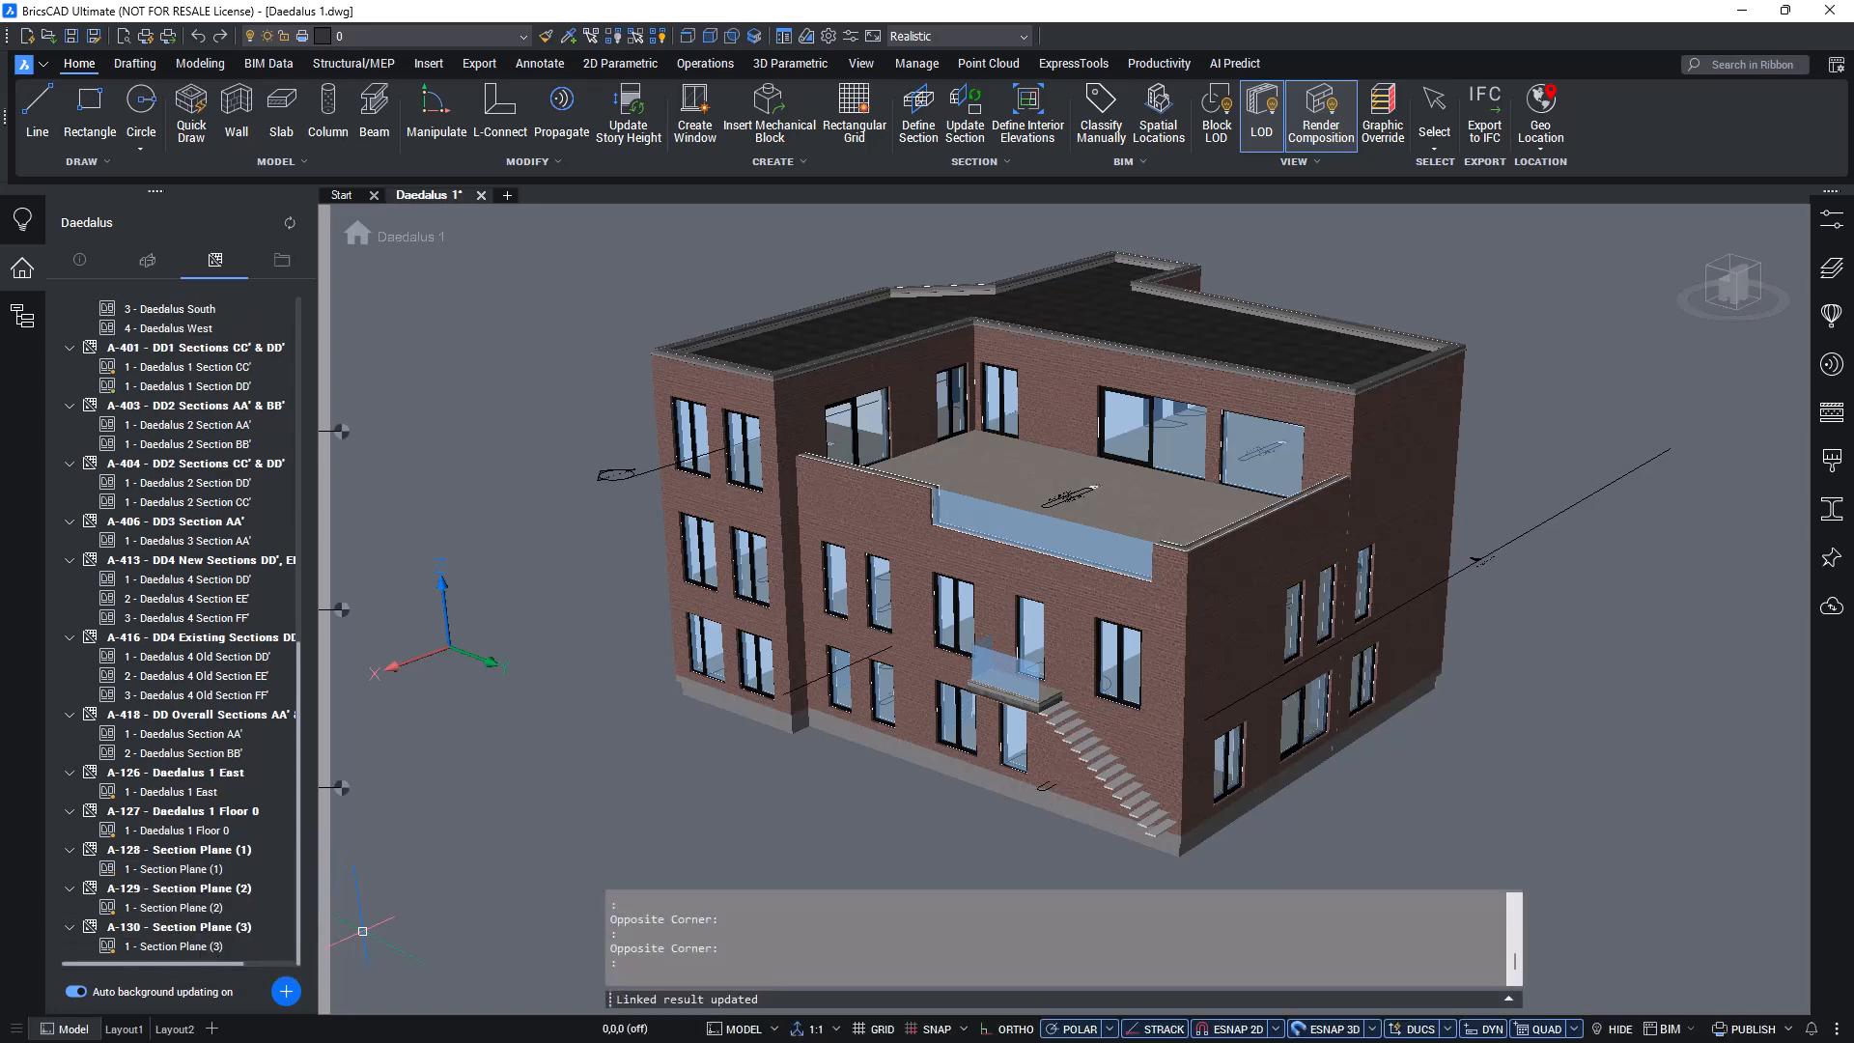
text(BIMSECTIONUPDATE)
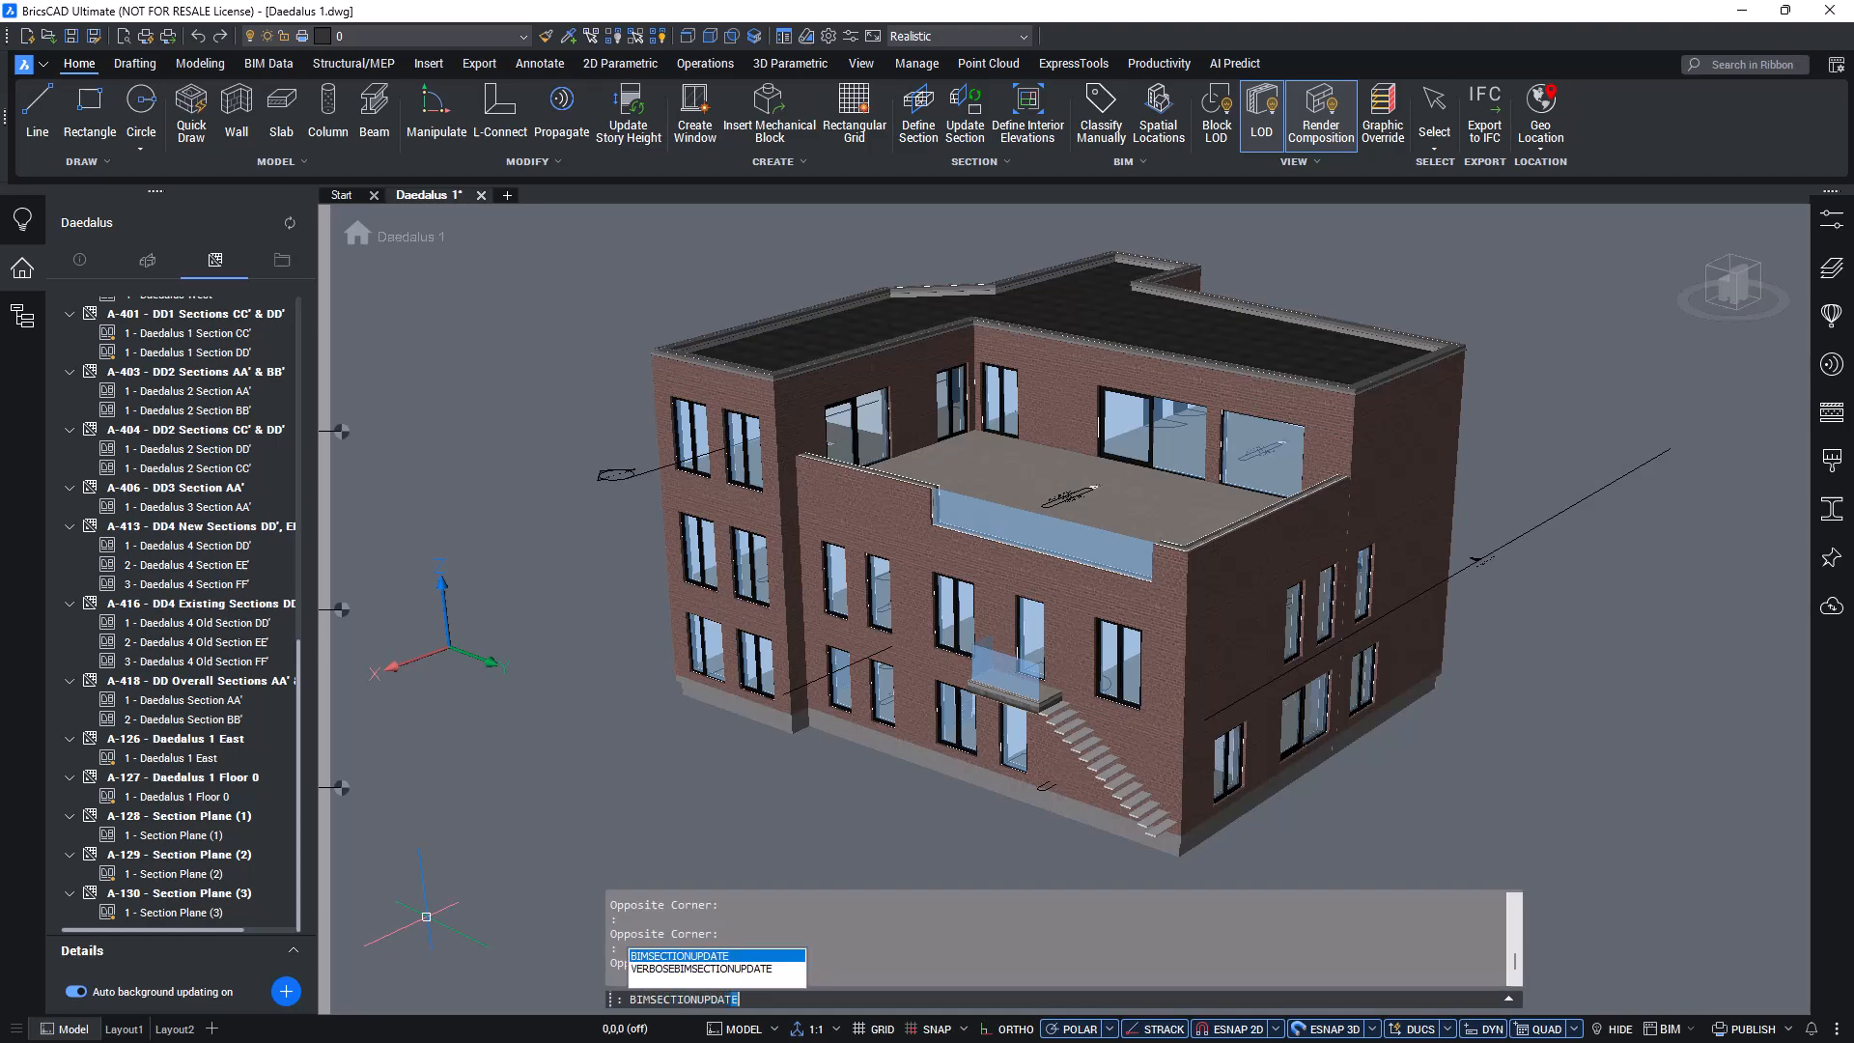
key(Return)
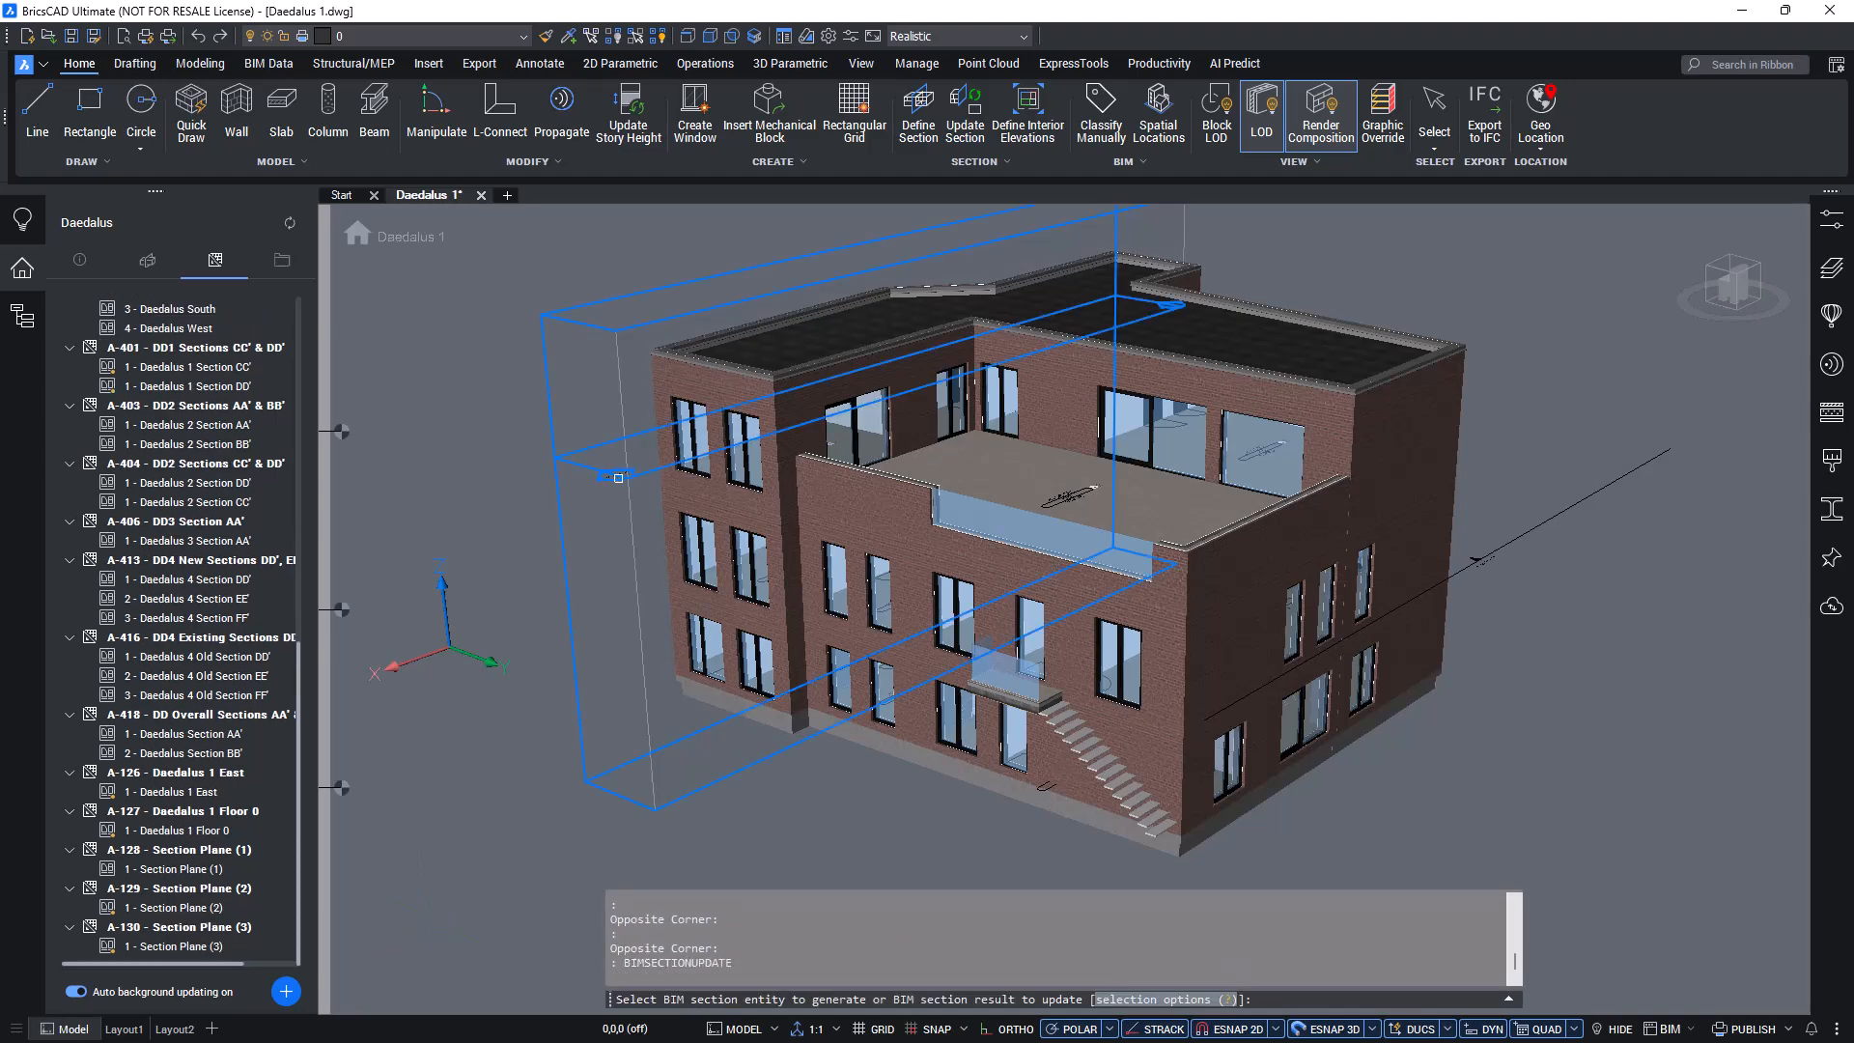
click(618, 477)
key(Return)
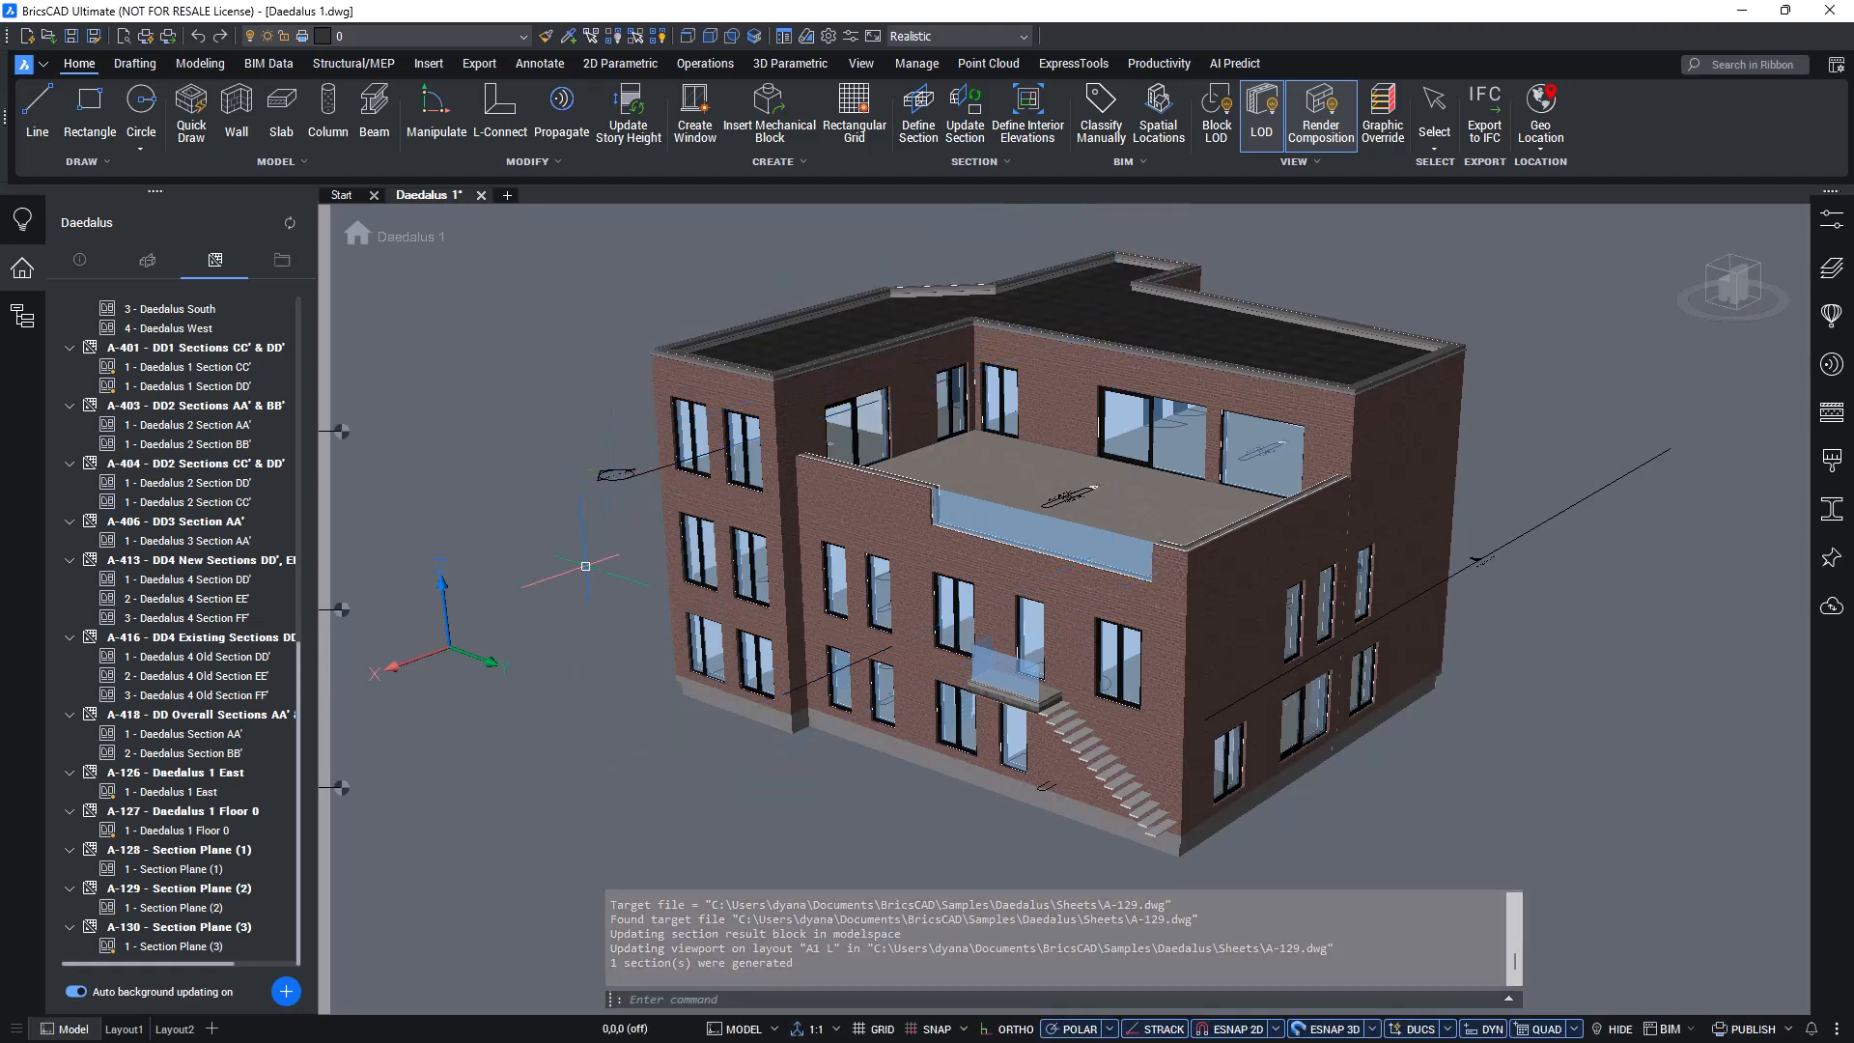
Open the Section Plane (3) view on sheet A-130 and run BIMSECTIONUPDATE there.
scroll(217, 889, down, 1)
double_click(187, 918)
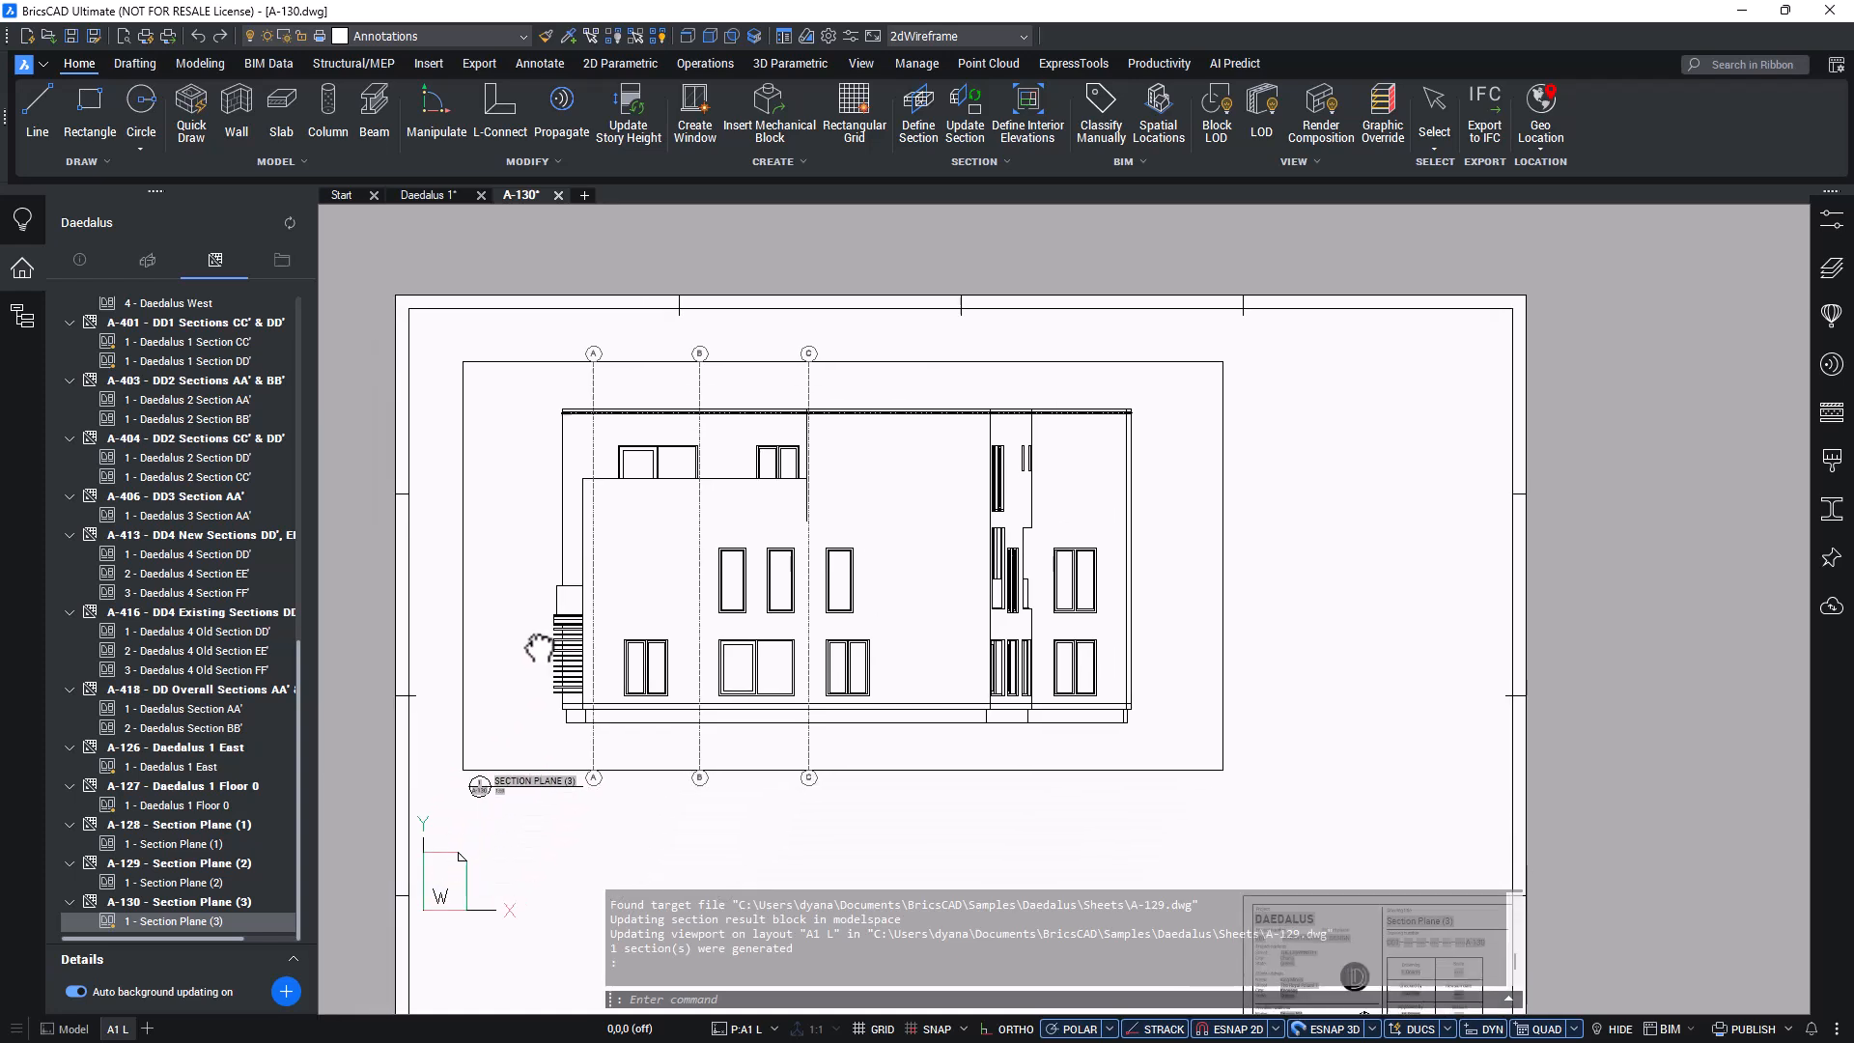
text(BIMSECTIONUPDATE)
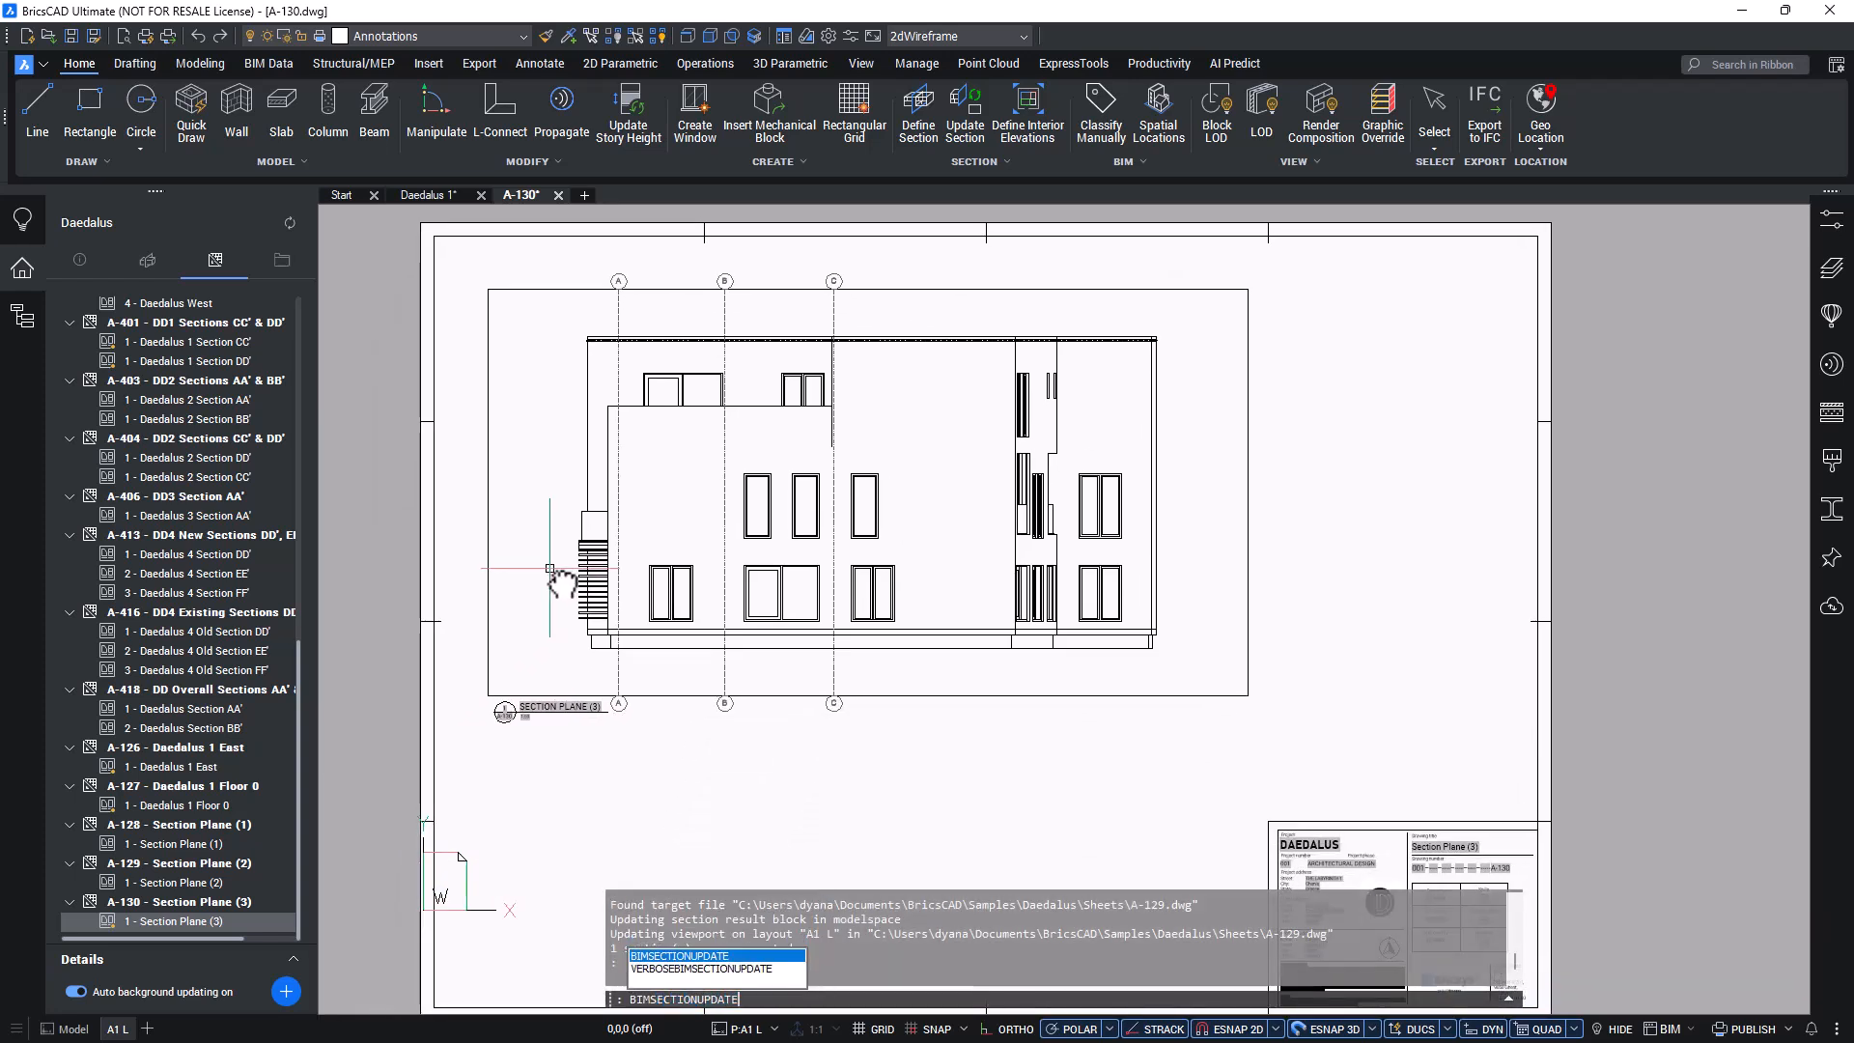
key(Return)
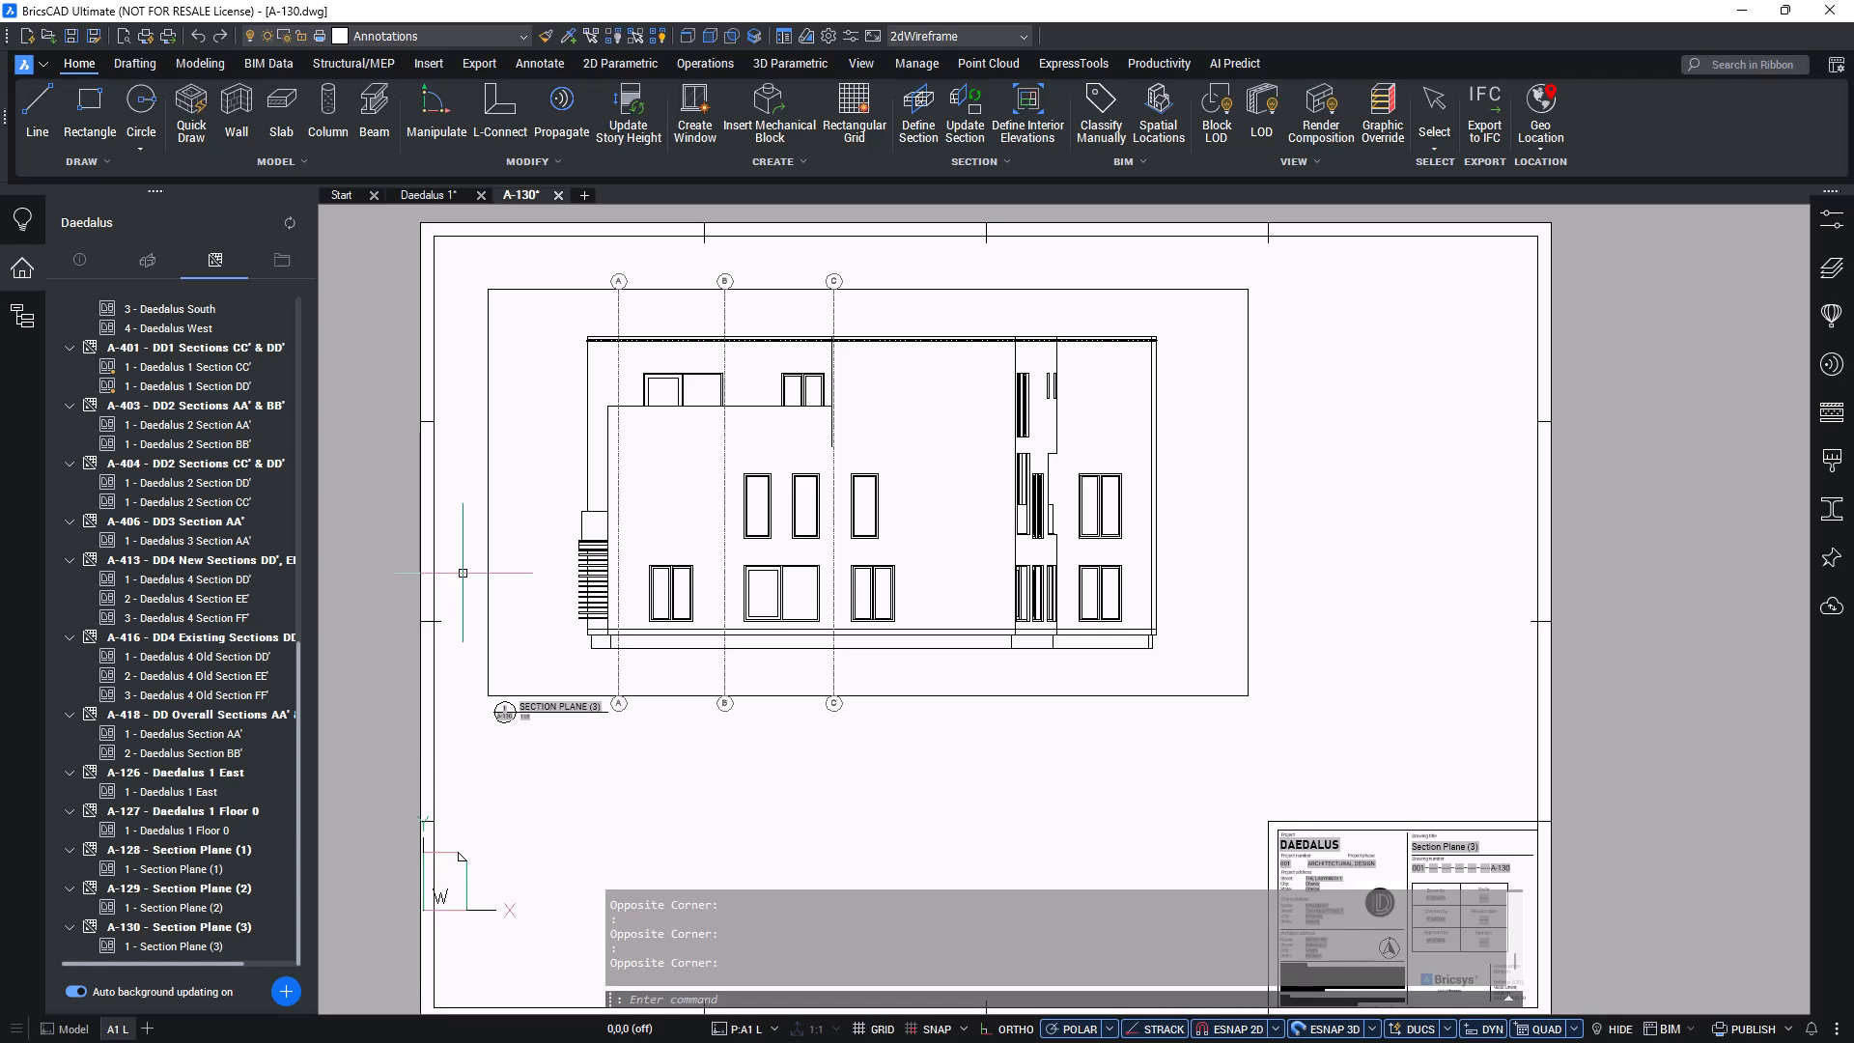
Update the section result of the Section Plane (3) viewport using the viewport's own annotation commands.
mouse_move(485, 528)
mouse_move(533, 566)
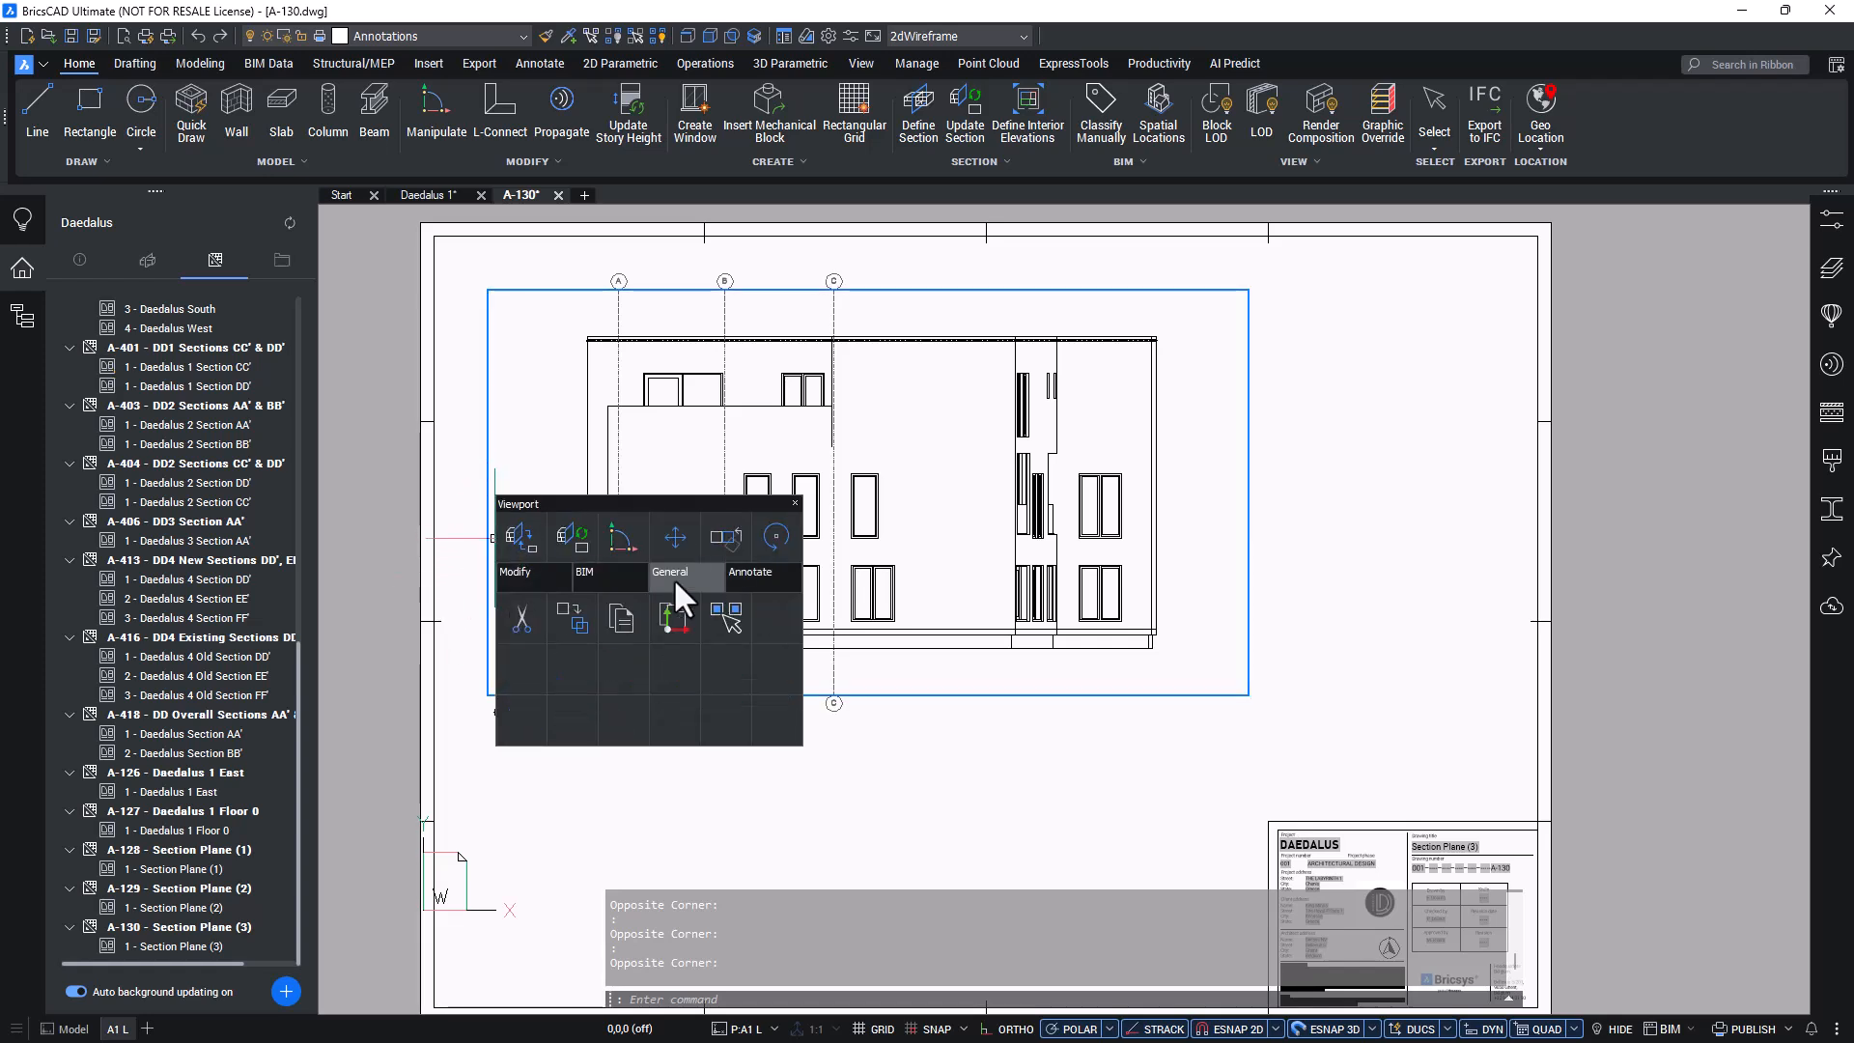
mouse_move(750, 577)
click(624, 618)
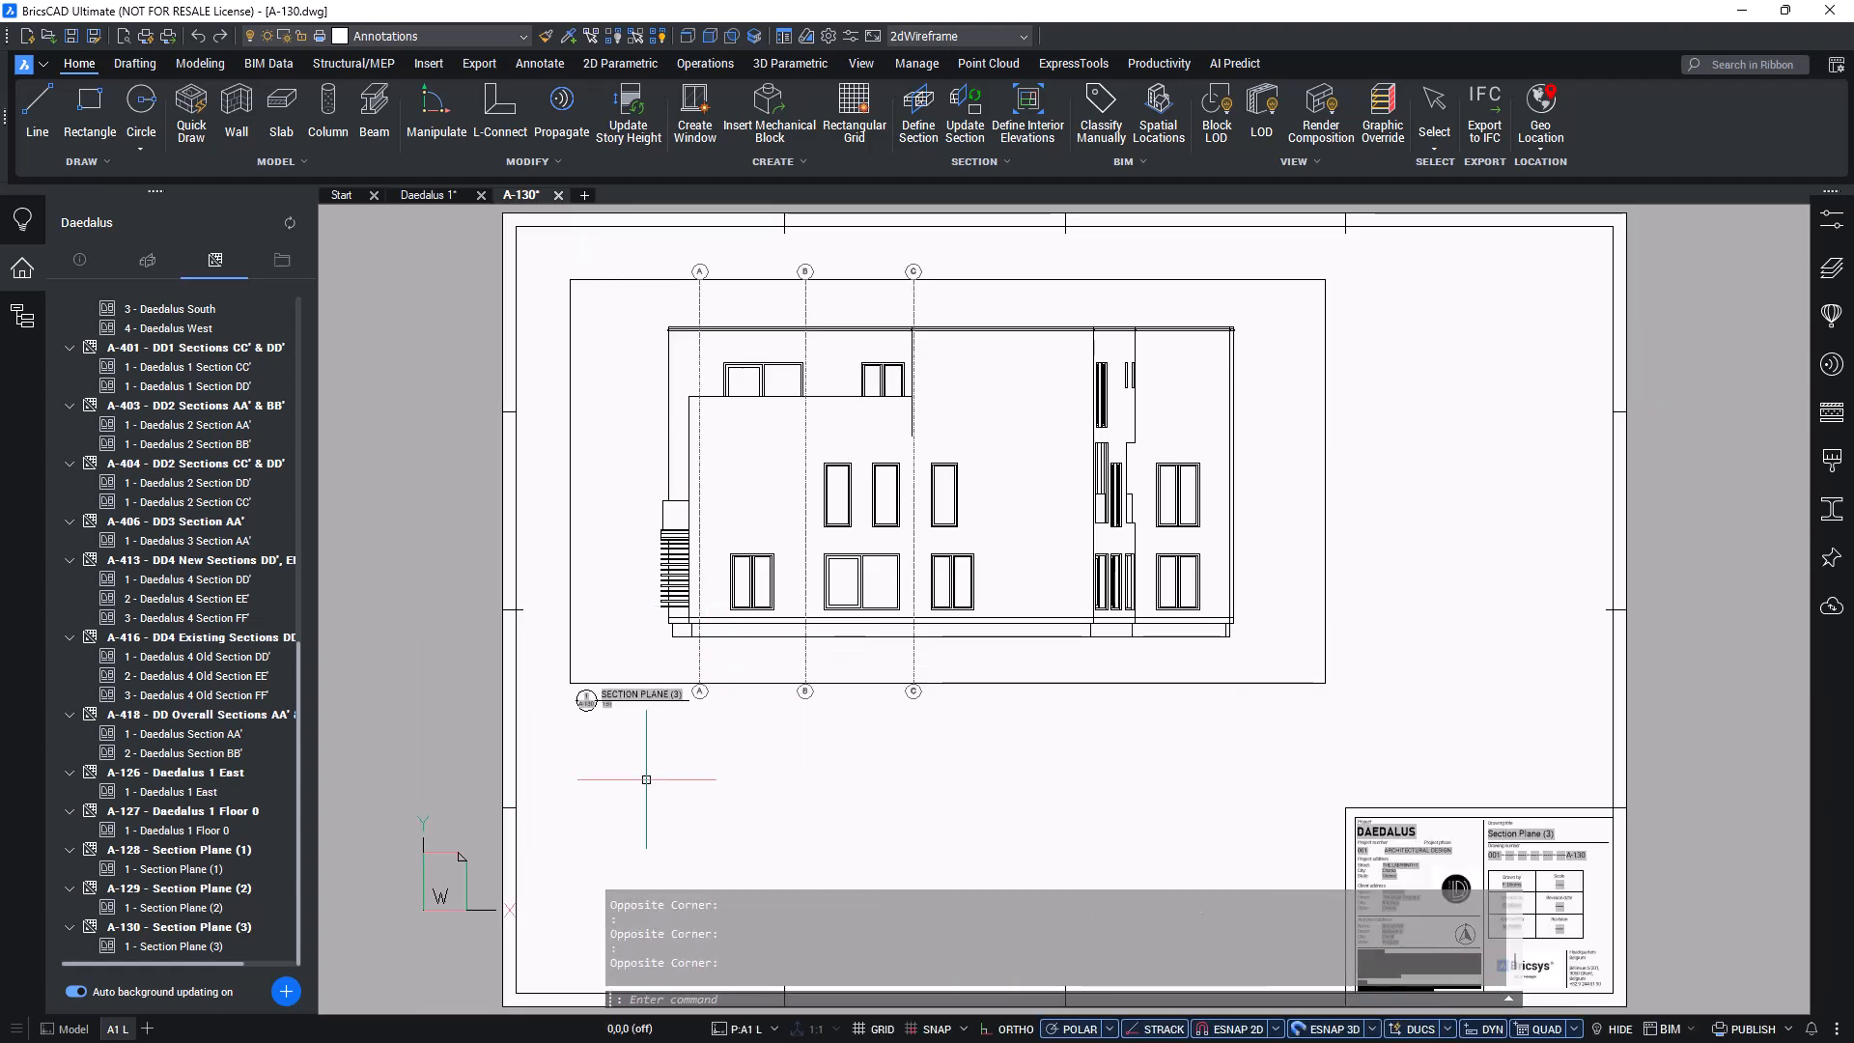
Toggle a layer's freeze state in the layer list of sheet A-130.
click(1830, 275)
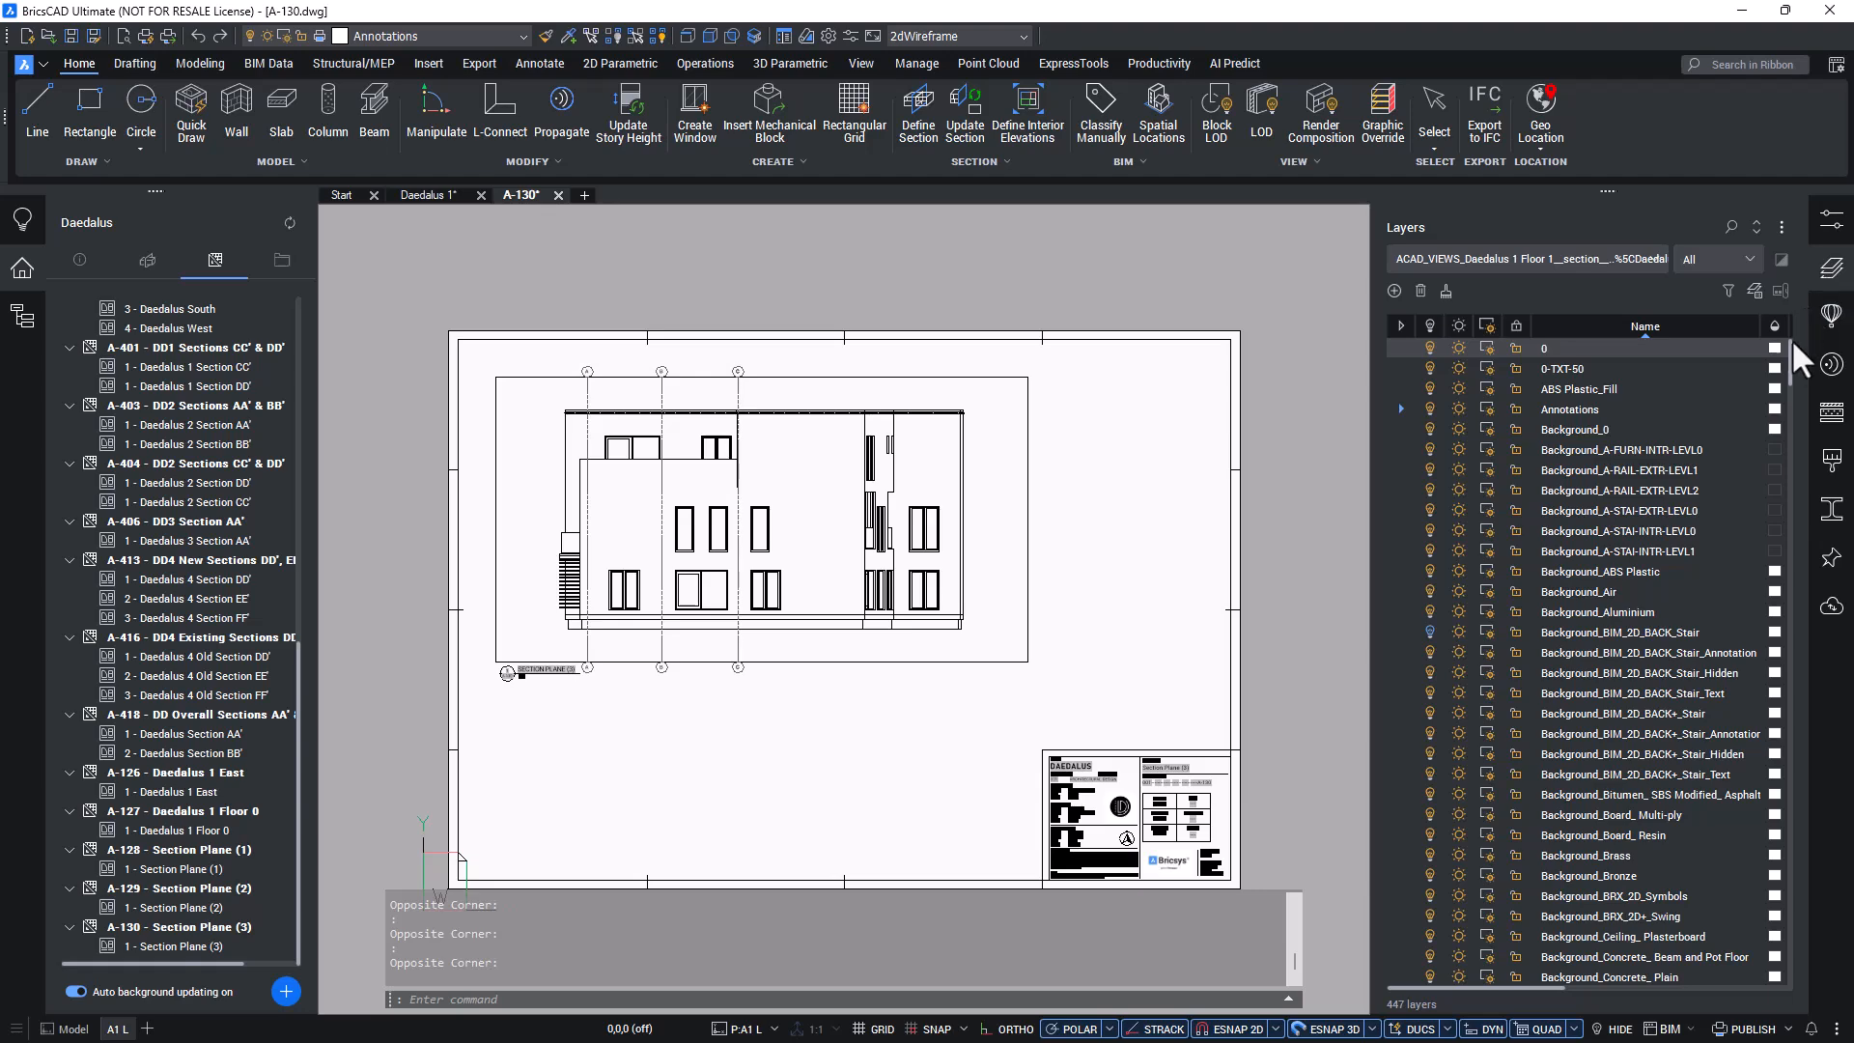
drag(1791, 346, 1787, 502)
click(1458, 608)
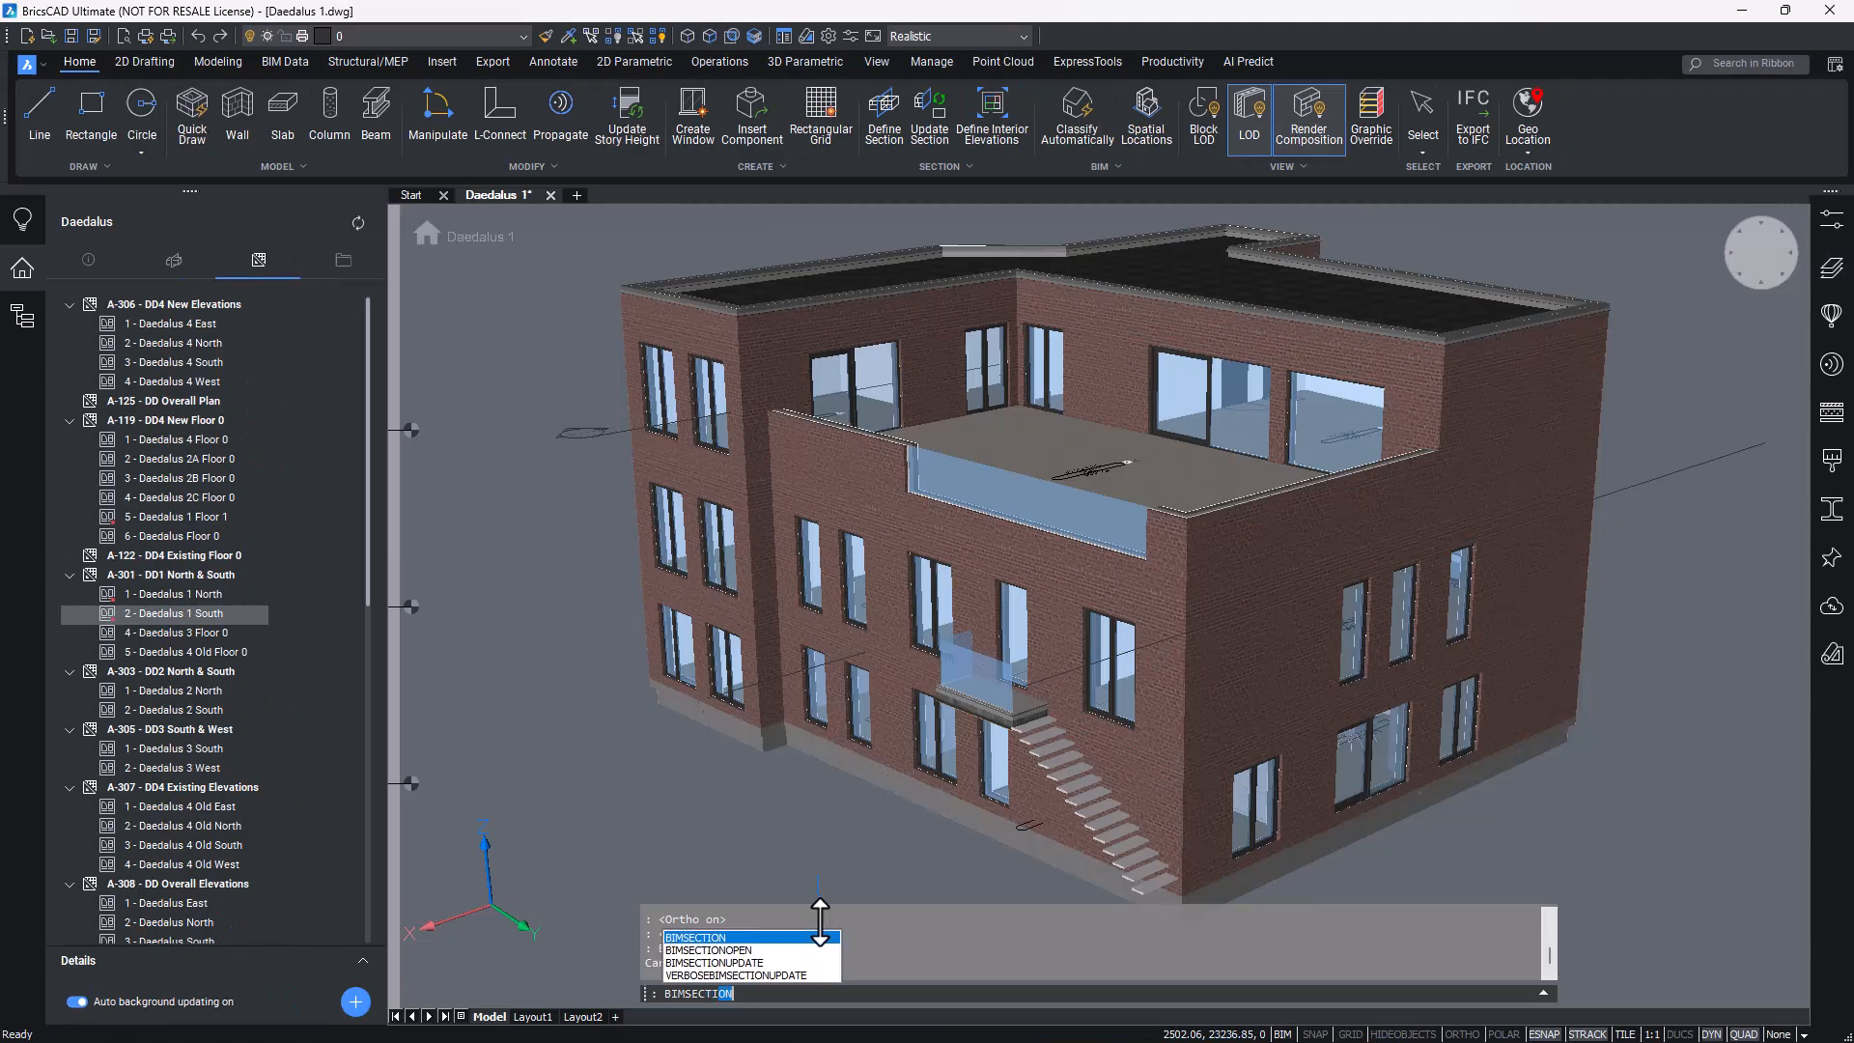
Run BIMSECTIONUPDATE in the Daedalus 1 model on the vertical section whose marker is outside the far end wall.
text(PDATE)
key(Return)
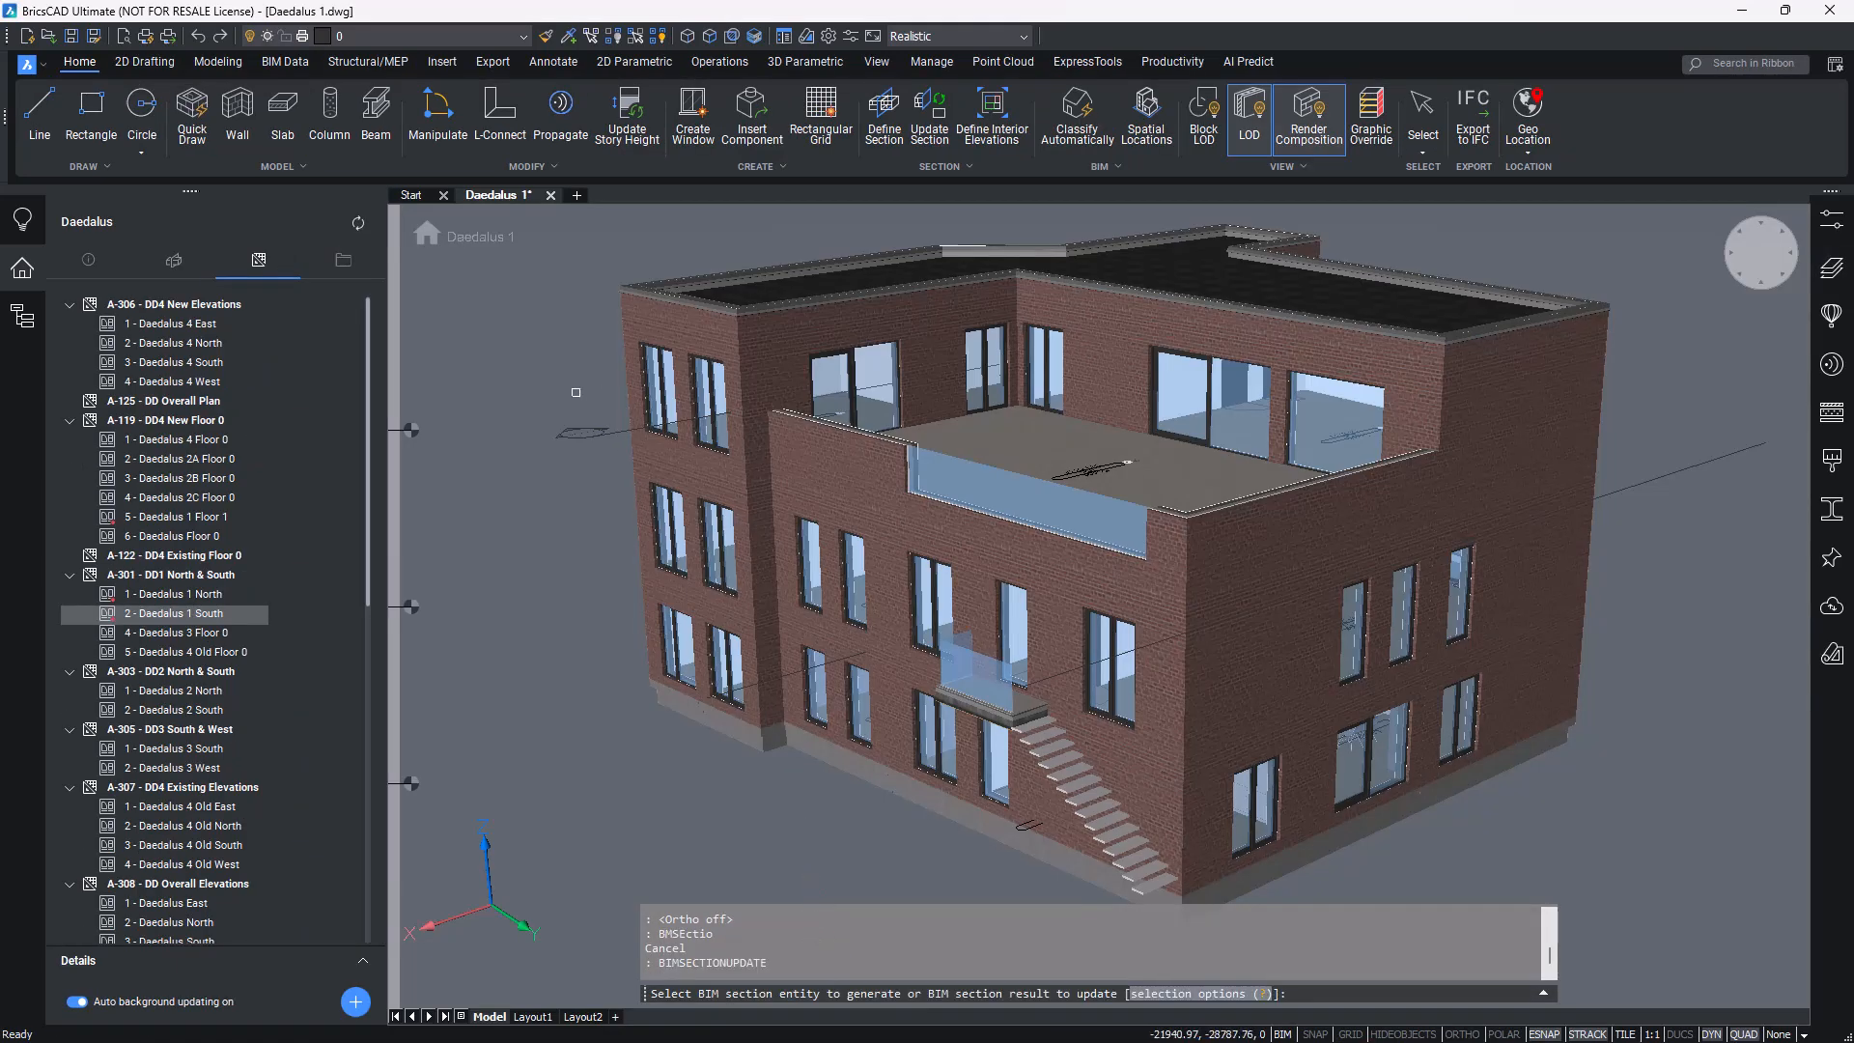
click(570, 427)
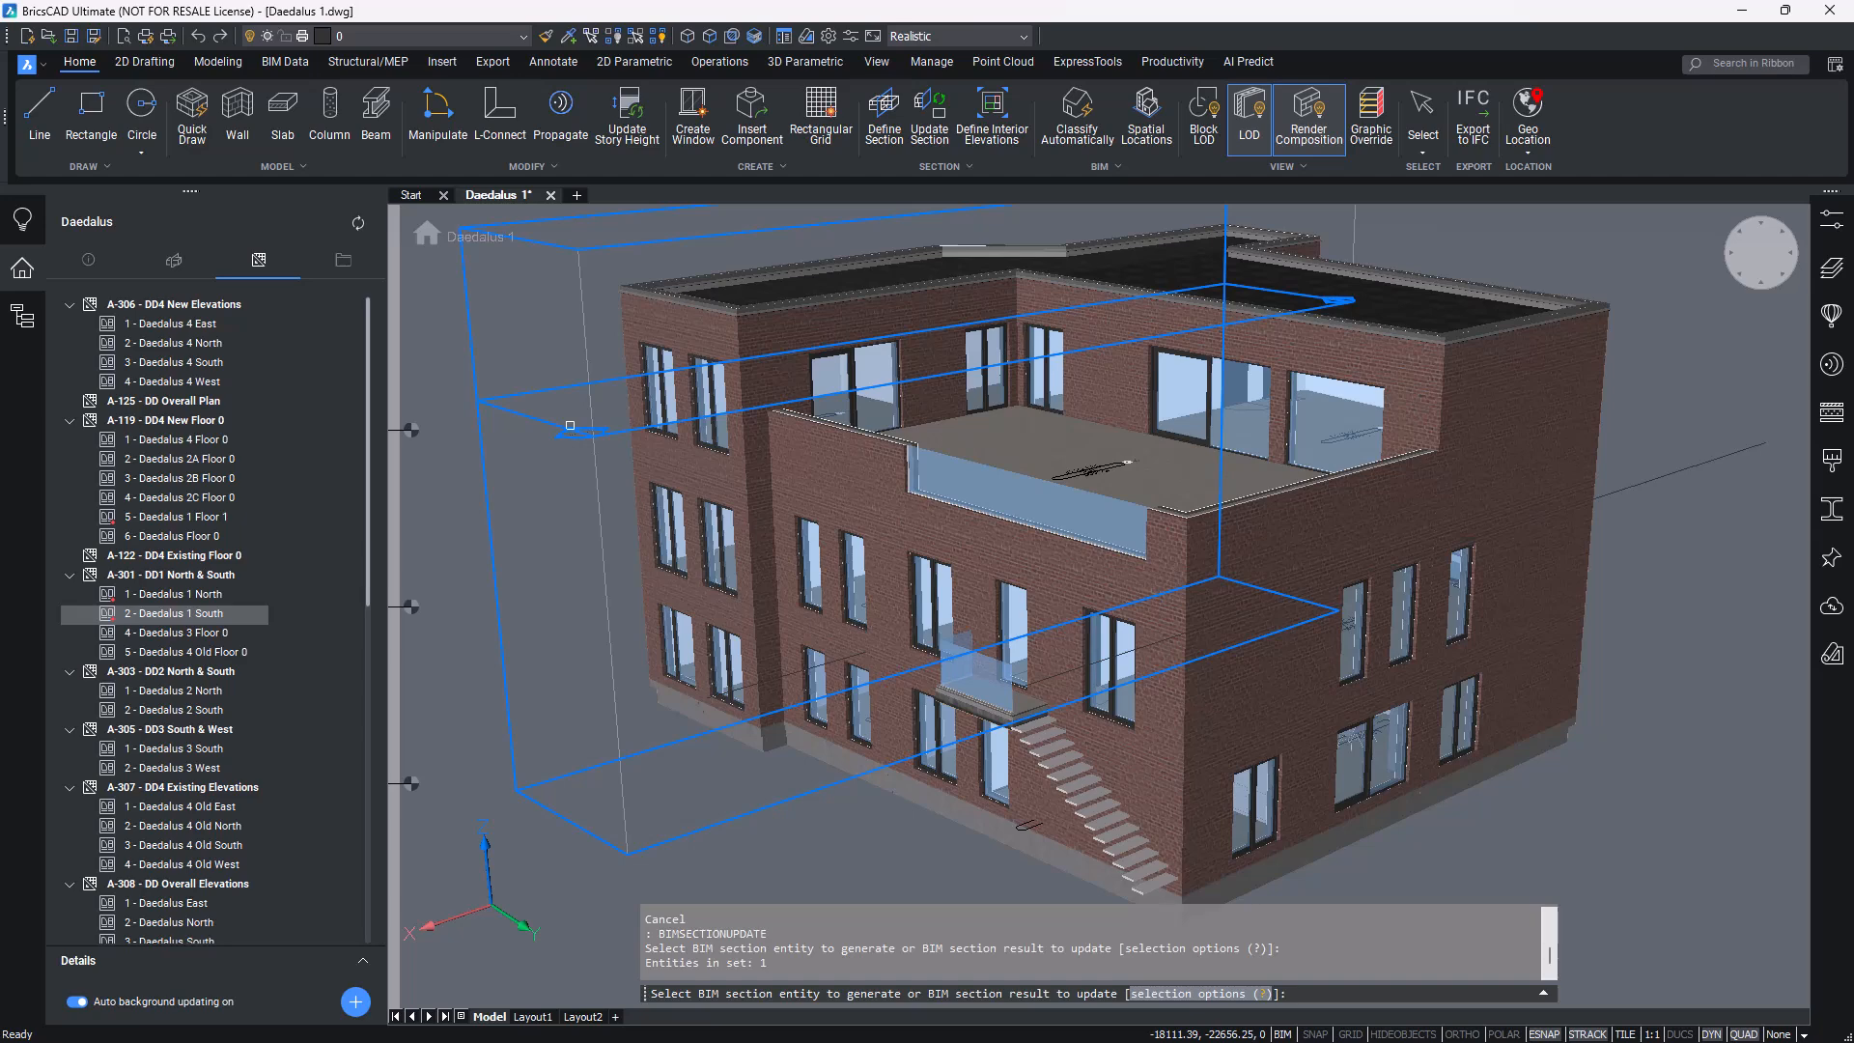
key(Return)
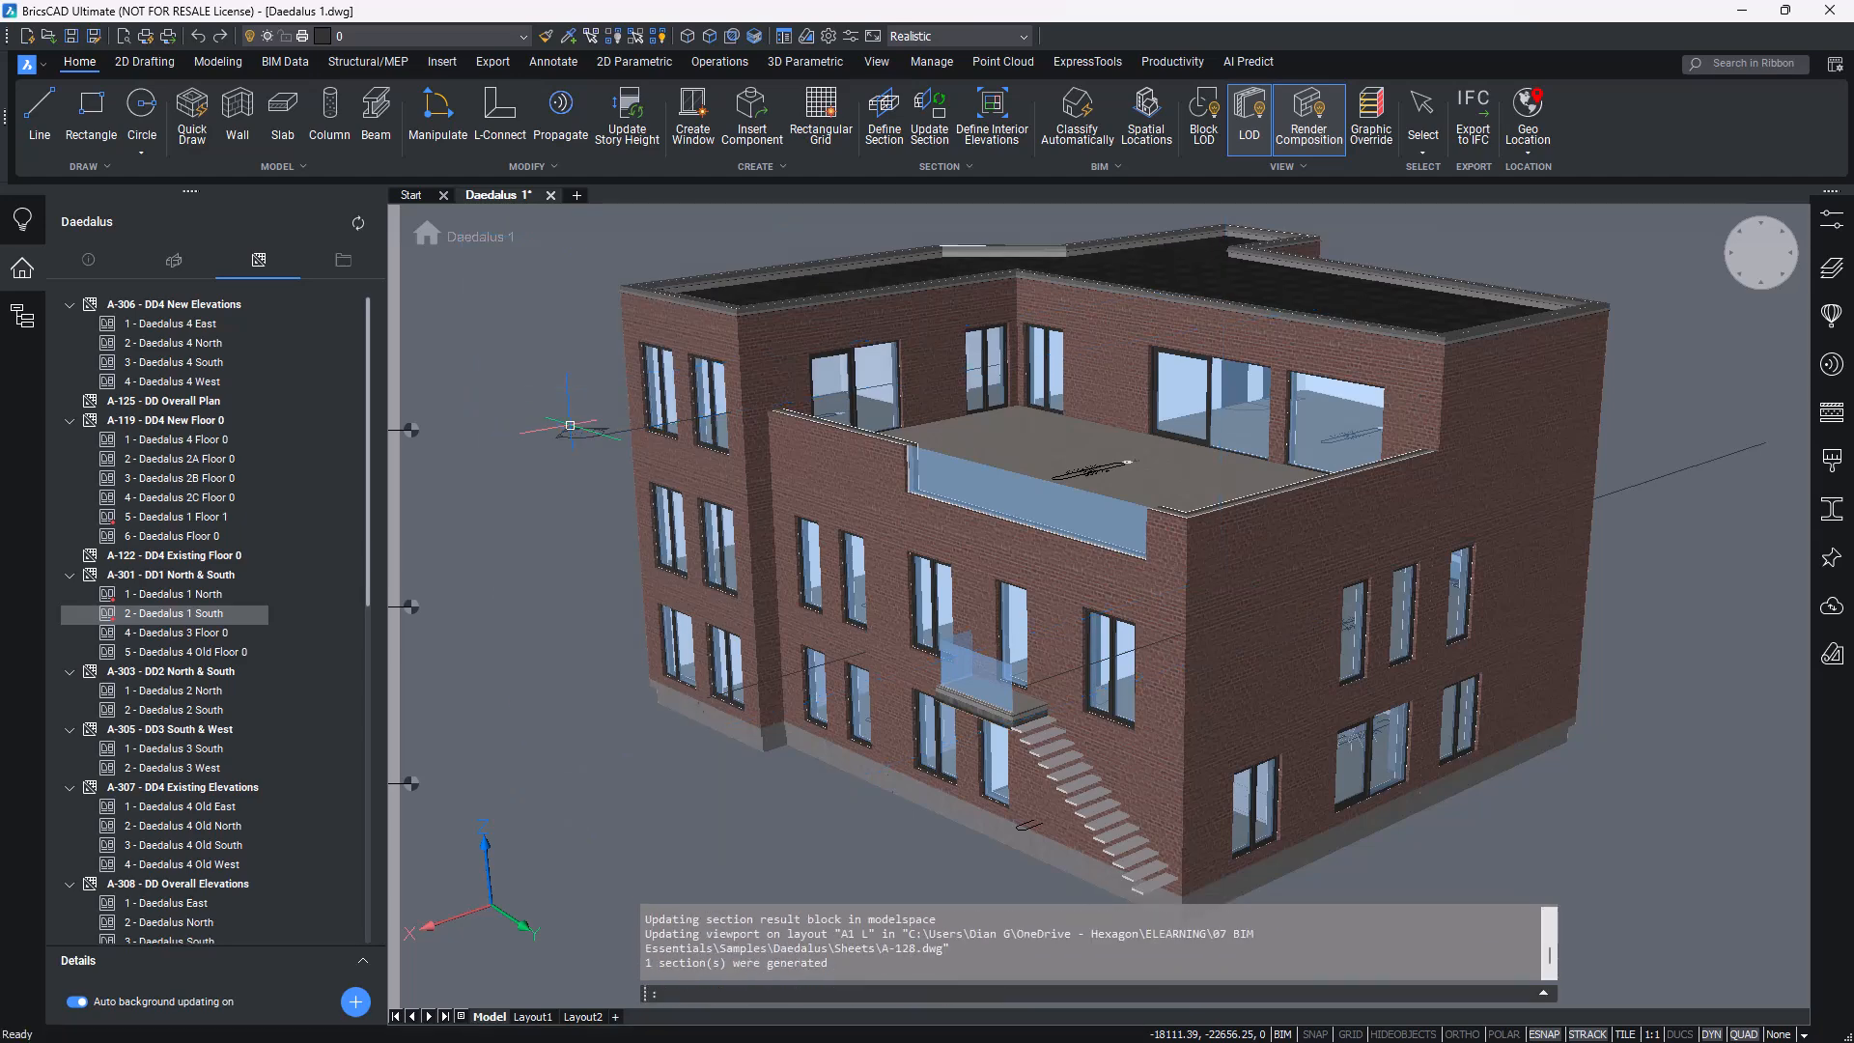
Open the Section Plane (2) view on sheet A-128.
scroll(299, 668, down, 1)
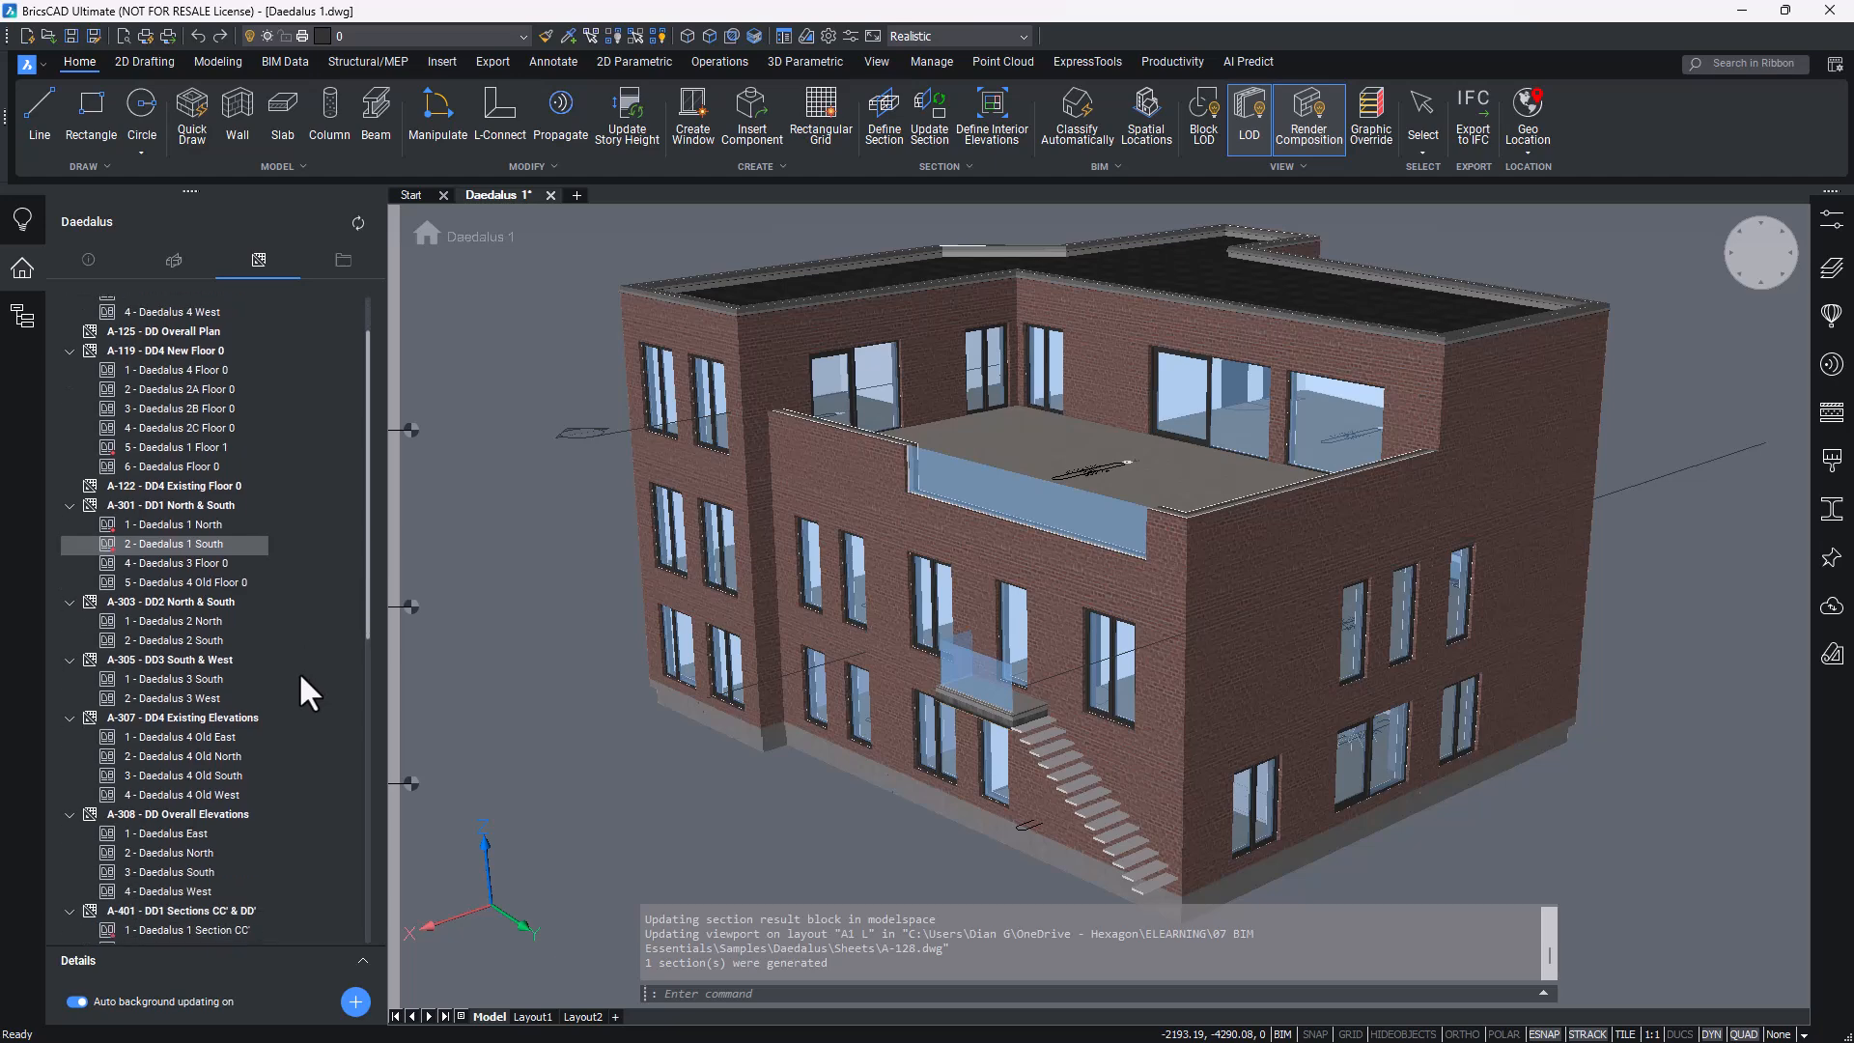
scroll(298, 670, down, 9)
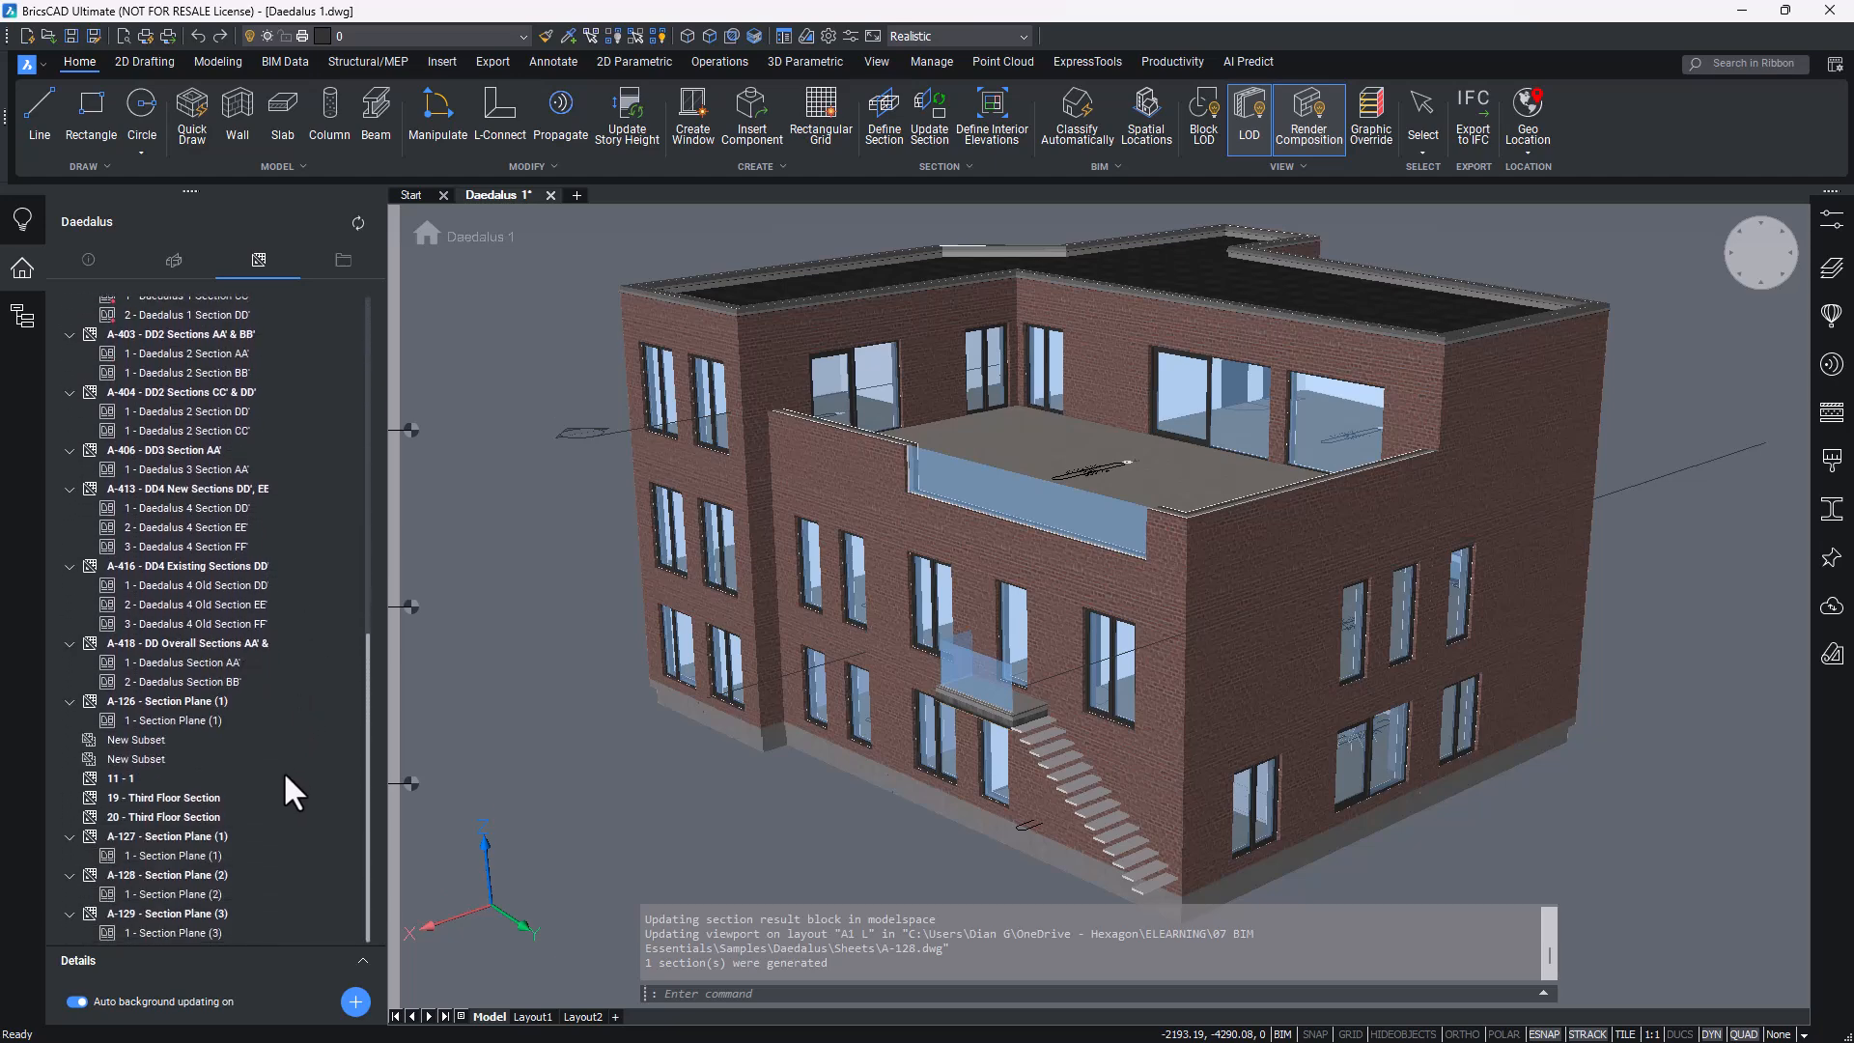
double_click(183, 893)
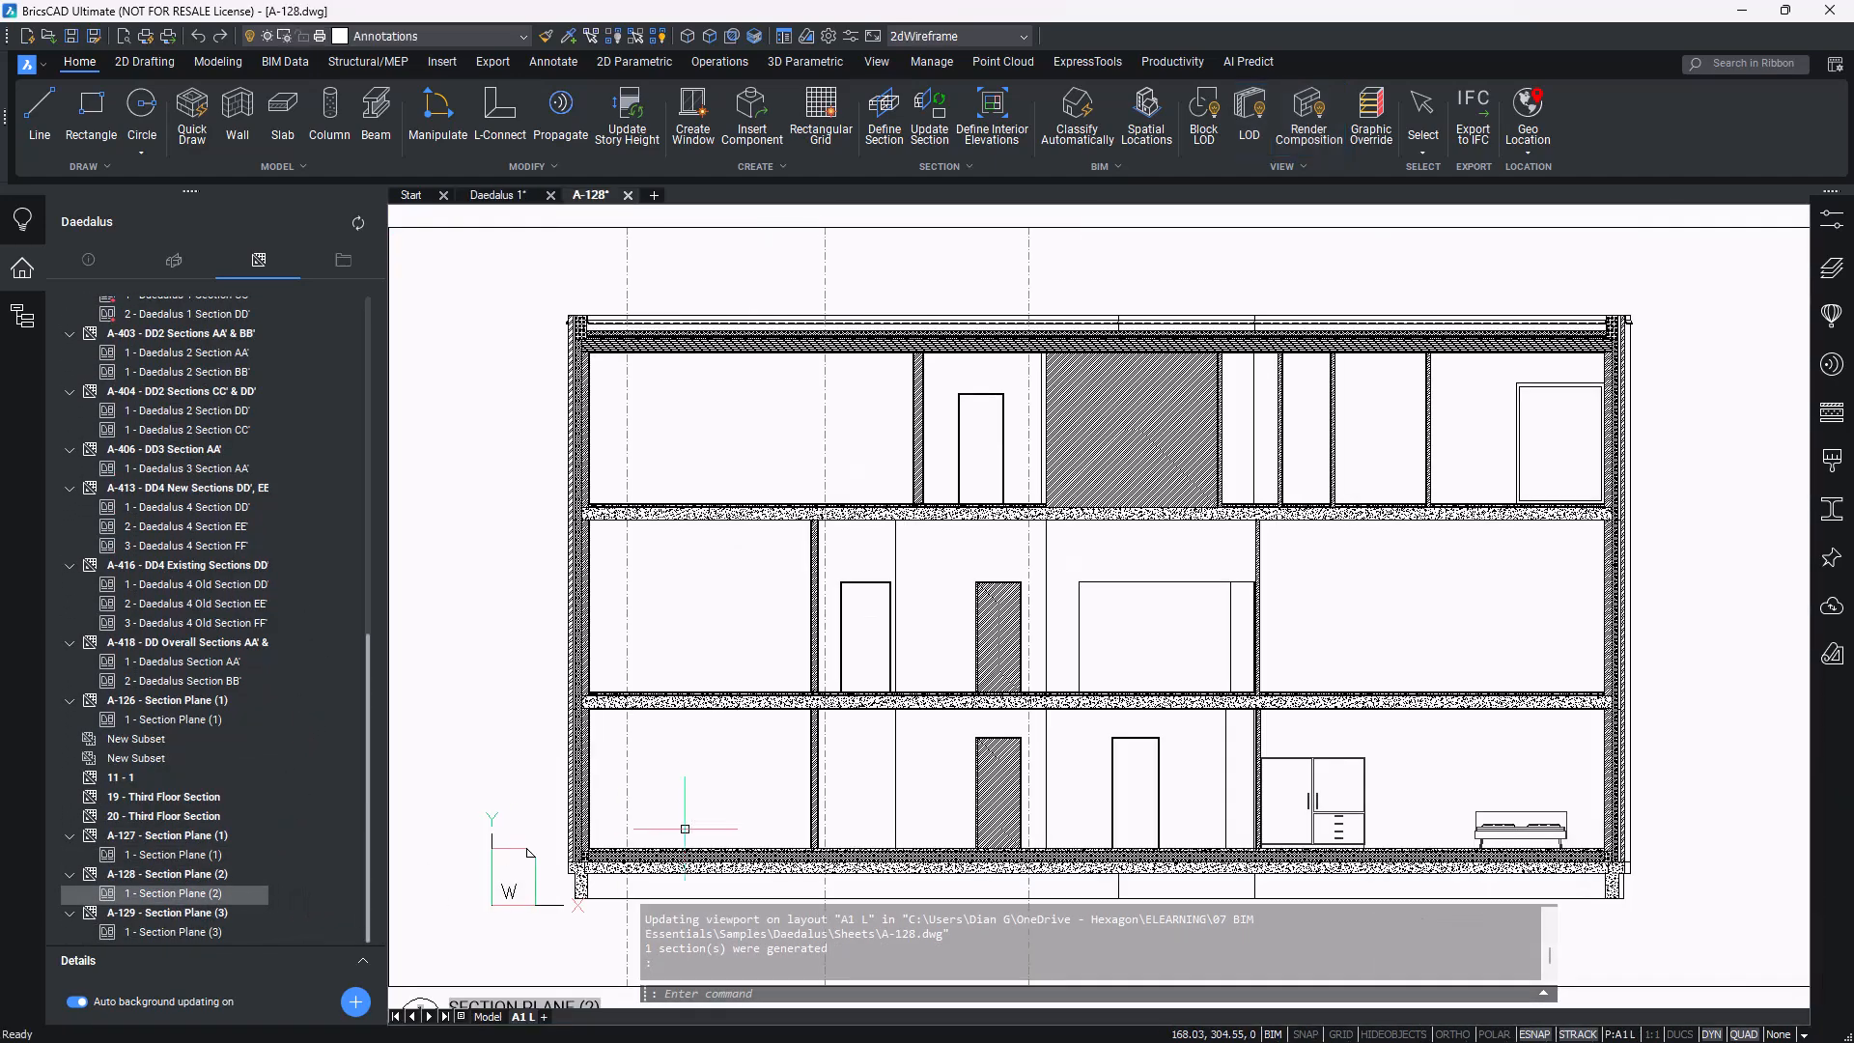
Update the Section Plane (2) viewport on sheet A-128 with BIMSECTIONUPDATE.
scroll(676, 816, down, 3)
middle_drag(618, 656, 612, 560)
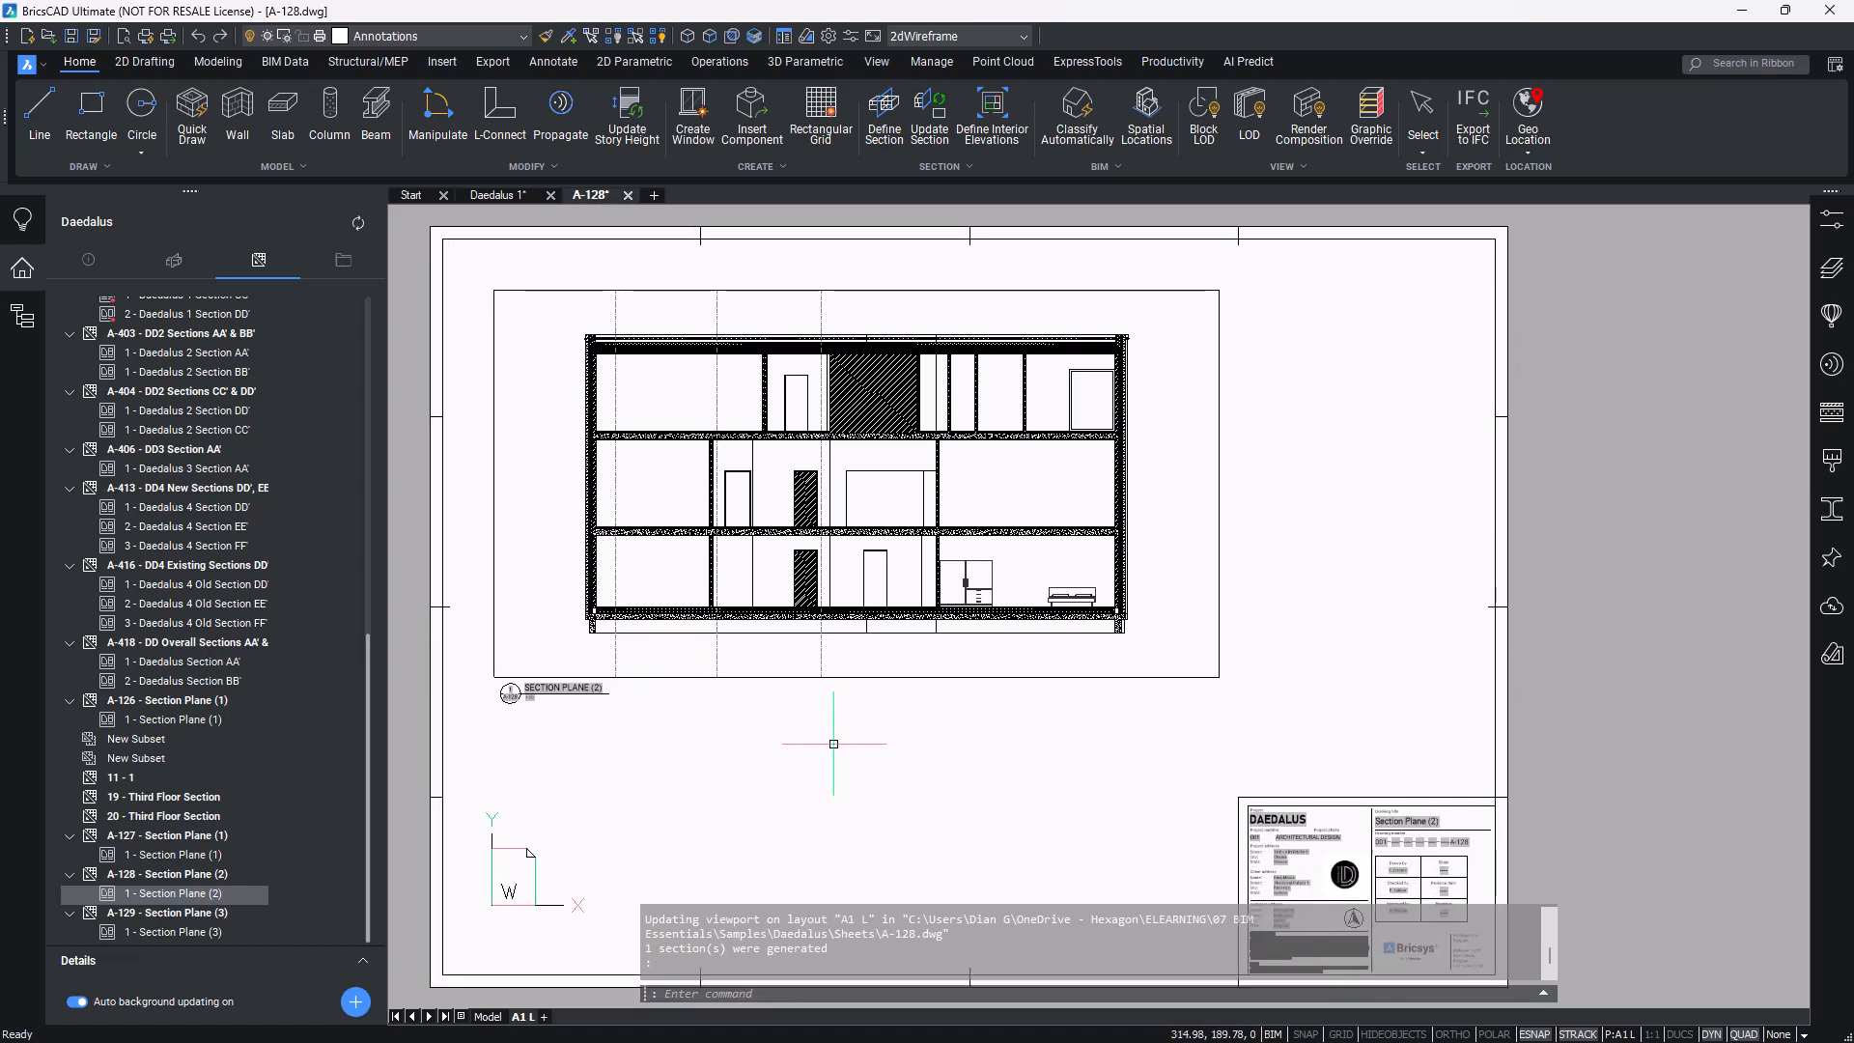
text(BIMSECTION)
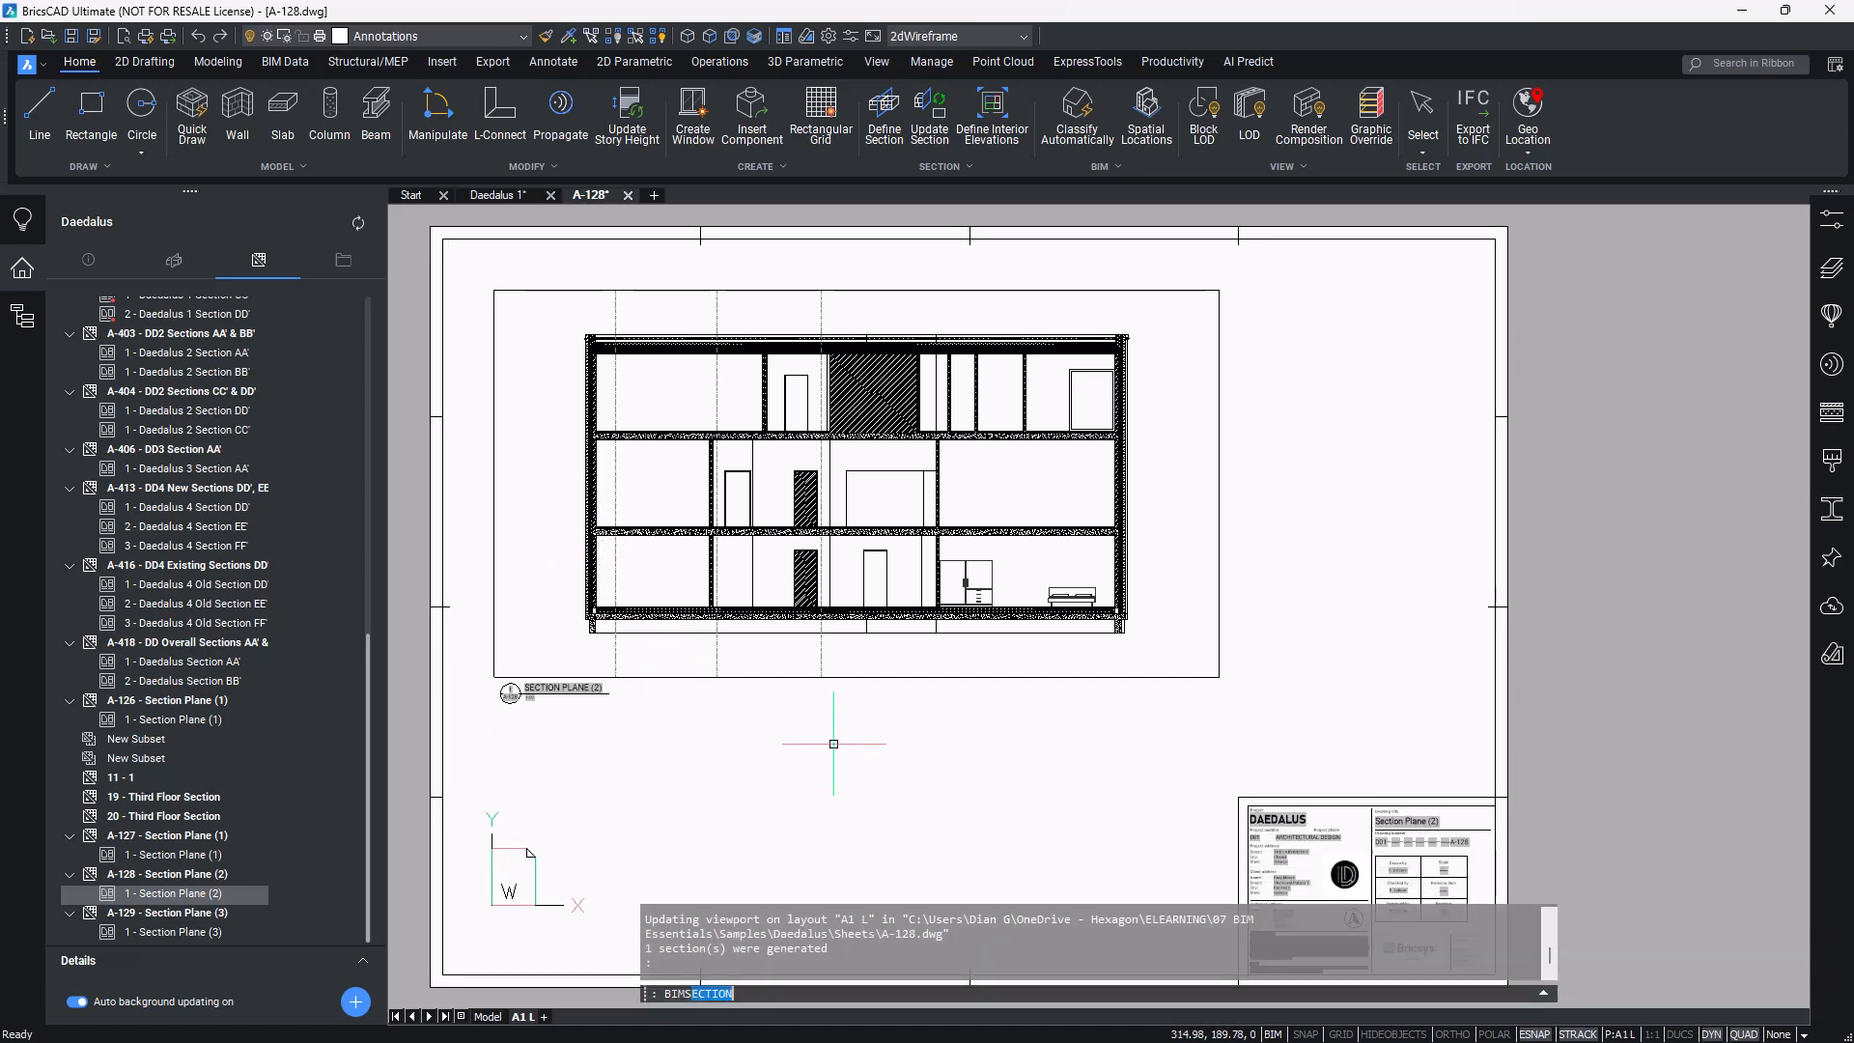
text(UPDATE)
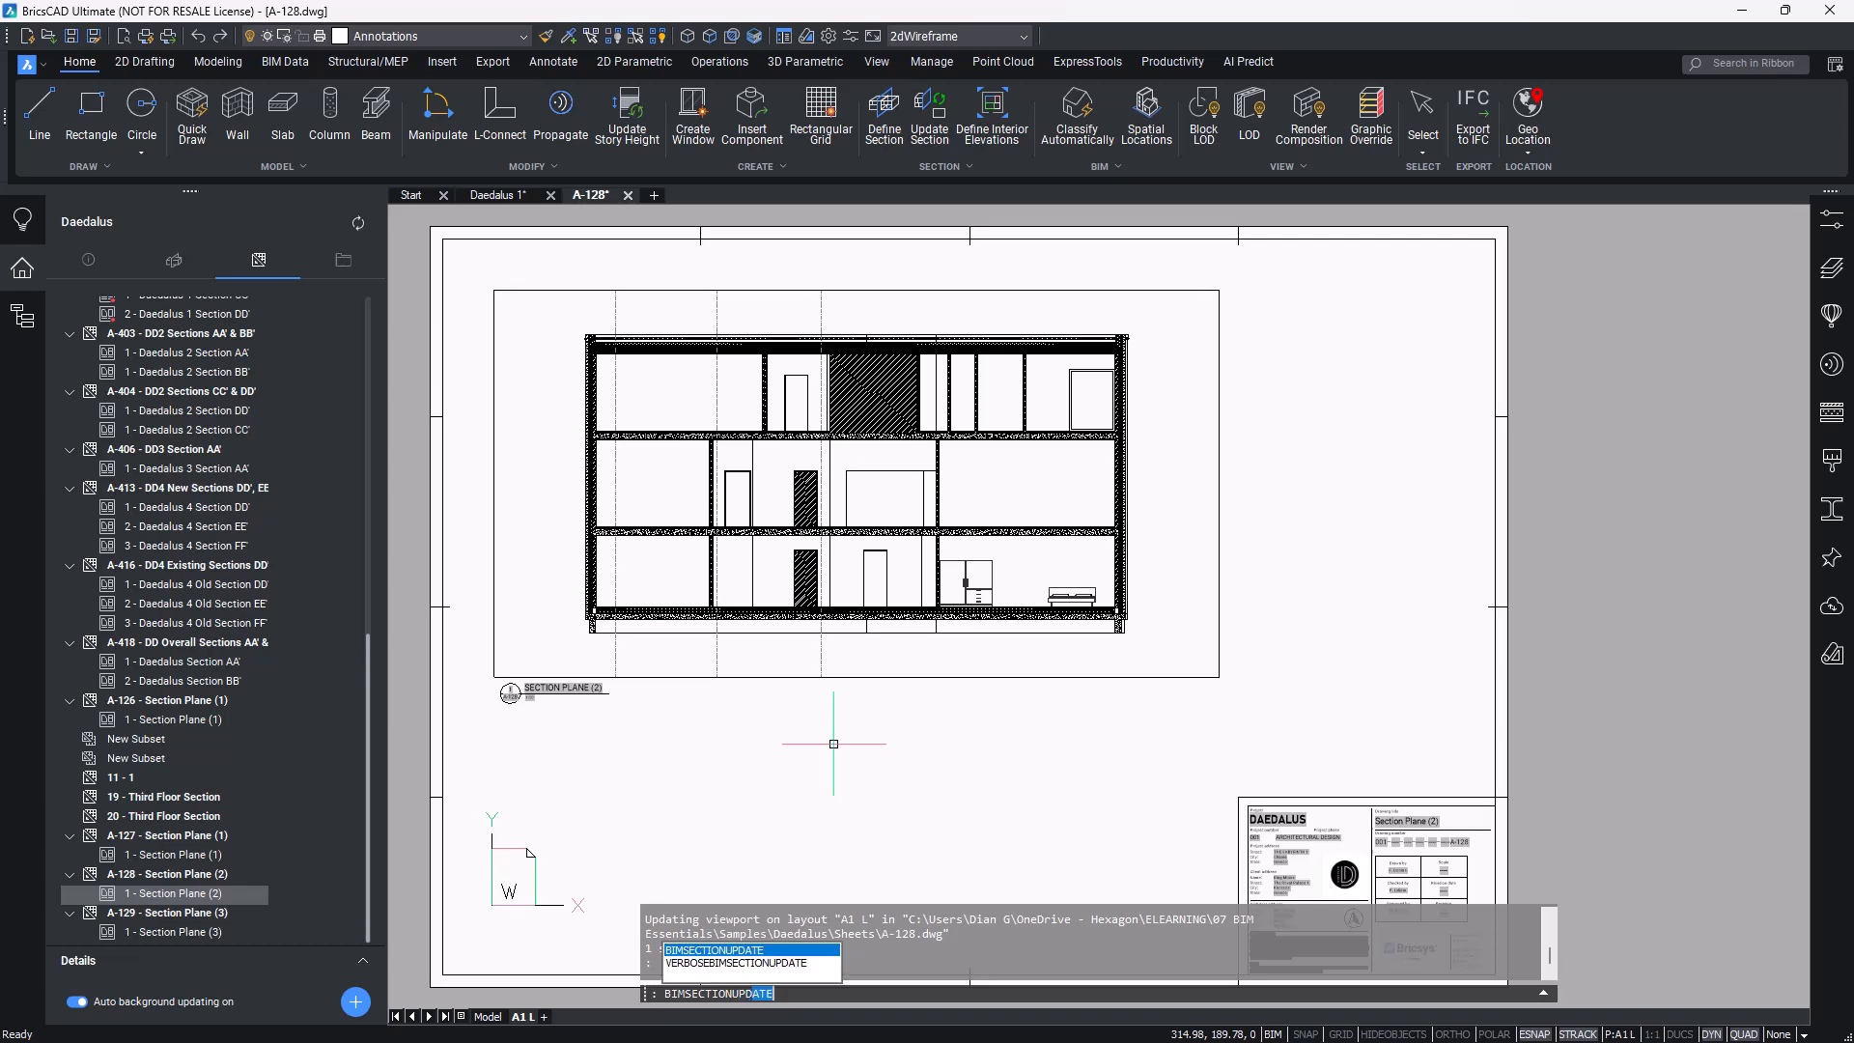
key(Return)
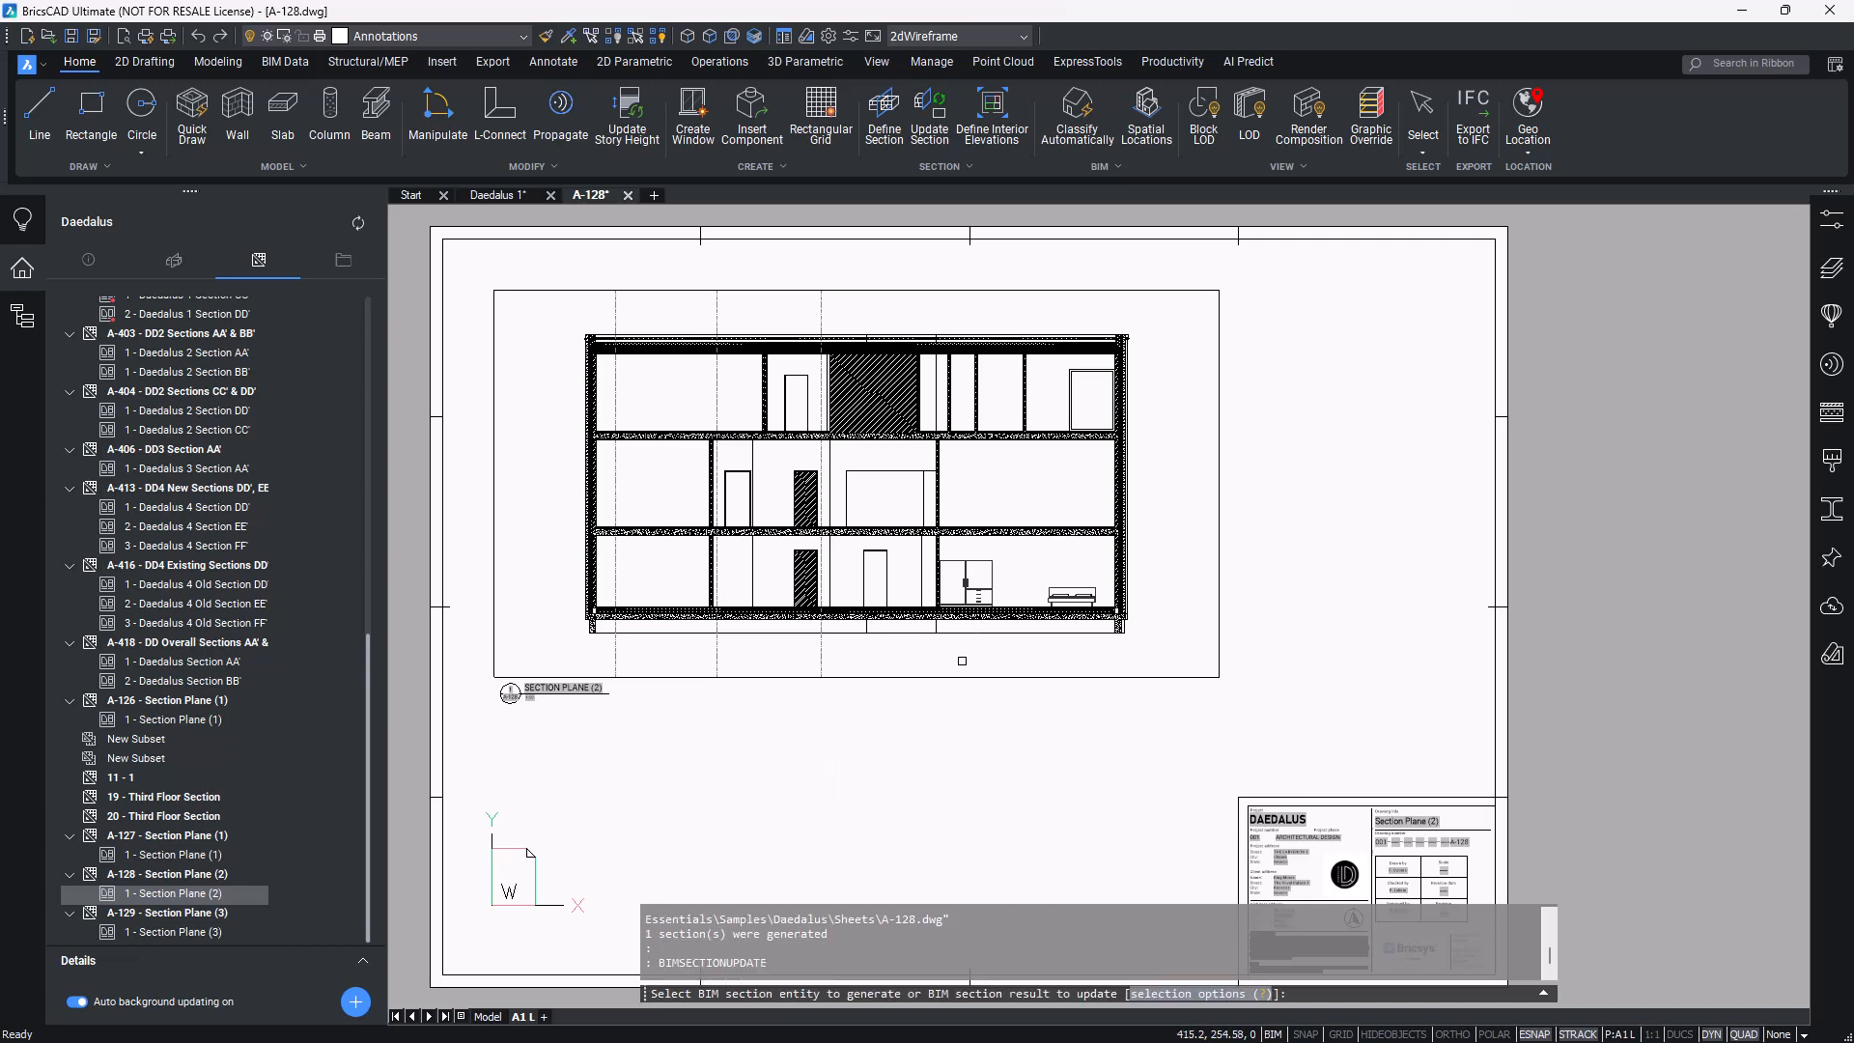
click(954, 675)
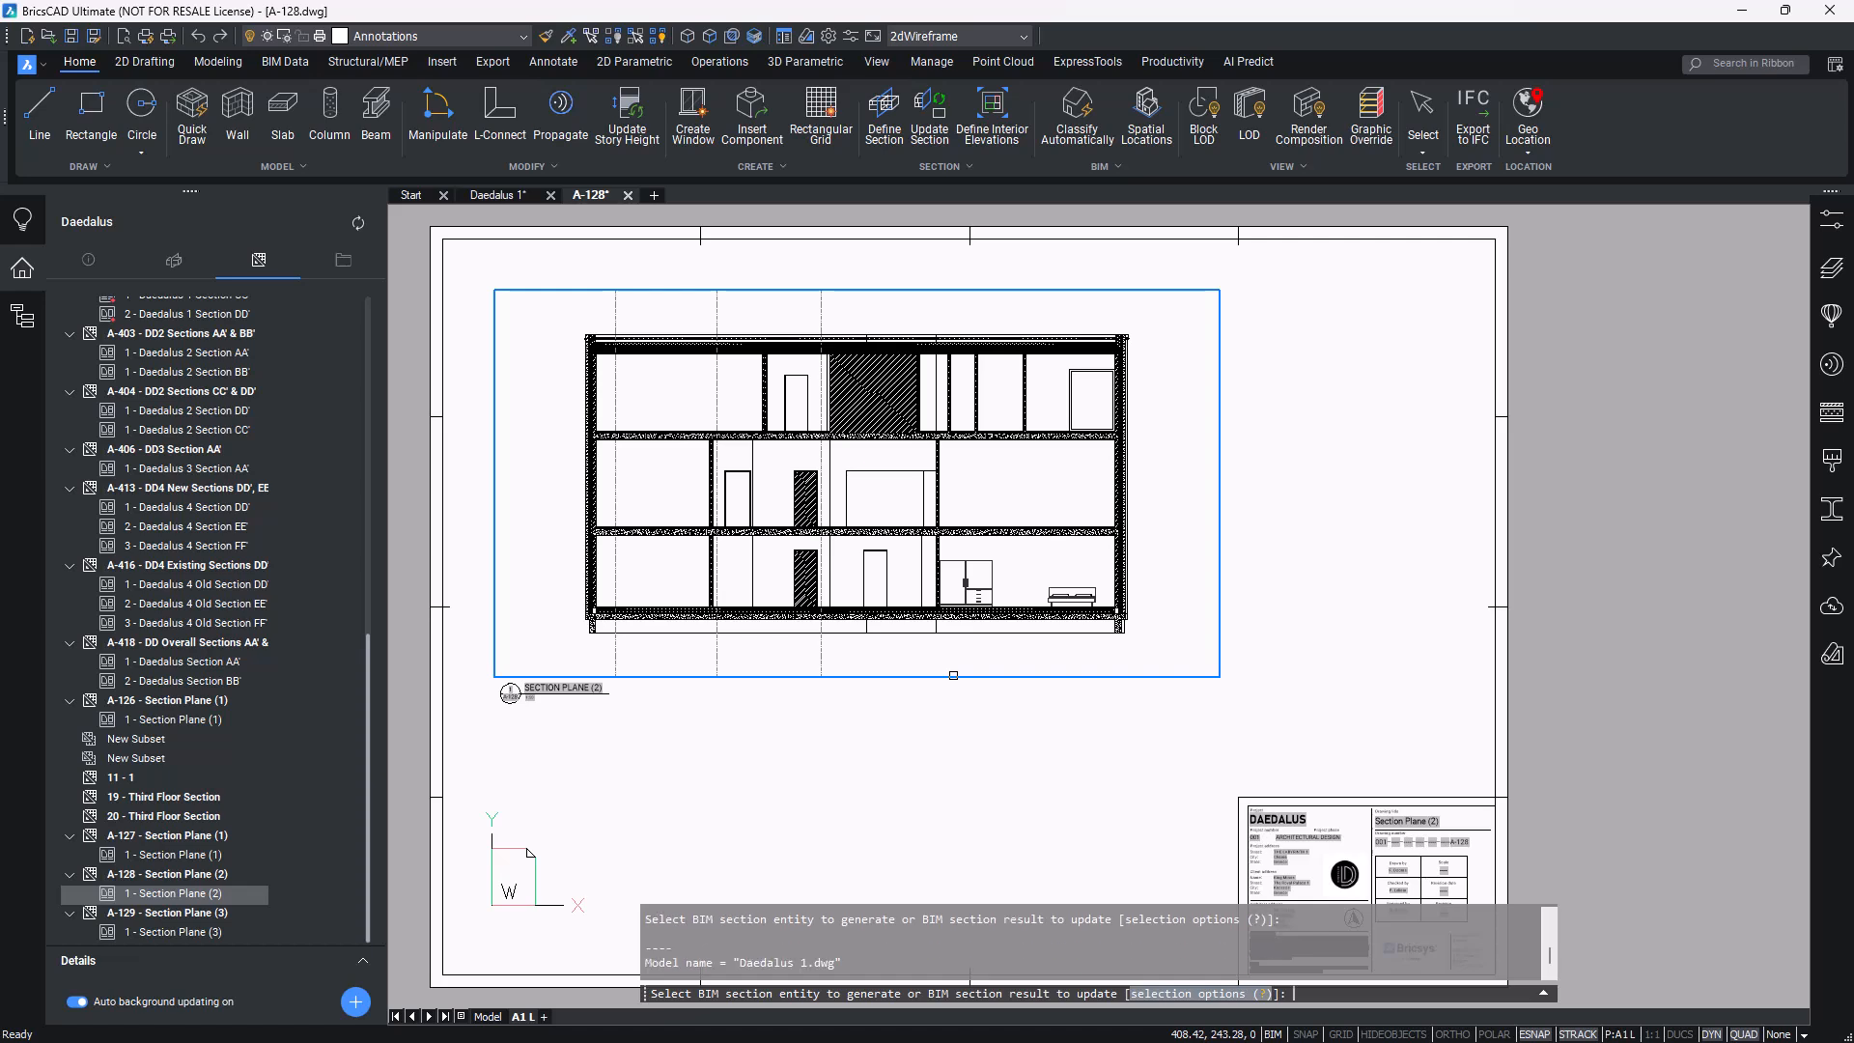
key(Return)
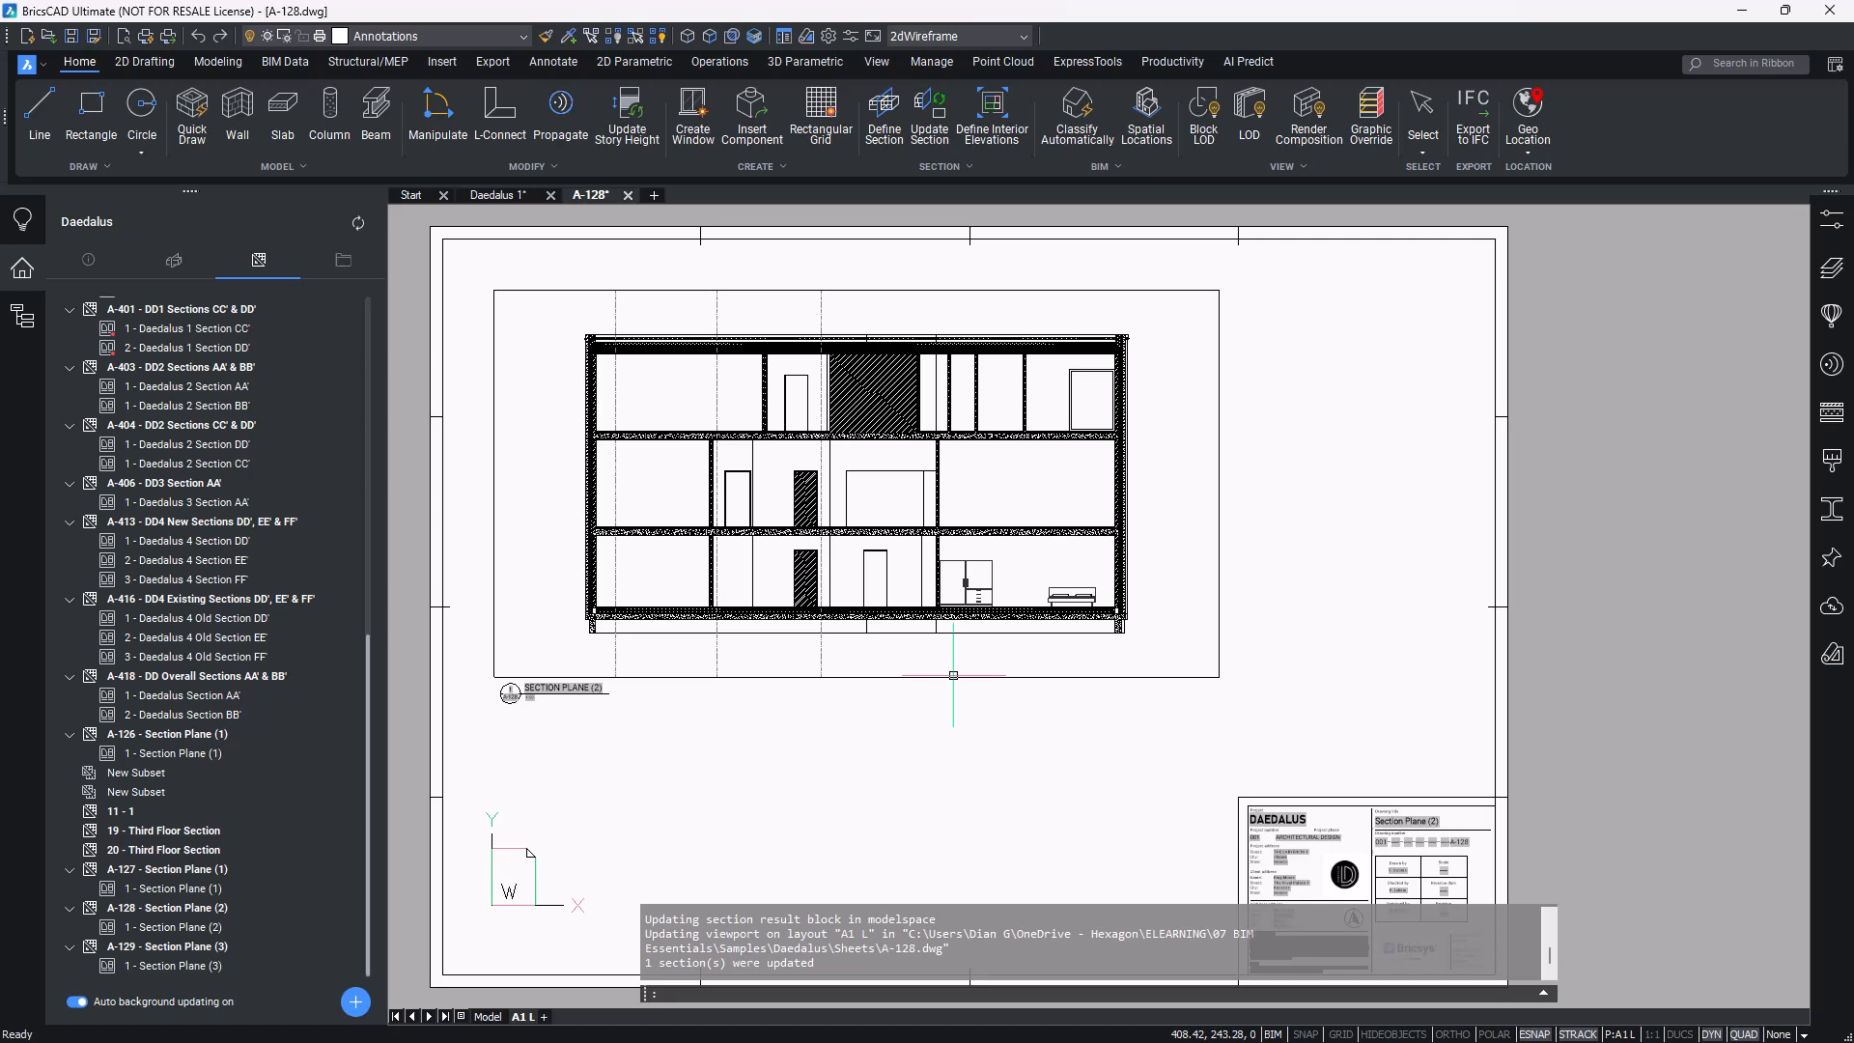
Update the section result of the Section Plane (2) viewport using the viewport's own annotation commands.
mouse_move(995, 676)
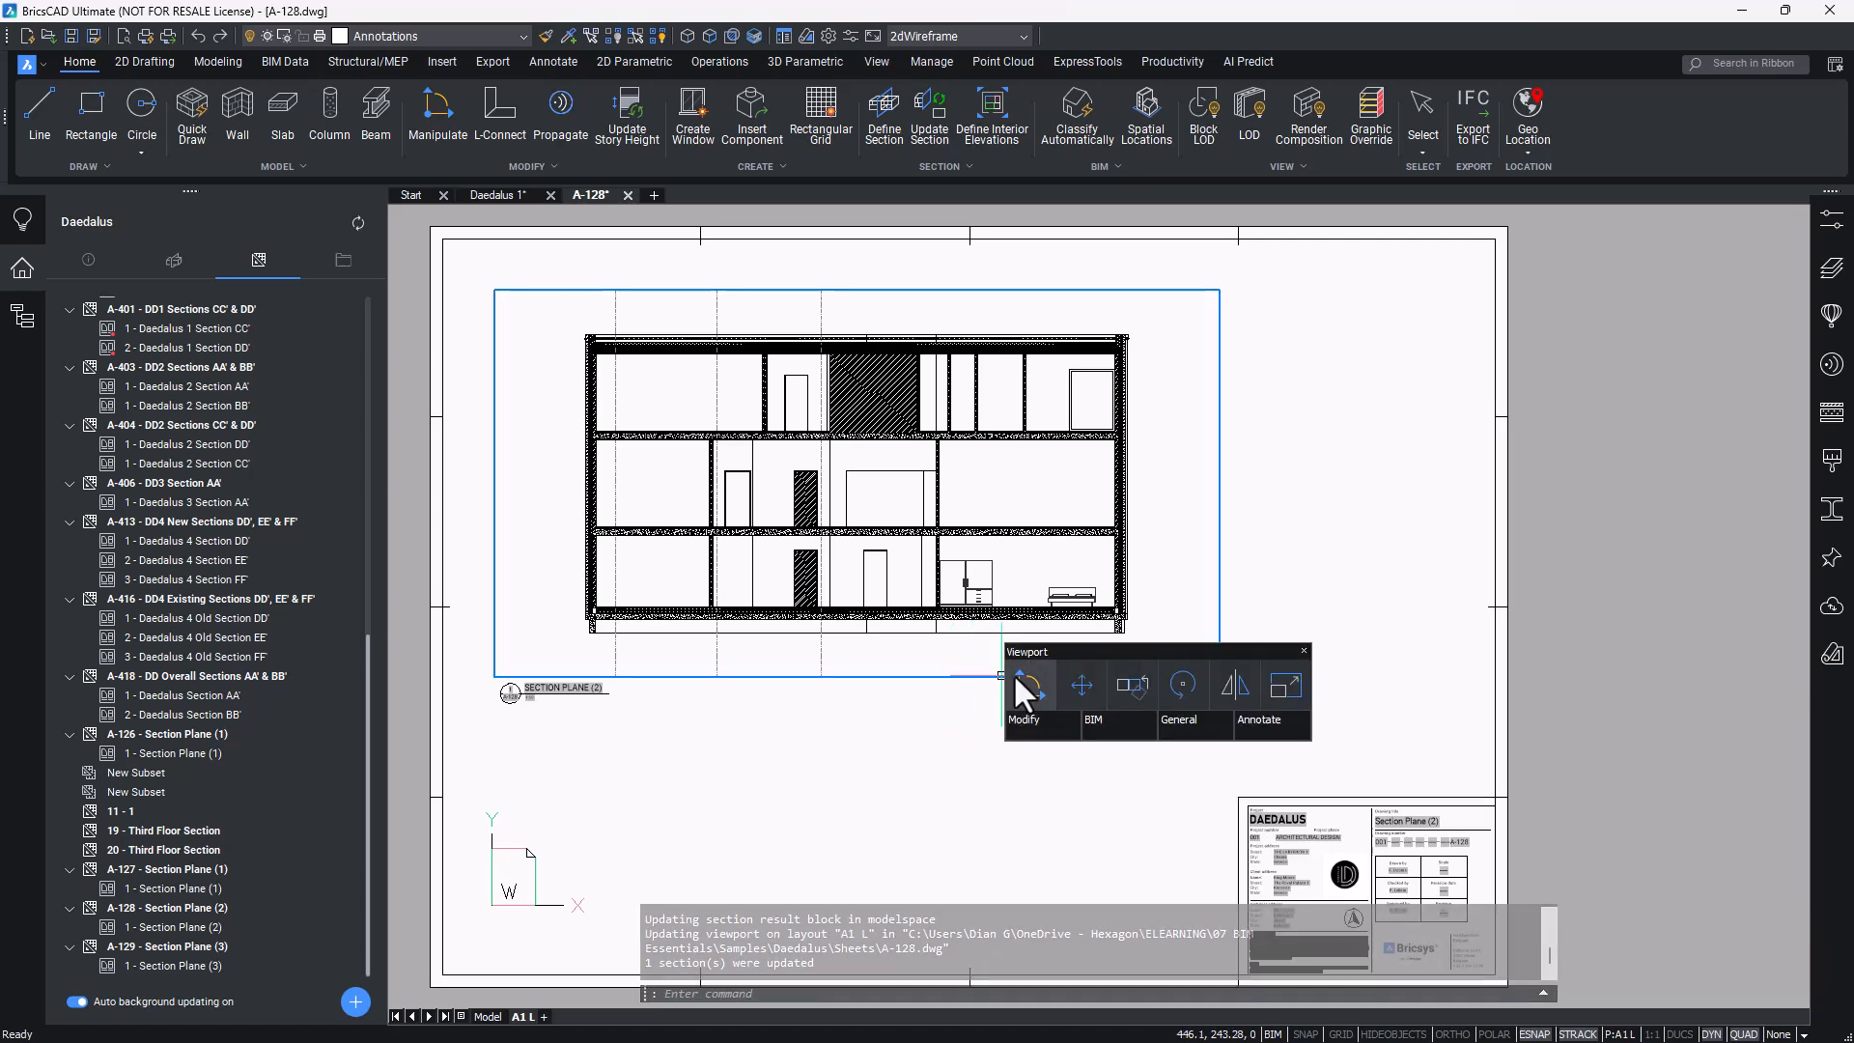
mouse_move(1028, 720)
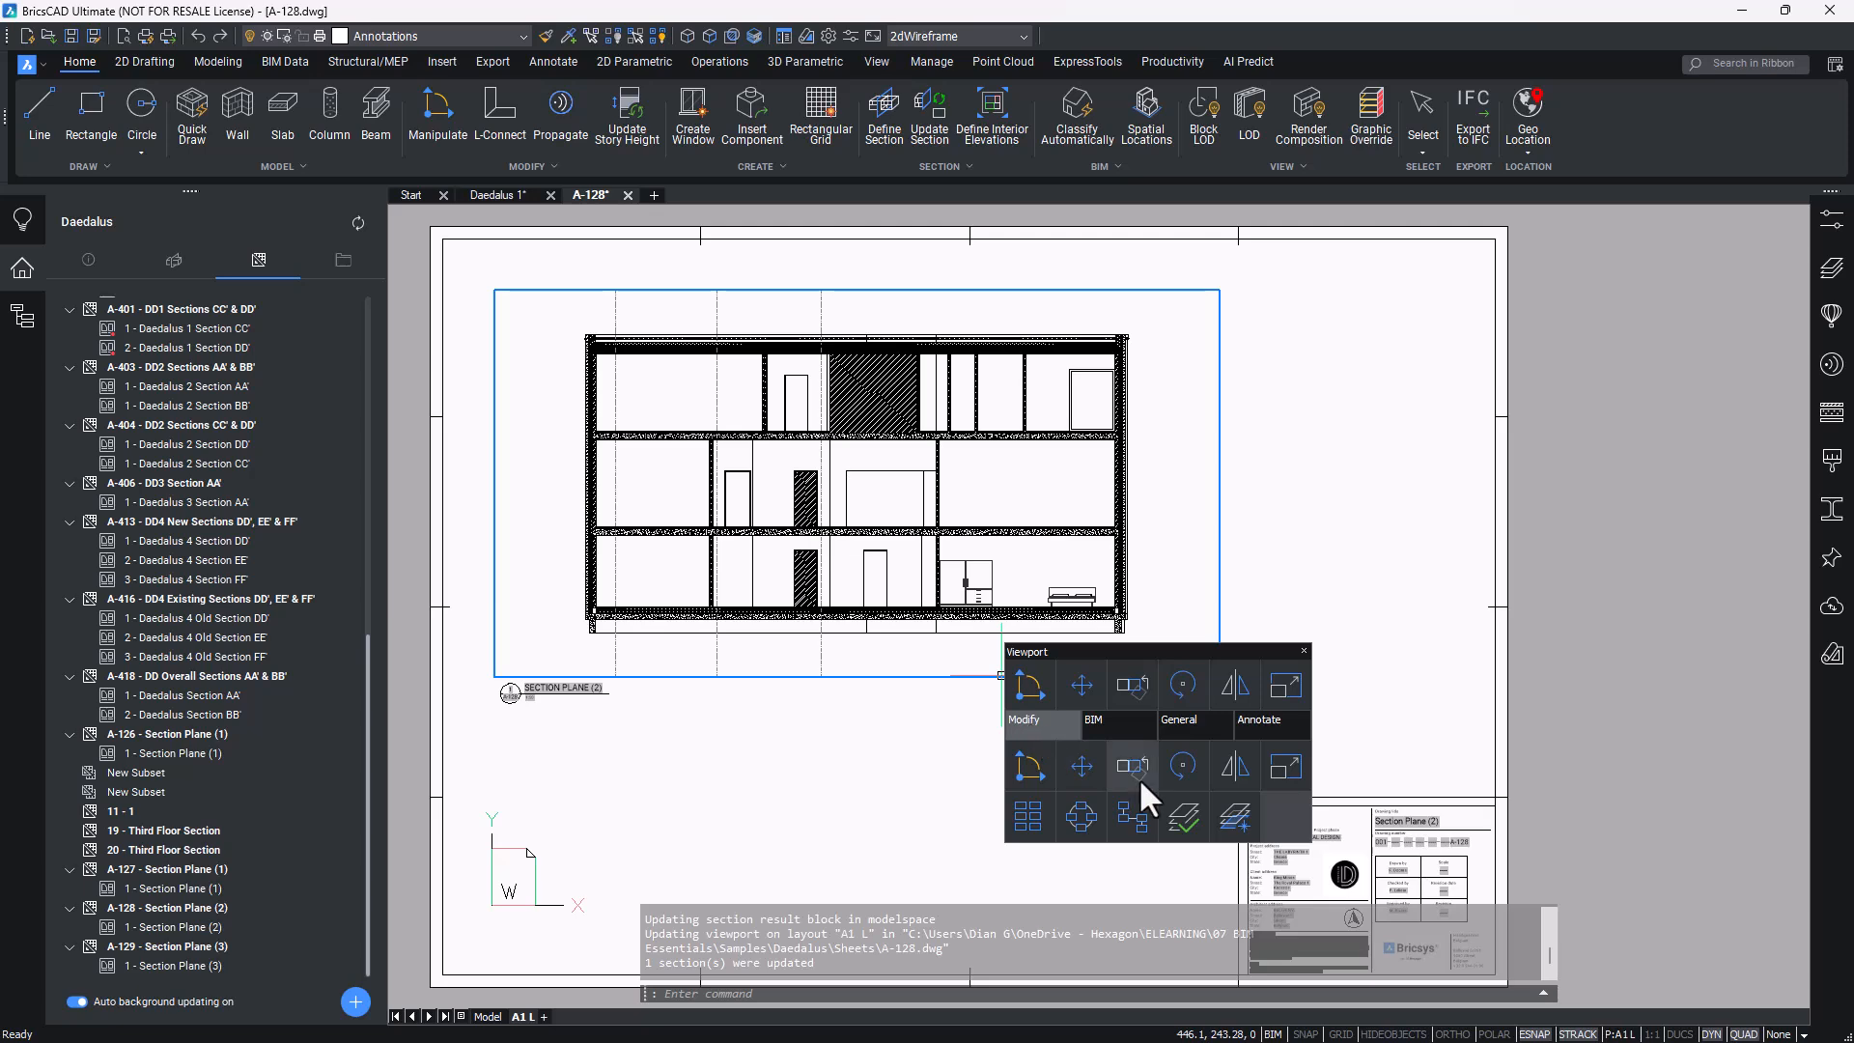
mouse_move(1248, 722)
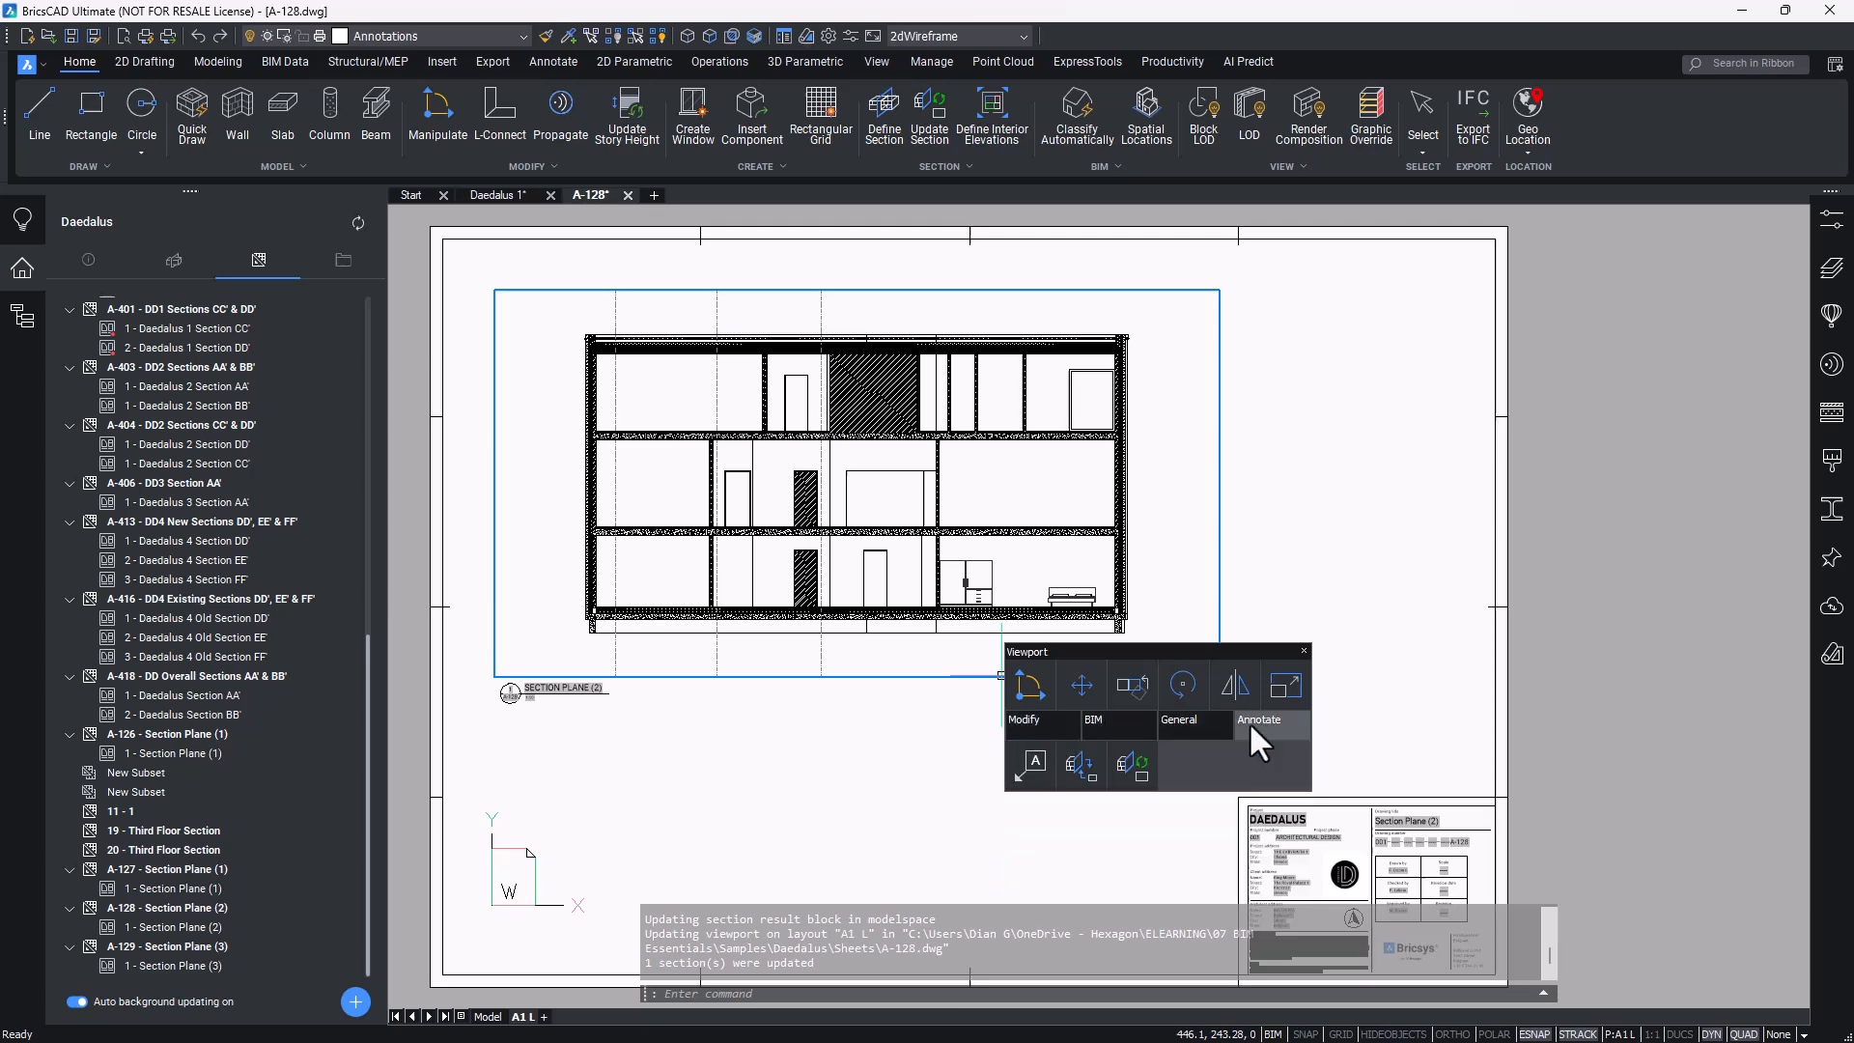
click(1120, 768)
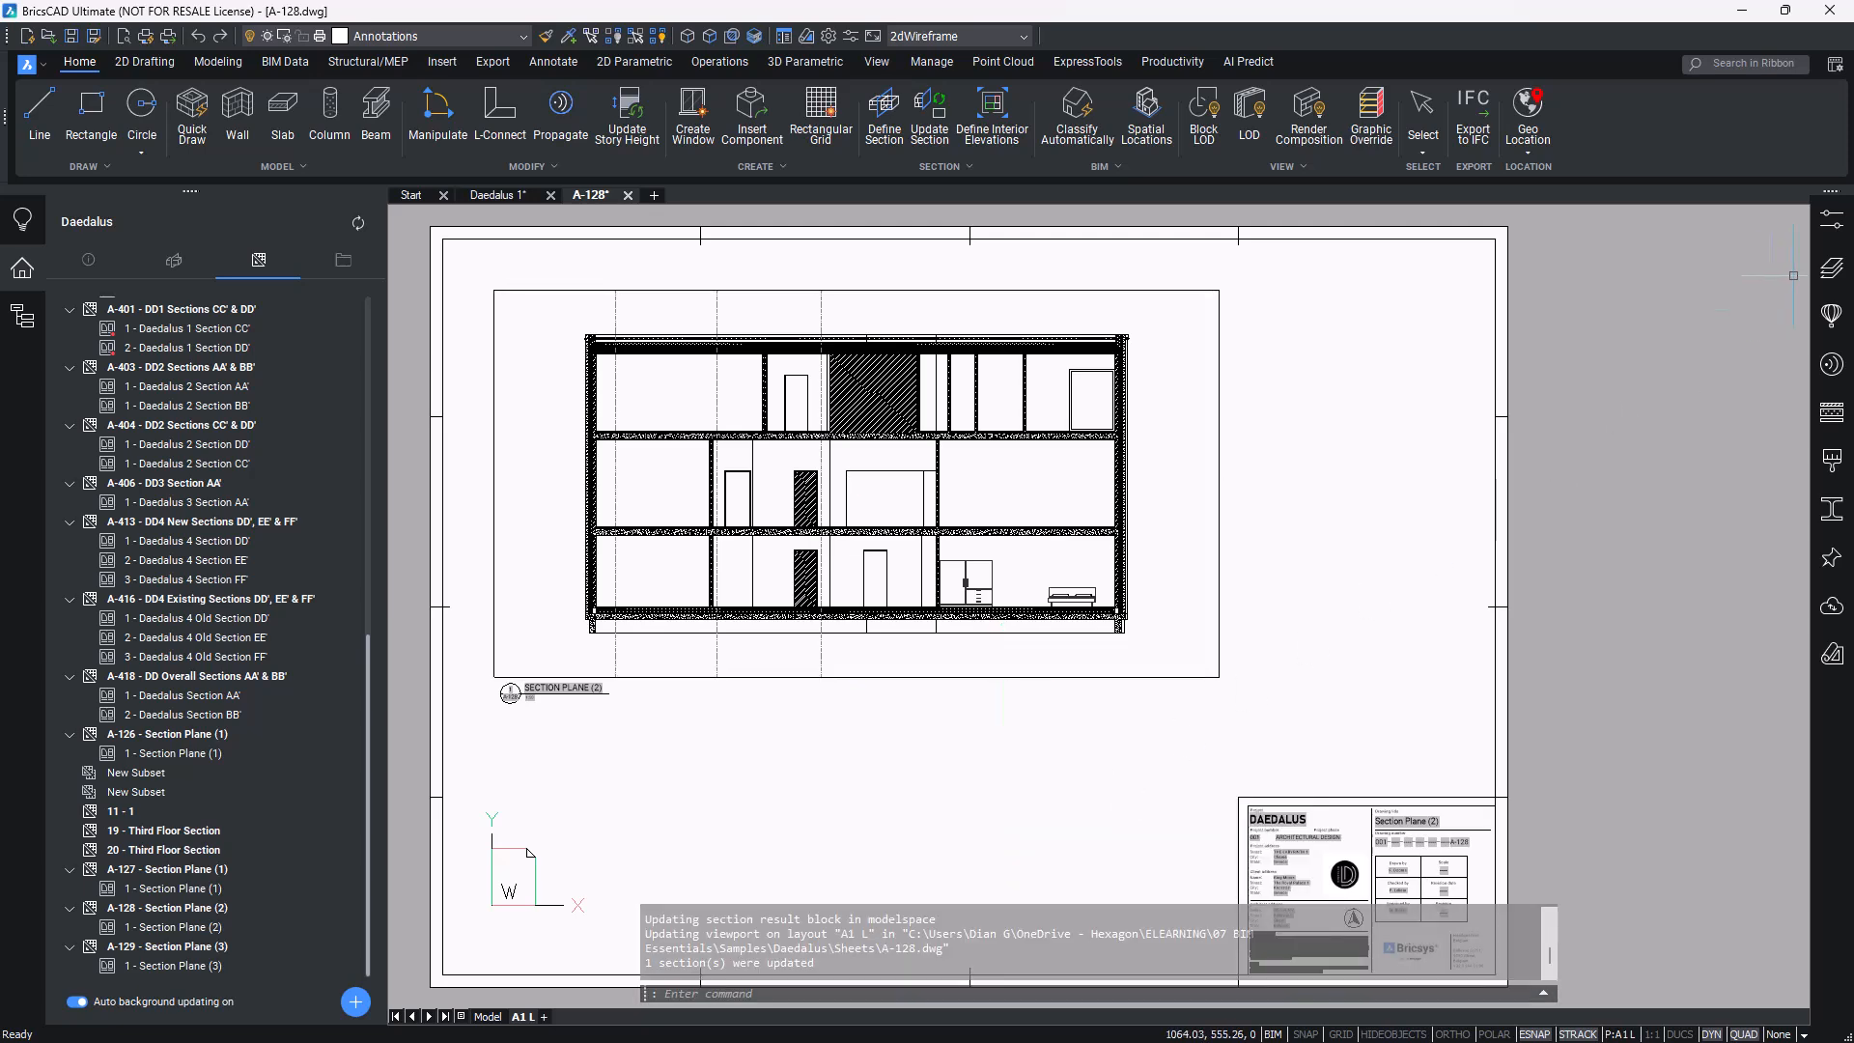
Thaw the BIM_SECTIONS_PREVIOUS layer in sheet drawing A-128.
click(1826, 272)
middle_drag(752, 687, 816, 678)
scroll(1603, 657, down, 15)
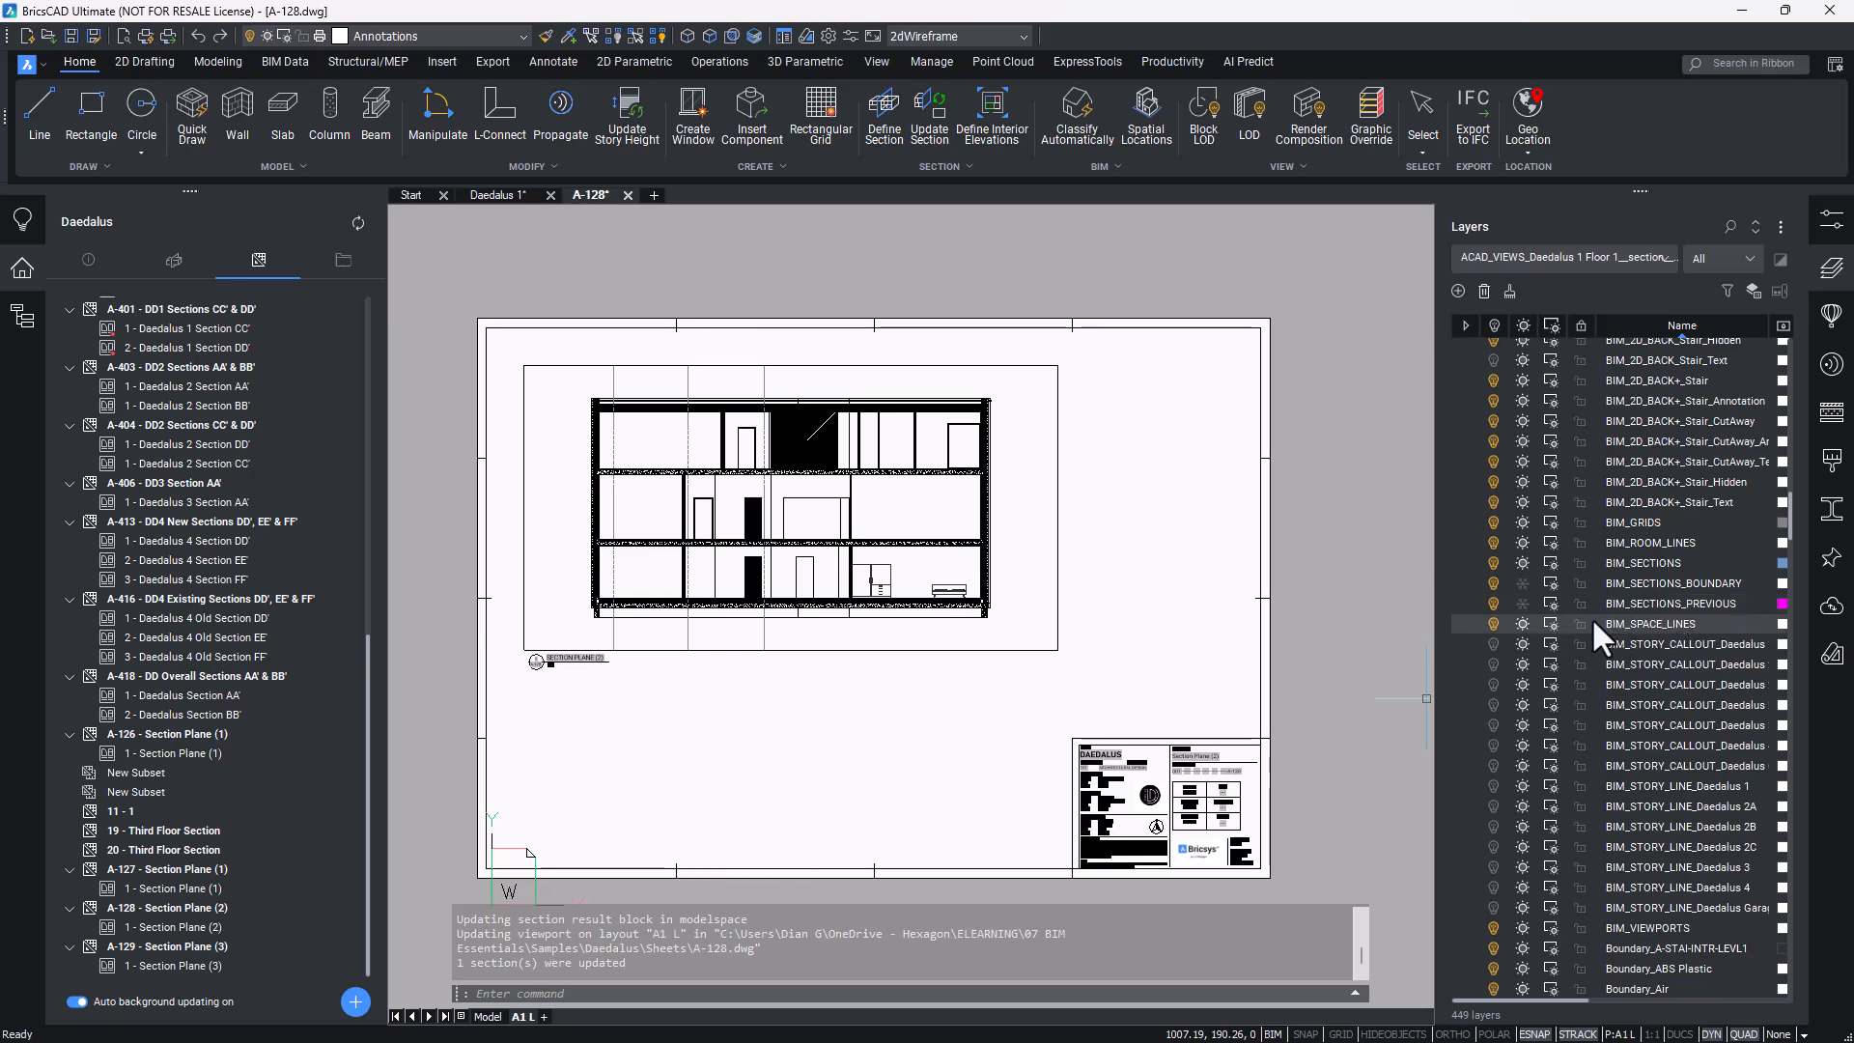
click(1523, 603)
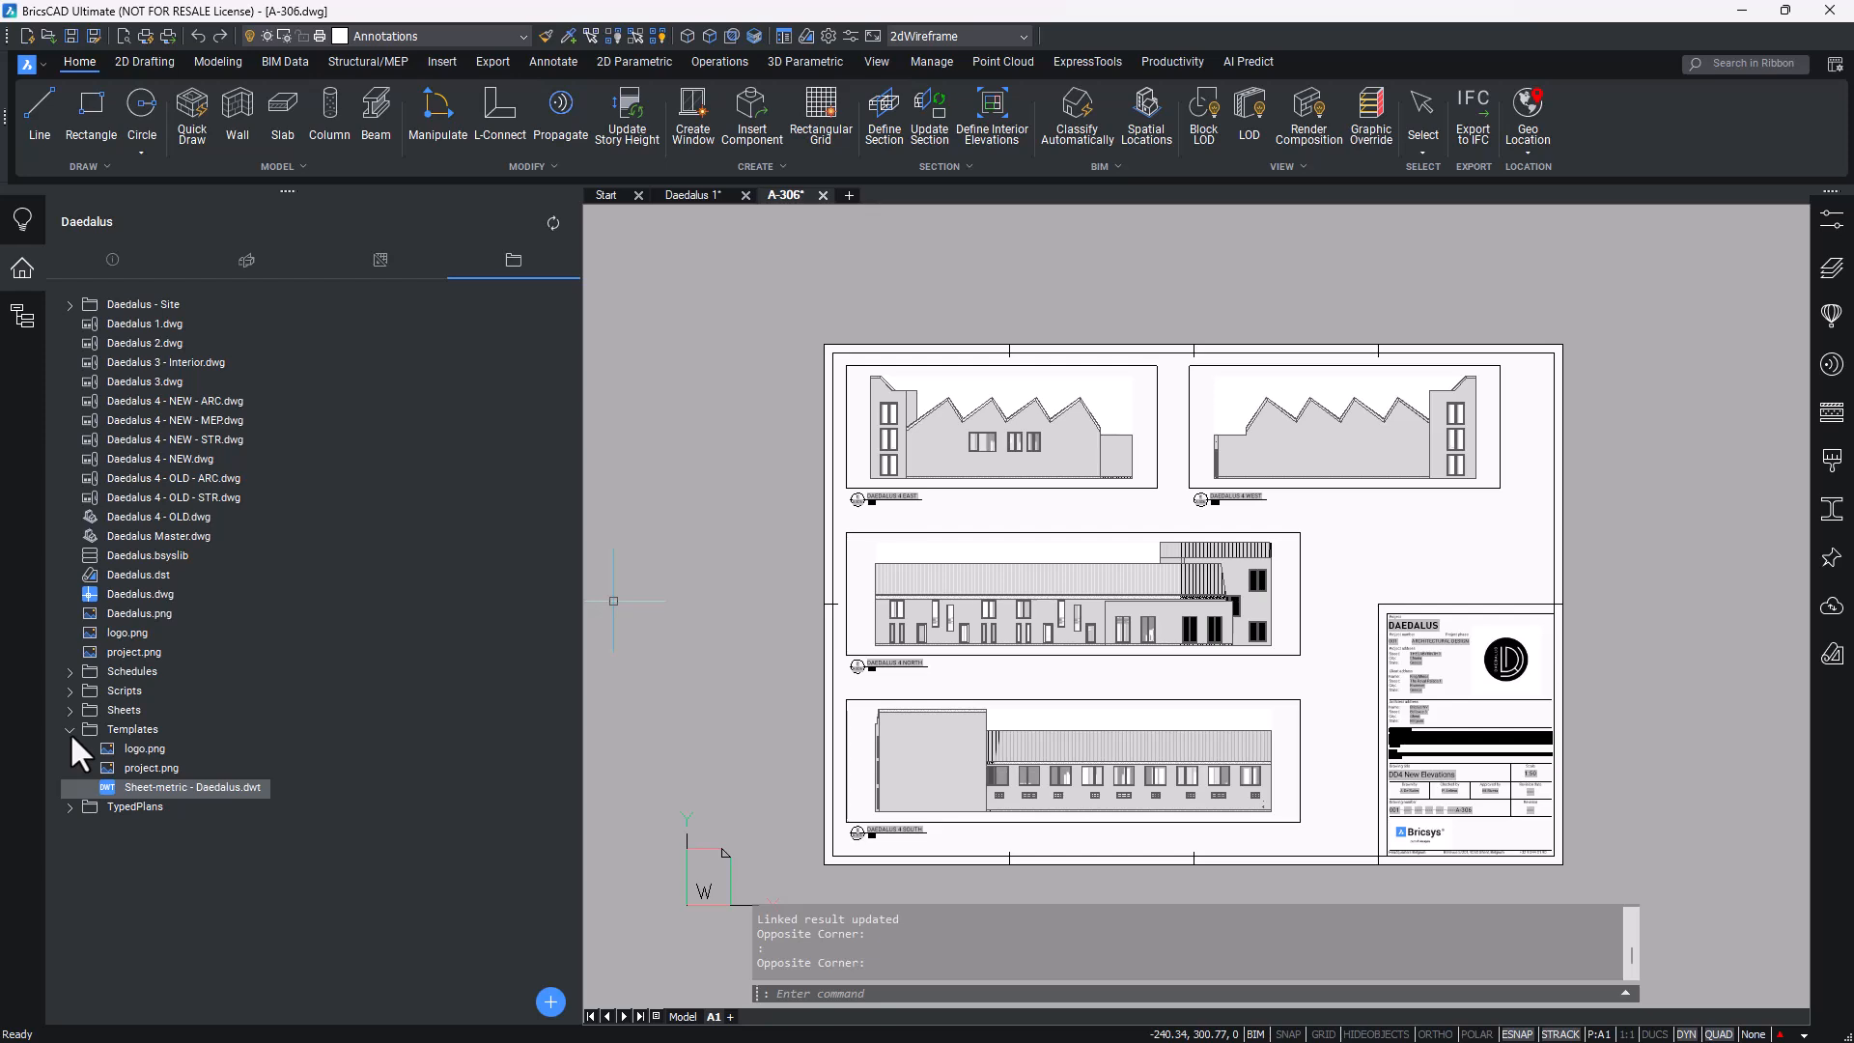
Open the Sheet-metric - Daedalus.dwt template and examine its A0 L and A1 L layouts, including the A1 L title block.
double_click(177, 786)
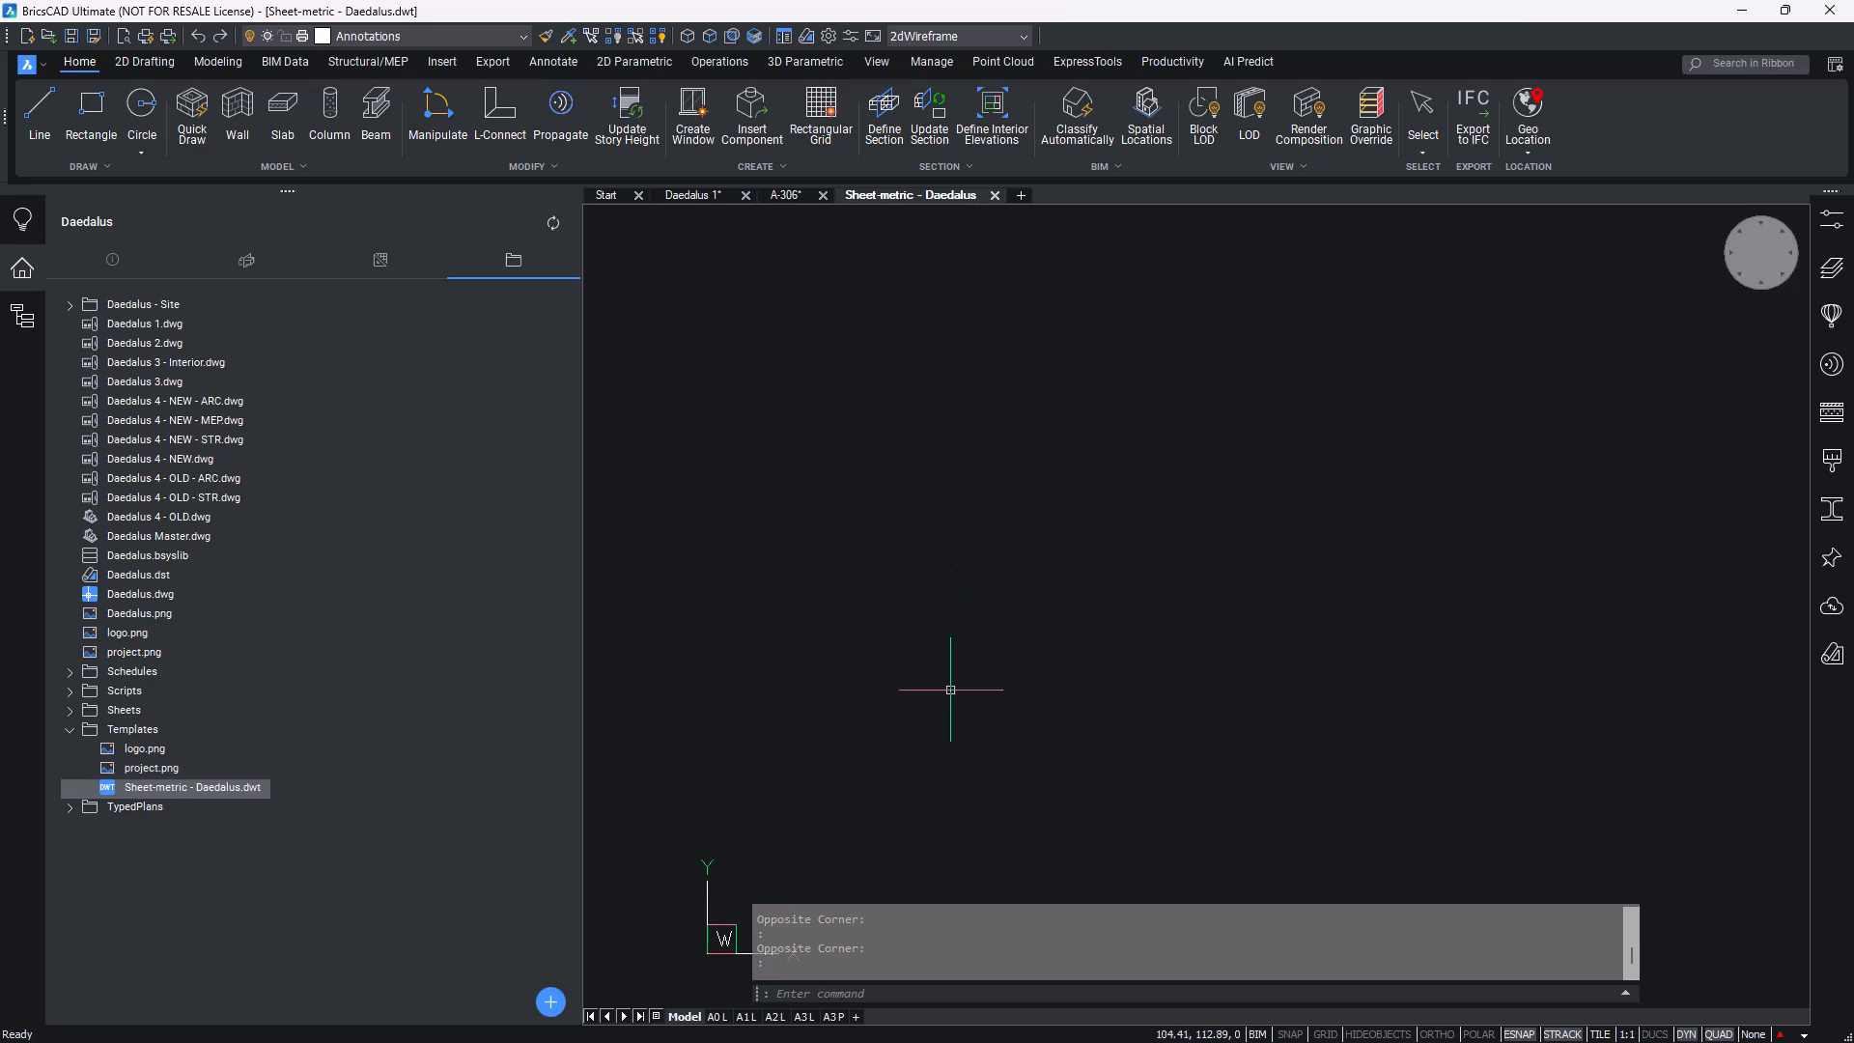
click(720, 1016)
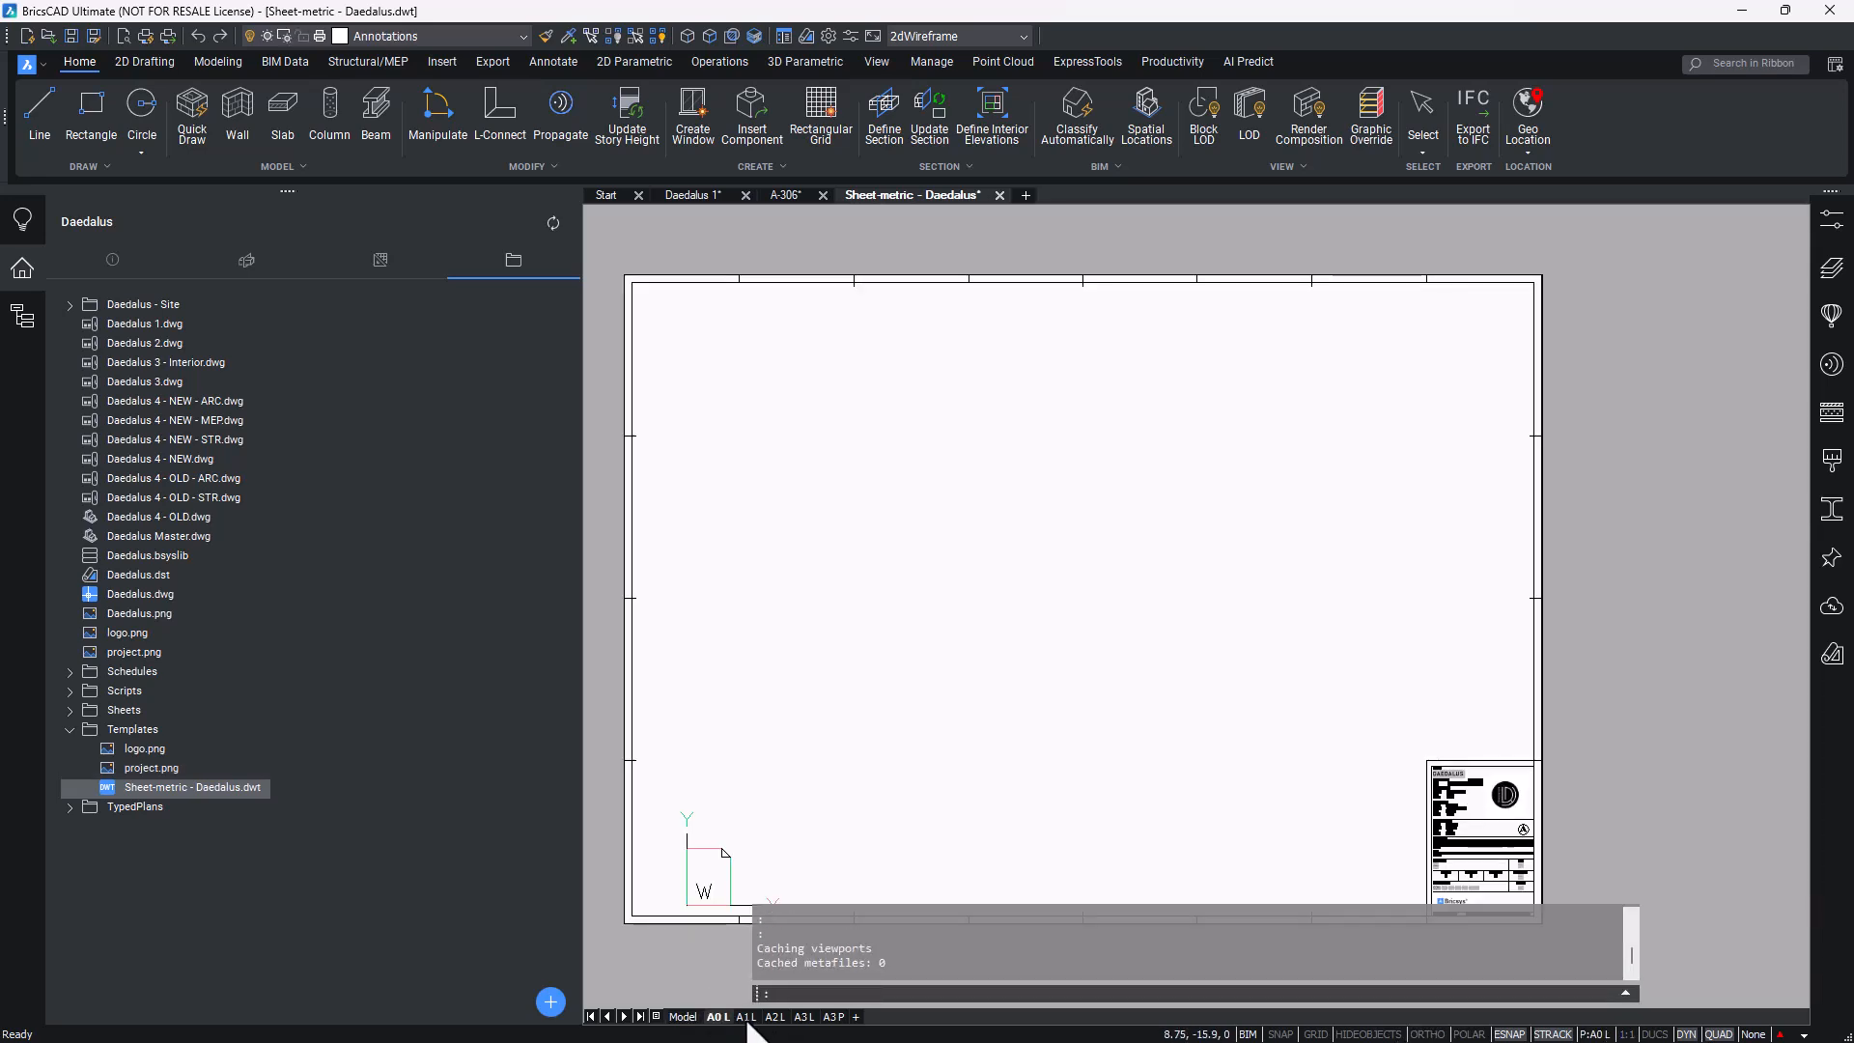
click(746, 1016)
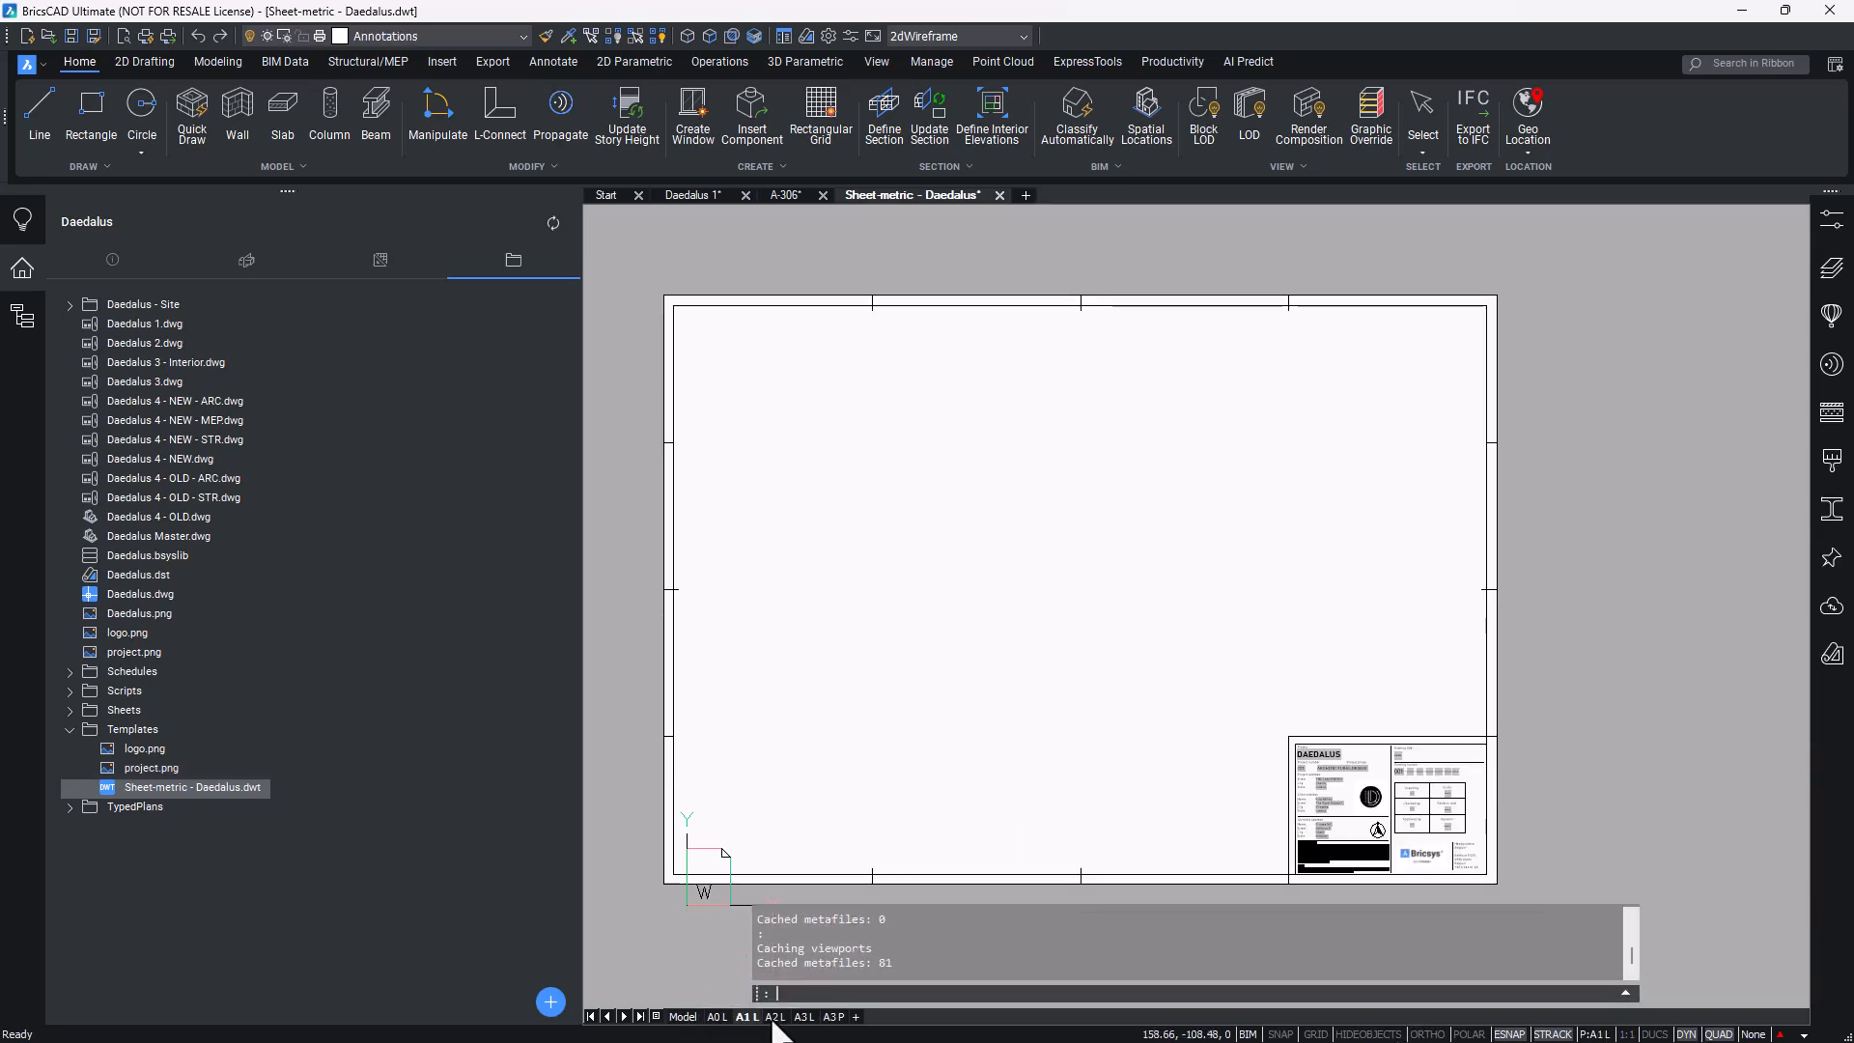
scroll(1386, 867, up, 3)
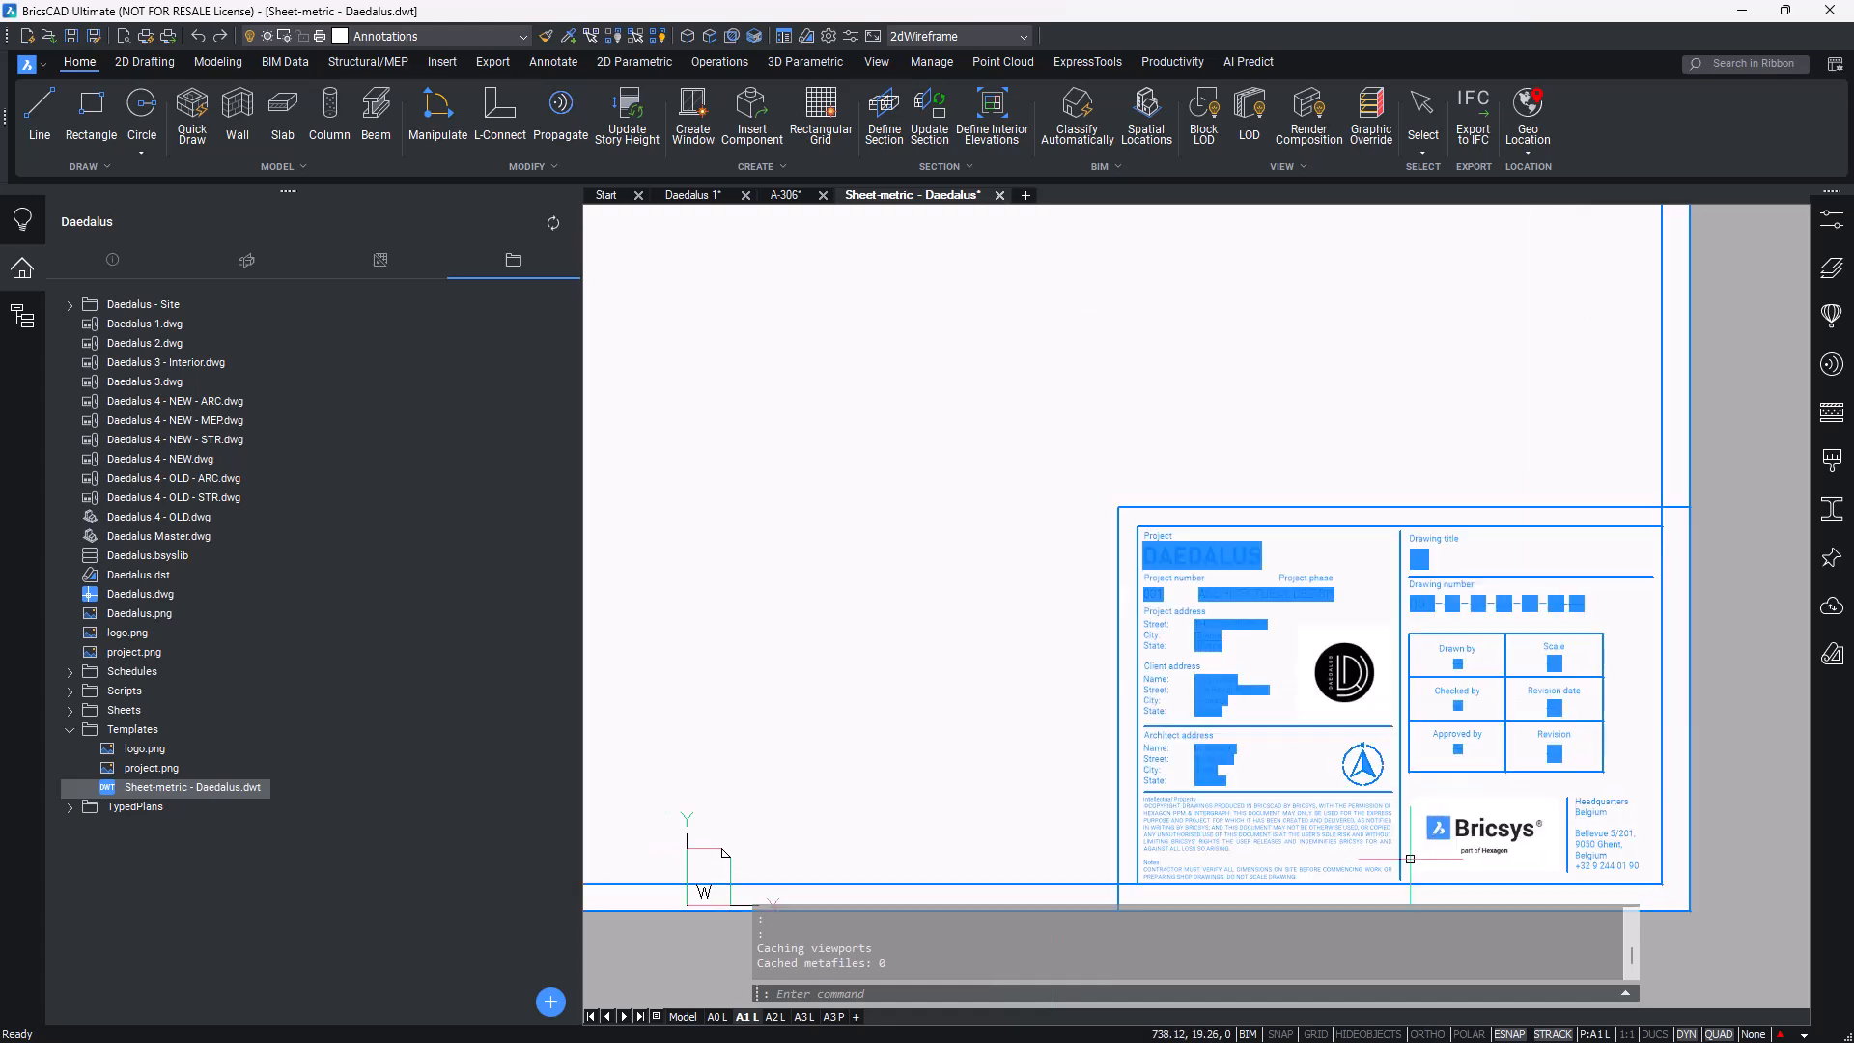
middle_drag(1408, 850, 1167, 787)
scroll(1186, 797, up, 1)
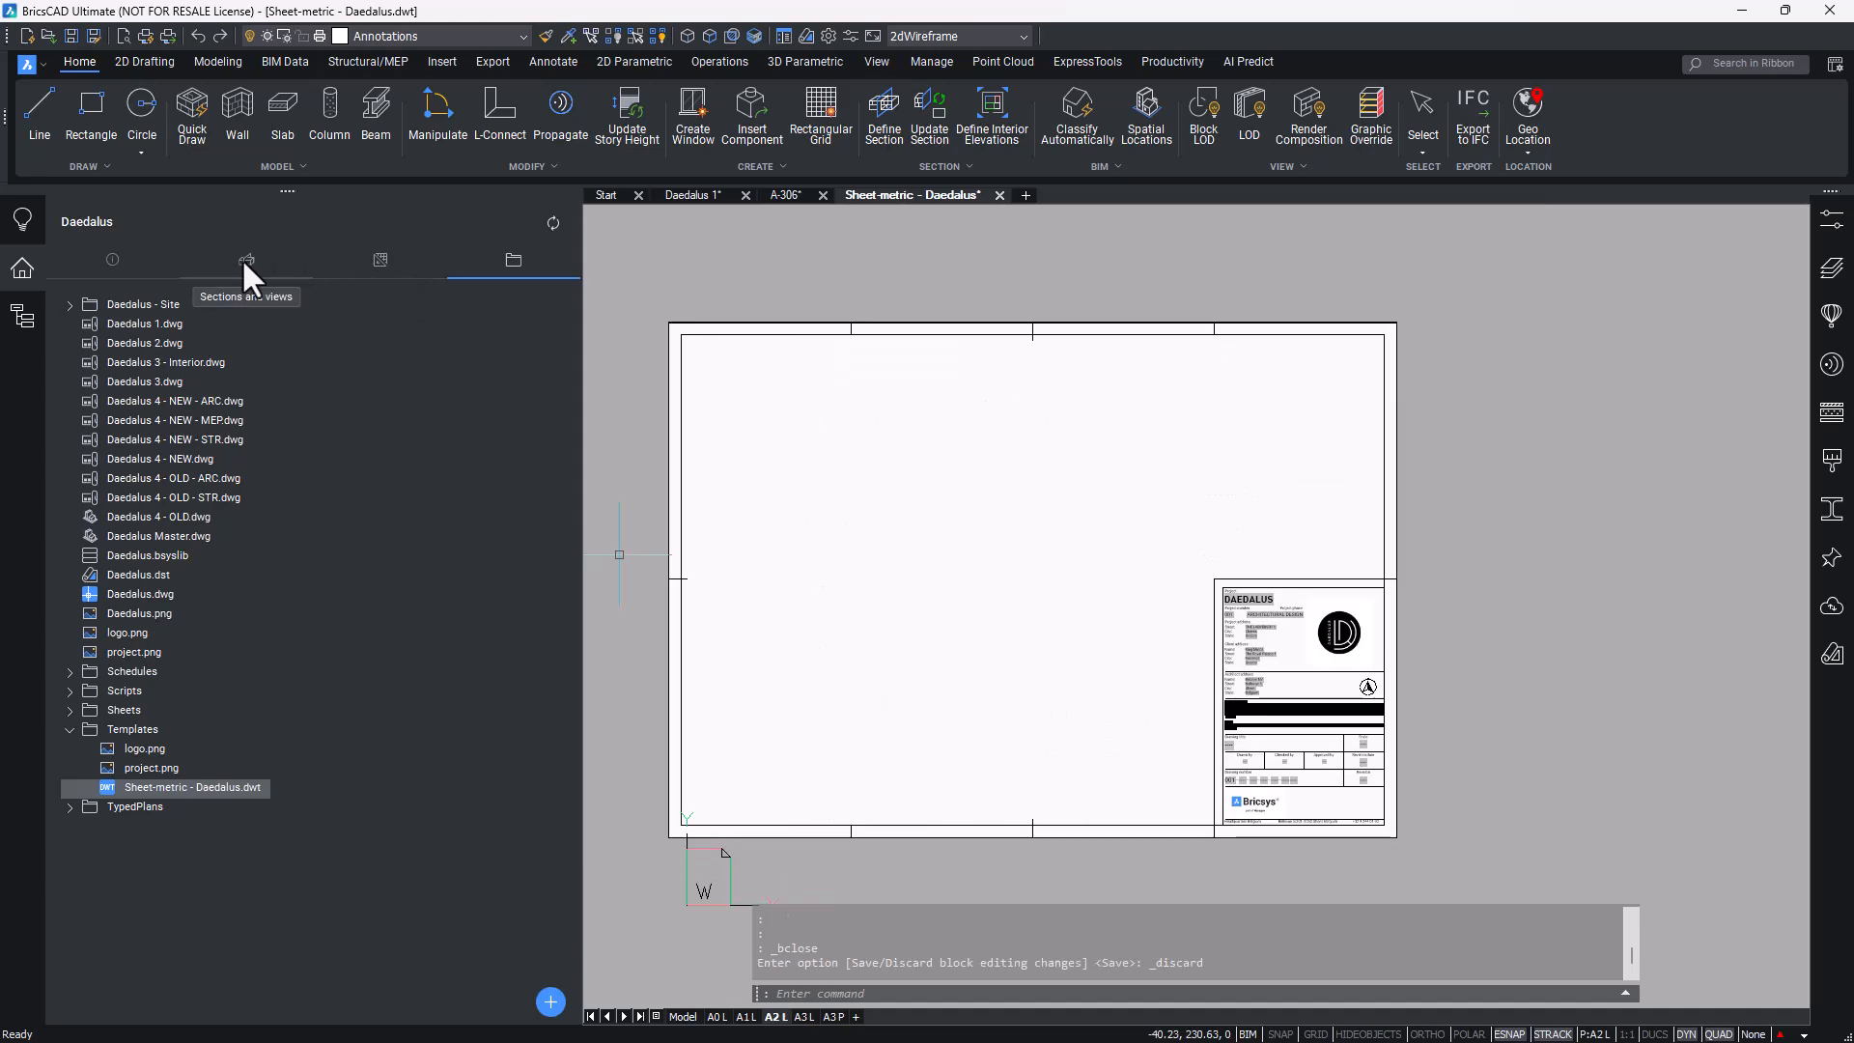
Review the A0 L and A3 P options for the project's sheet template layout and reselect A1 L.
click(109, 259)
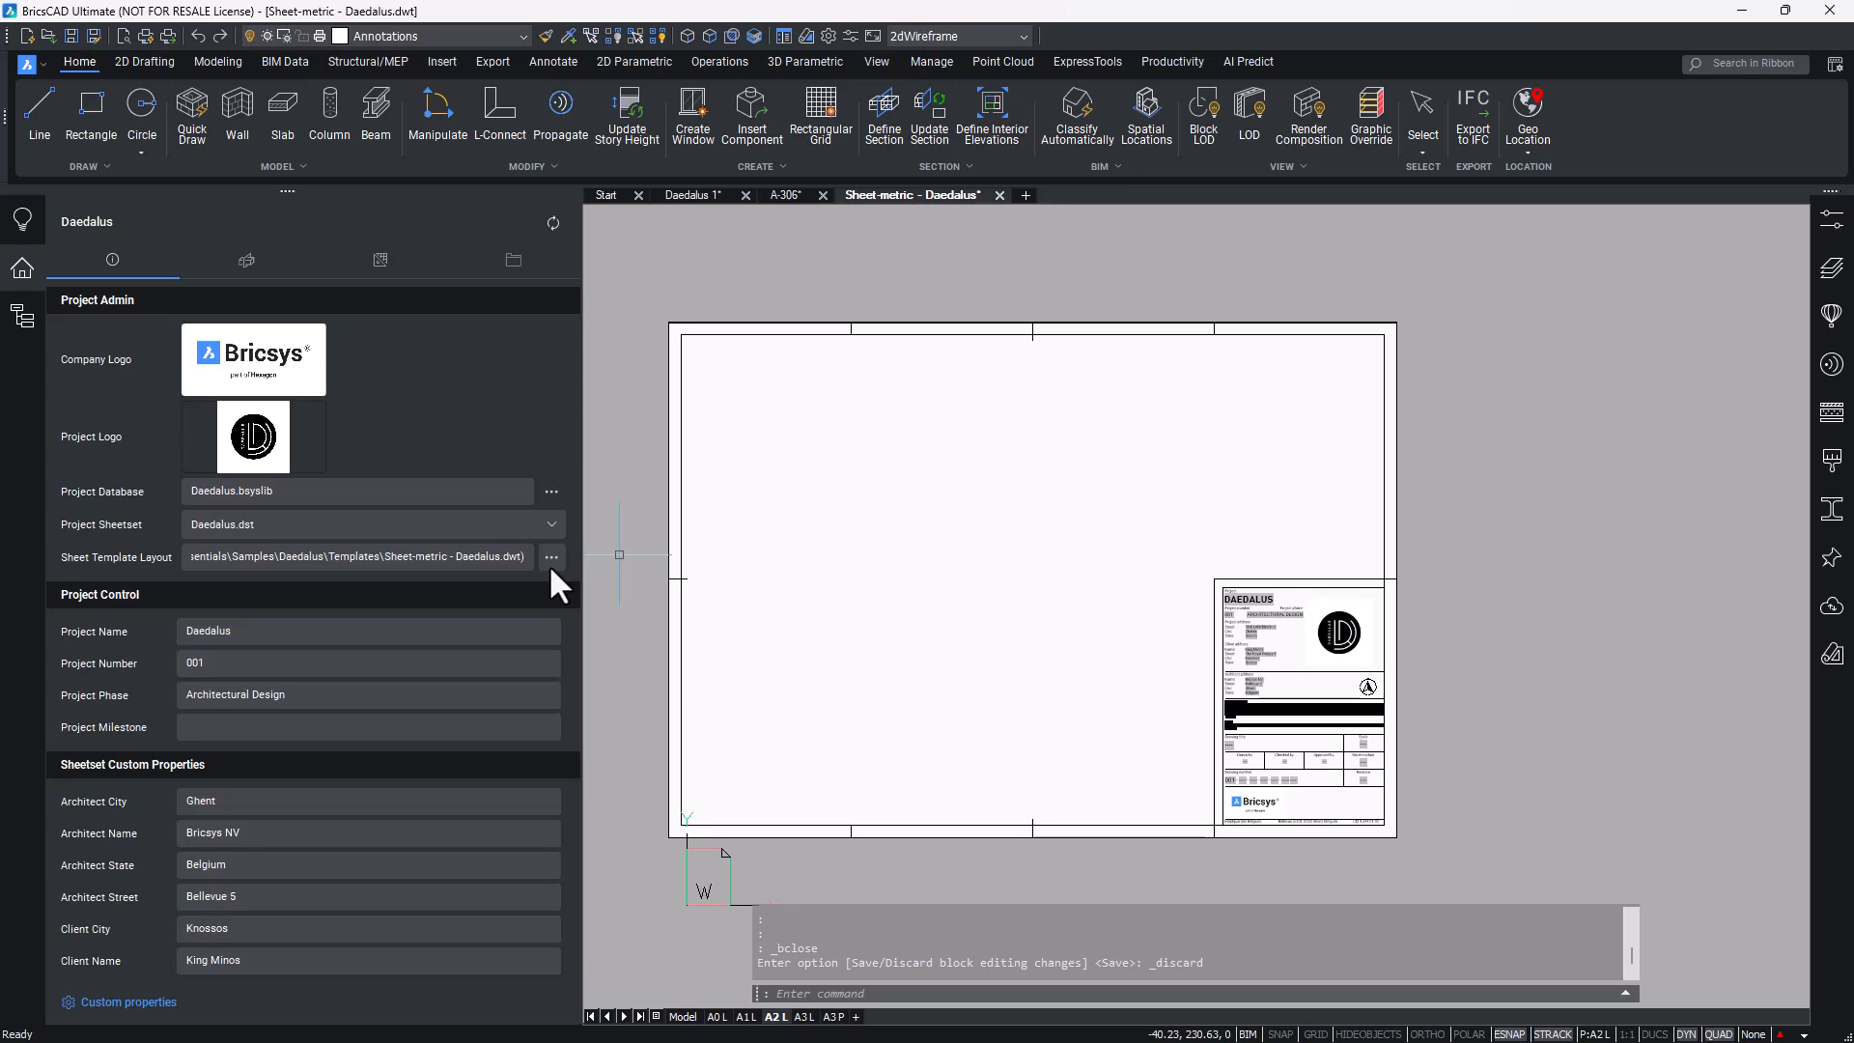
click(551, 560)
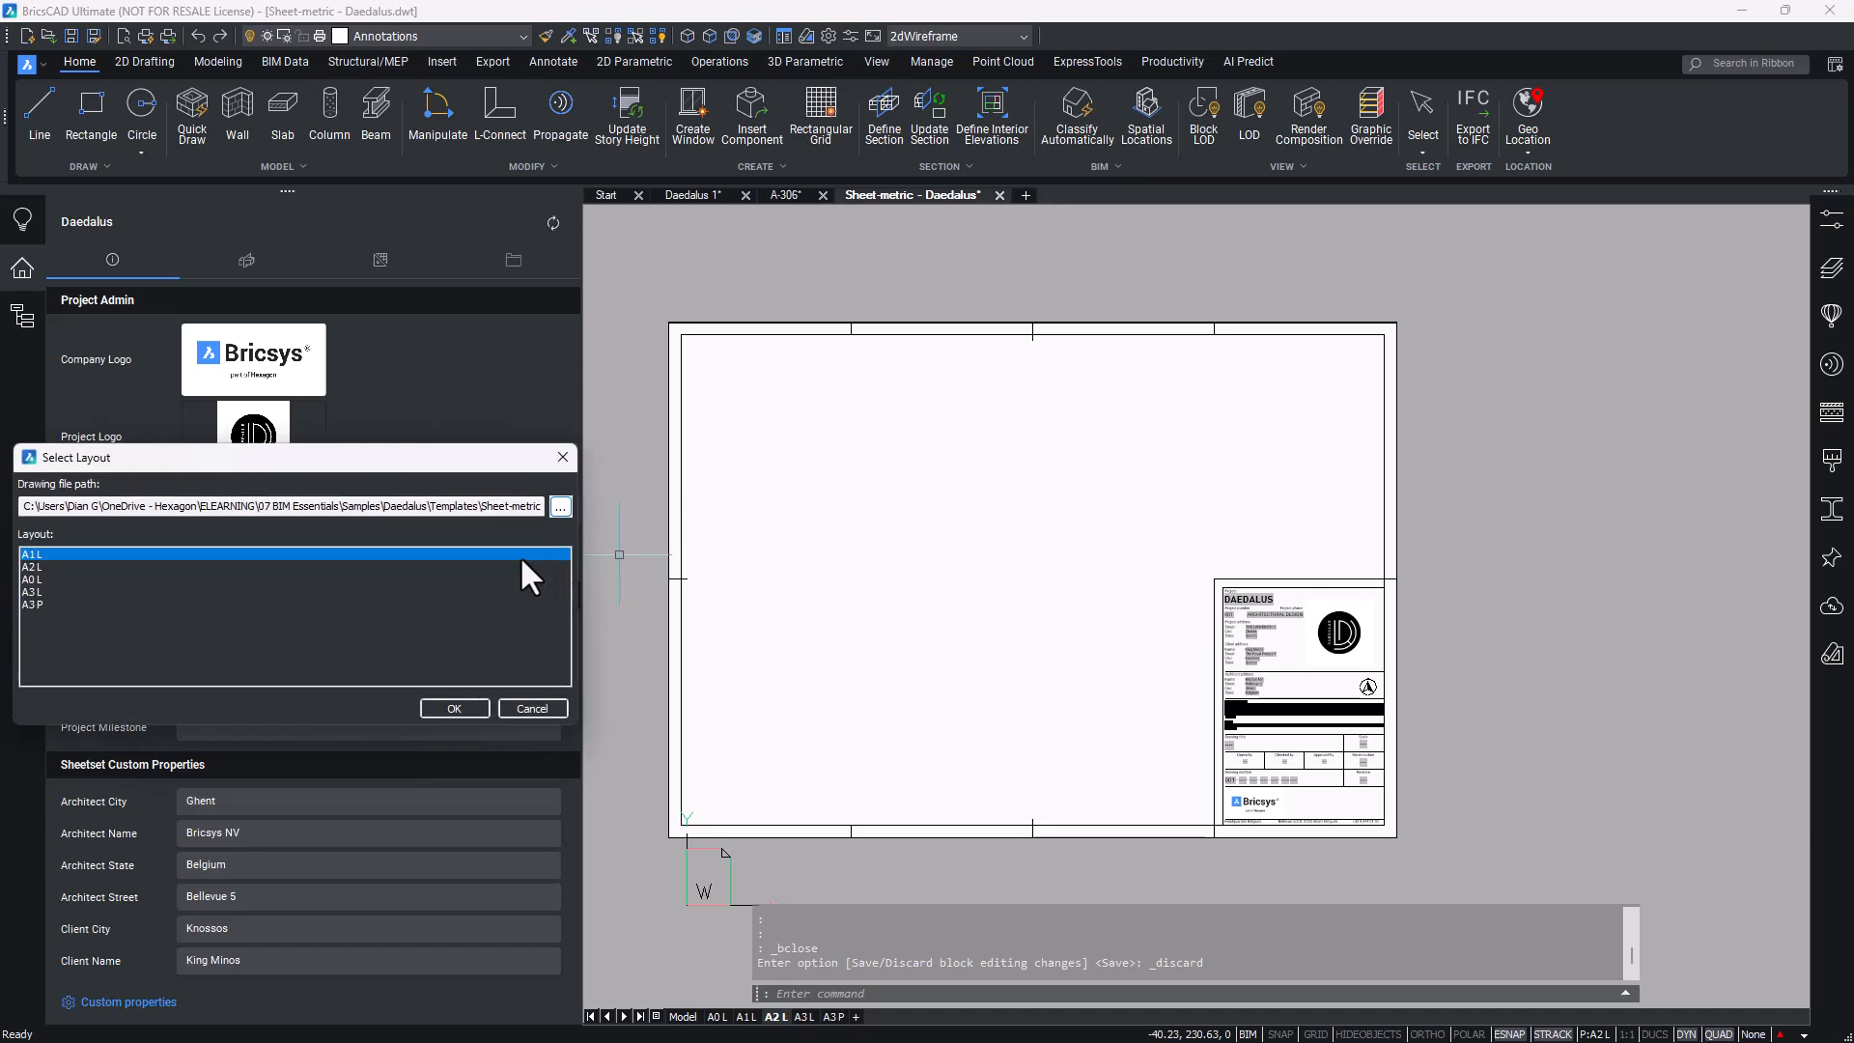
click(154, 579)
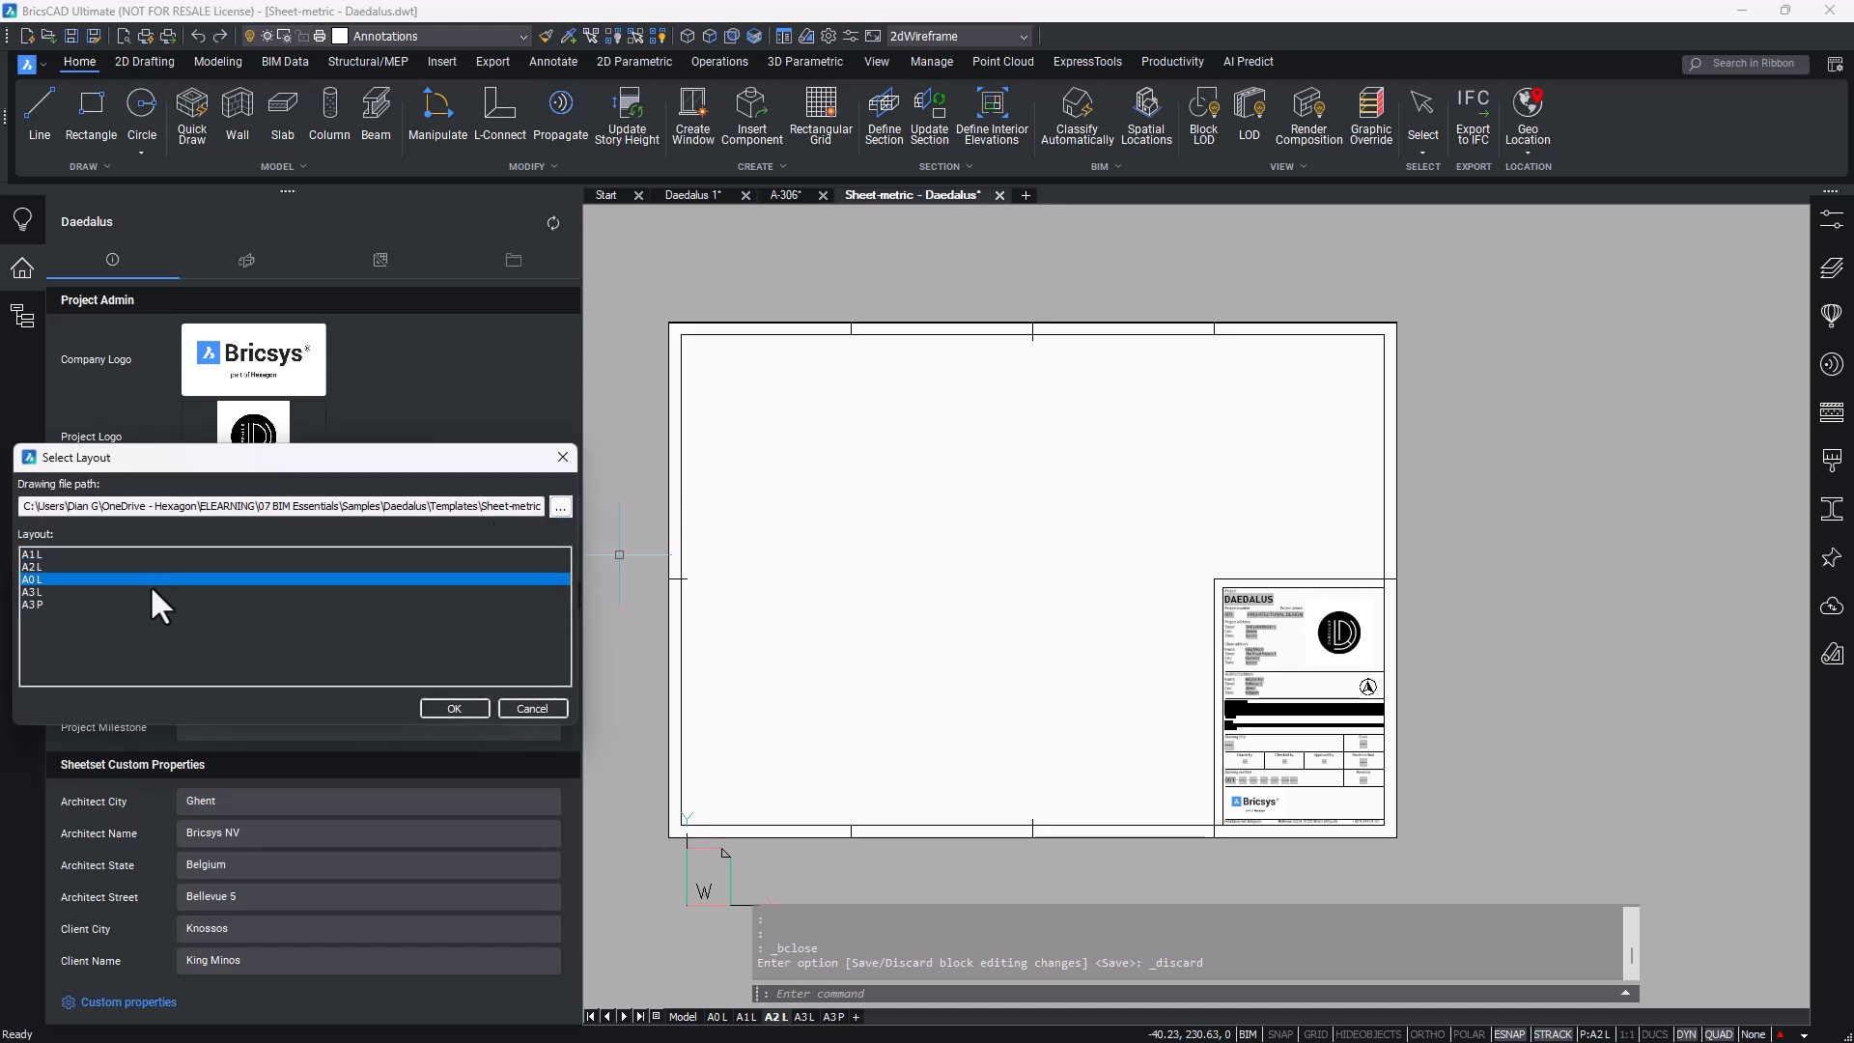
click(170, 601)
click(162, 555)
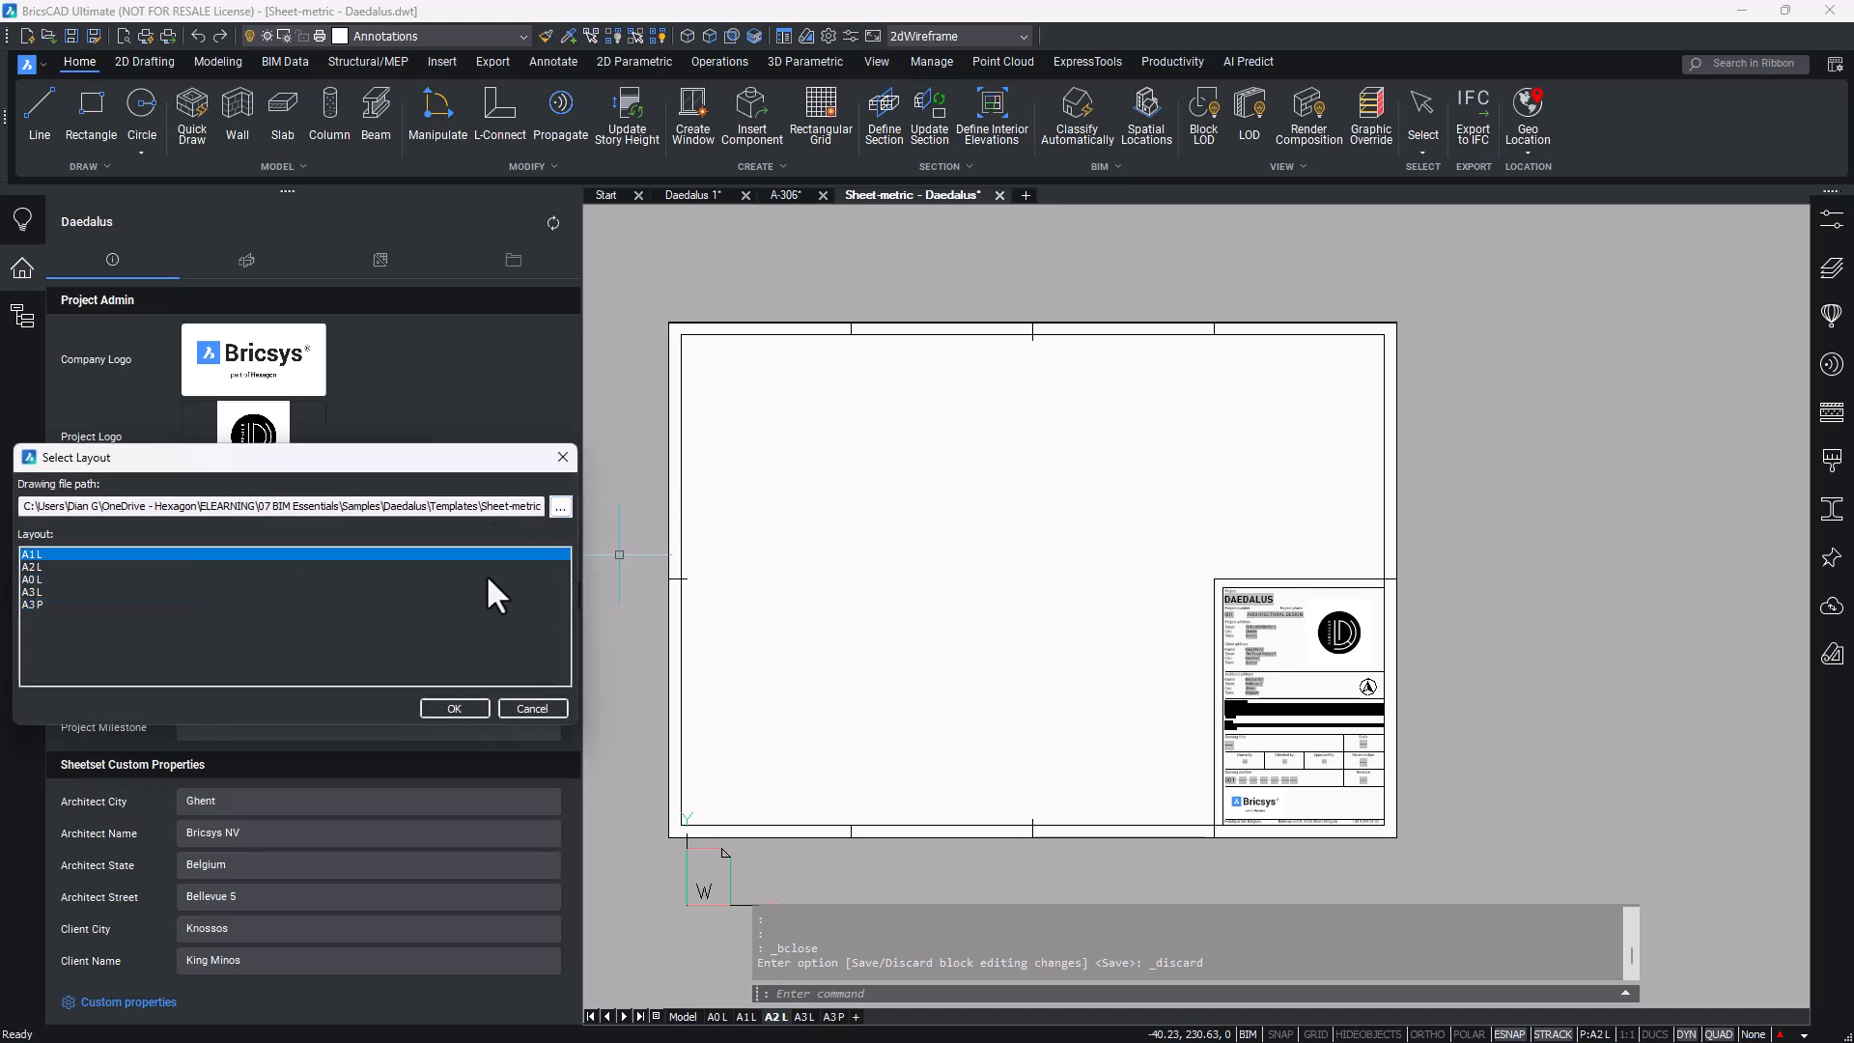
Browse the en_US Templates folder for alternative sheet template drawings.
click(562, 511)
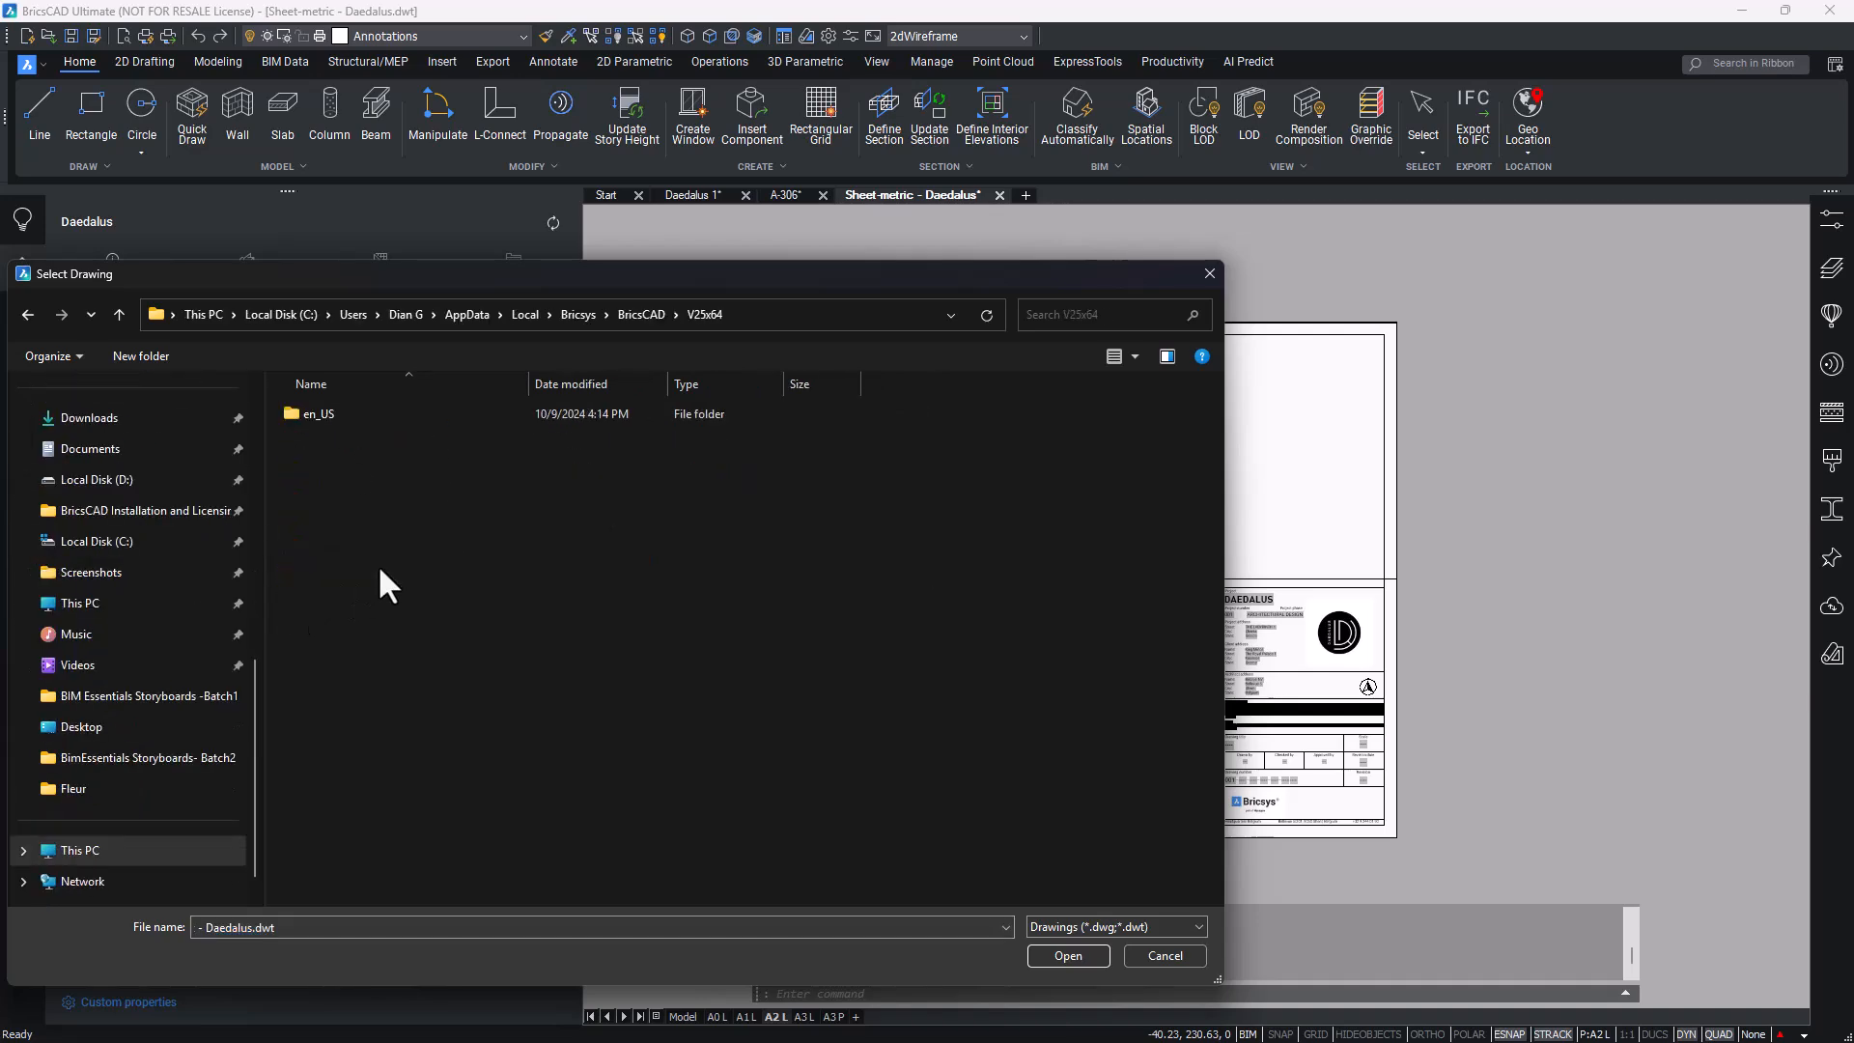
double_click(398, 413)
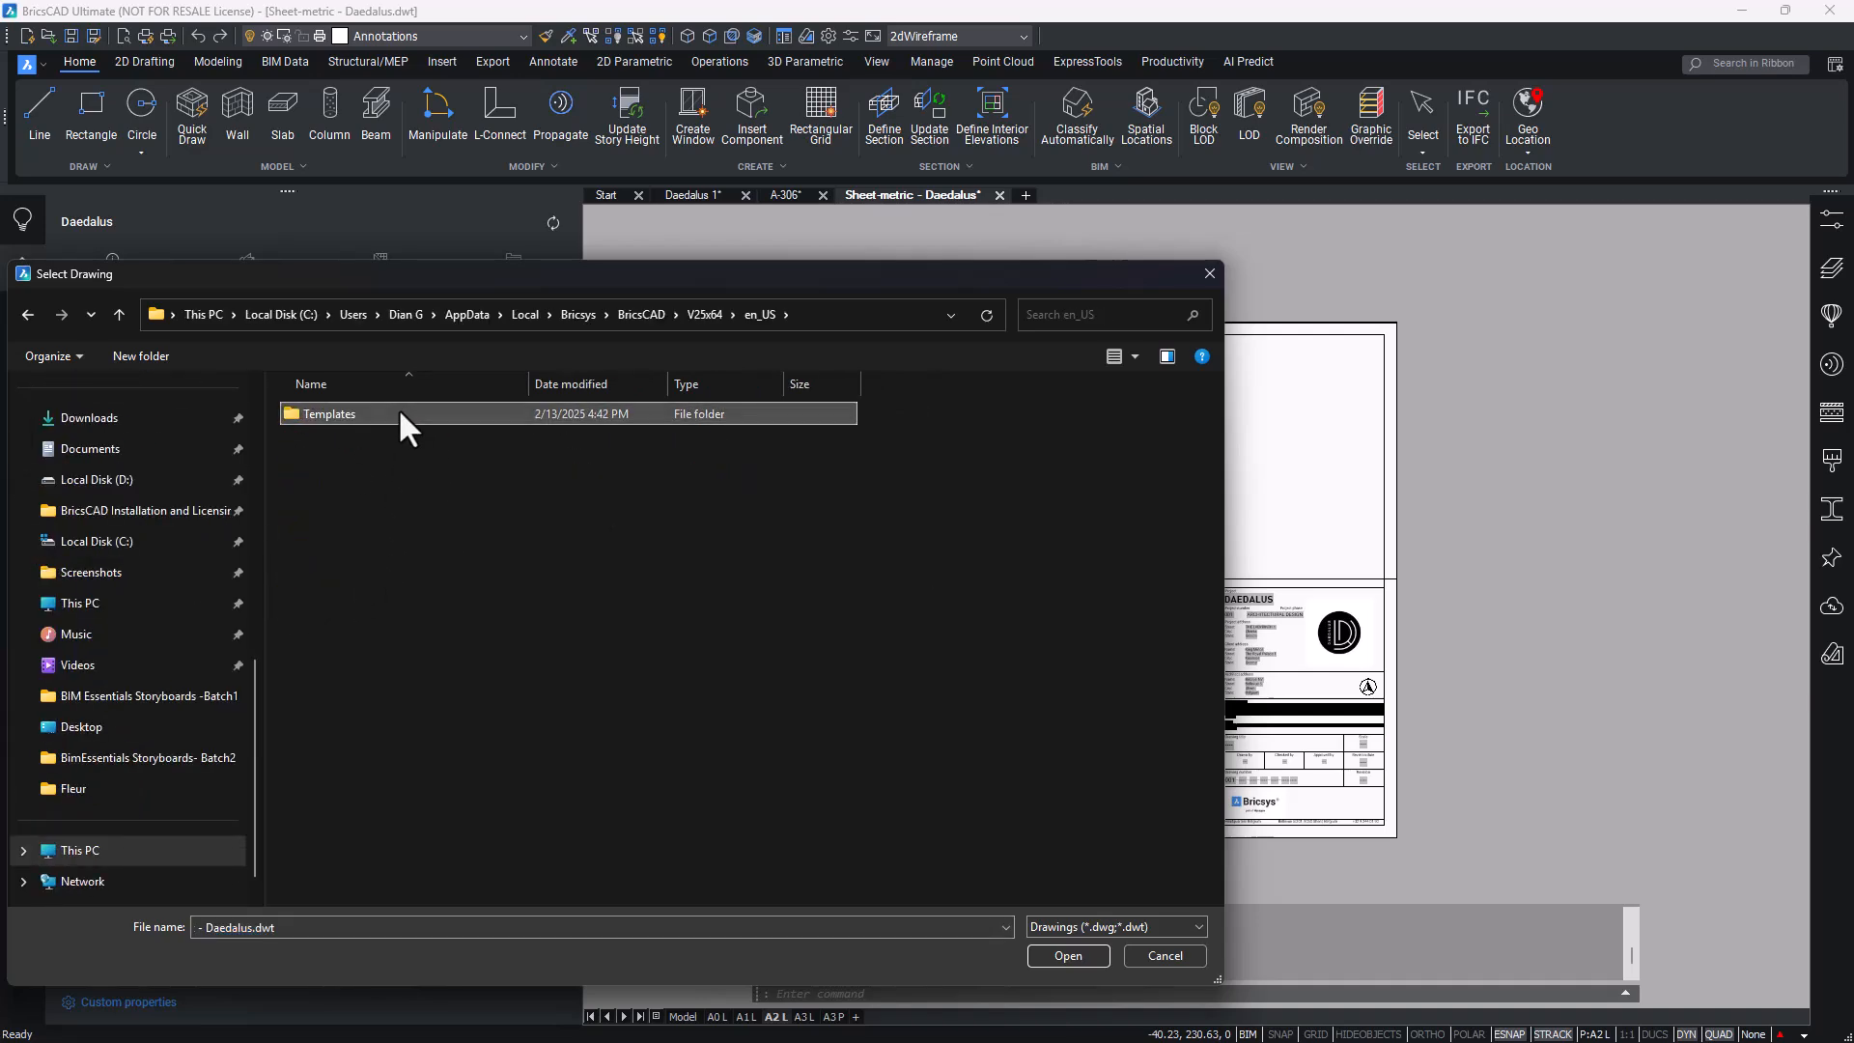
double_click(398, 414)
scroll(392, 594, down, 6)
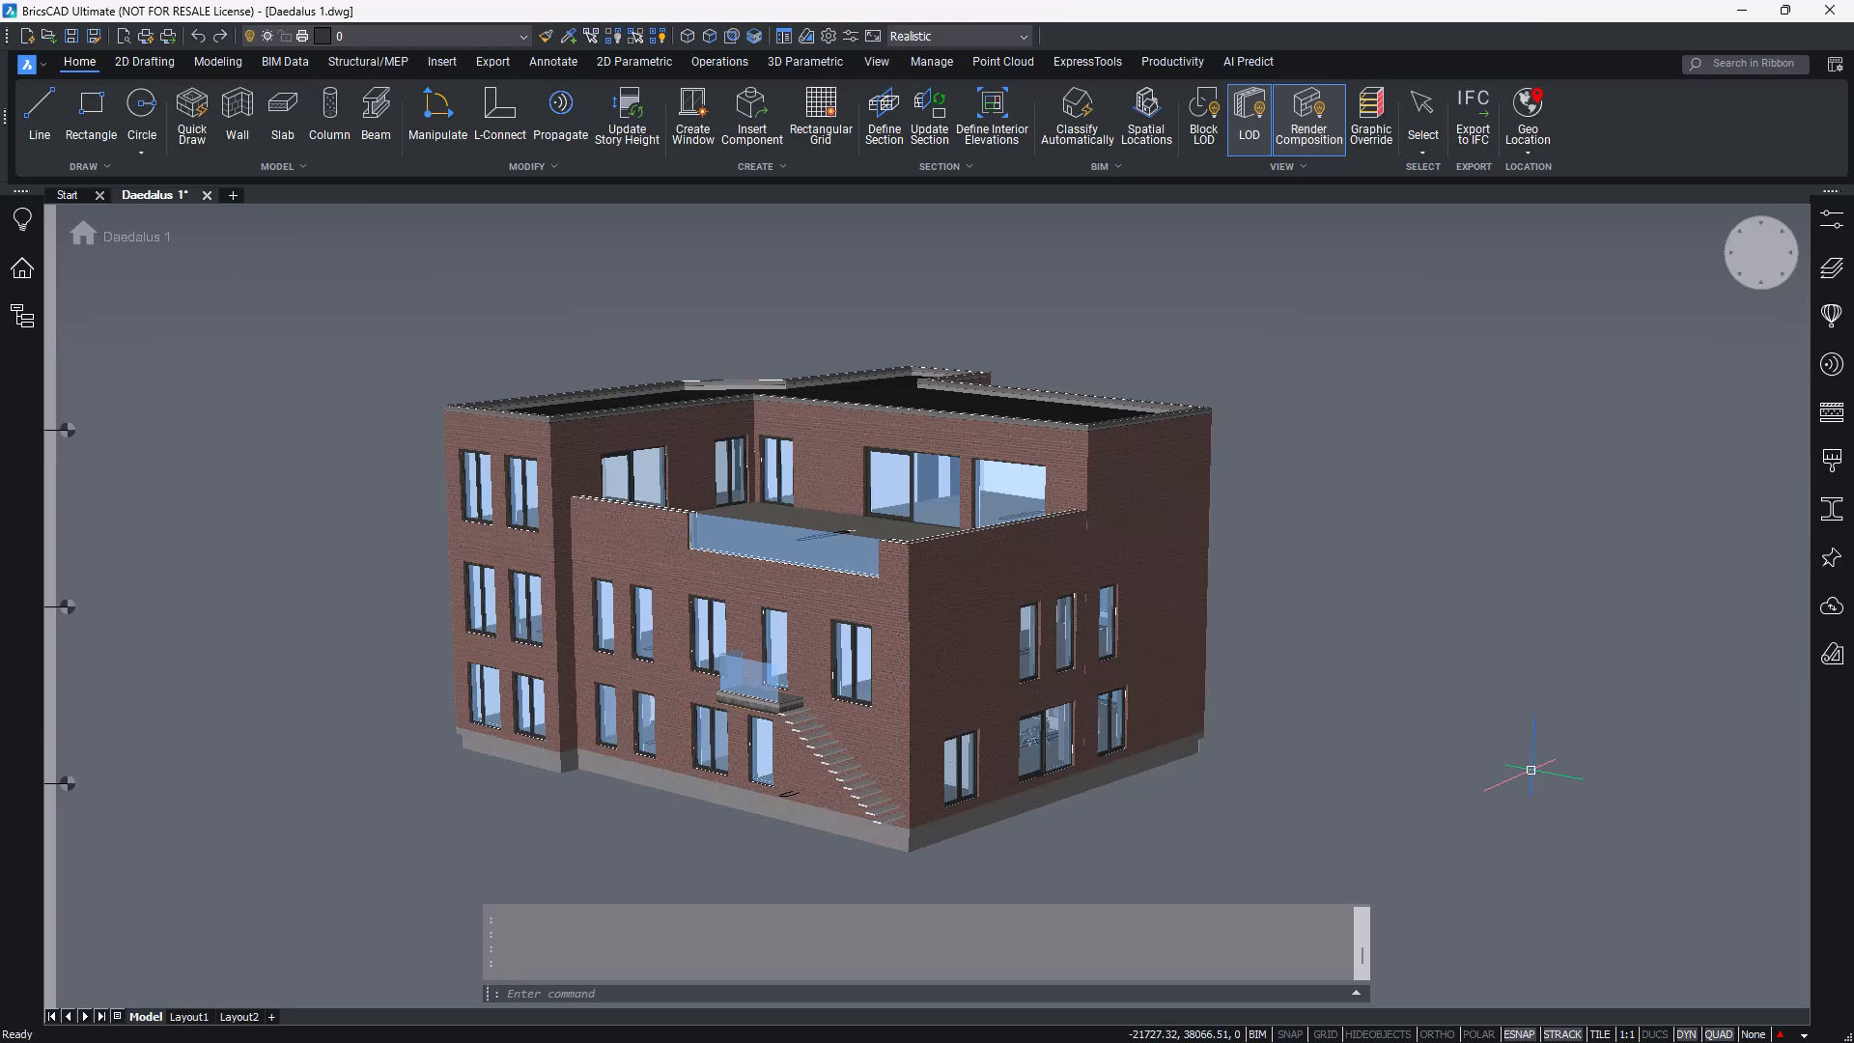
Run SUPPORTFOLDER from the Daedalus 1 model and open the Bim folder inside the support folder.
text(SUPPORT)
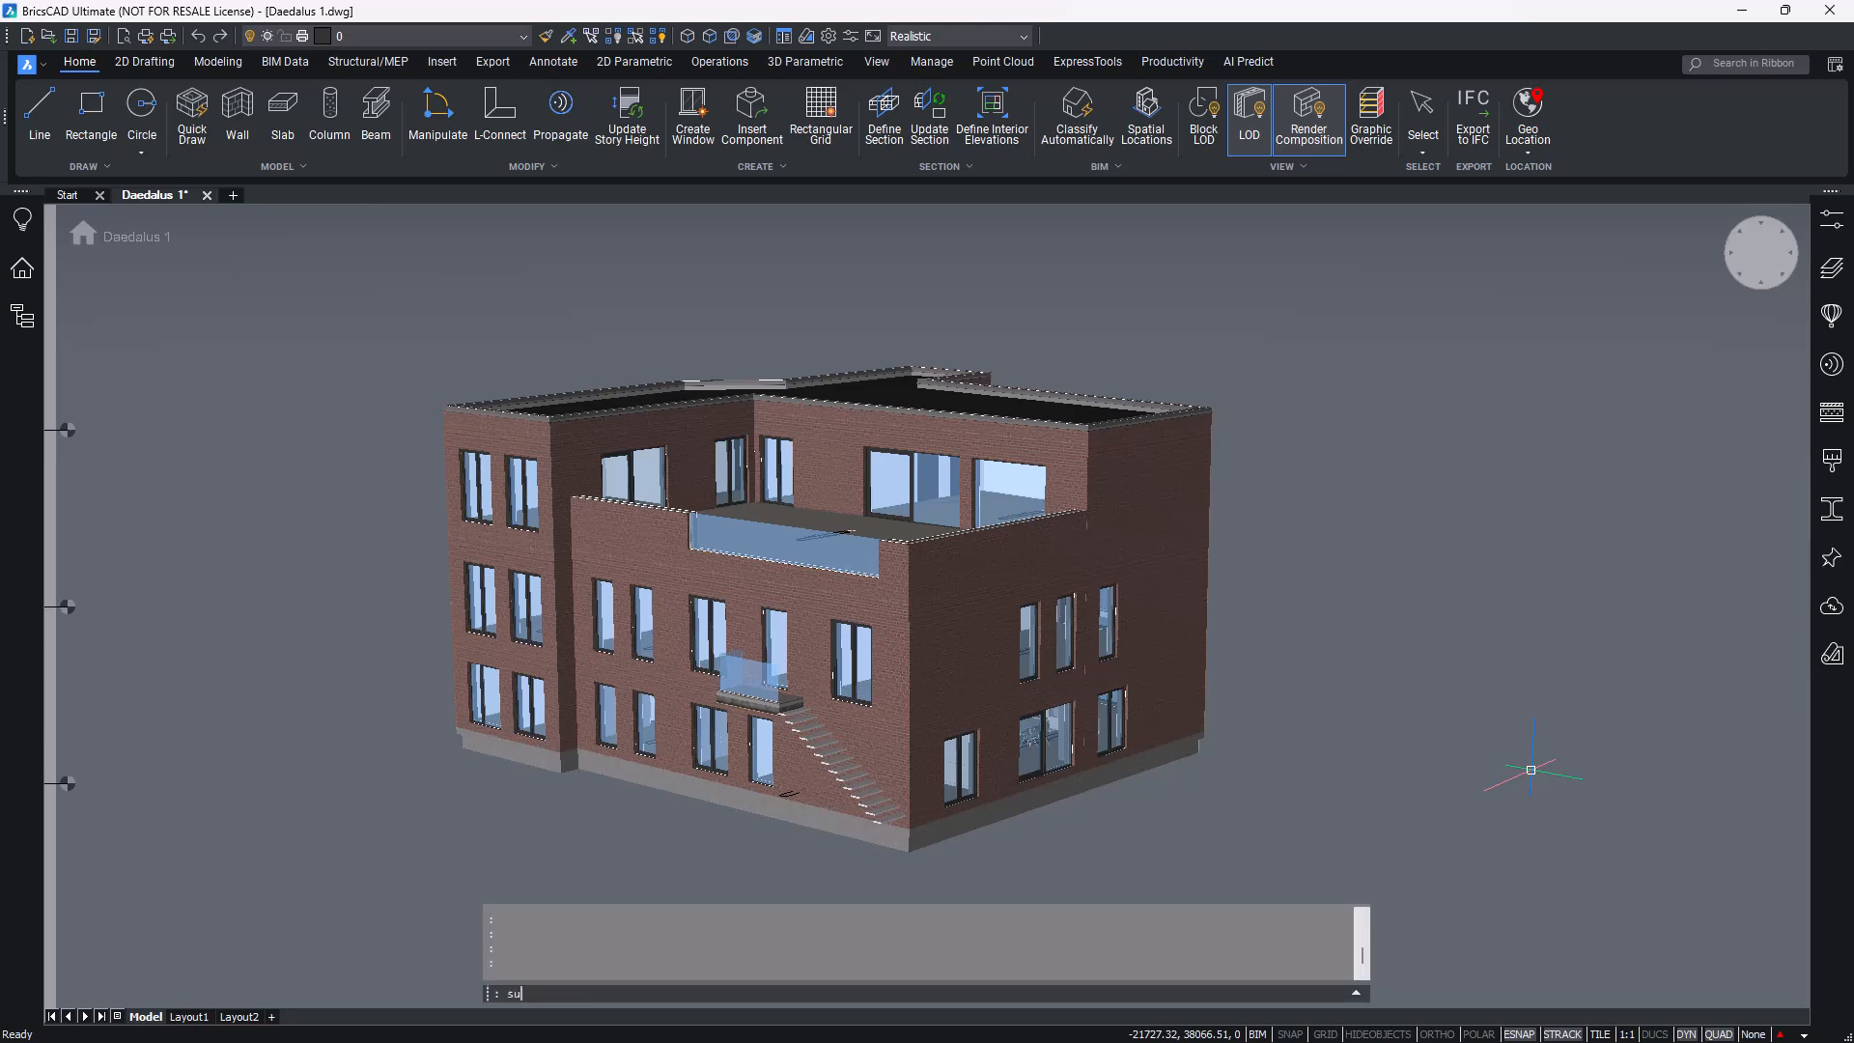
text(FOLDER)
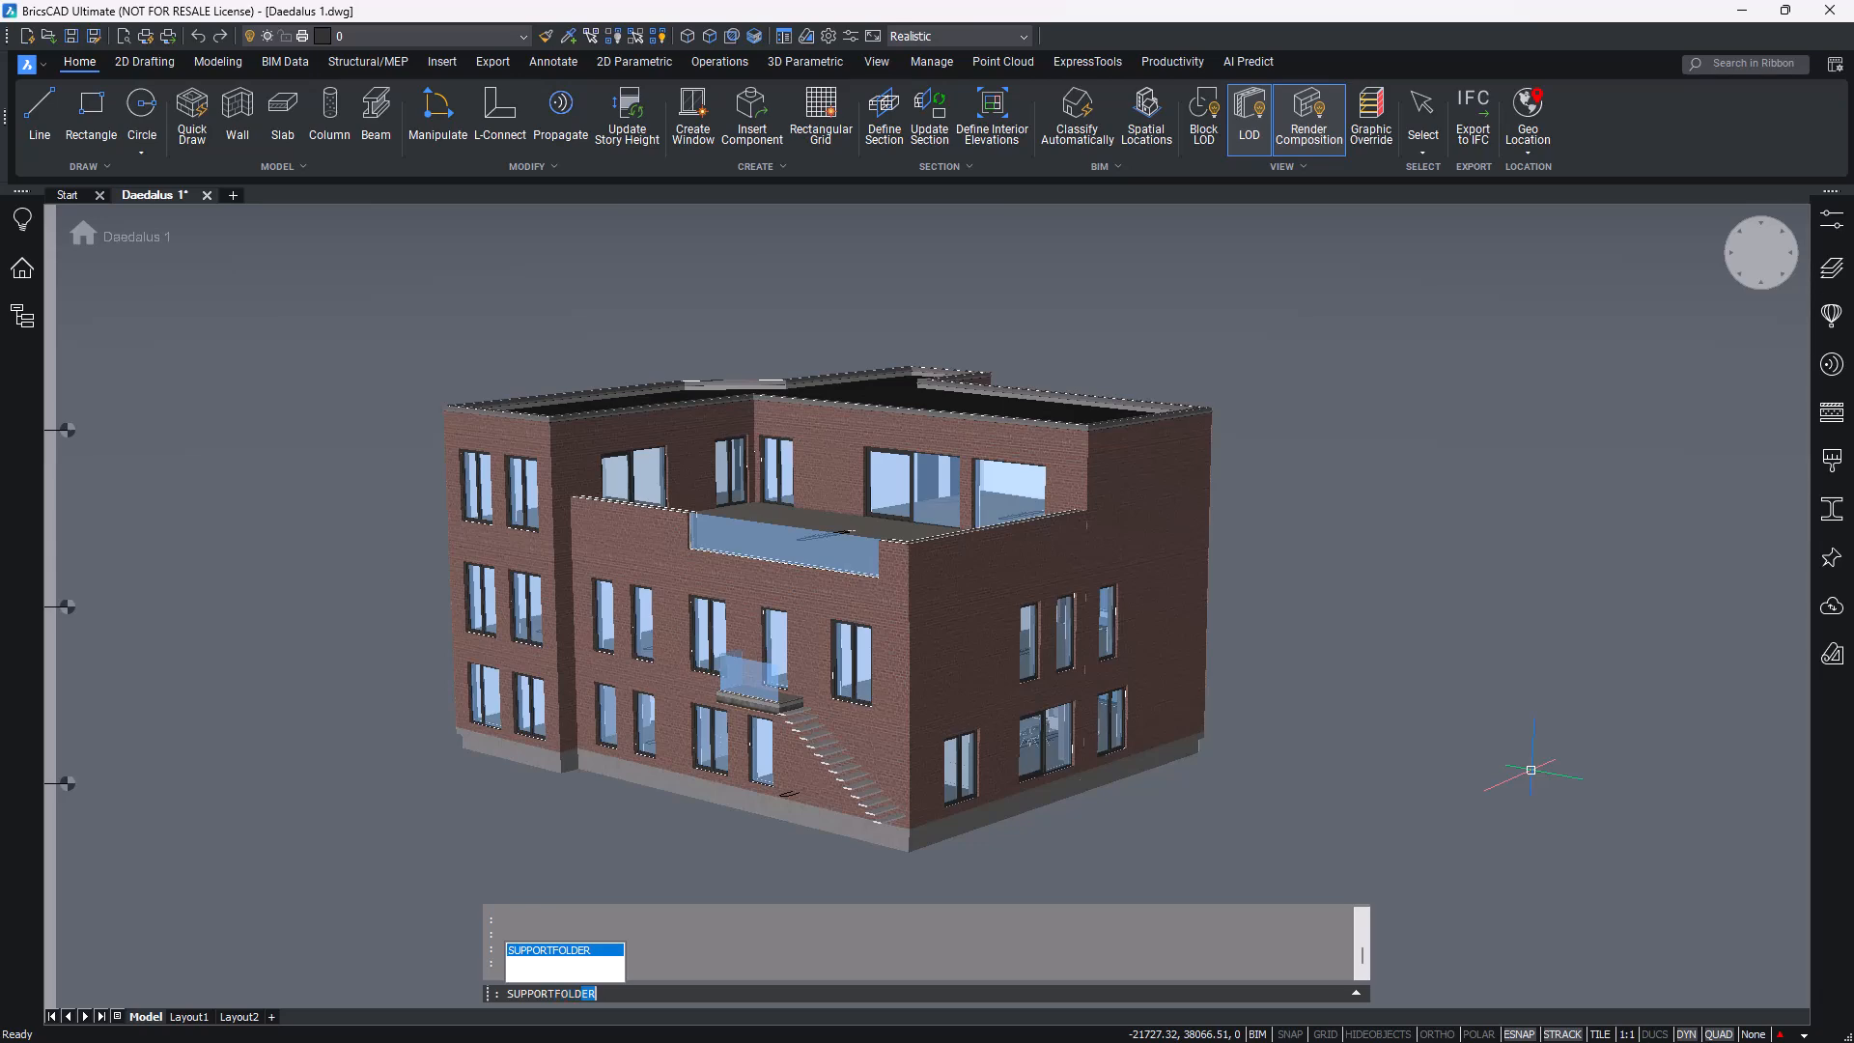
key(Return)
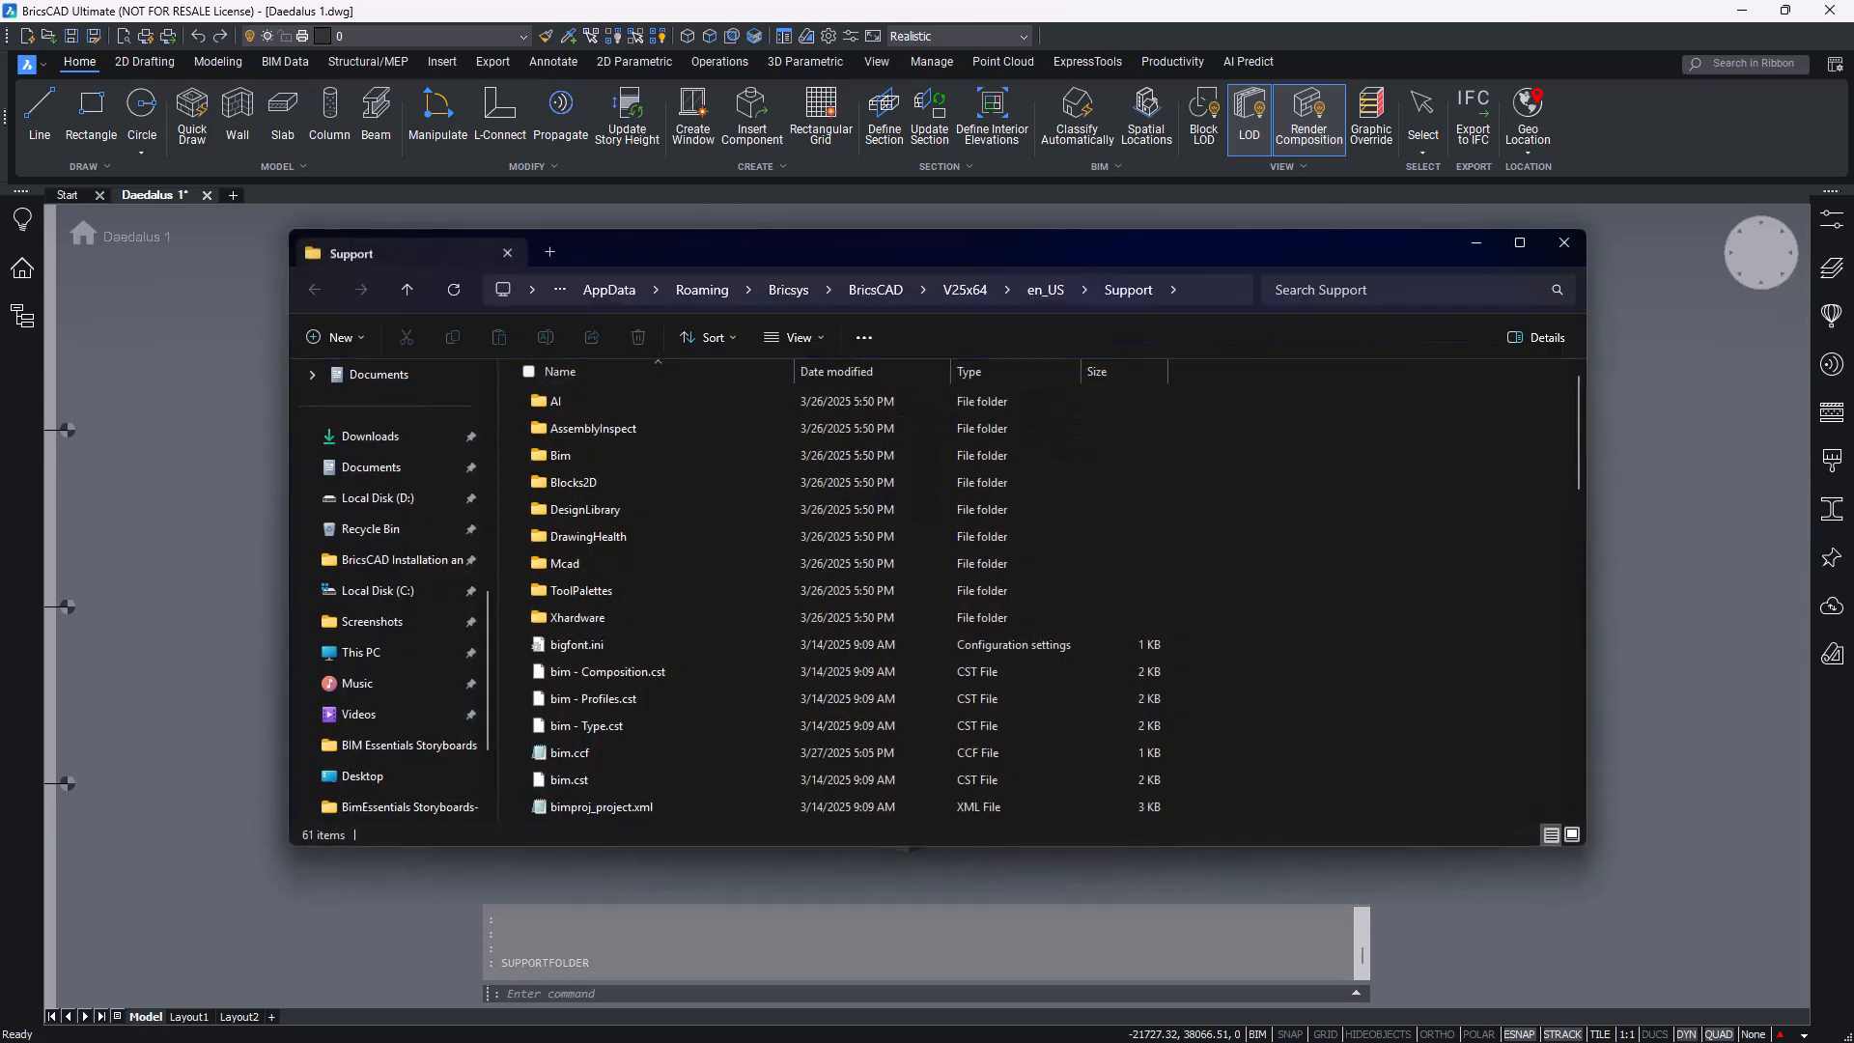
double_click(800, 458)
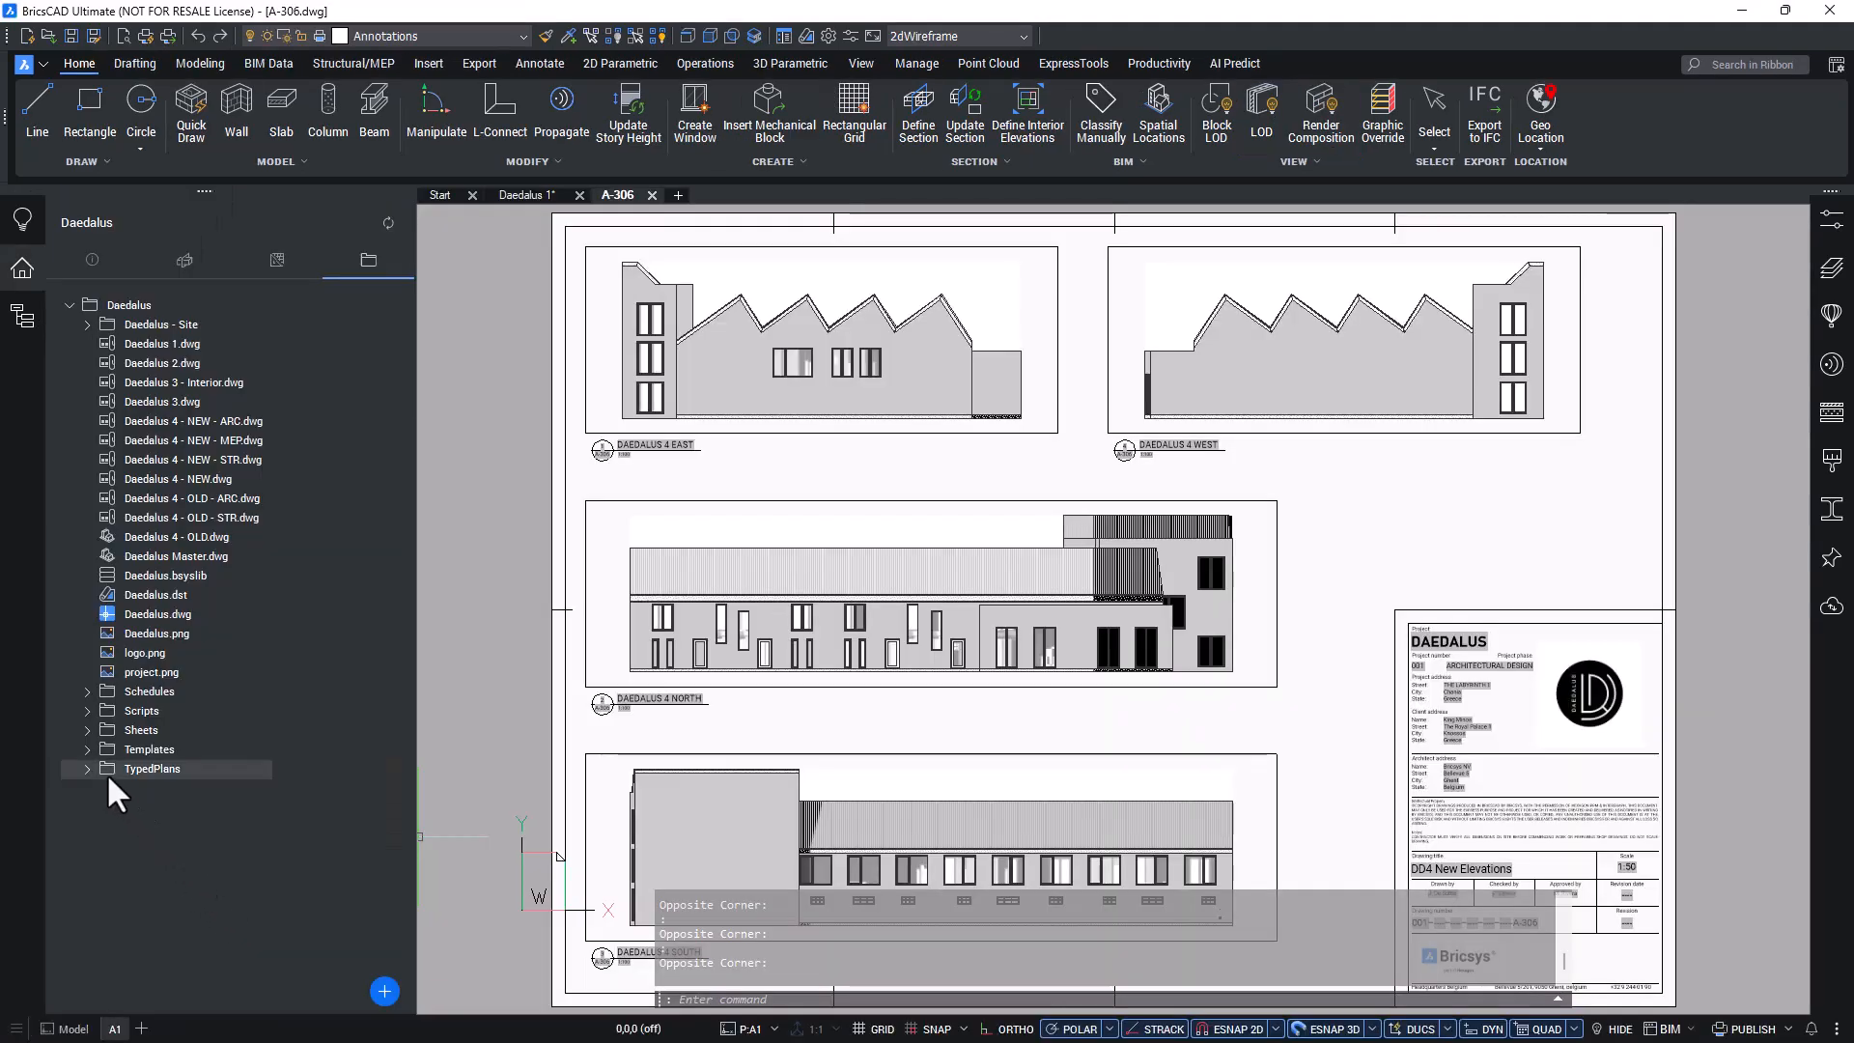
Open Sheet-metric - Daedalus.dwt from the project's Templates folder and inspect its A0 L and A1 L layouts and the A1 L title block.
click(86, 750)
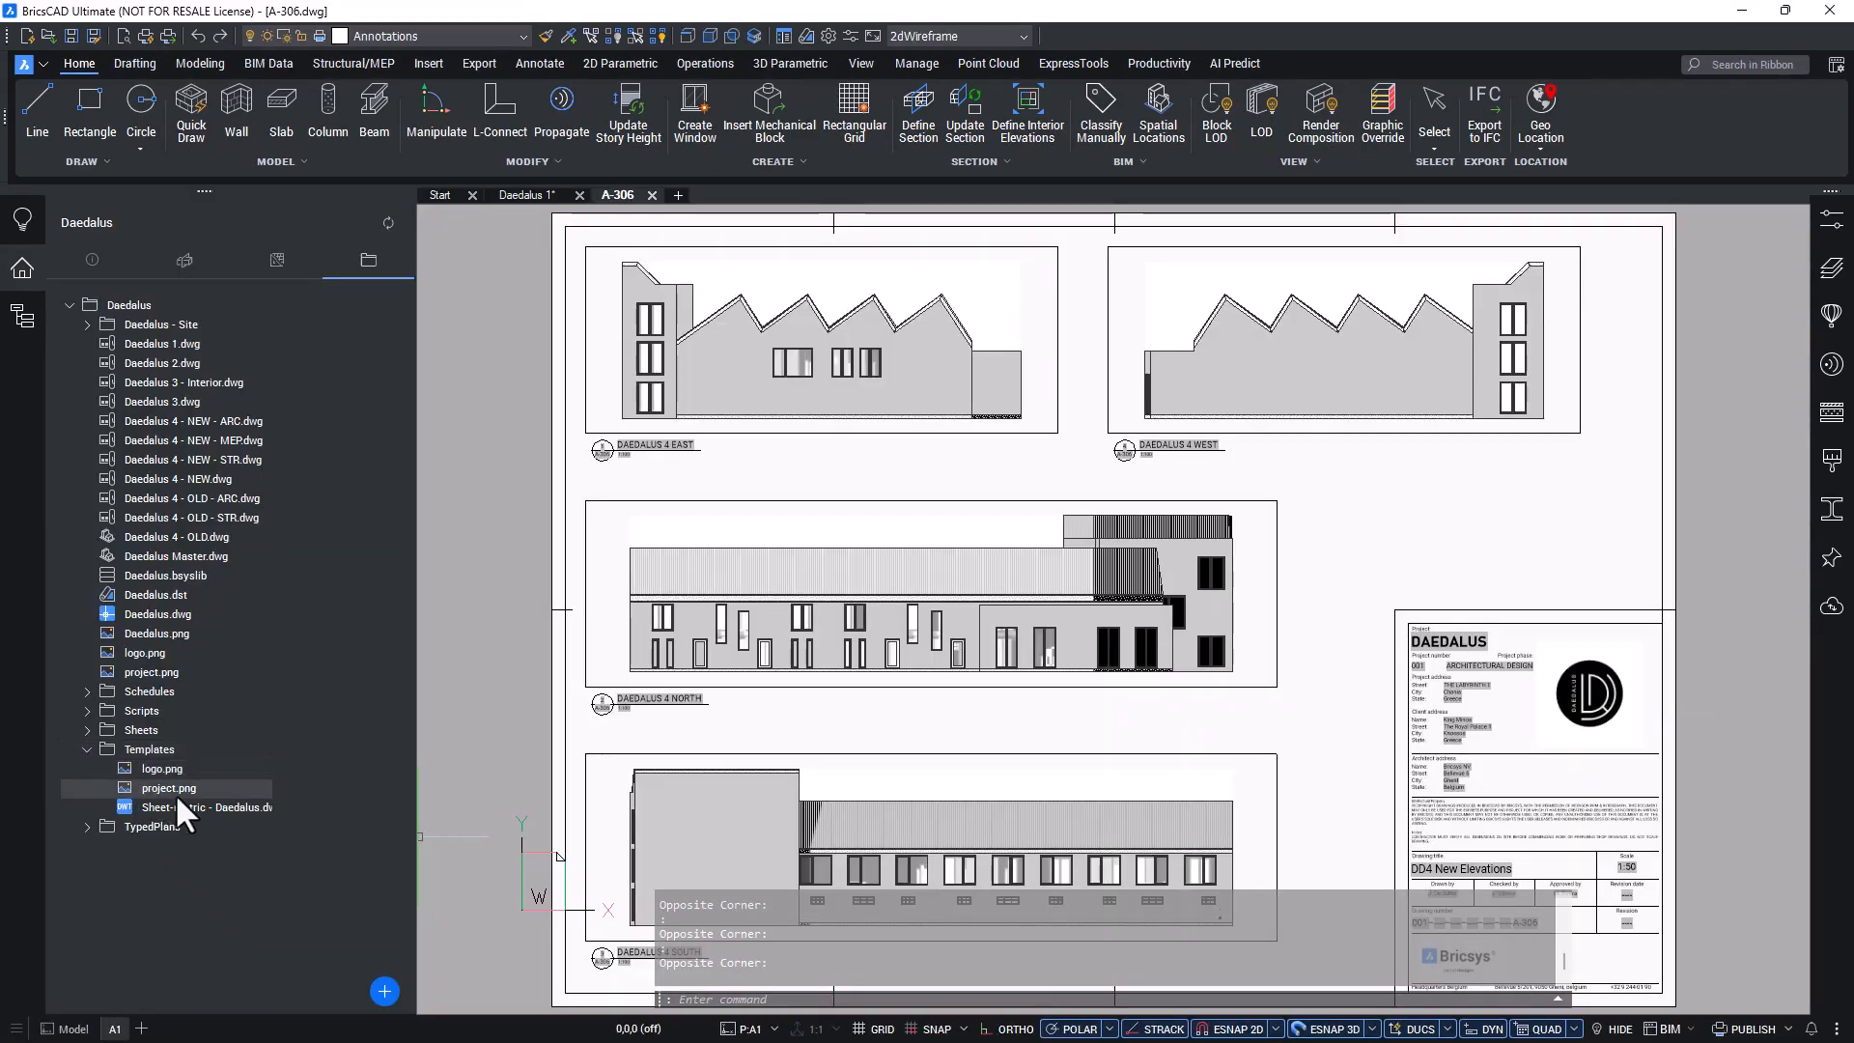
double_click(213, 807)
click(116, 1028)
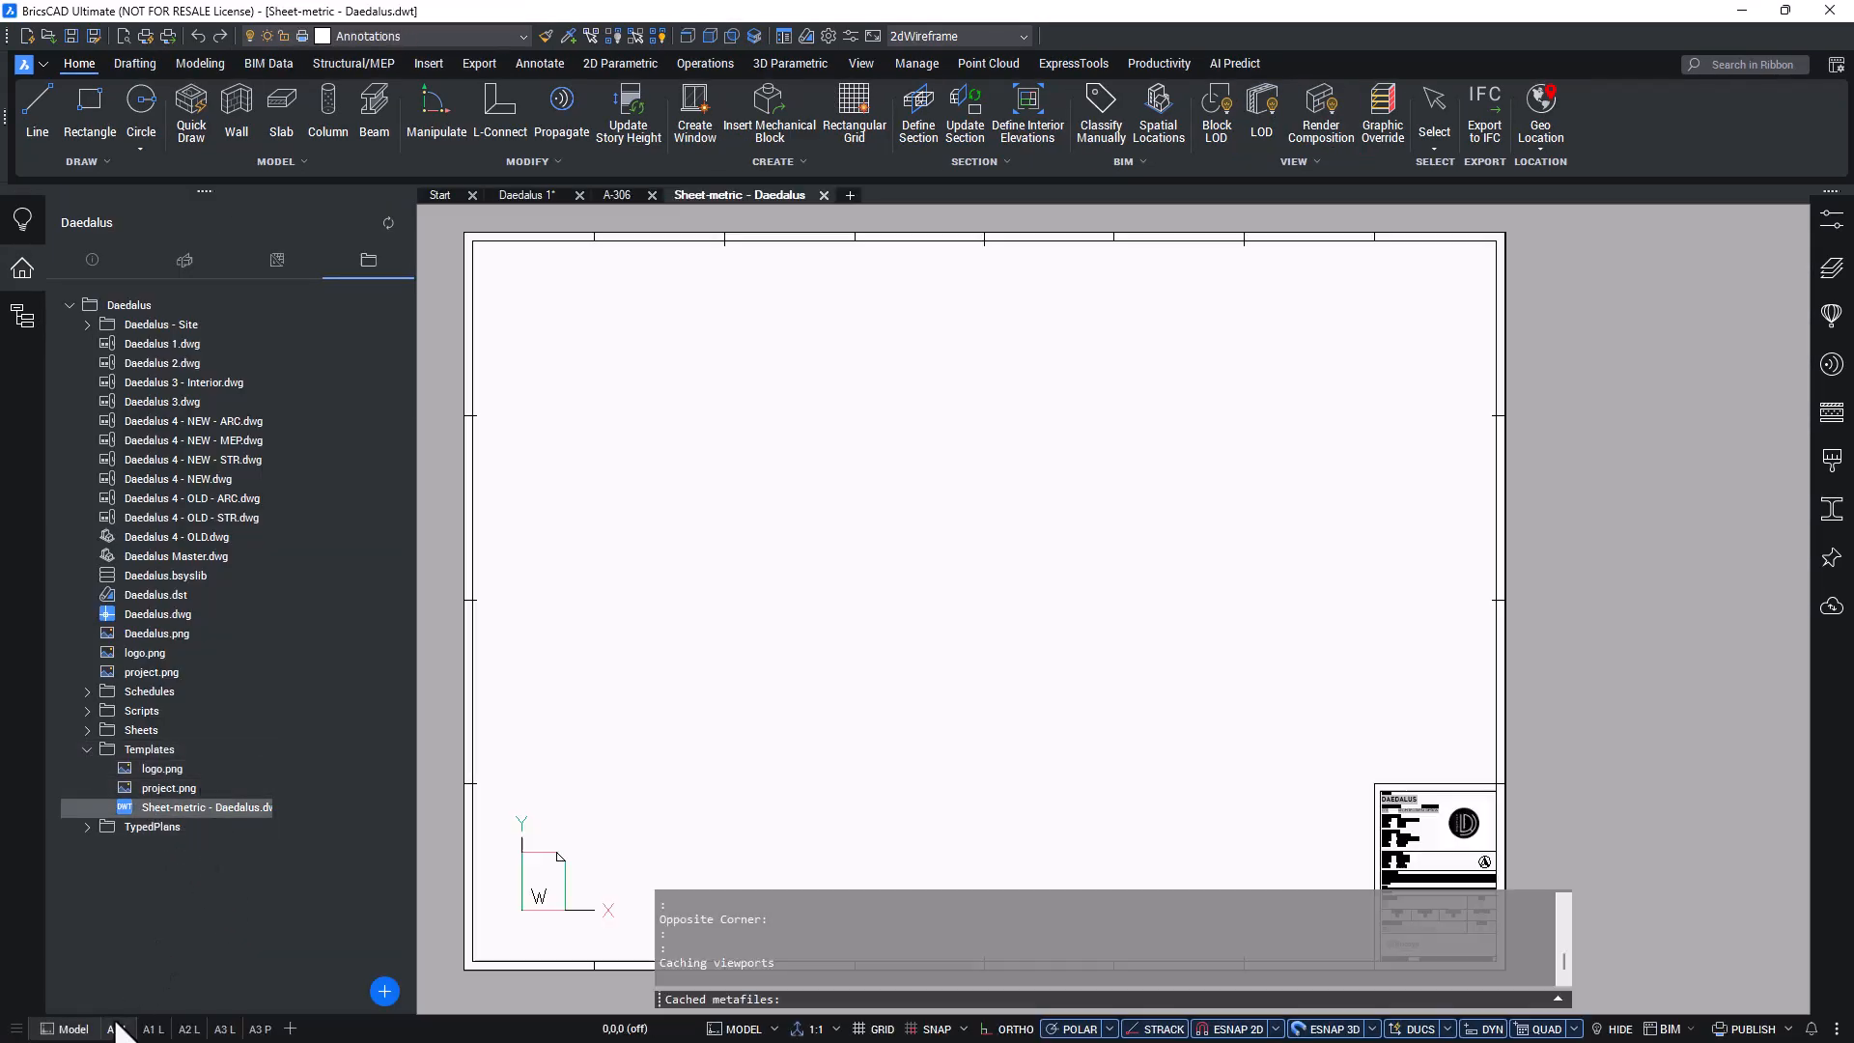
click(149, 1029)
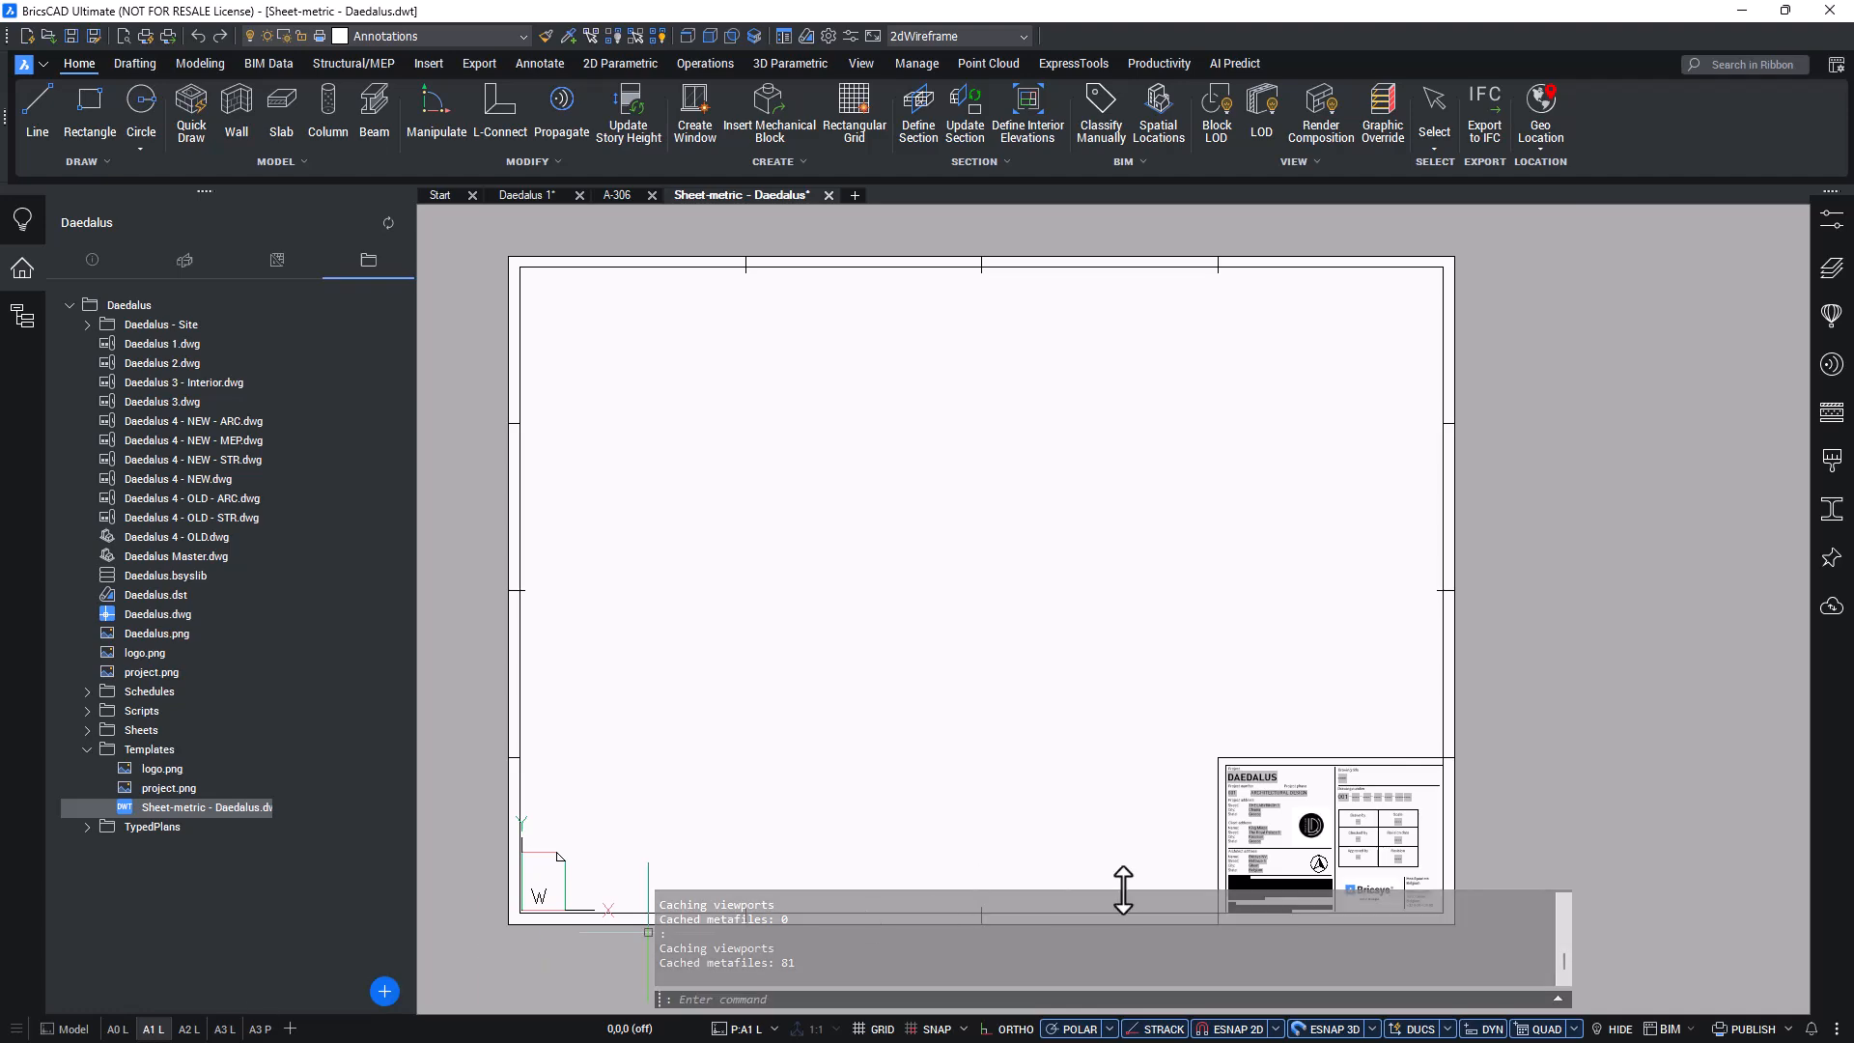
scroll(1255, 889, up, 6)
middle_drag(1186, 790, 1105, 689)
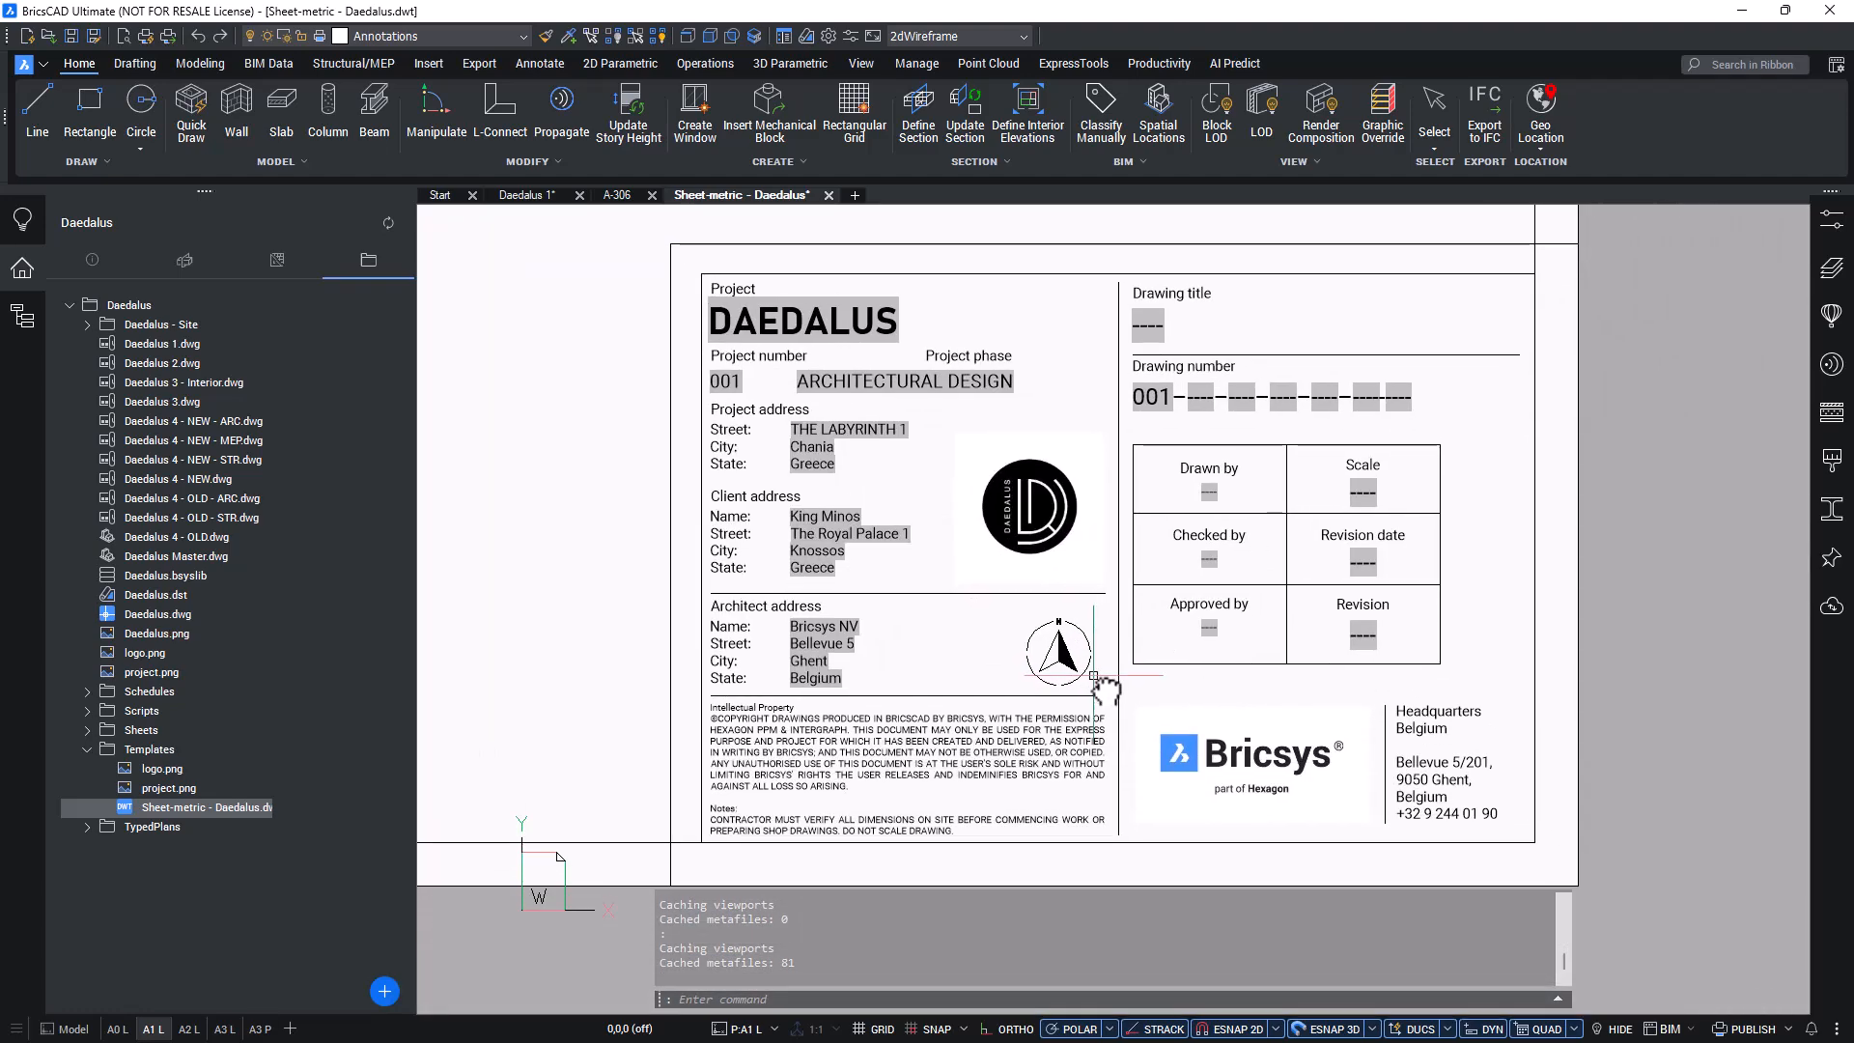
middle_click(1106, 688)
middle_click(1106, 689)
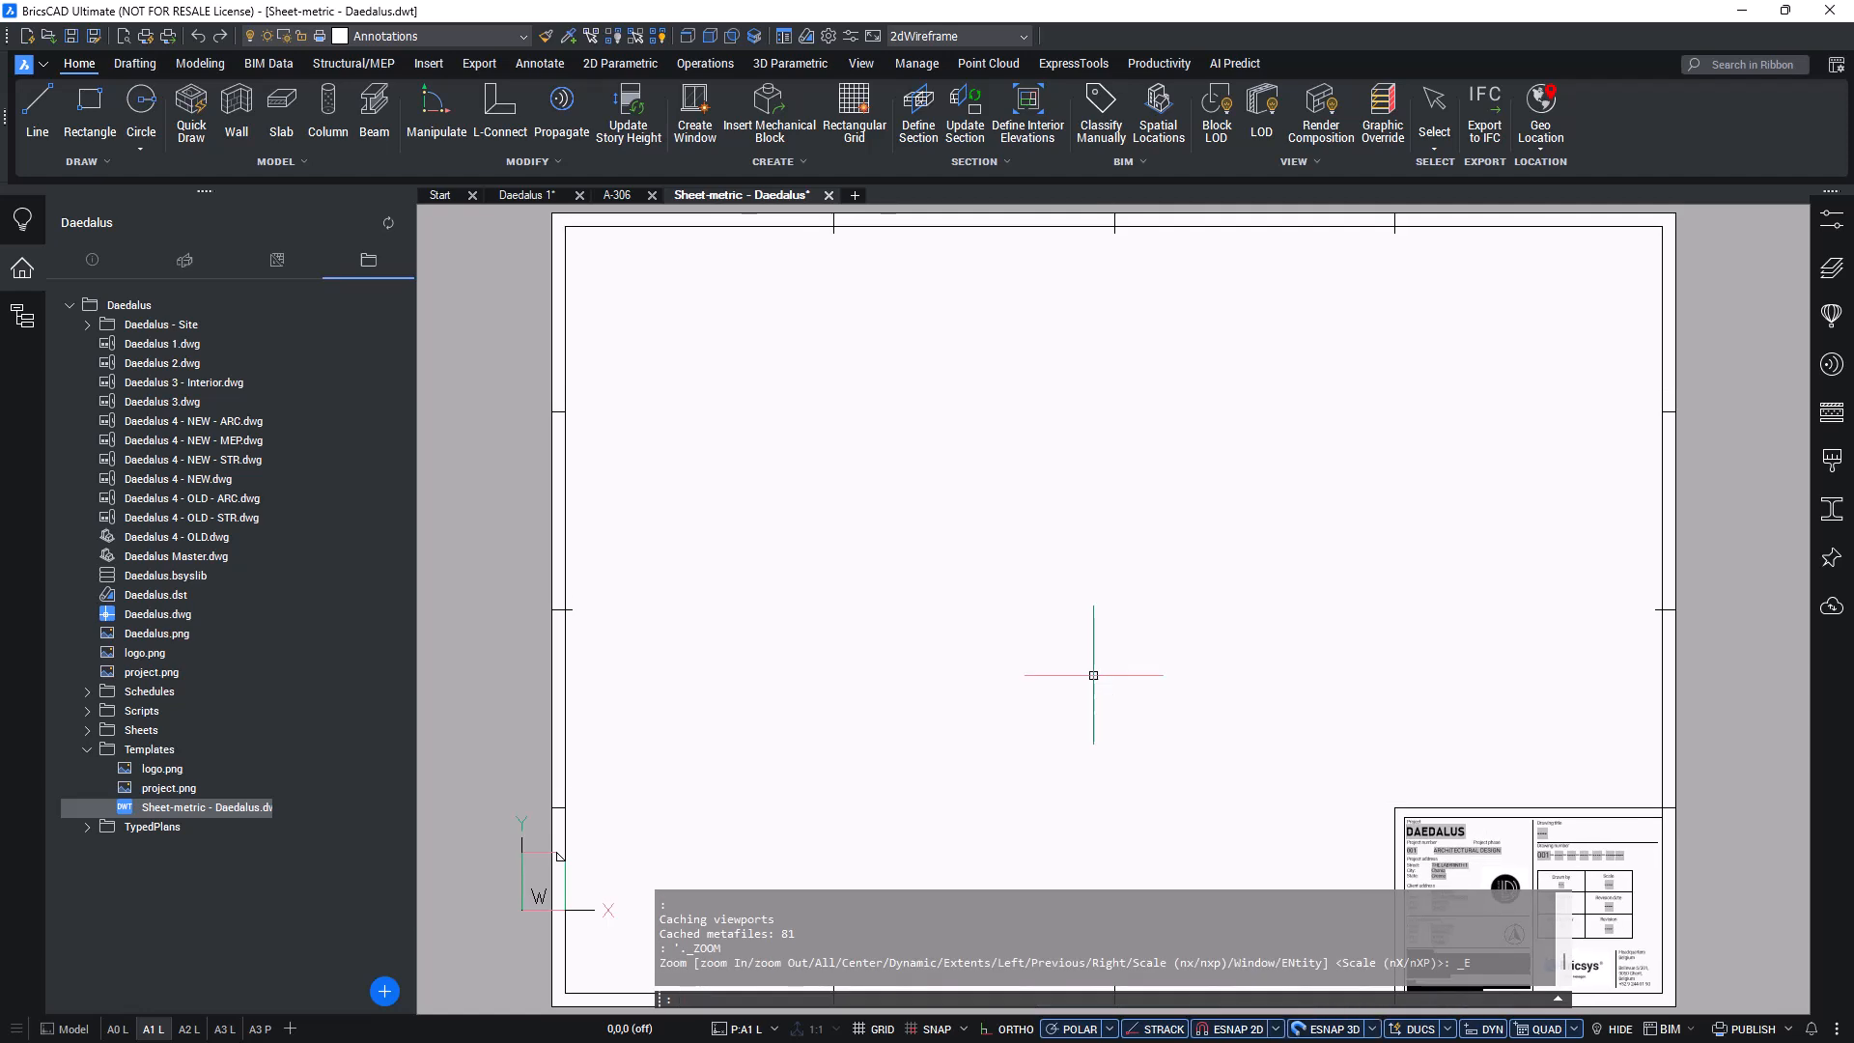
Browse the template drawings available for the project's sheet template layout, including those in the en_US Templates folder, without choosing one.
click(114, 259)
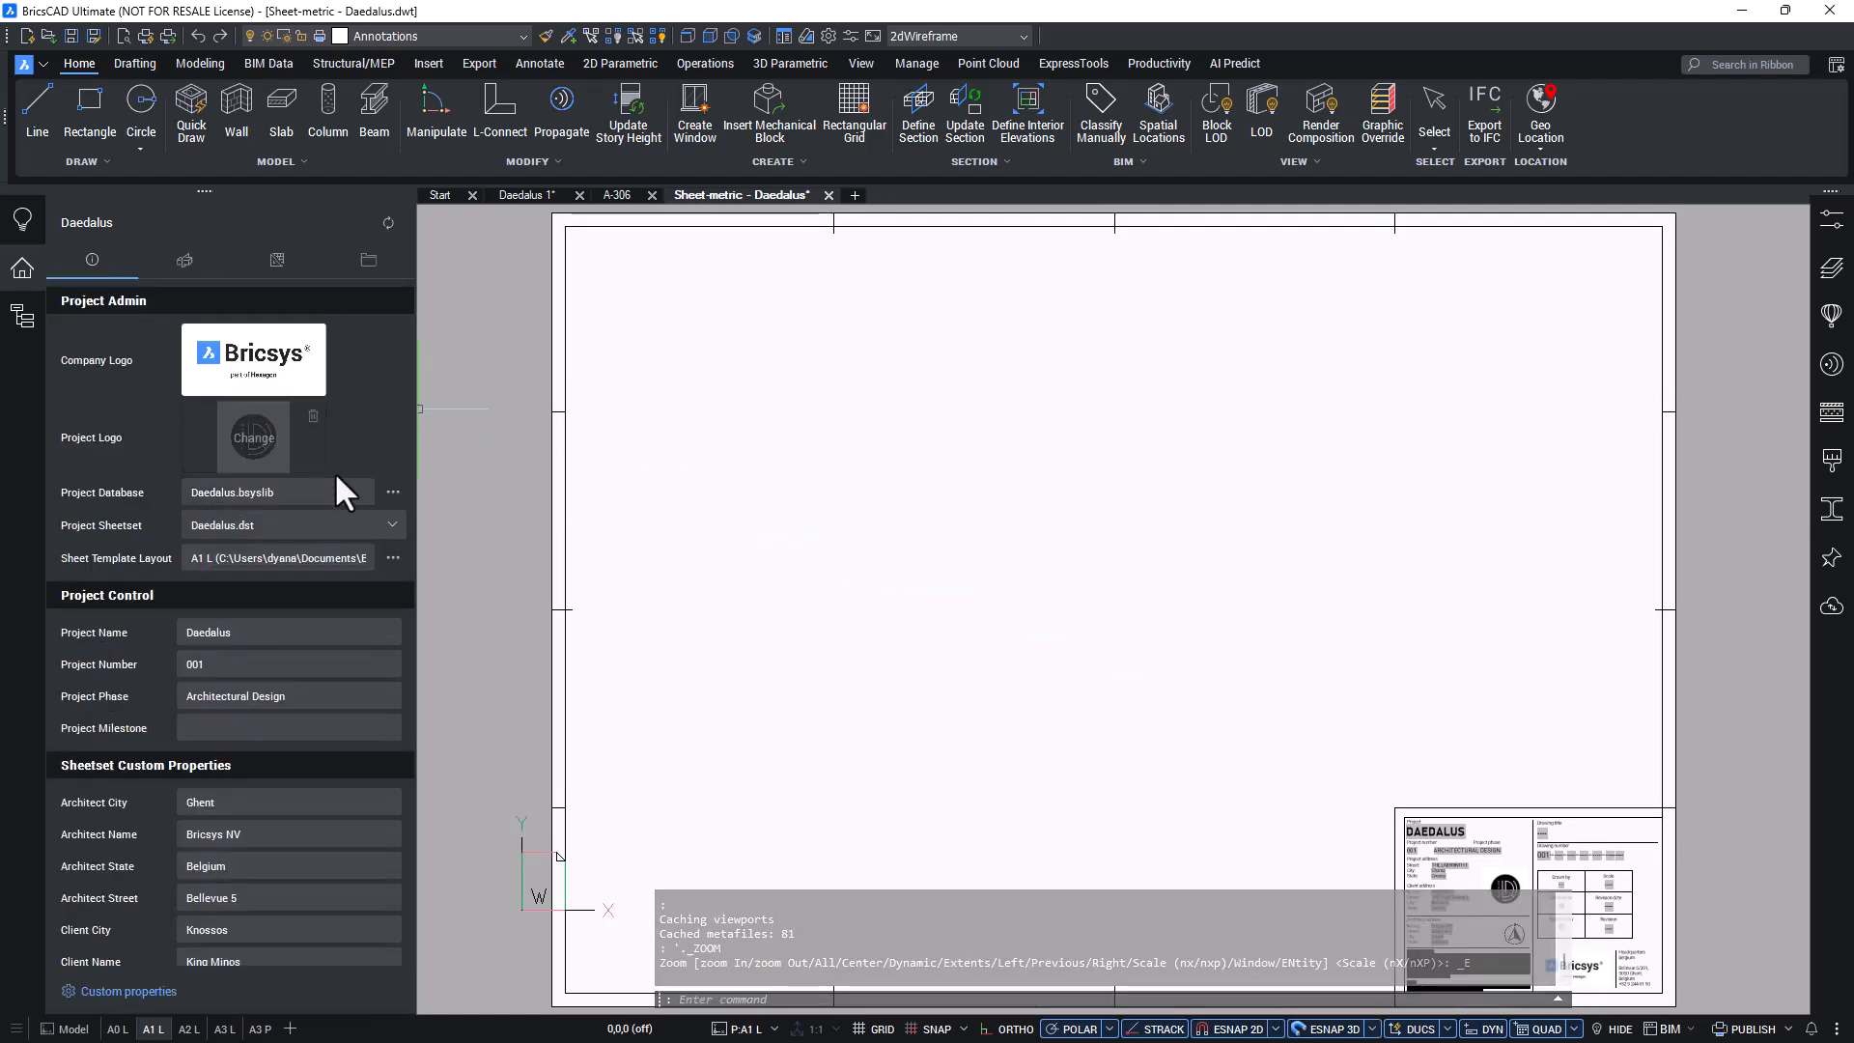
click(398, 558)
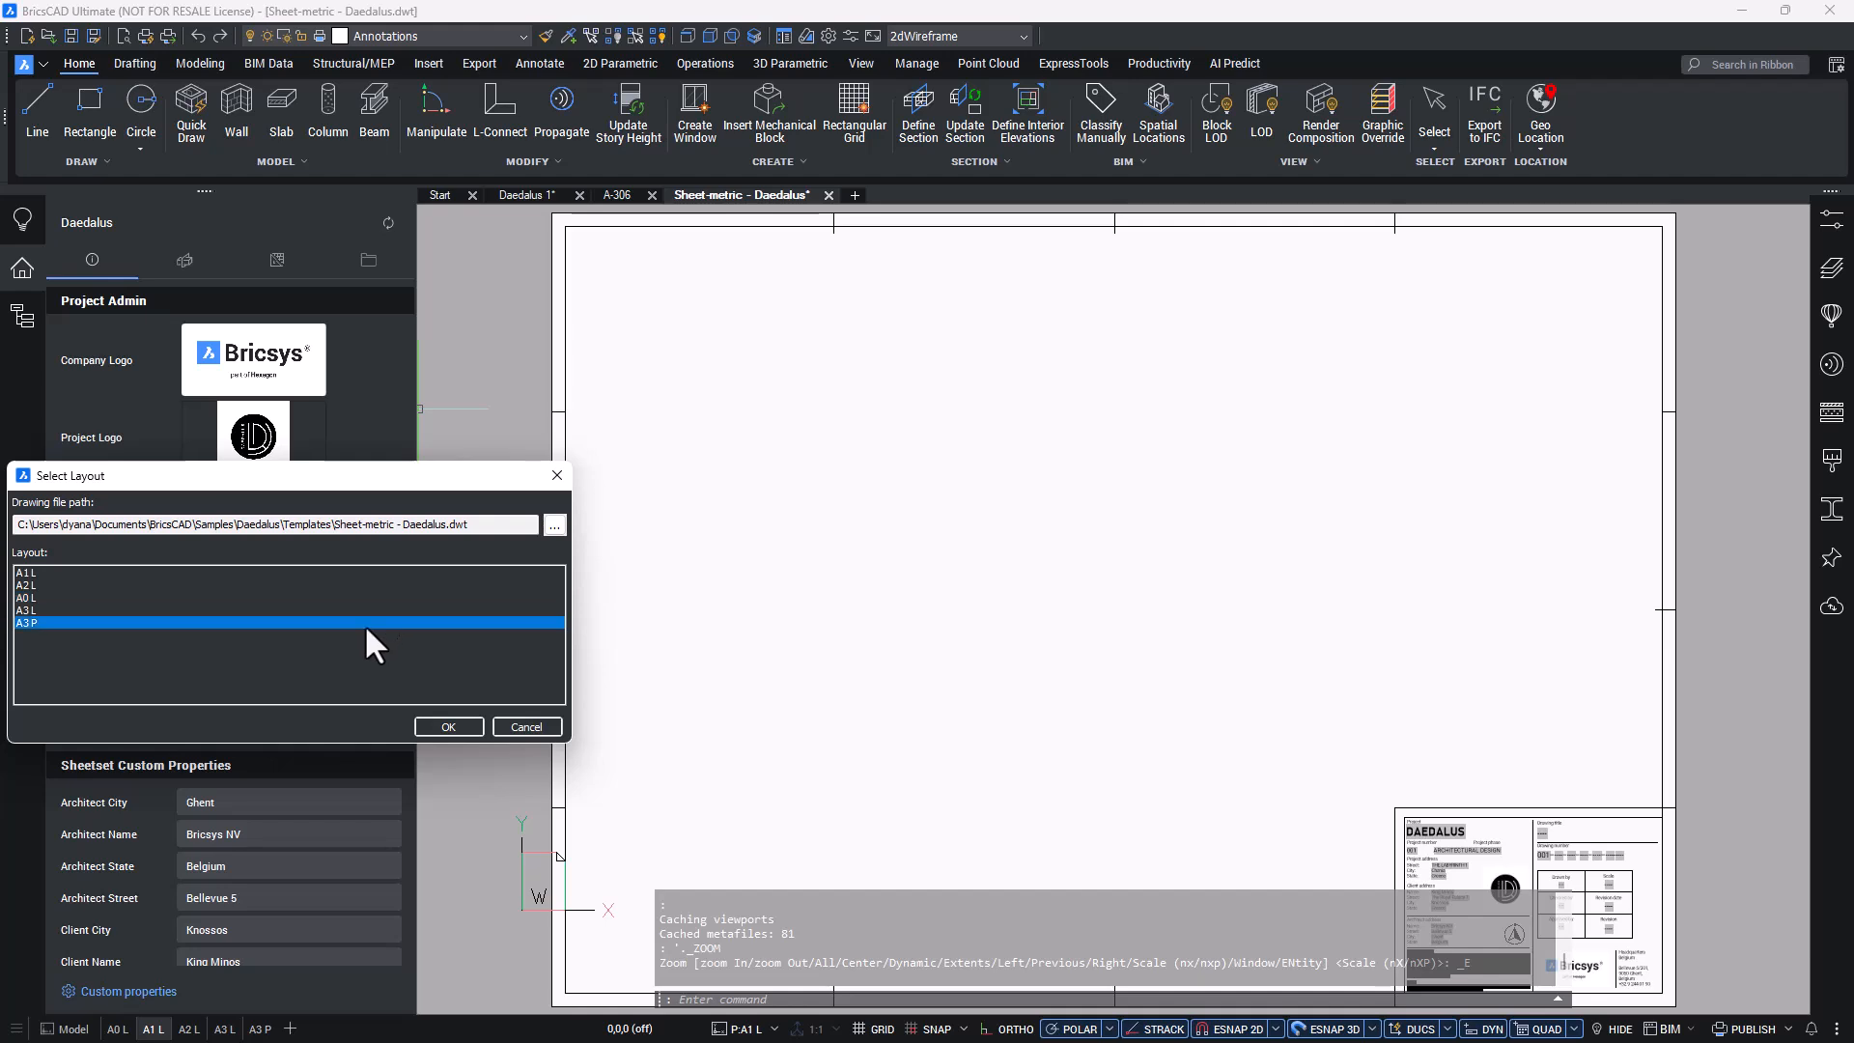
click(554, 525)
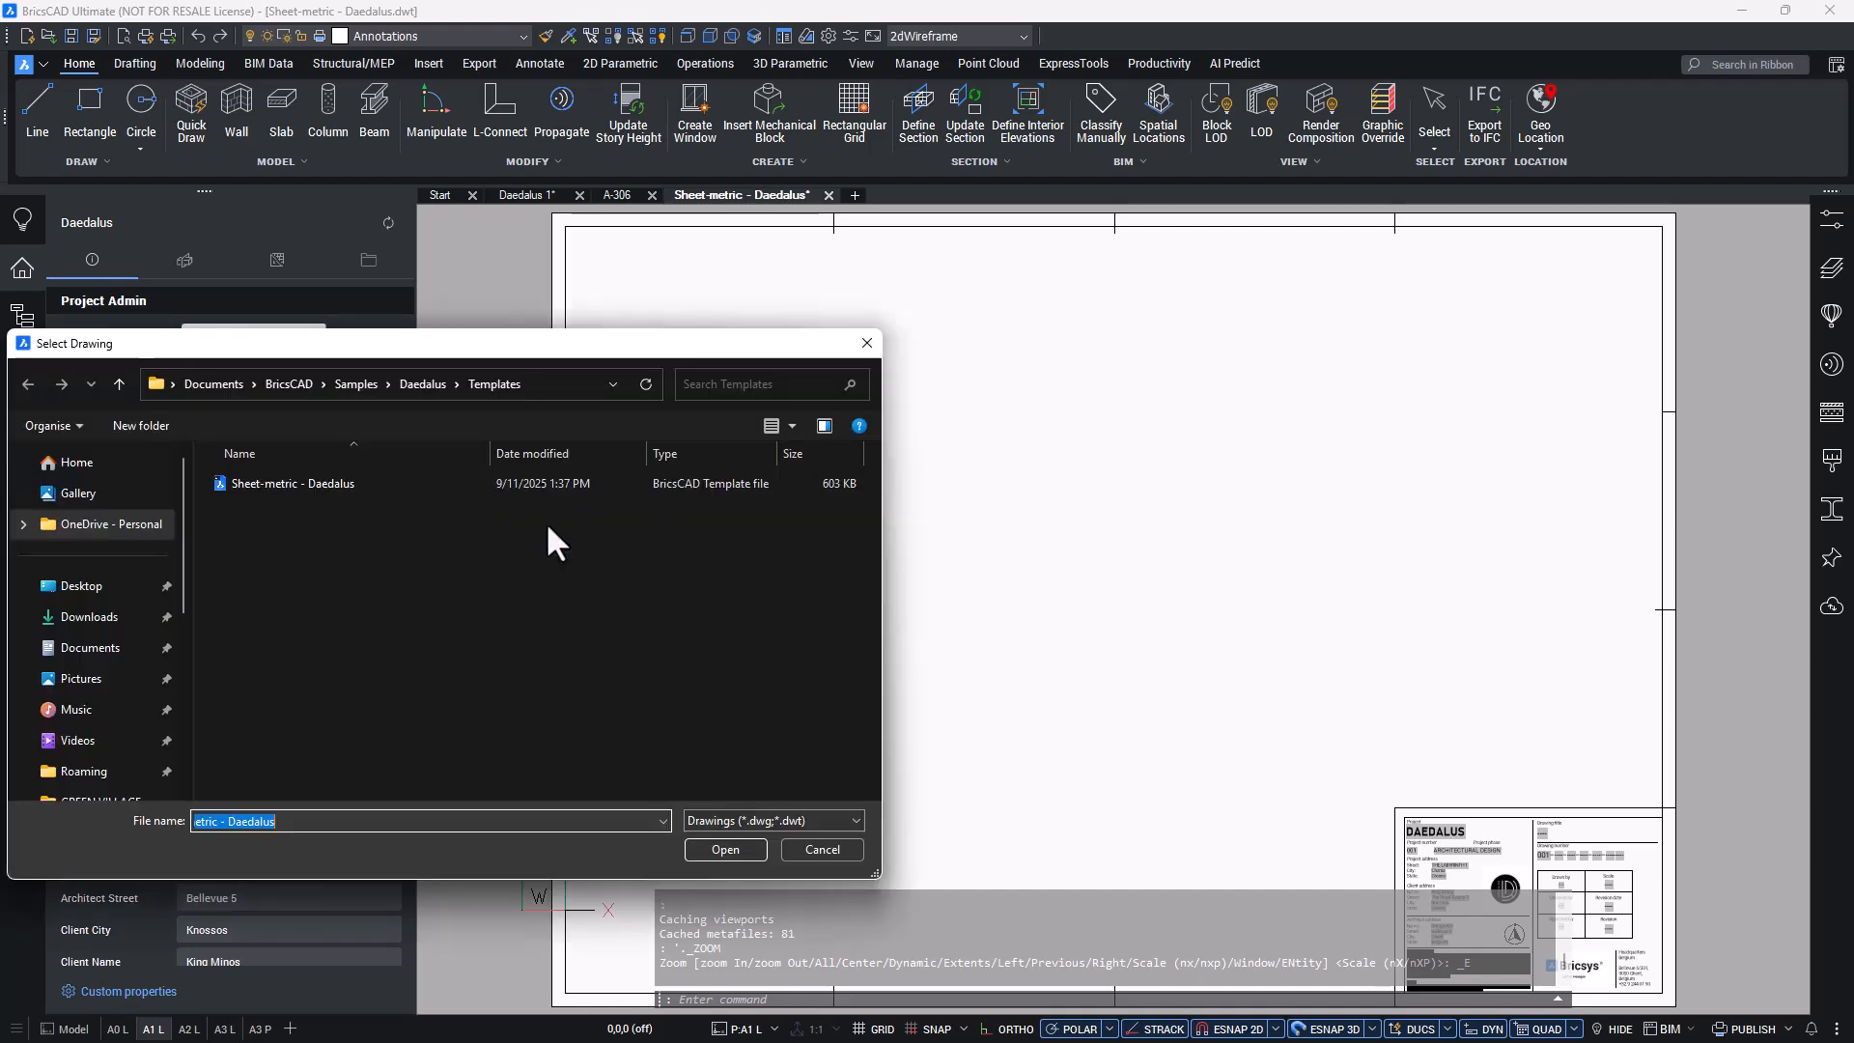
double_click(426, 483)
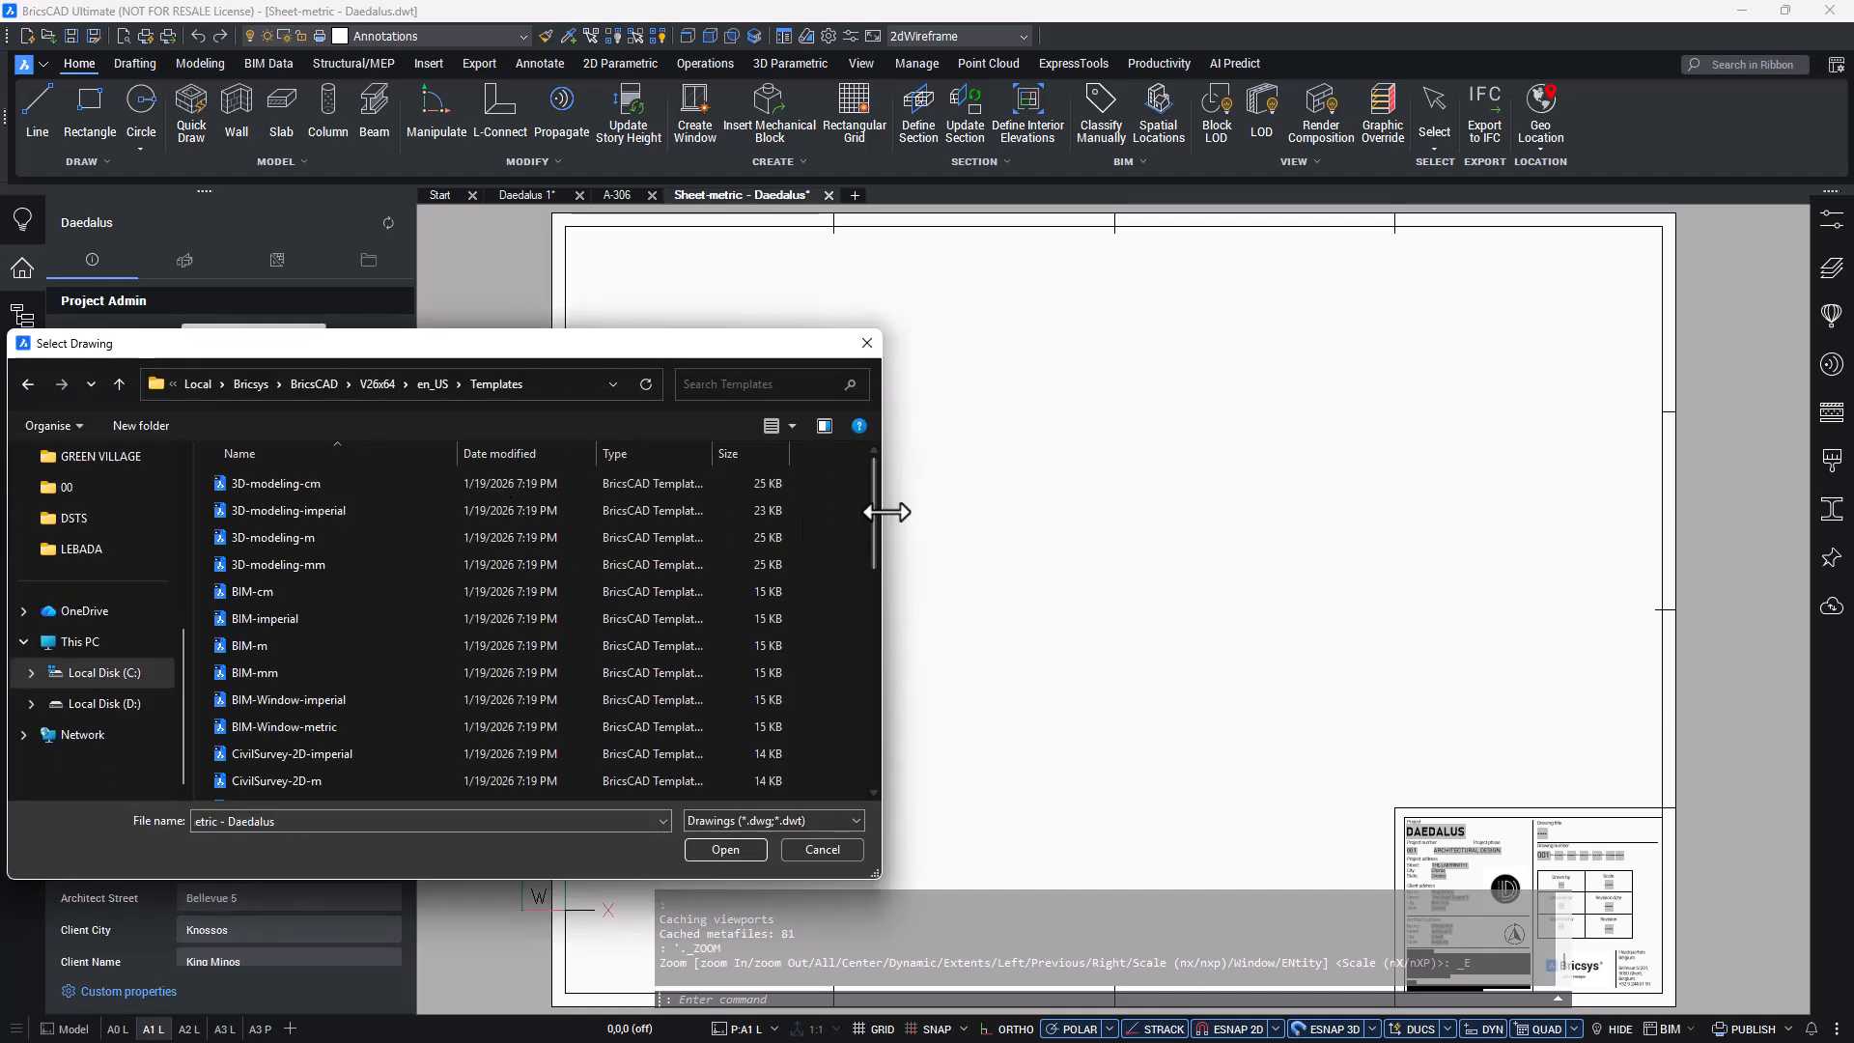
drag(872, 514, 855, 736)
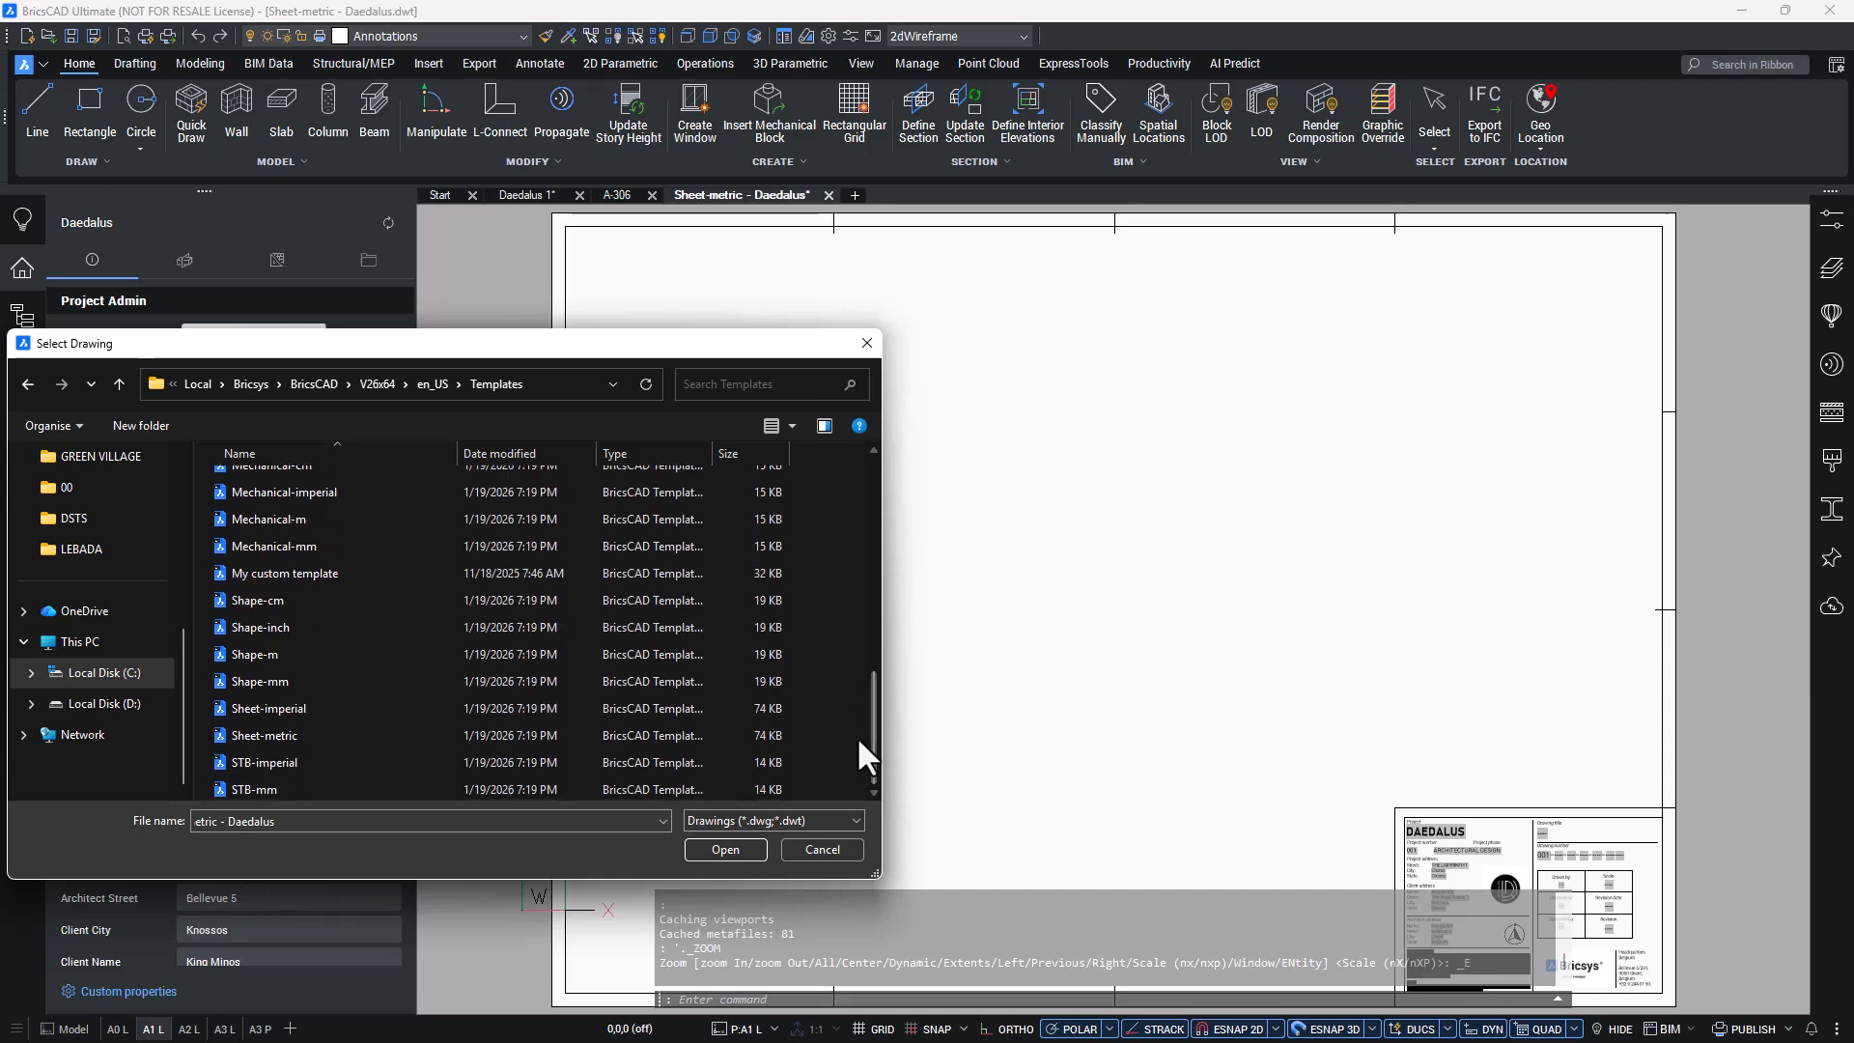
key(Escape)
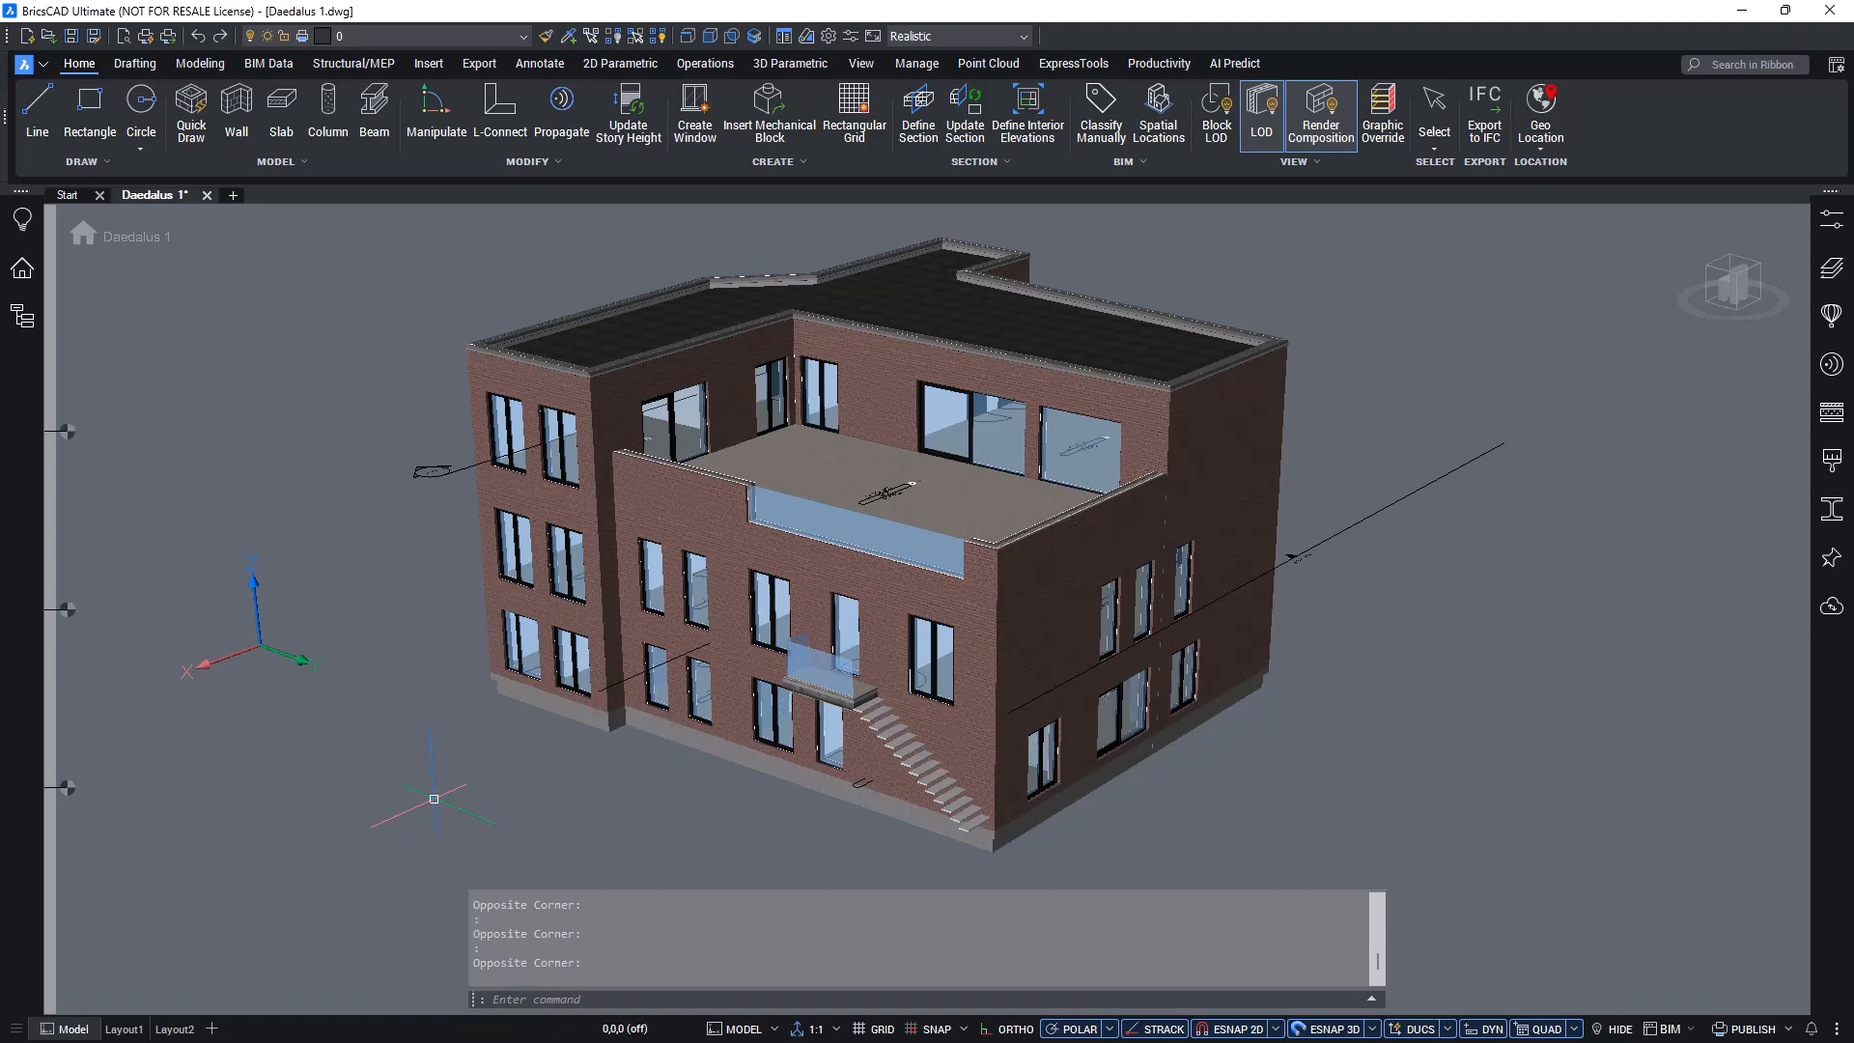
Run SUPPORTFOLDER and open the _SectionSettings drawing from the Bim\Sections support folder.
text(SUPPORTFOLDER)
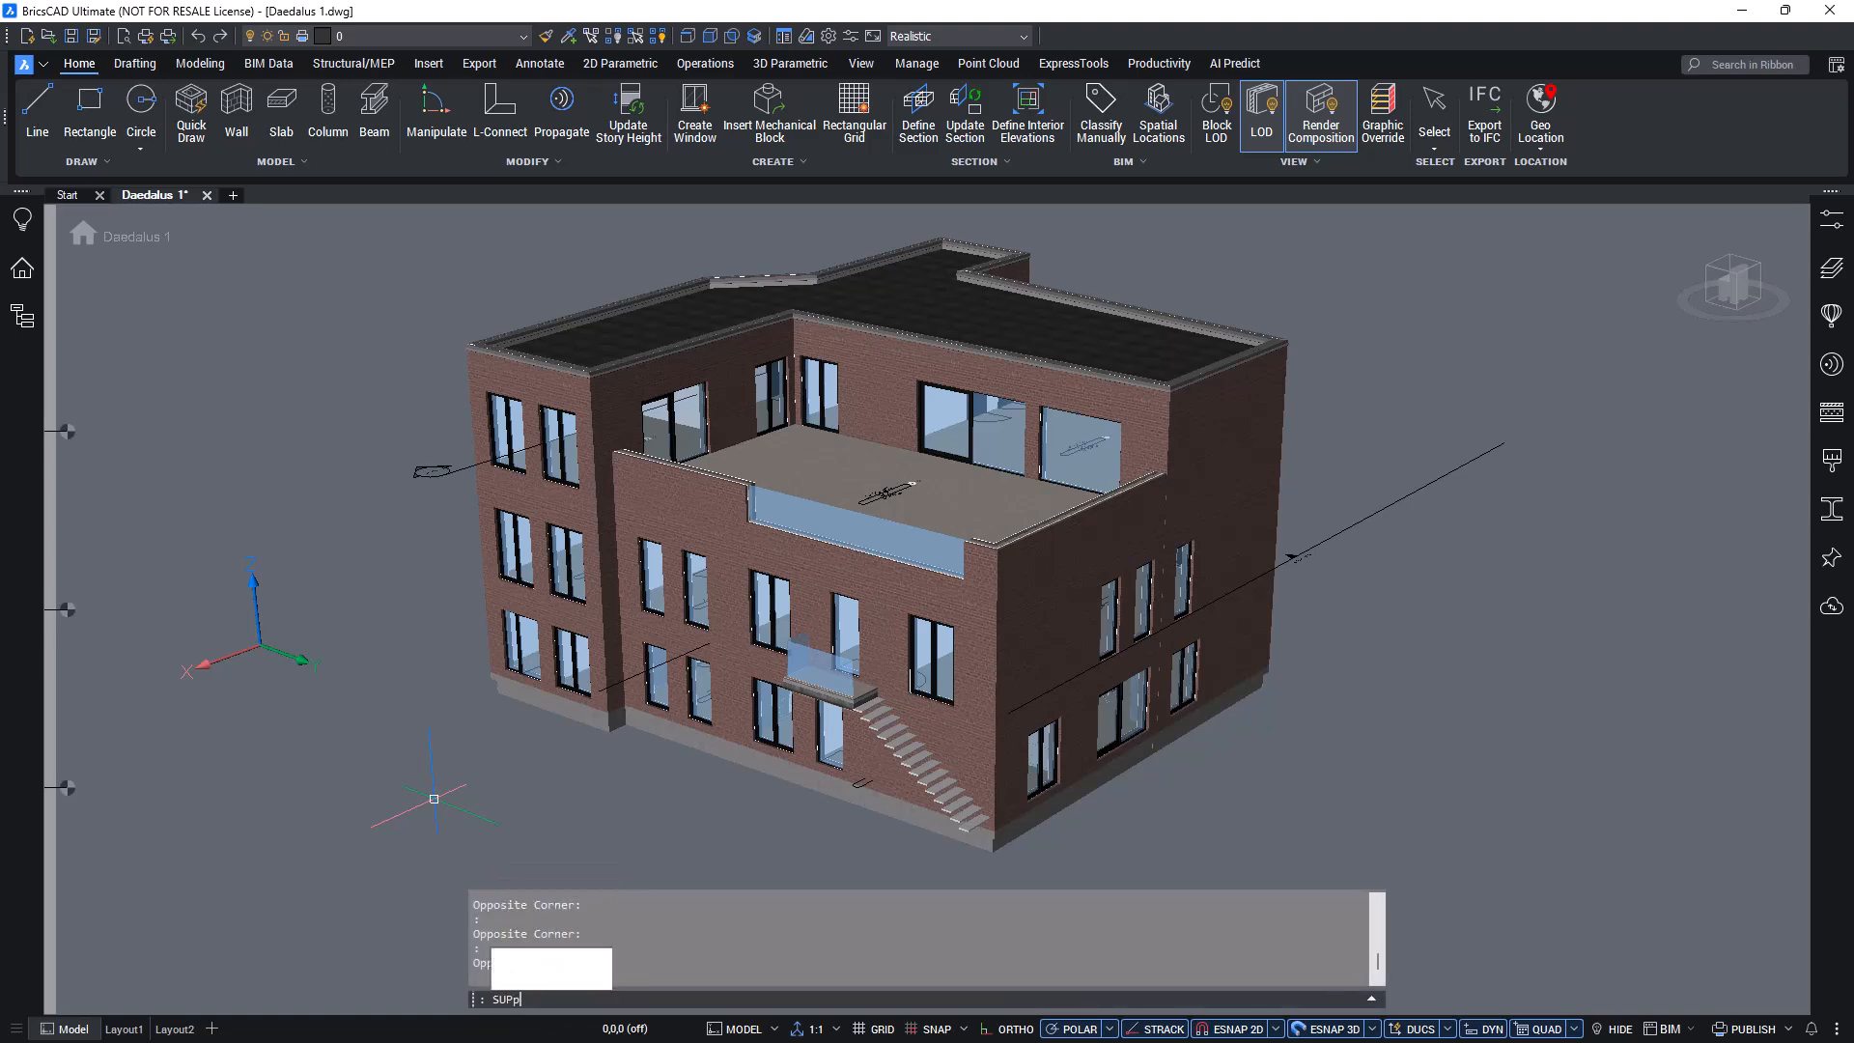
key(Return)
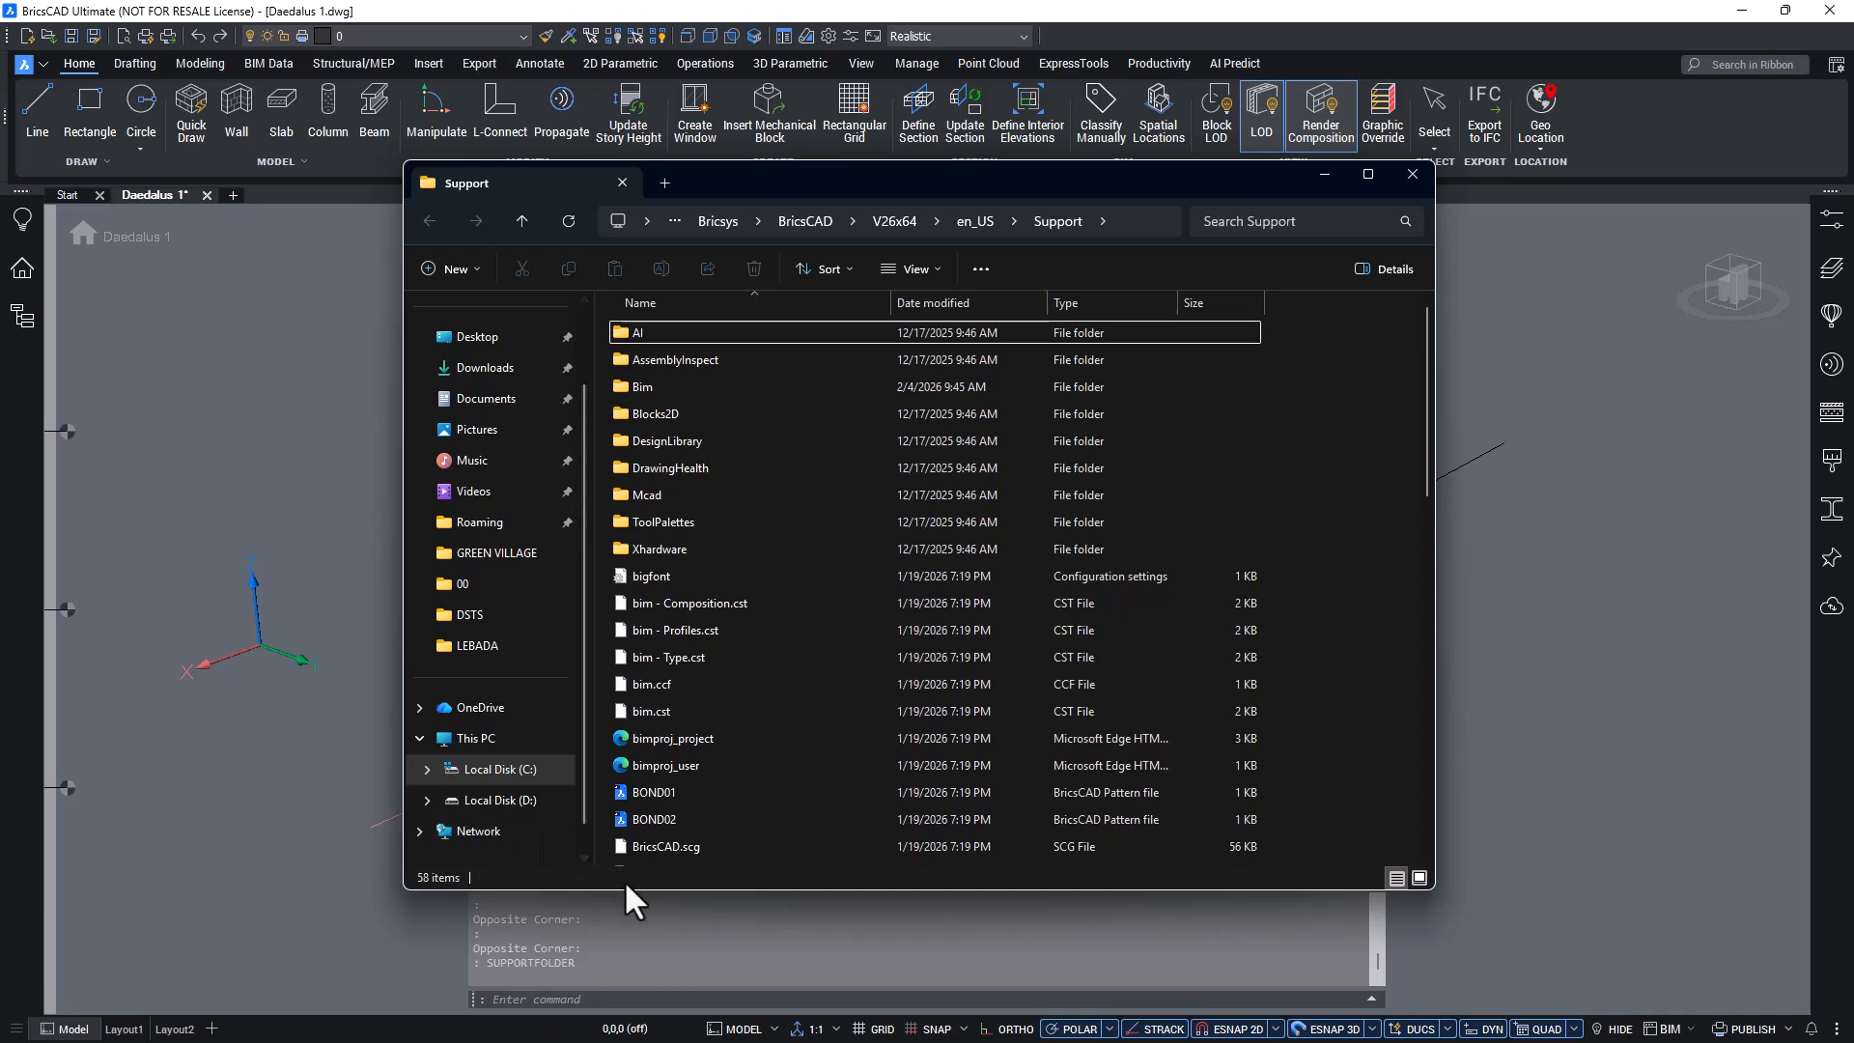
double_click(674, 388)
double_click(705, 491)
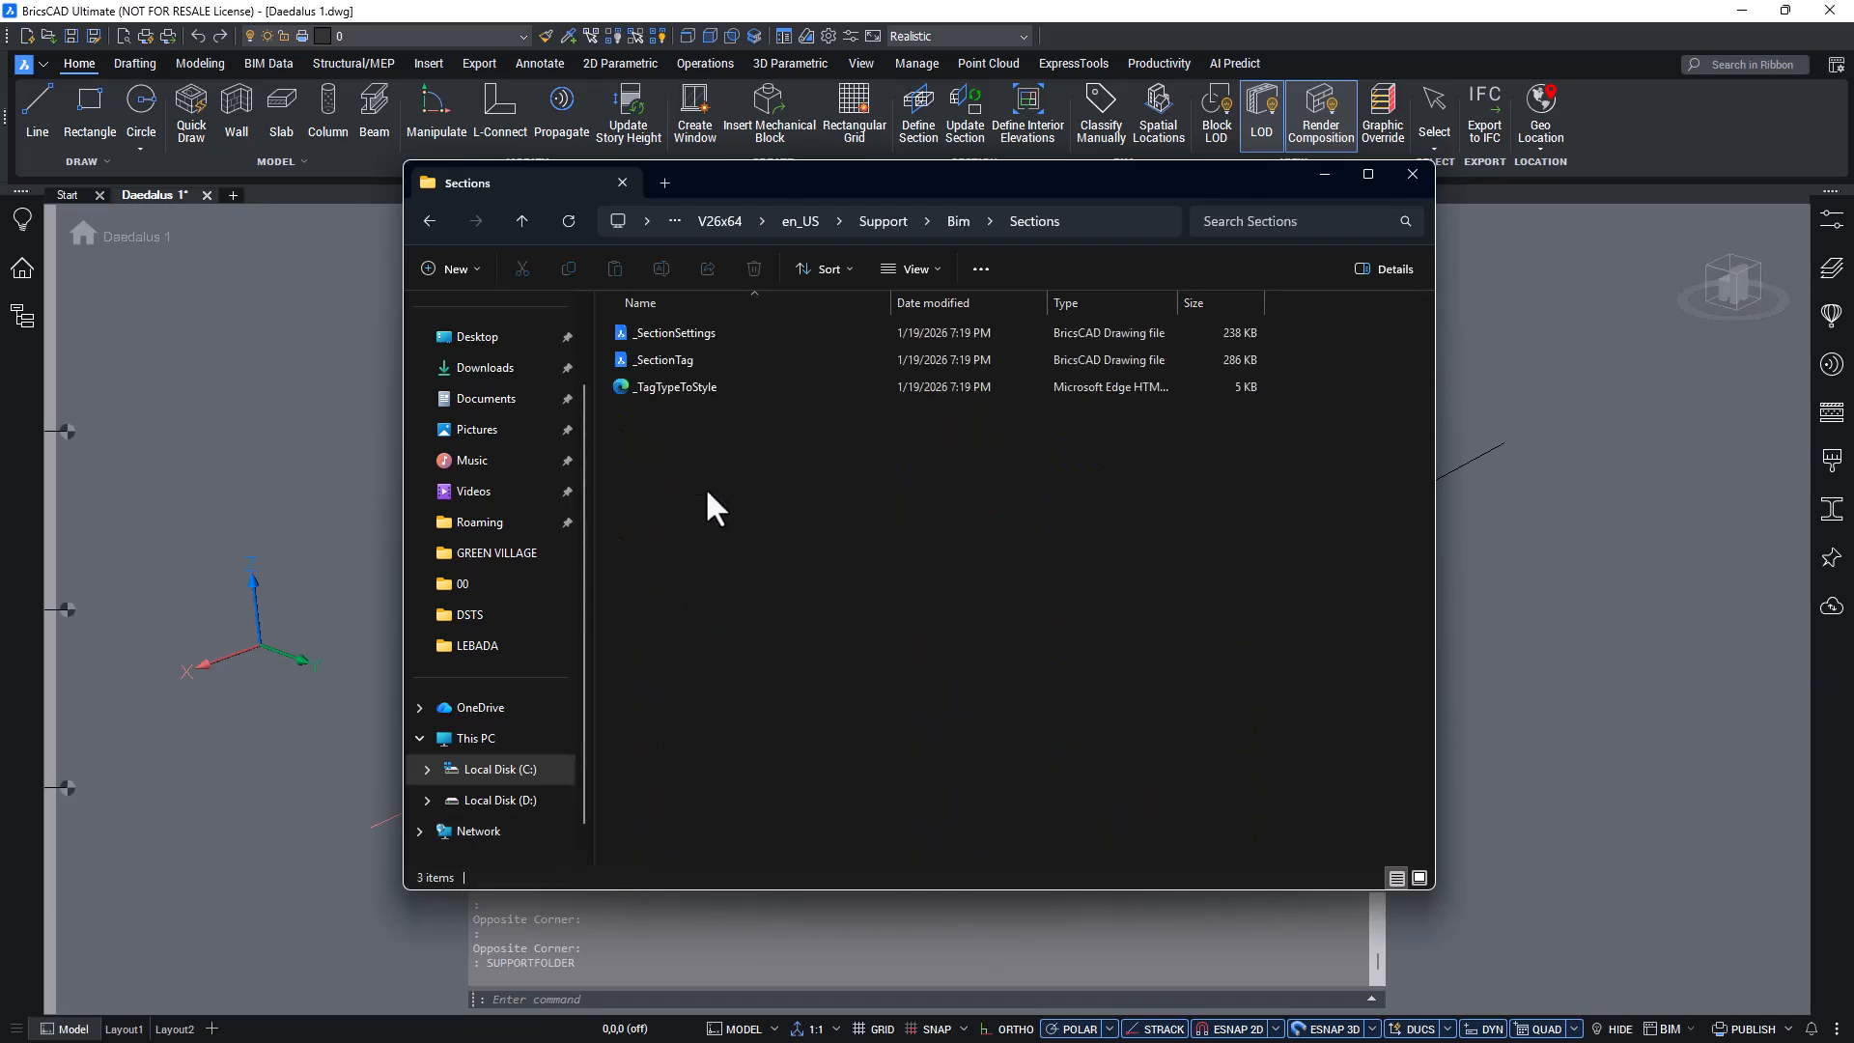
click(761, 334)
double_click(761, 334)
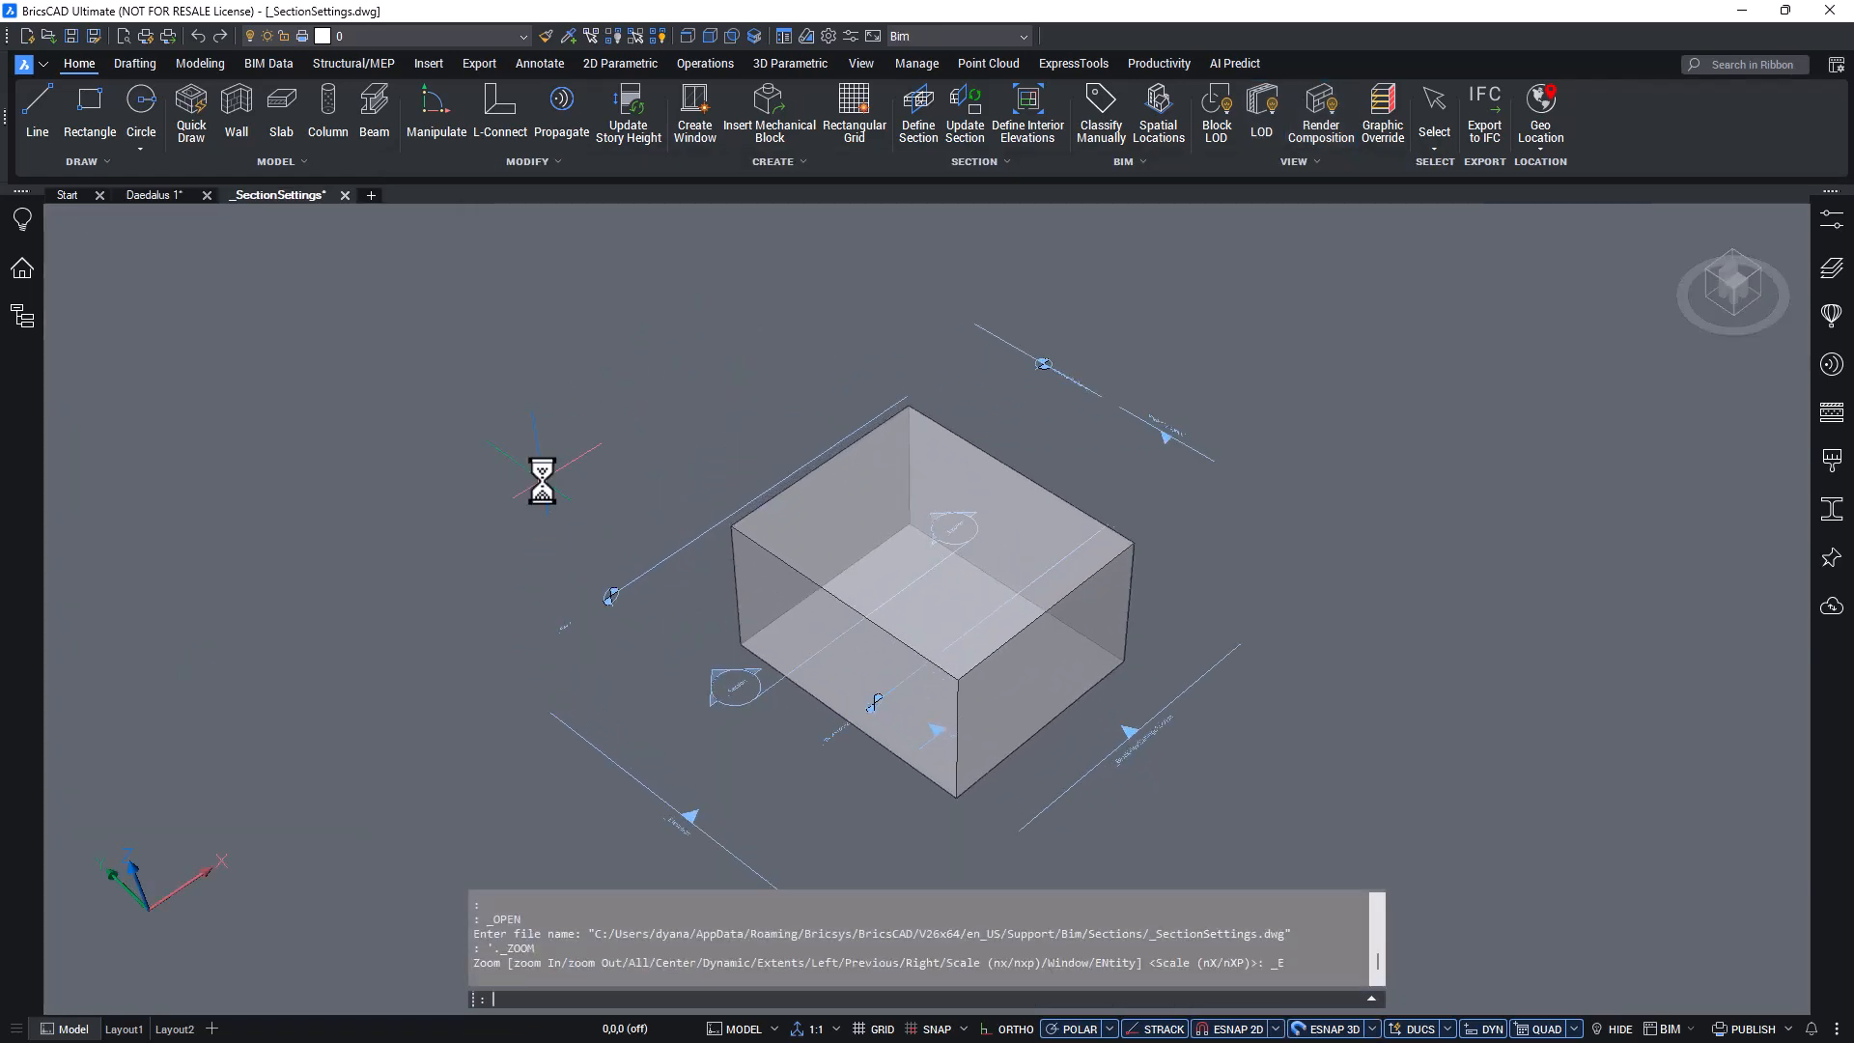
Run BEDIT and preview the _DetailCallout and _InteriorElevationCallout block definitions without opening either for editing.
text(bedit)
key(Return)
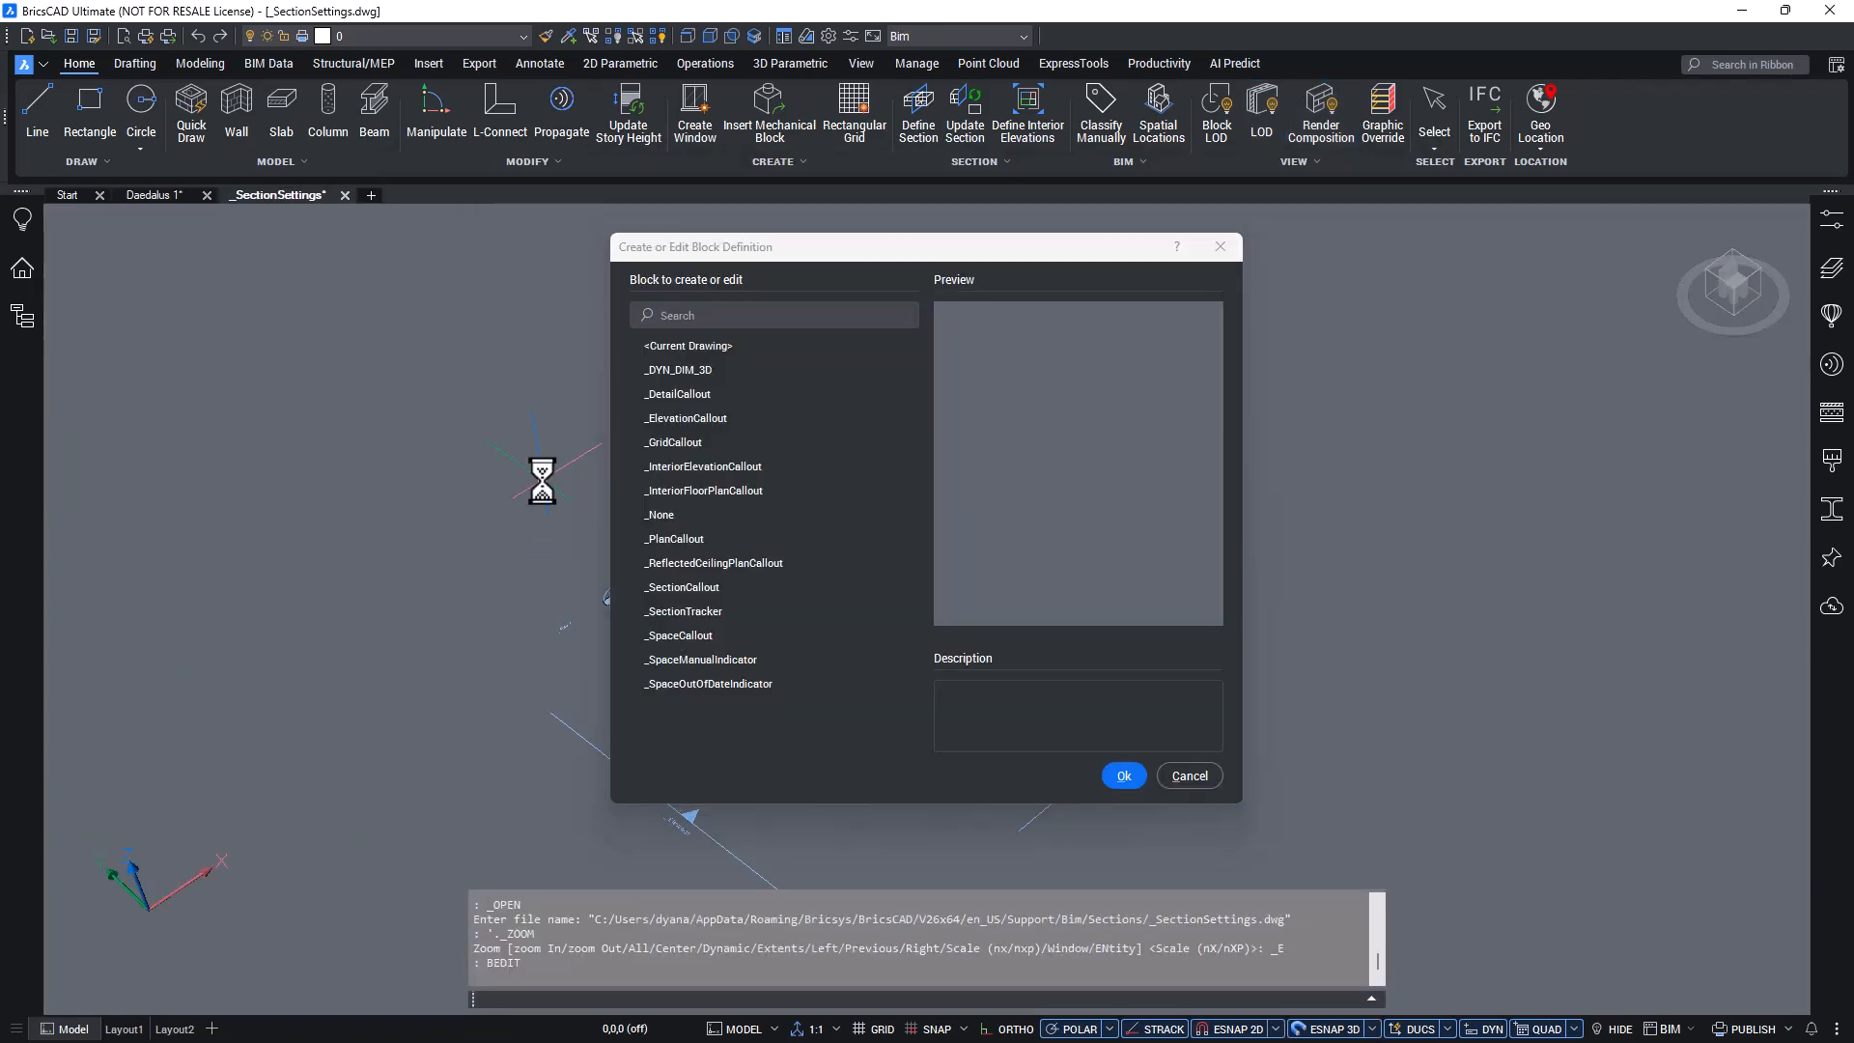
click(676, 396)
click(755, 466)
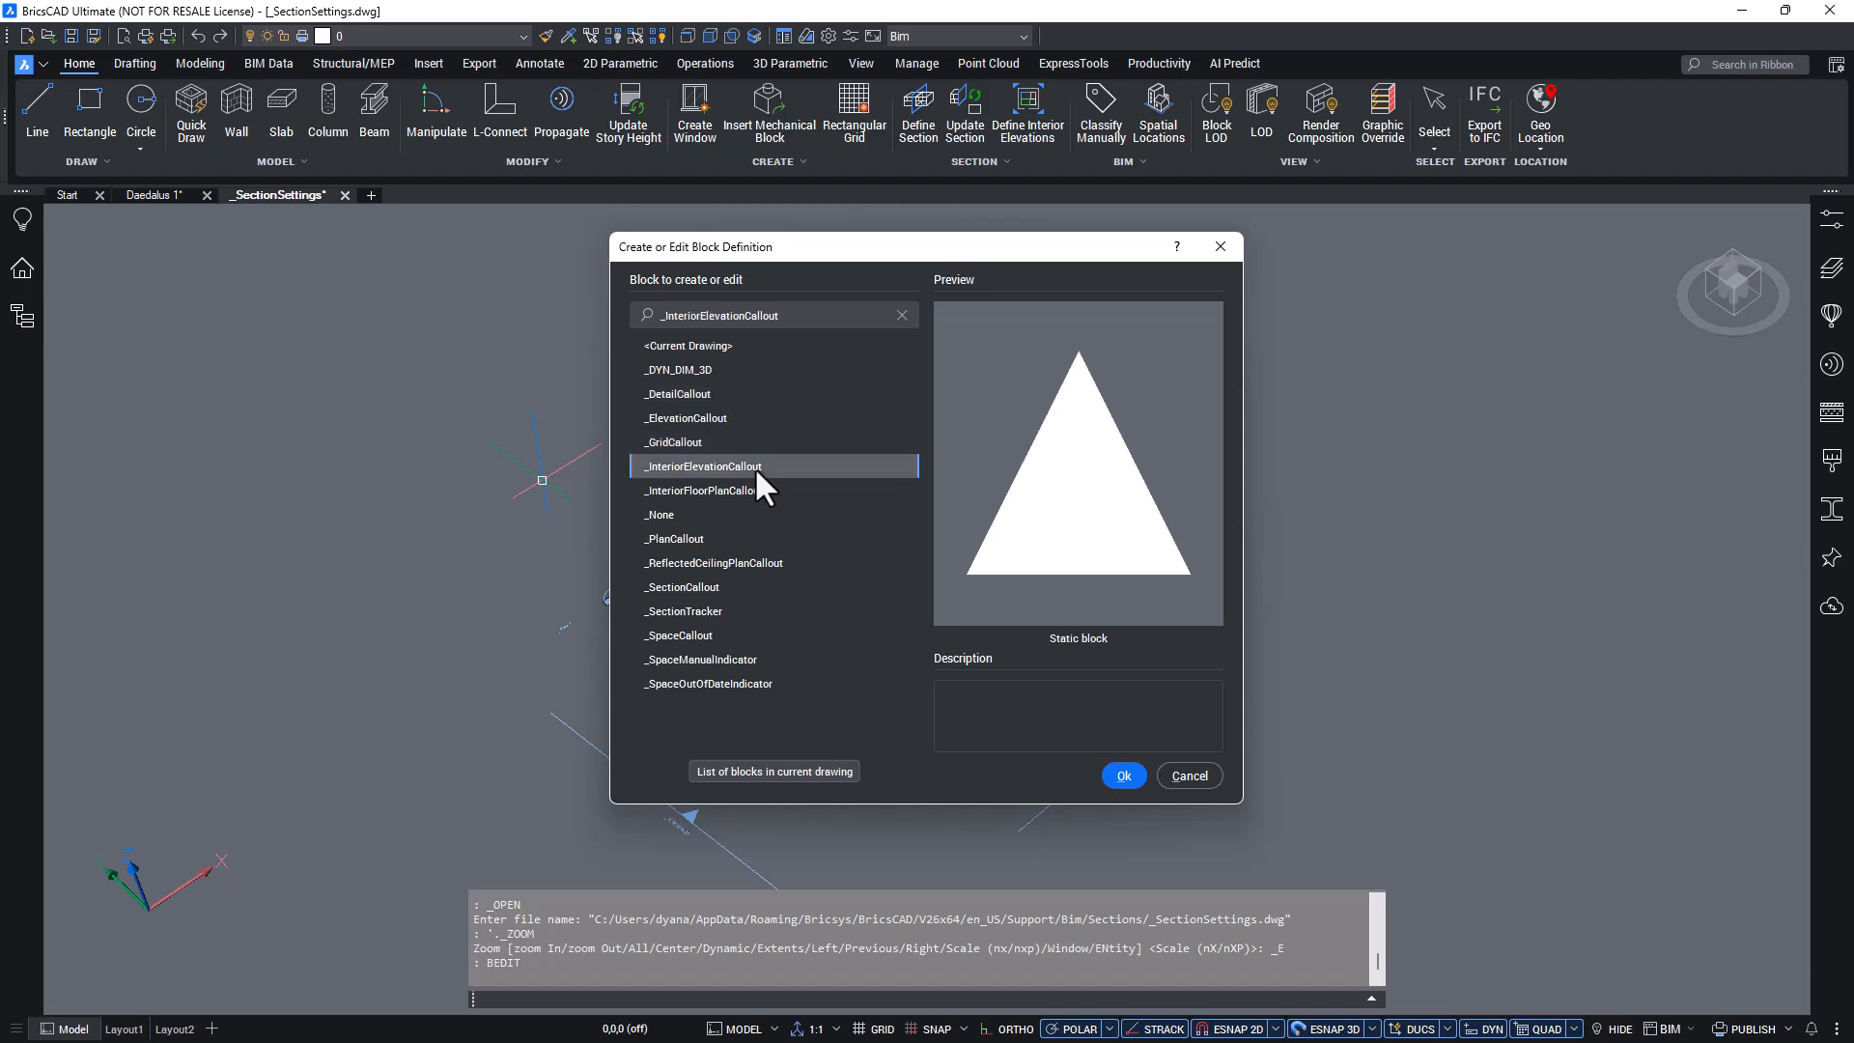
click(1186, 778)
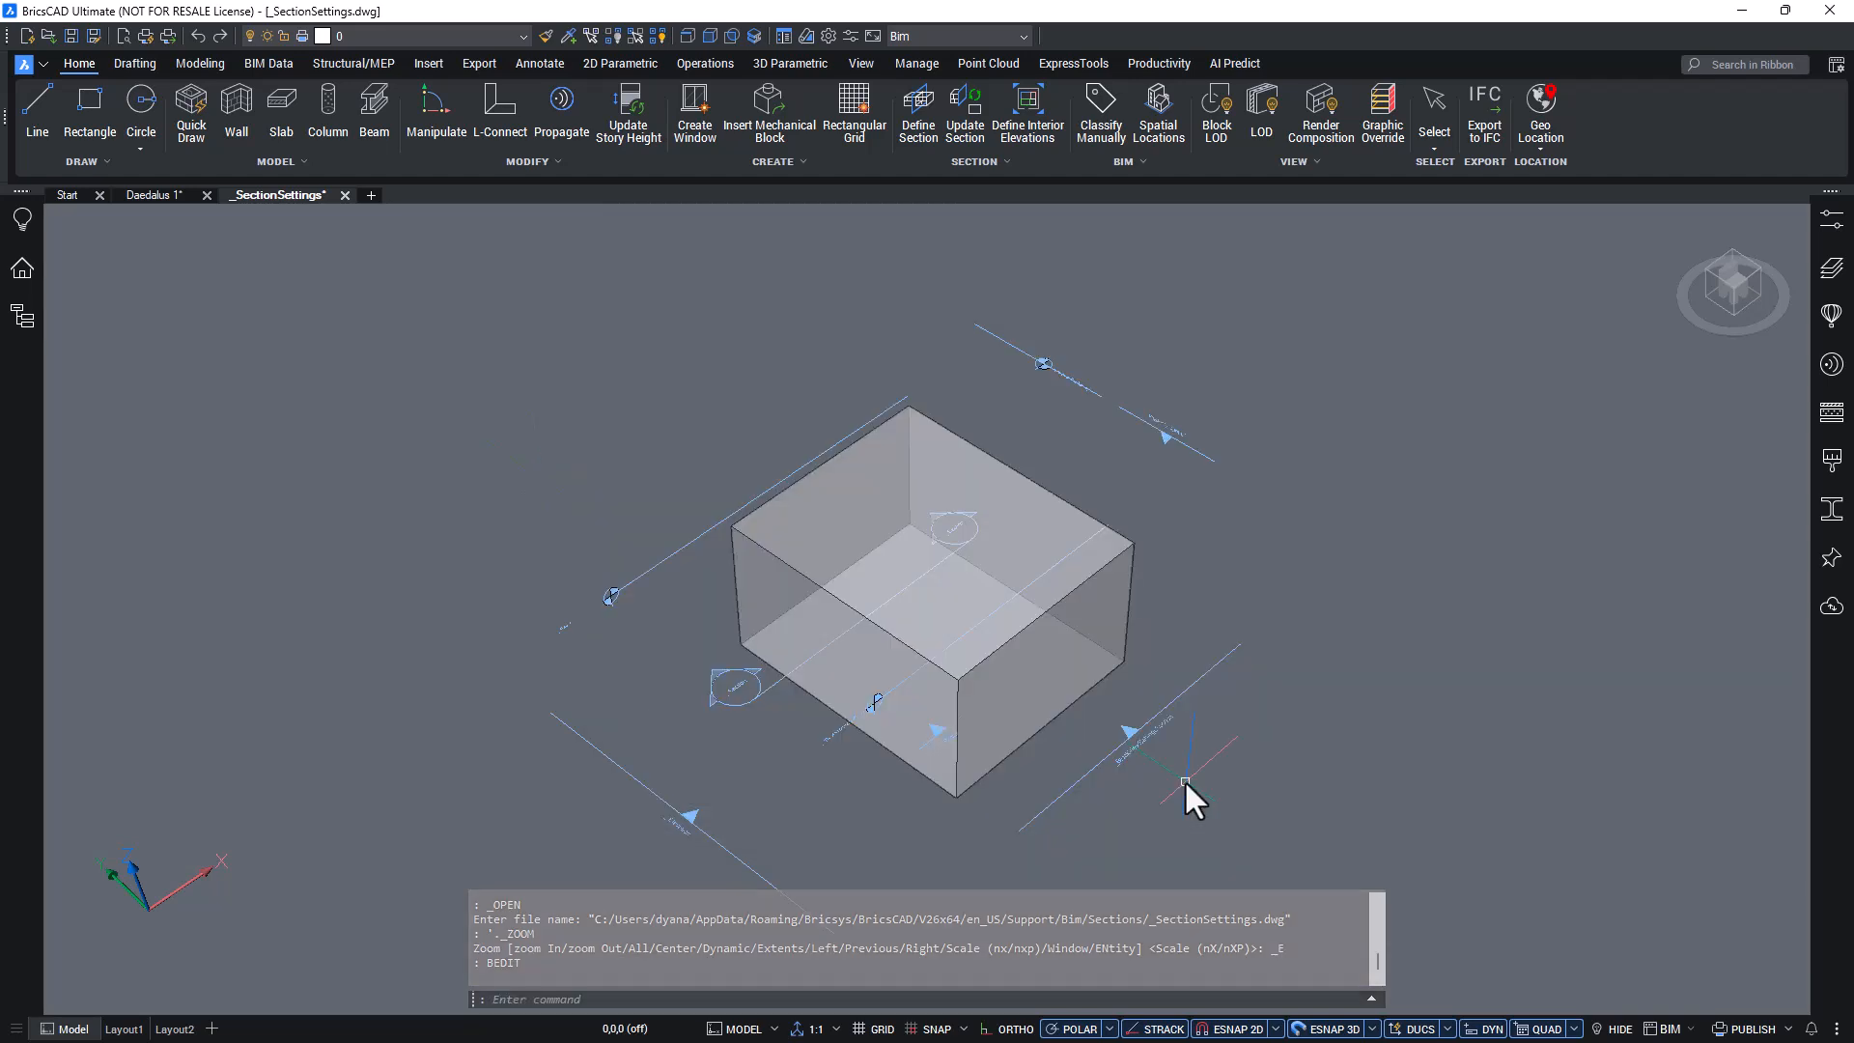
Run SECTIONPLANESETTINGS, review the _Plan section plane's 2D block creation settings and the drawing's layer list, and close the explorer.
text(sectionplanese)
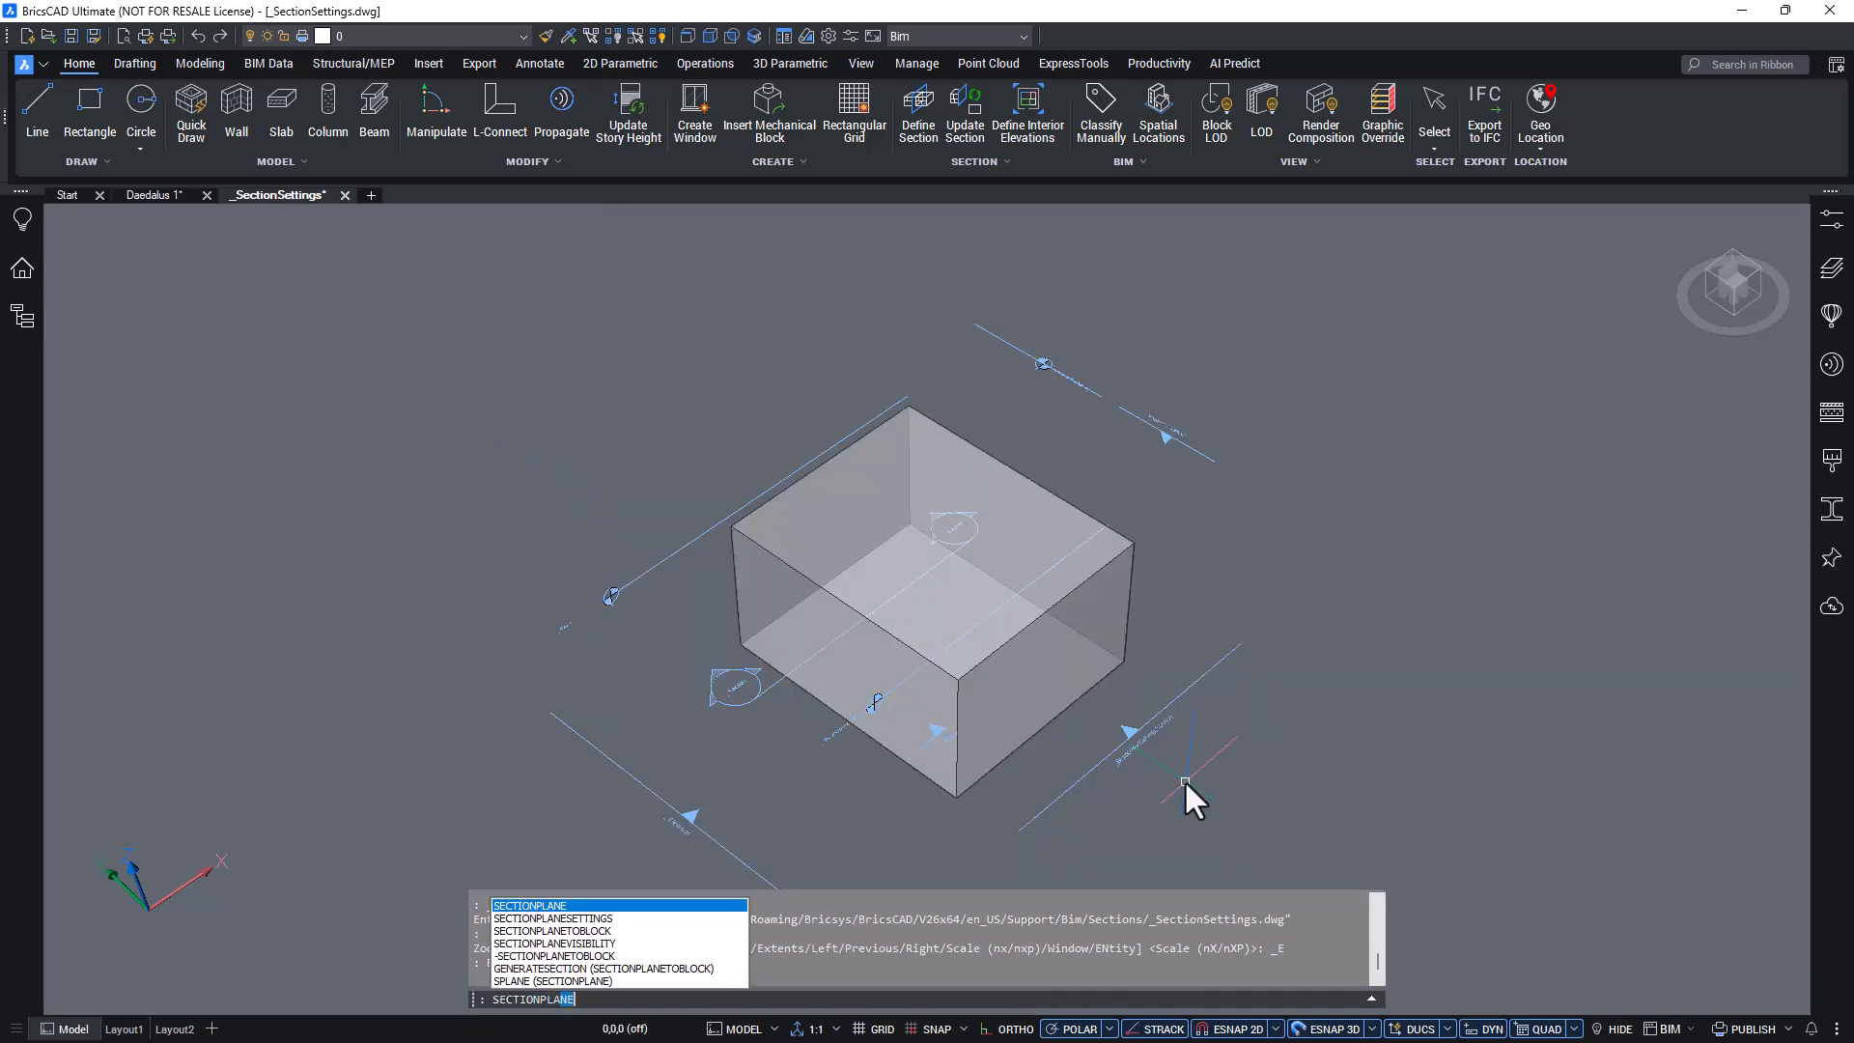
text(ttings)
key(Return)
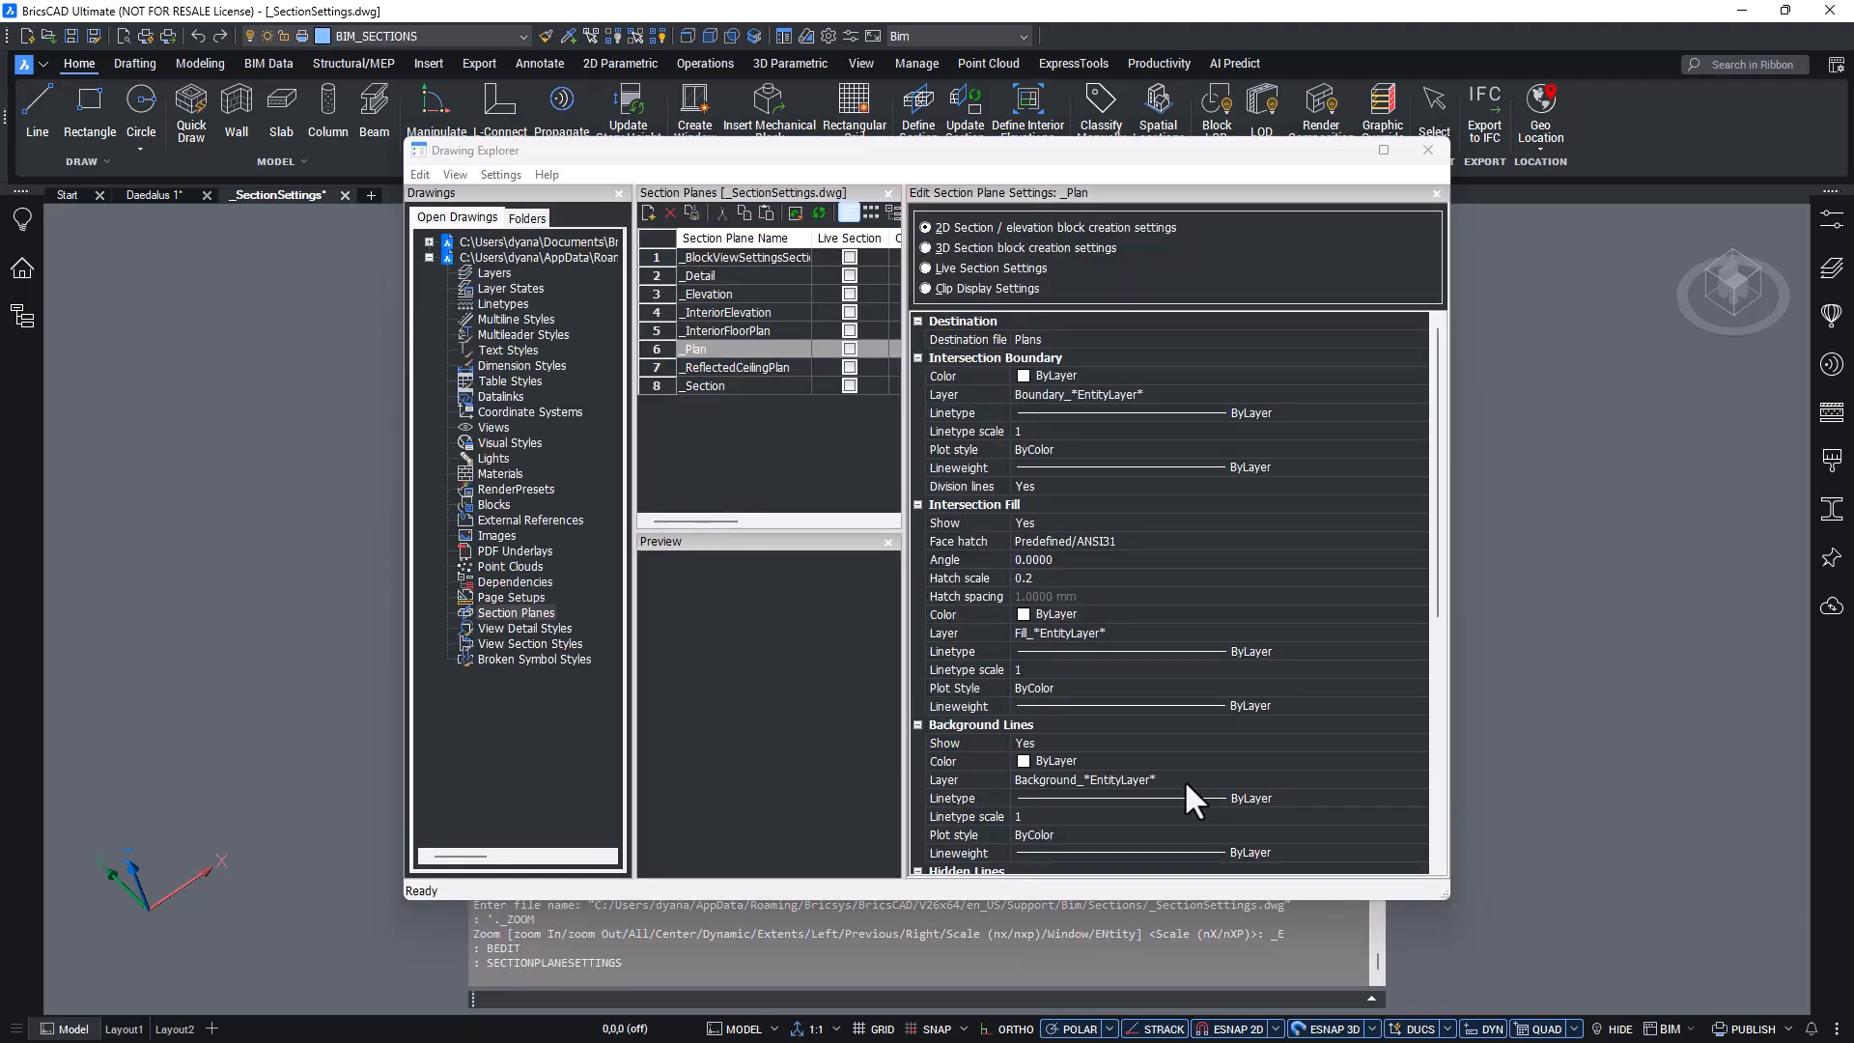
drag(1436, 490, 1452, 740)
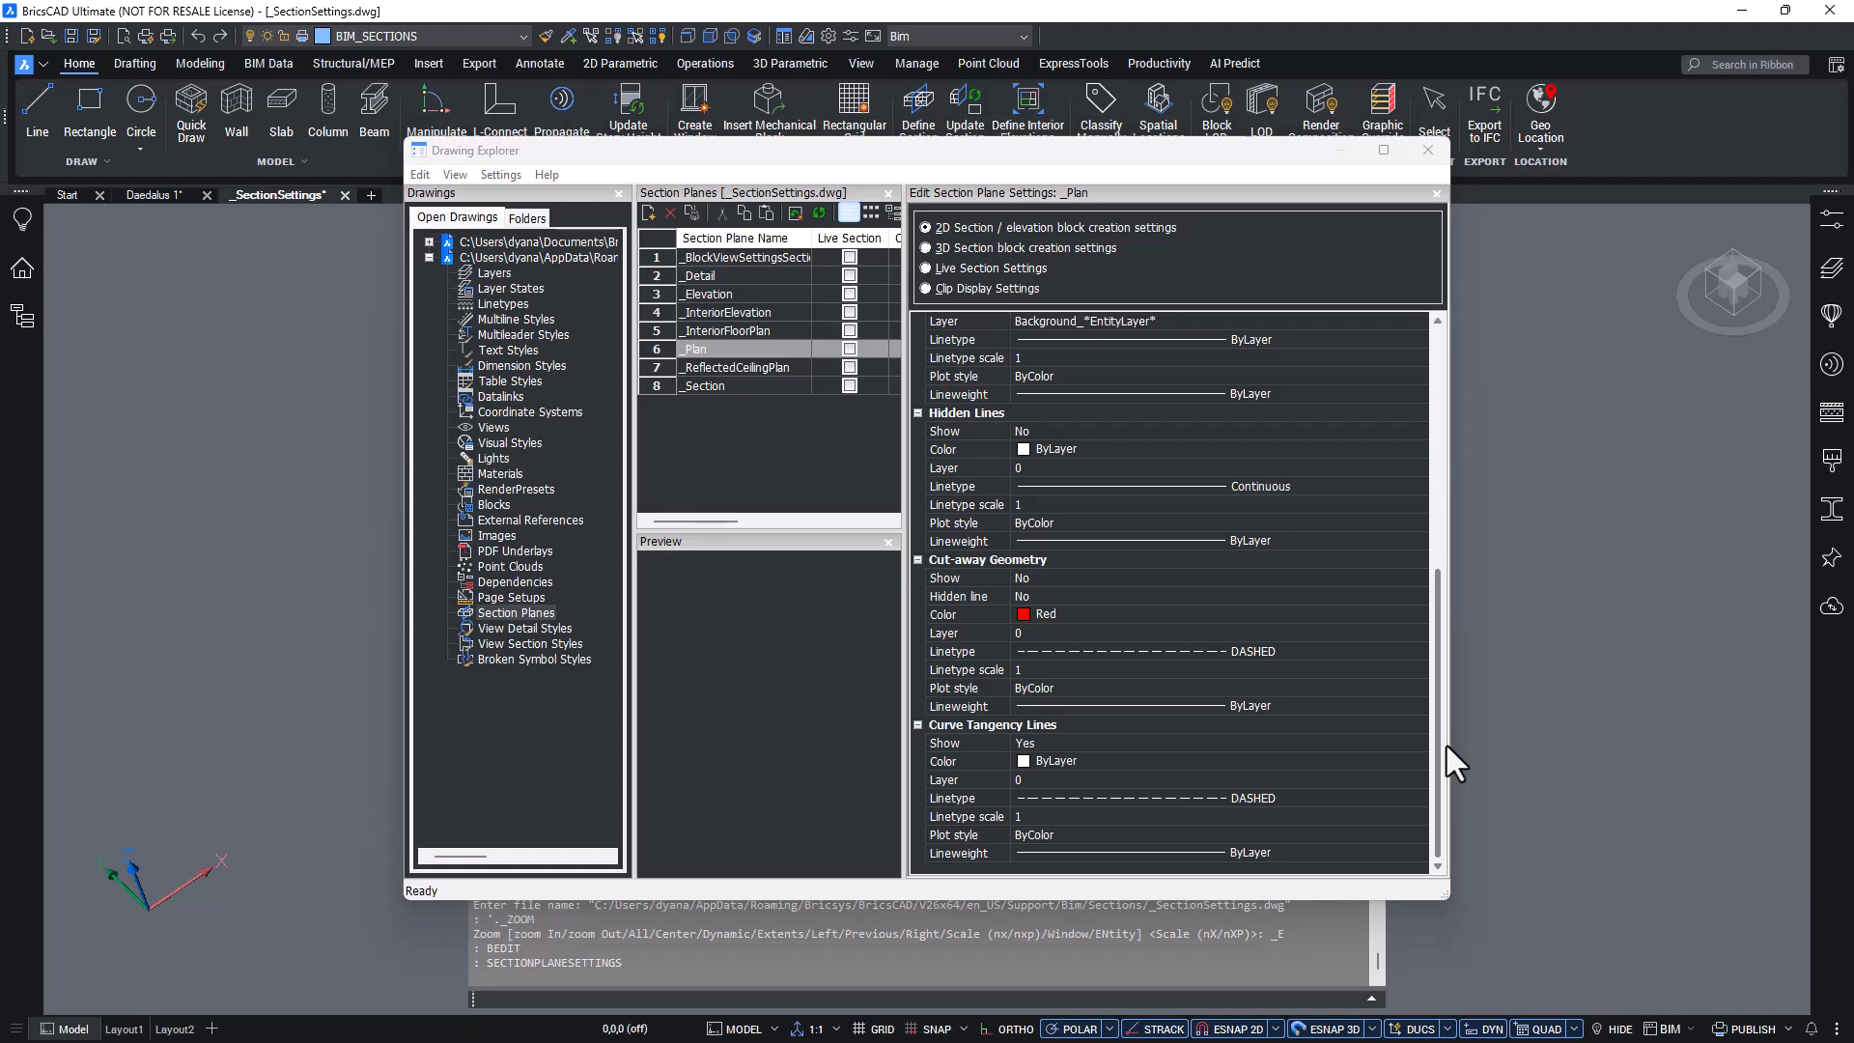
drag(1441, 746, 1217, 408)
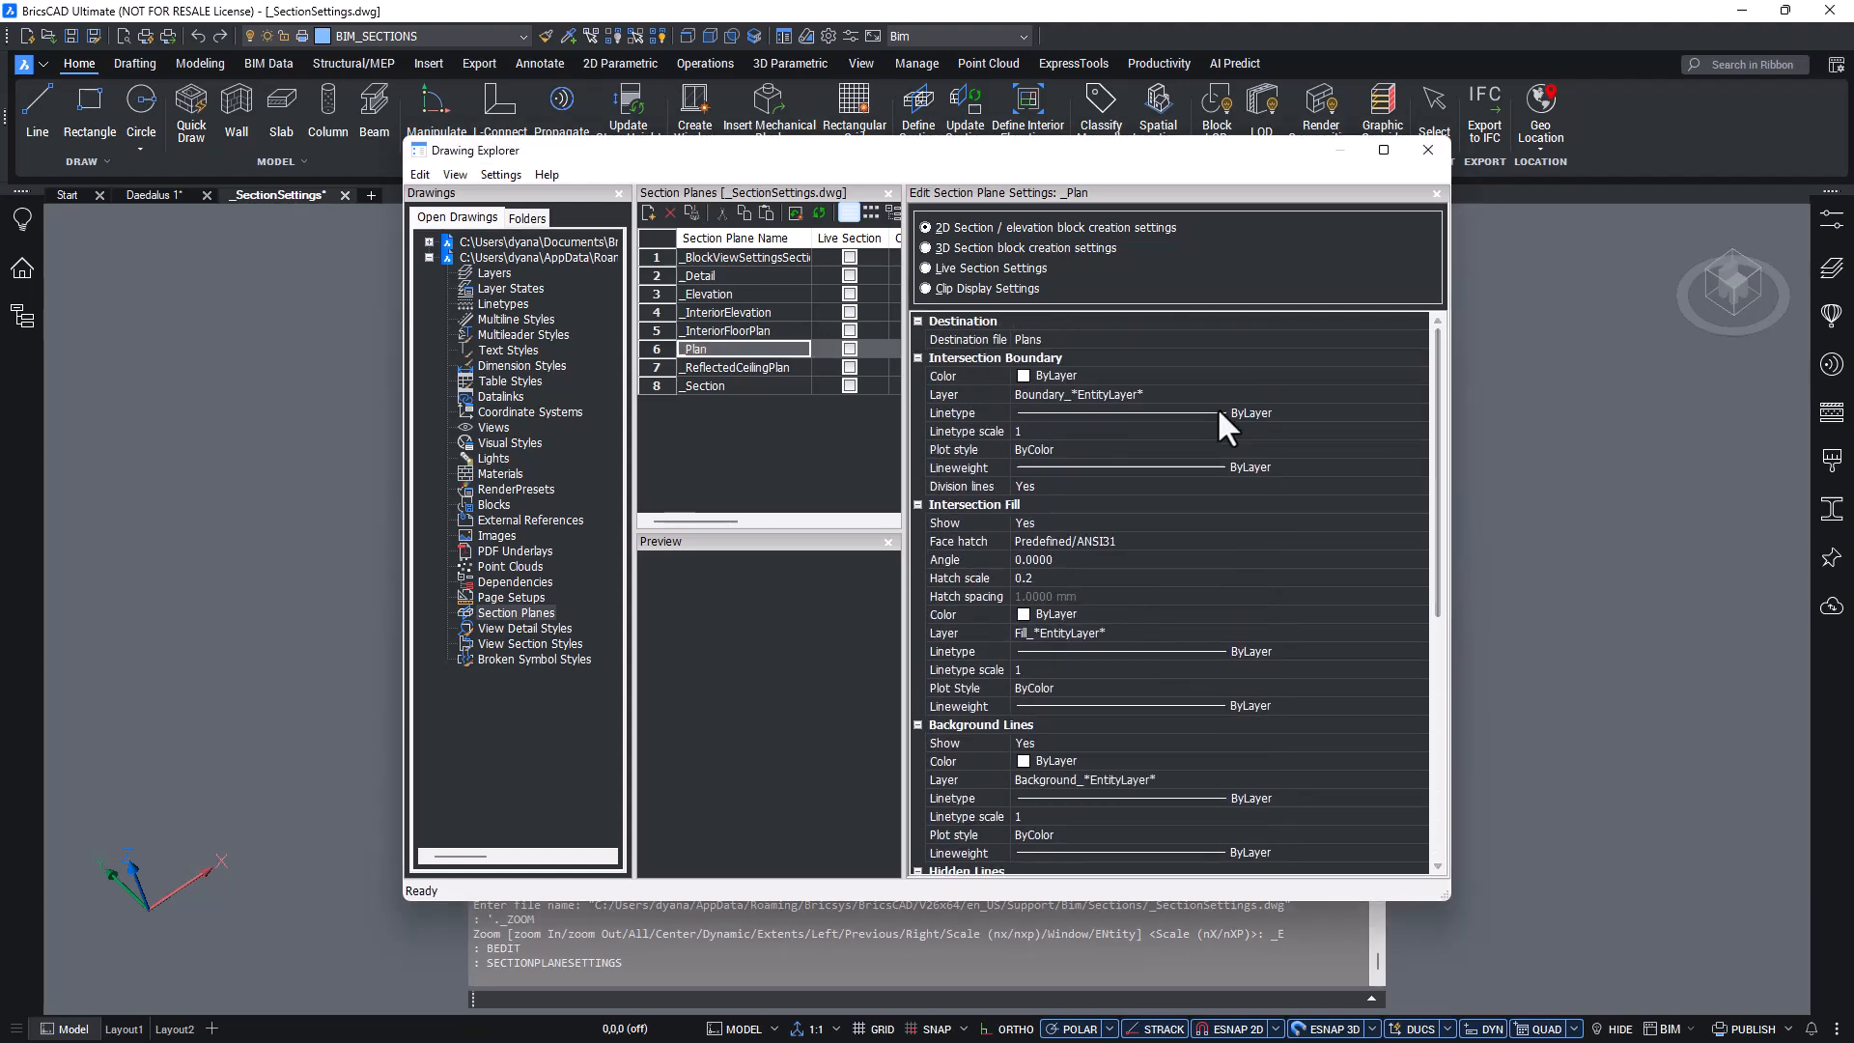
click(511, 273)
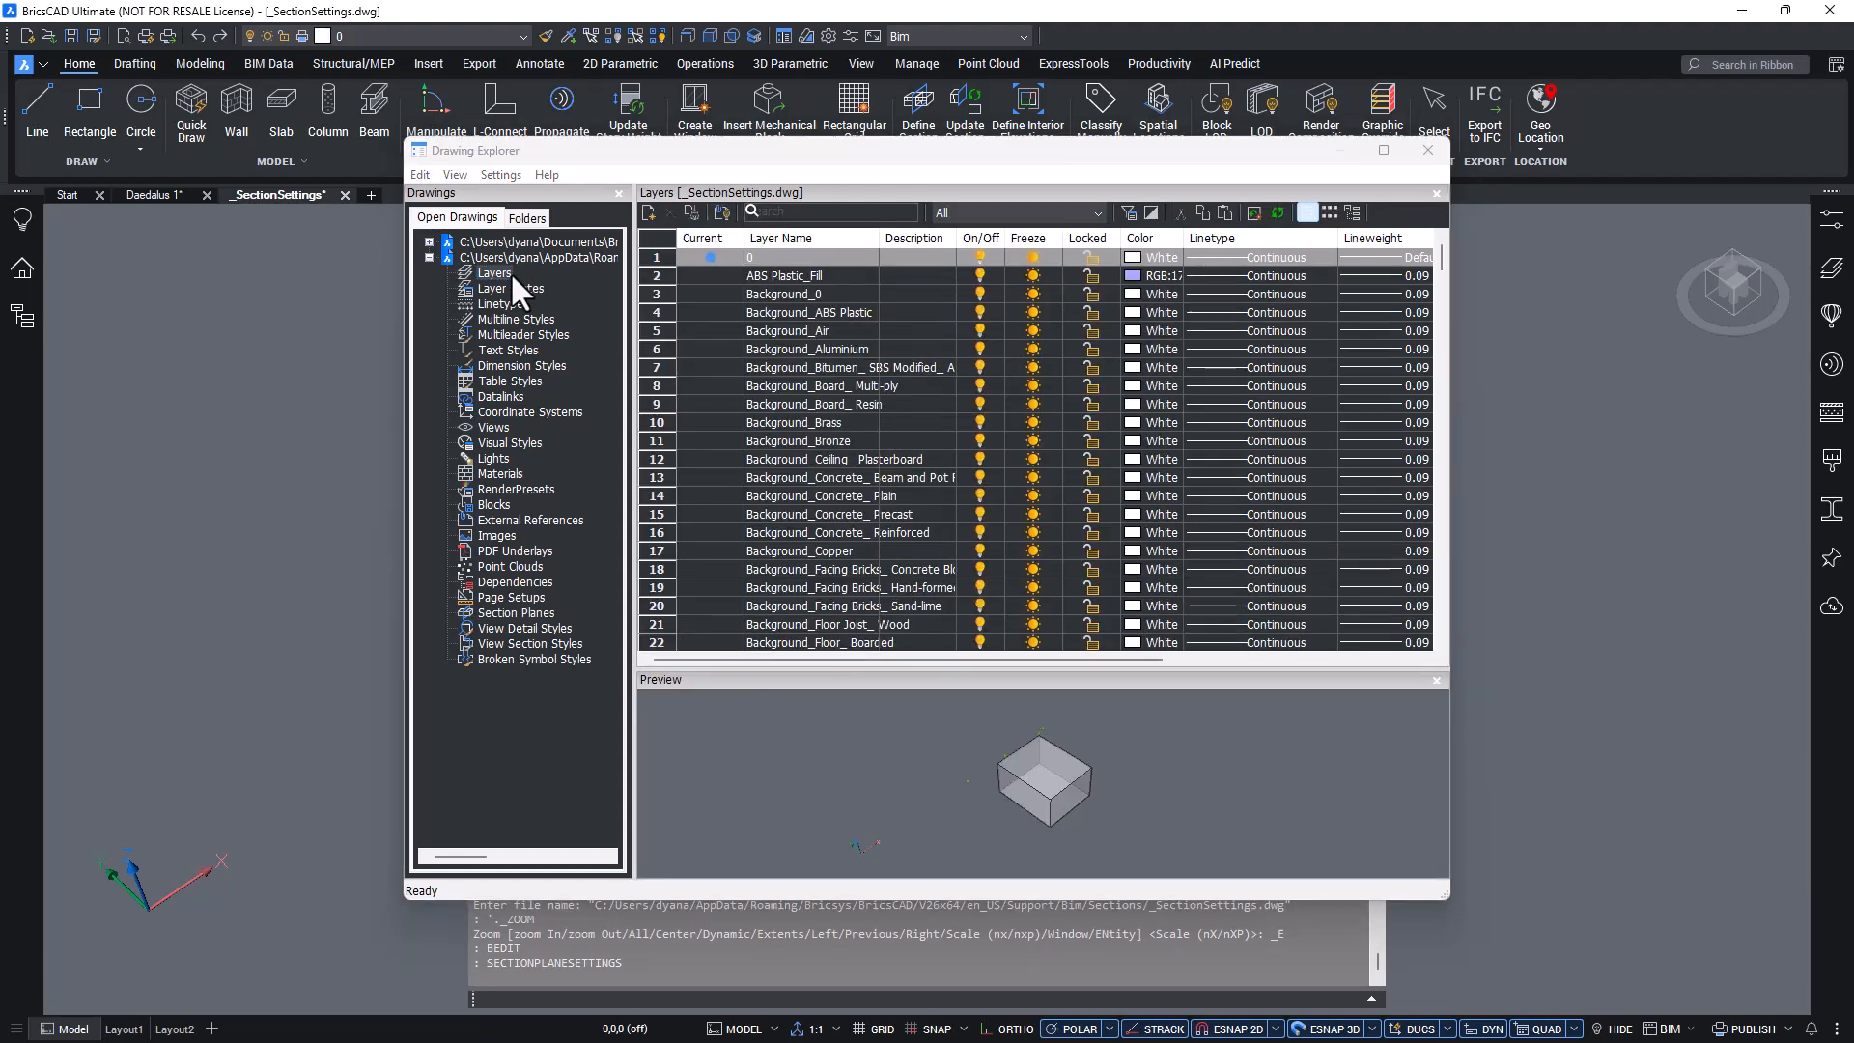
click(1419, 148)
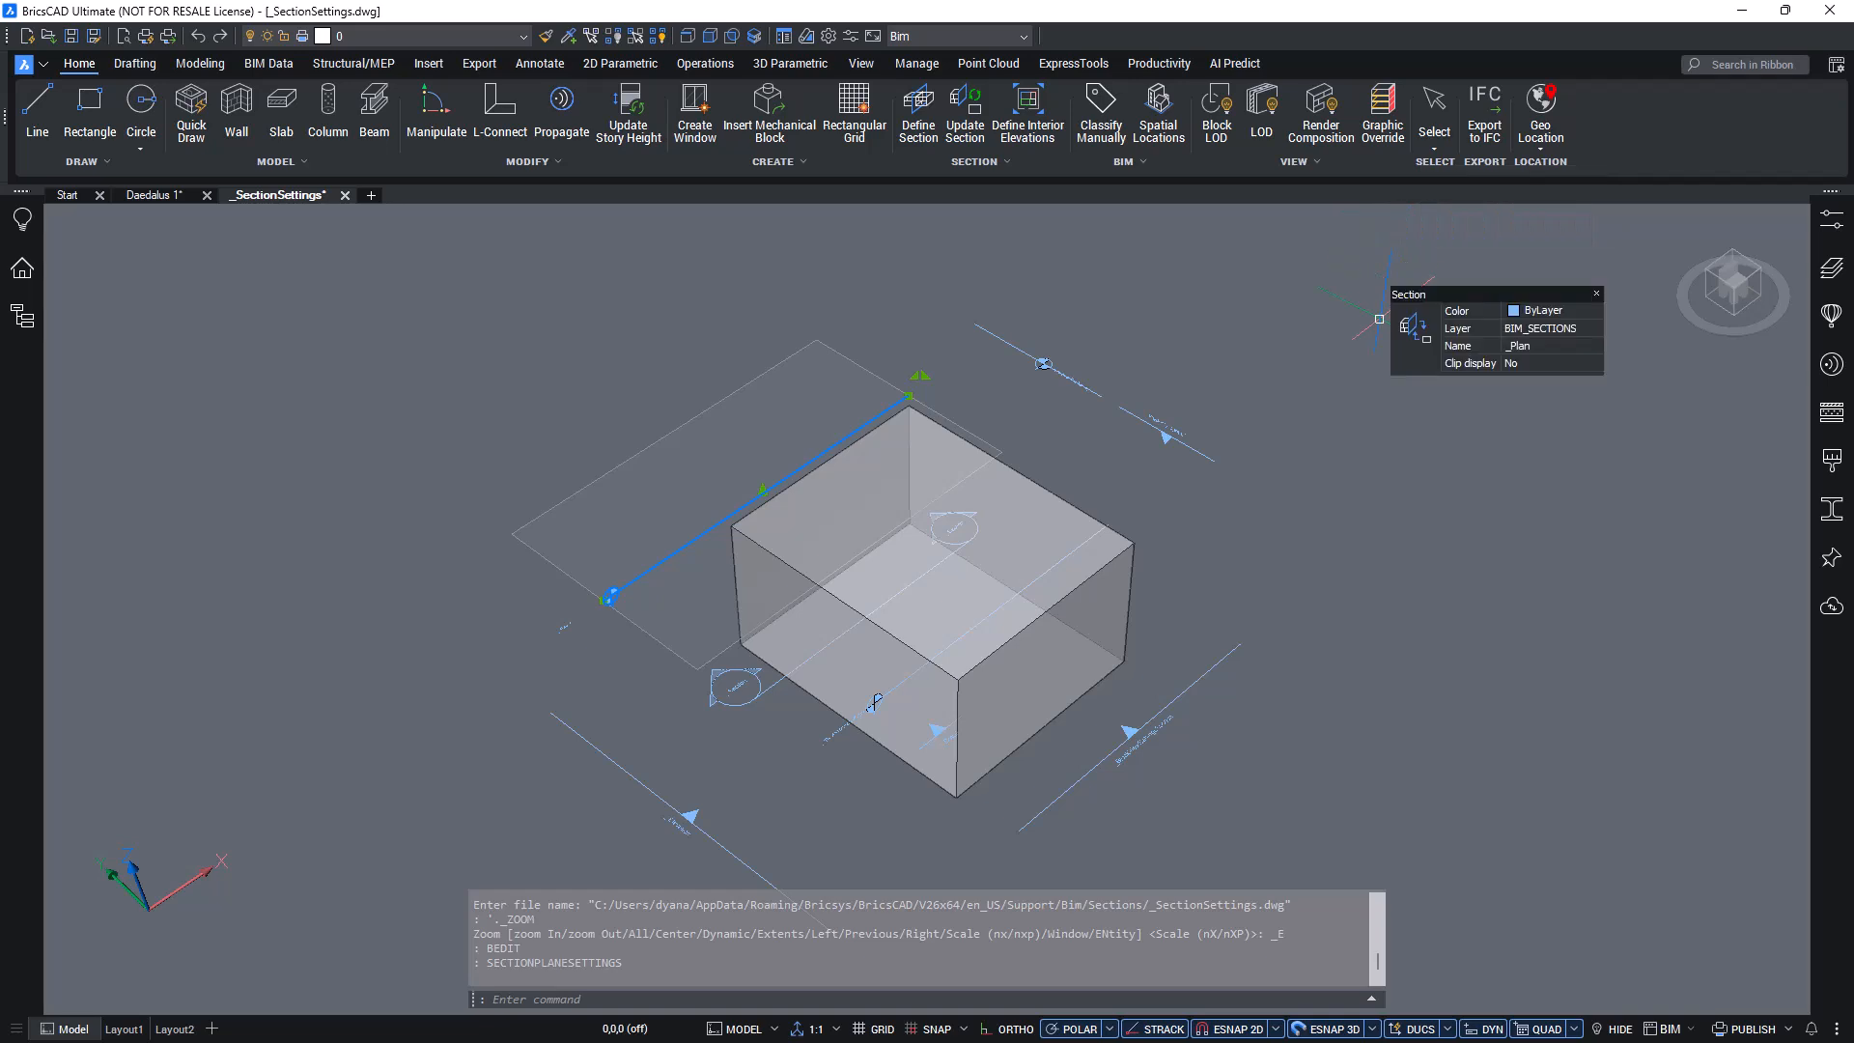
key(Escape)
Save a copy of the drawing as 1_SectionSettings in the Bim\Sections support folder, using the AutoCAD 2018 DWG format.
text(saveas)
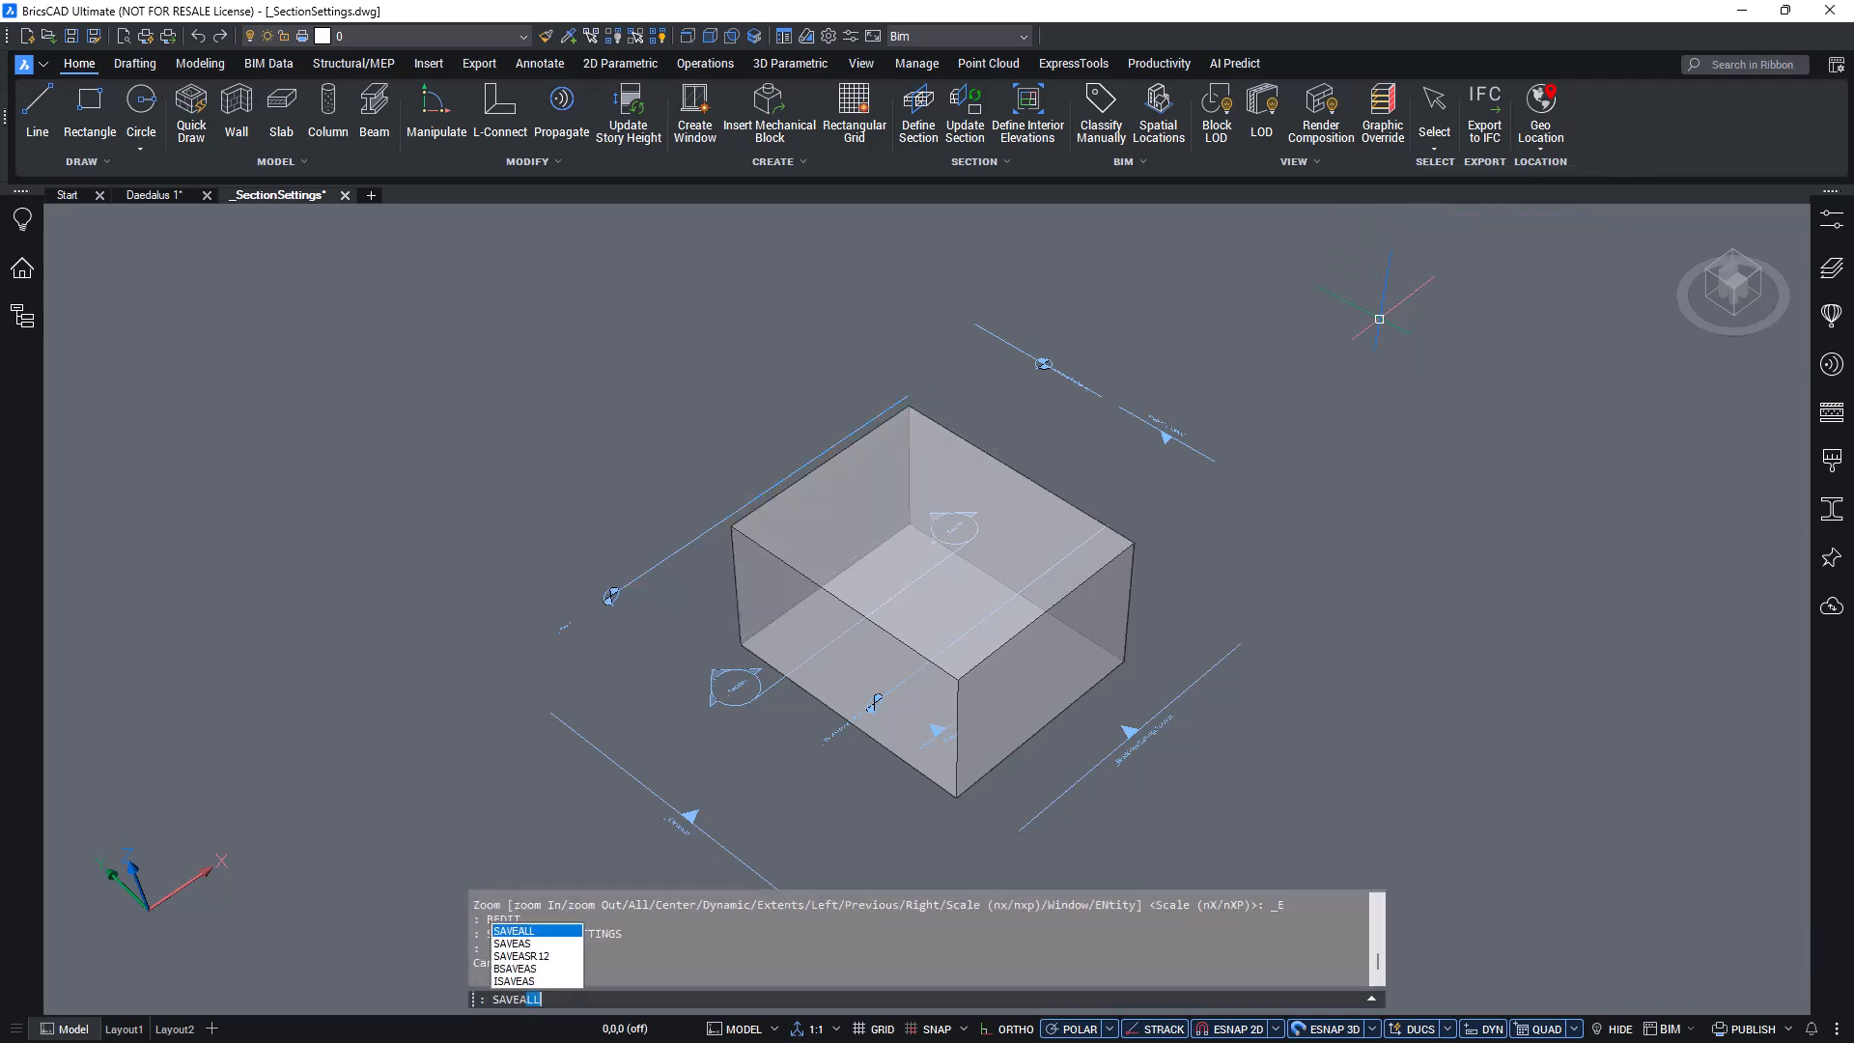
key(Return)
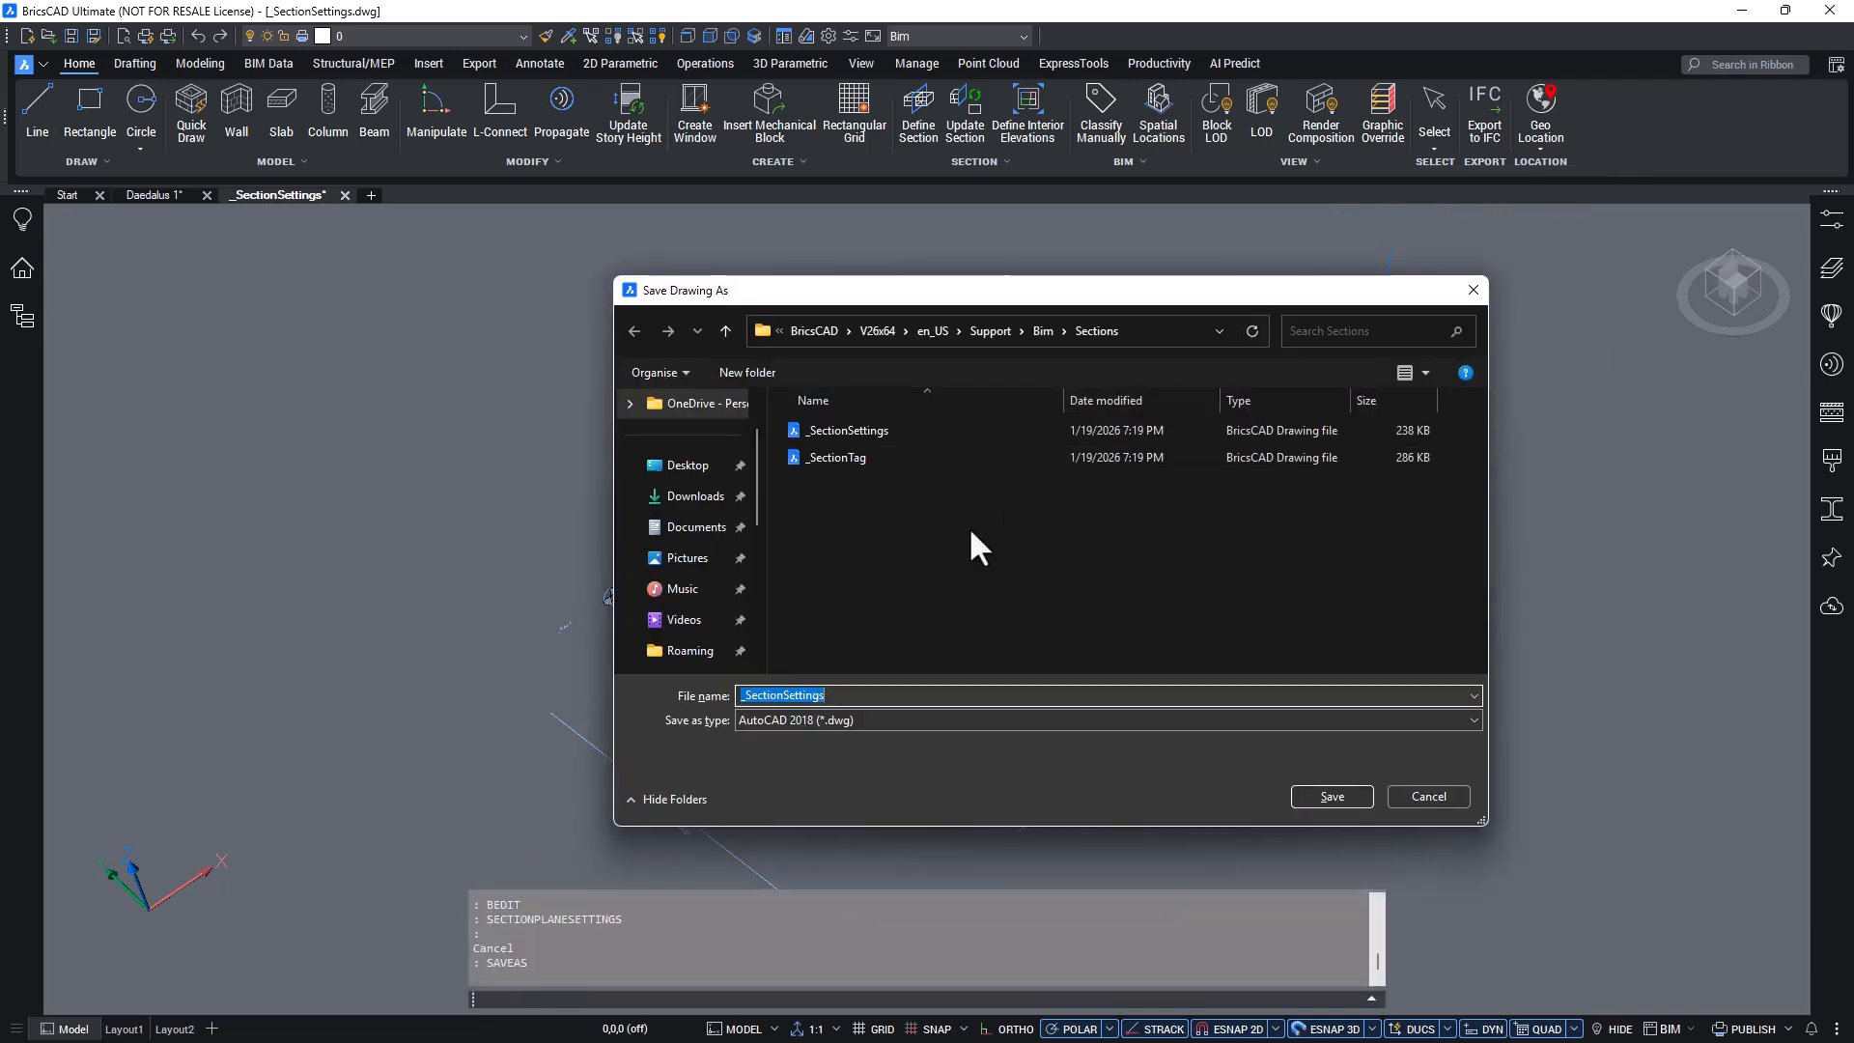
click(742, 695)
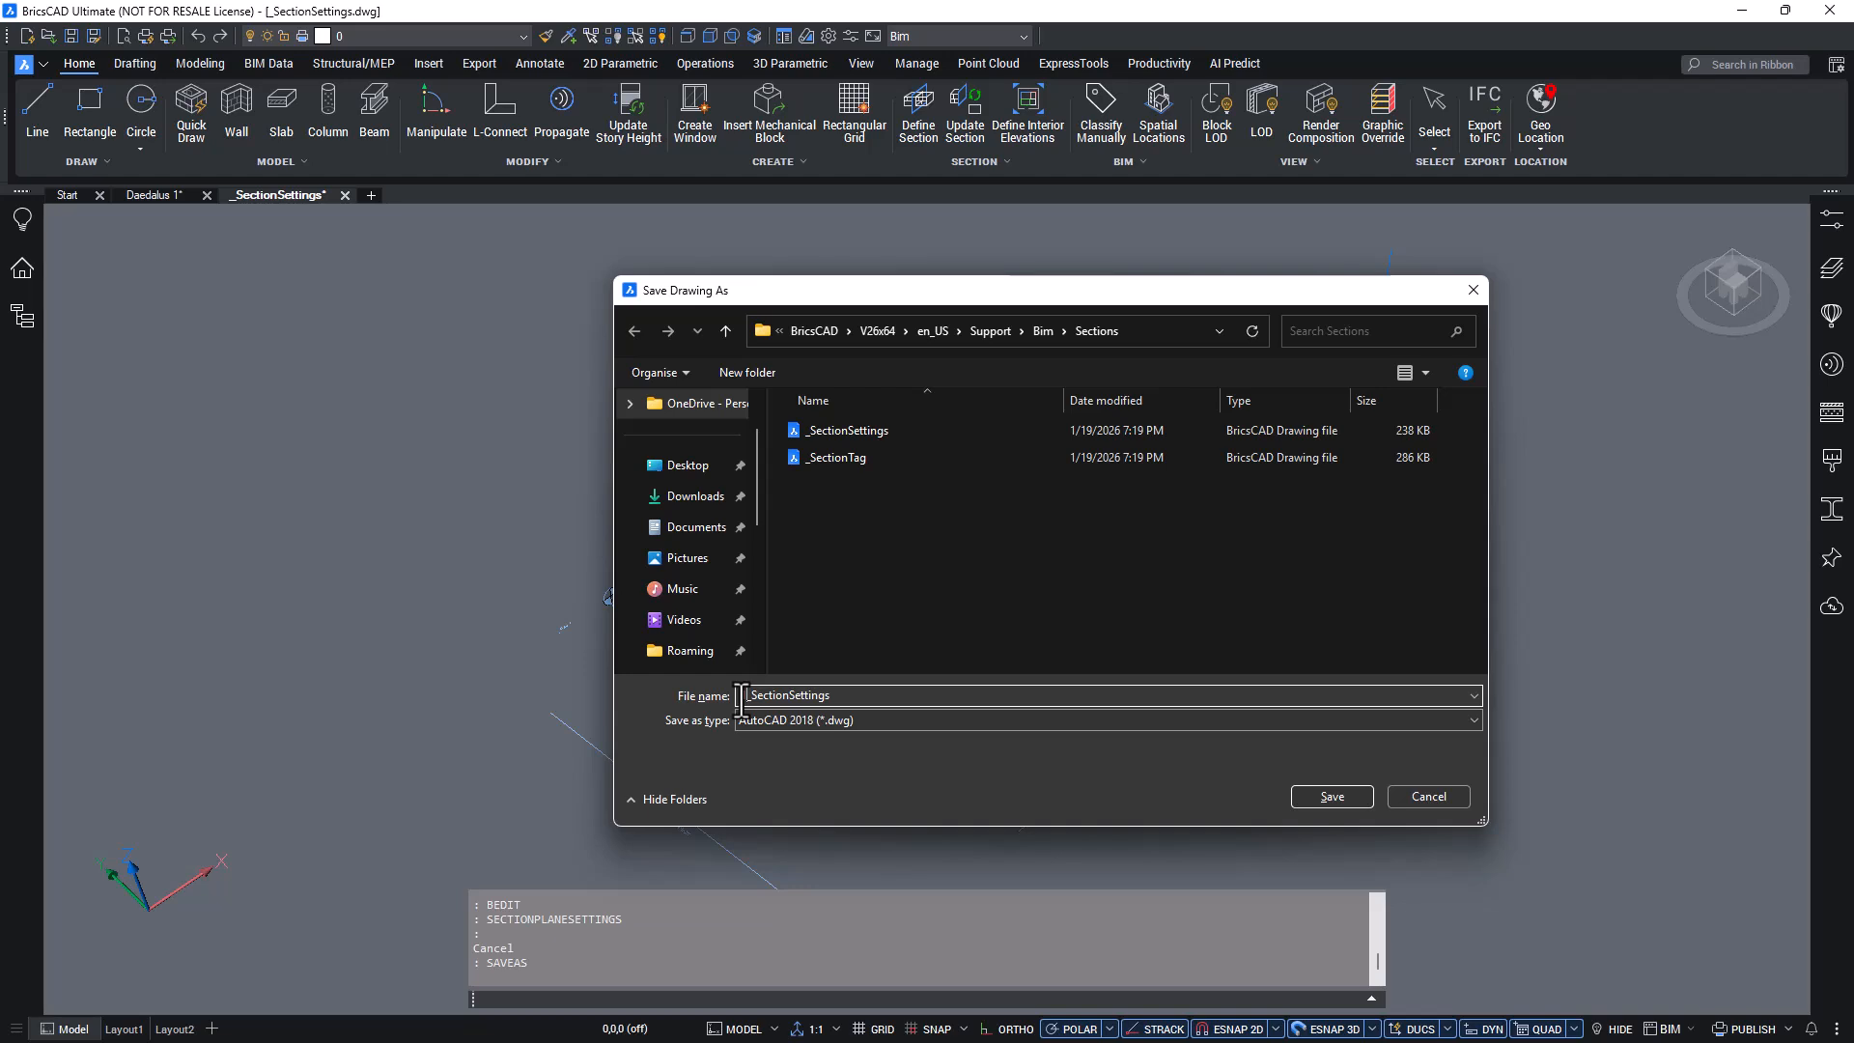
text(1)
click(1350, 794)
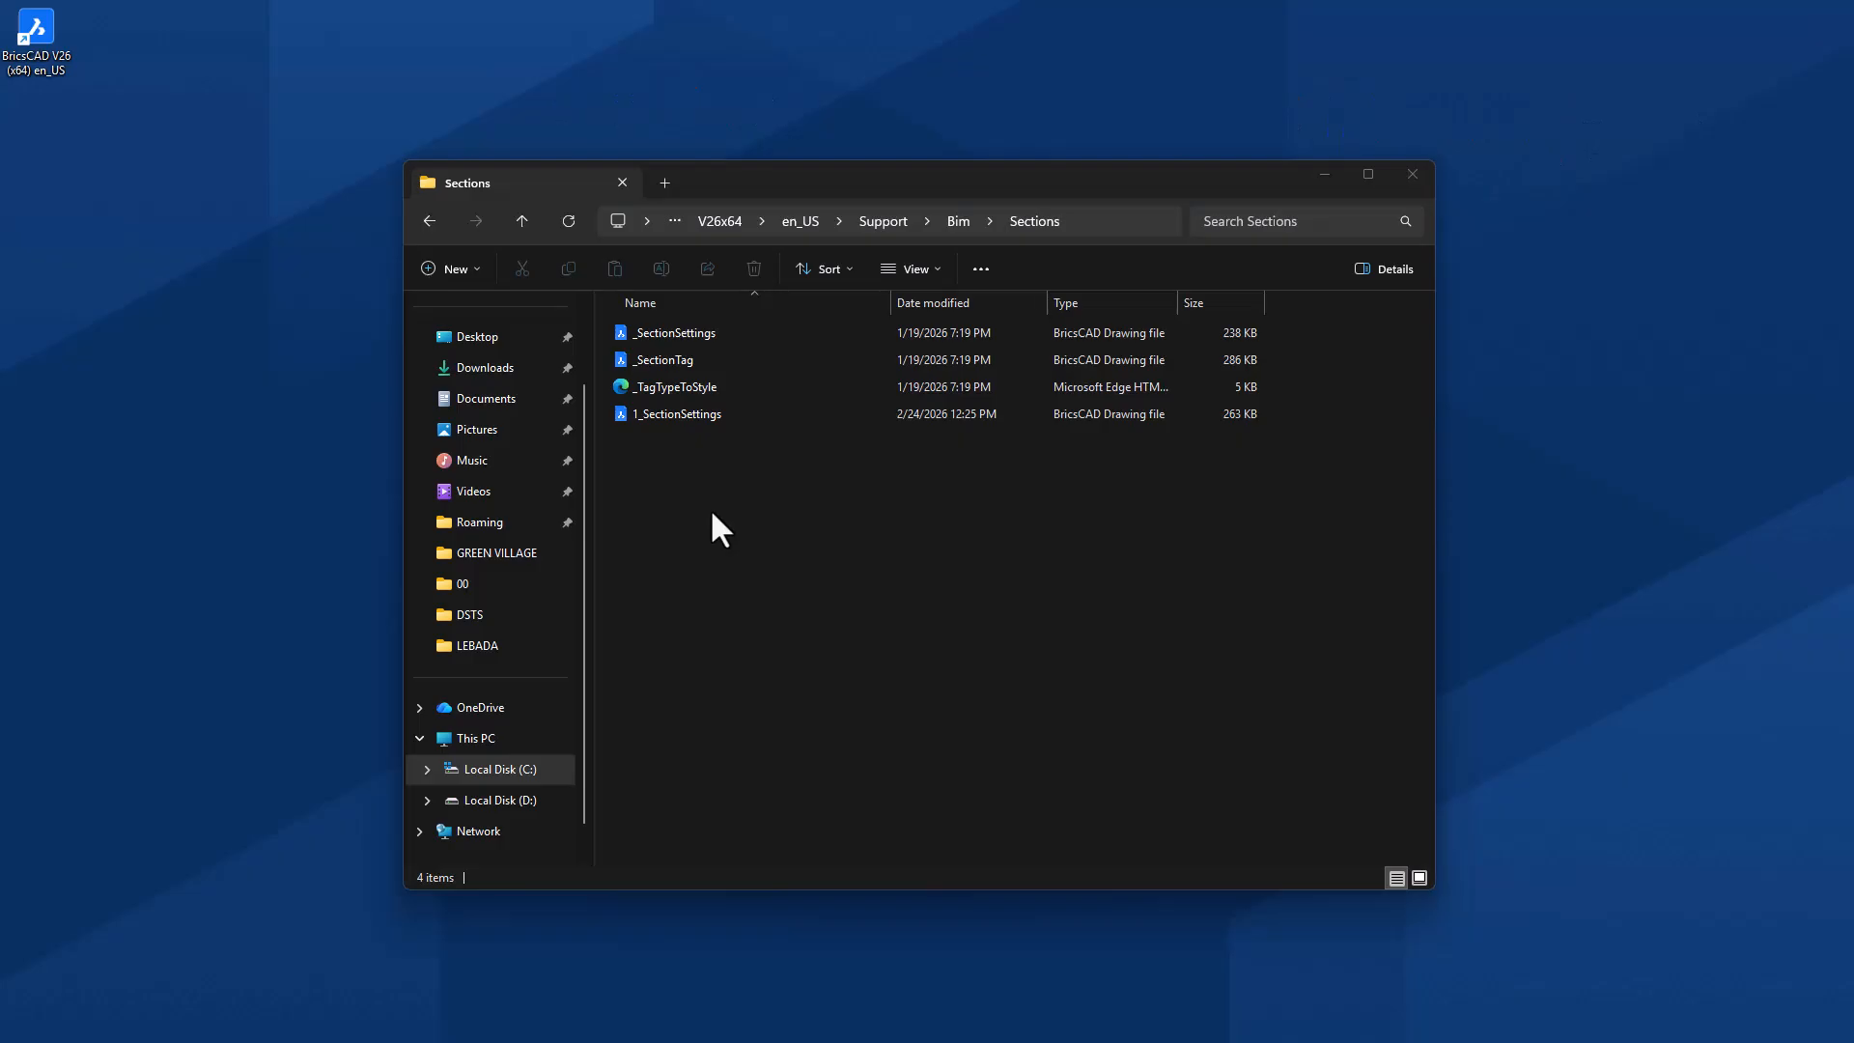
In File Explorer, delete the original _SectionSettings drawing from the V26x64 Bim\Sections support folder.
click(756, 337)
right_click(757, 342)
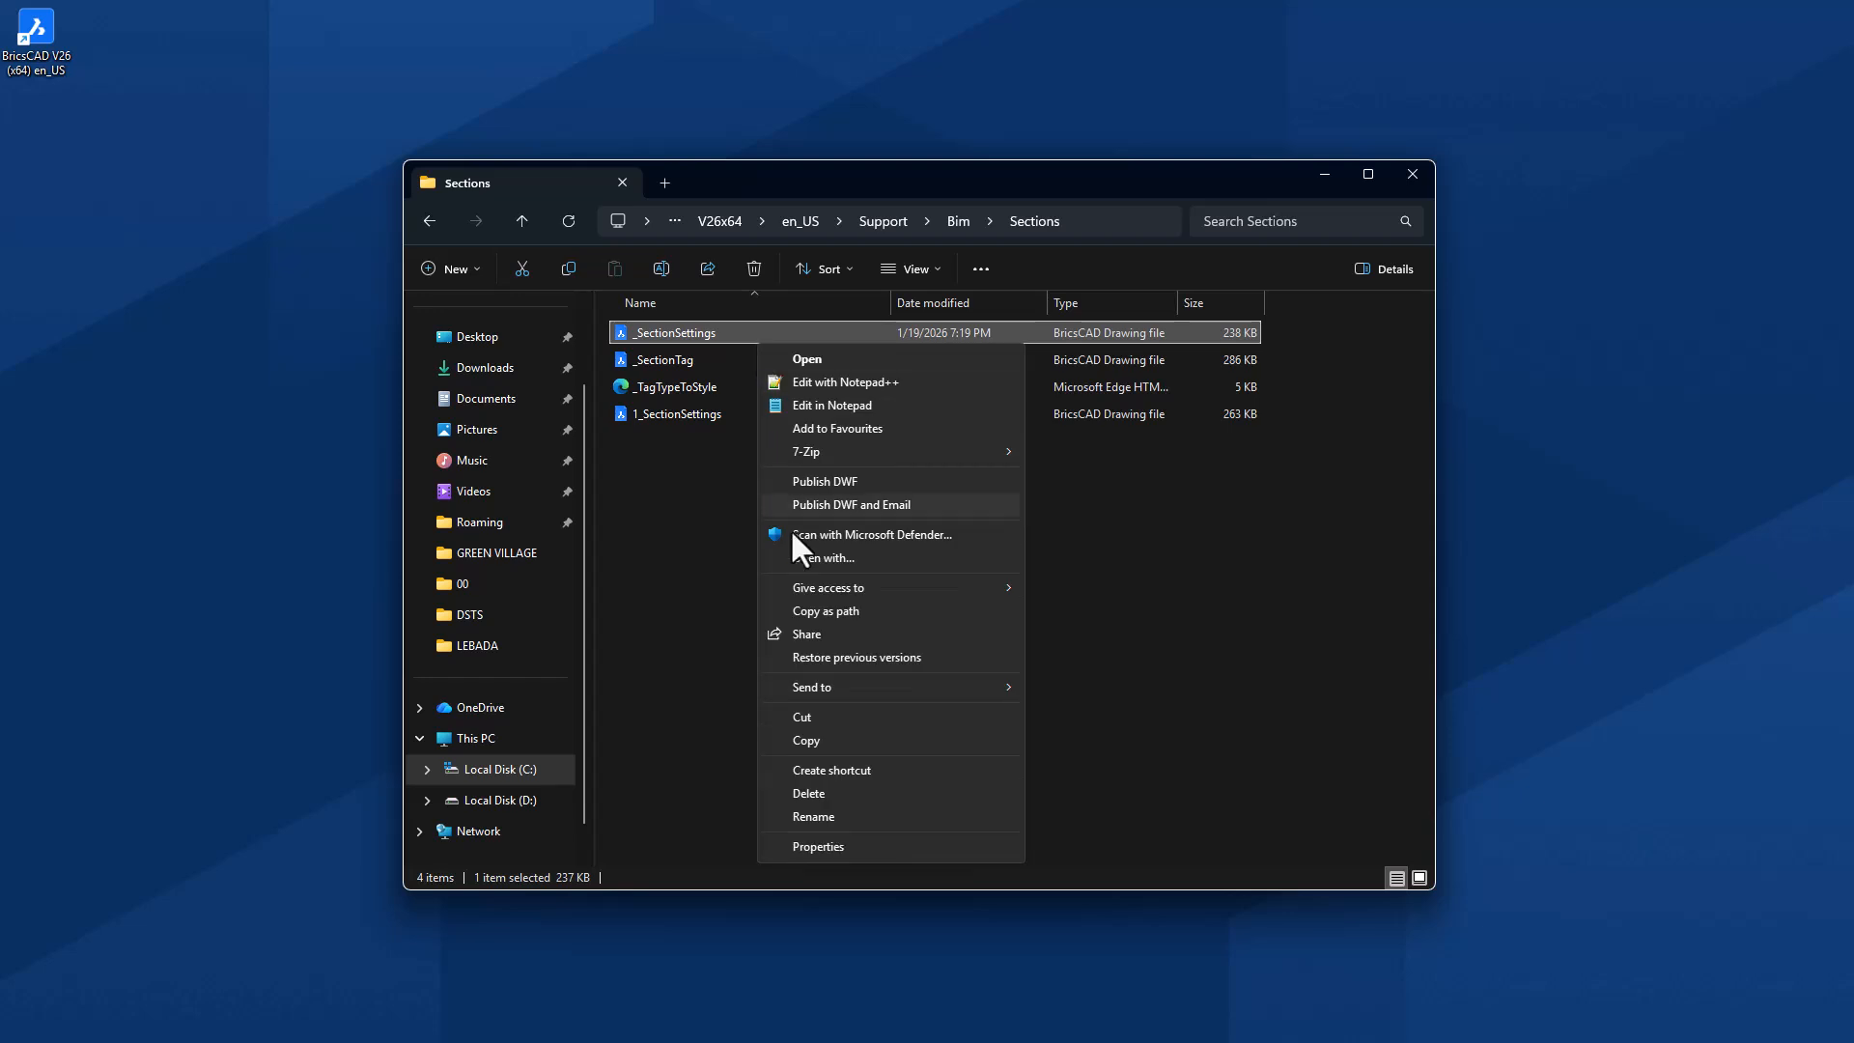
click(823, 784)
Rename the 1_SectionSettings drawing as _SectionSettings in the V26x64 Bim\Sections folder.
click(734, 388)
right_click(734, 389)
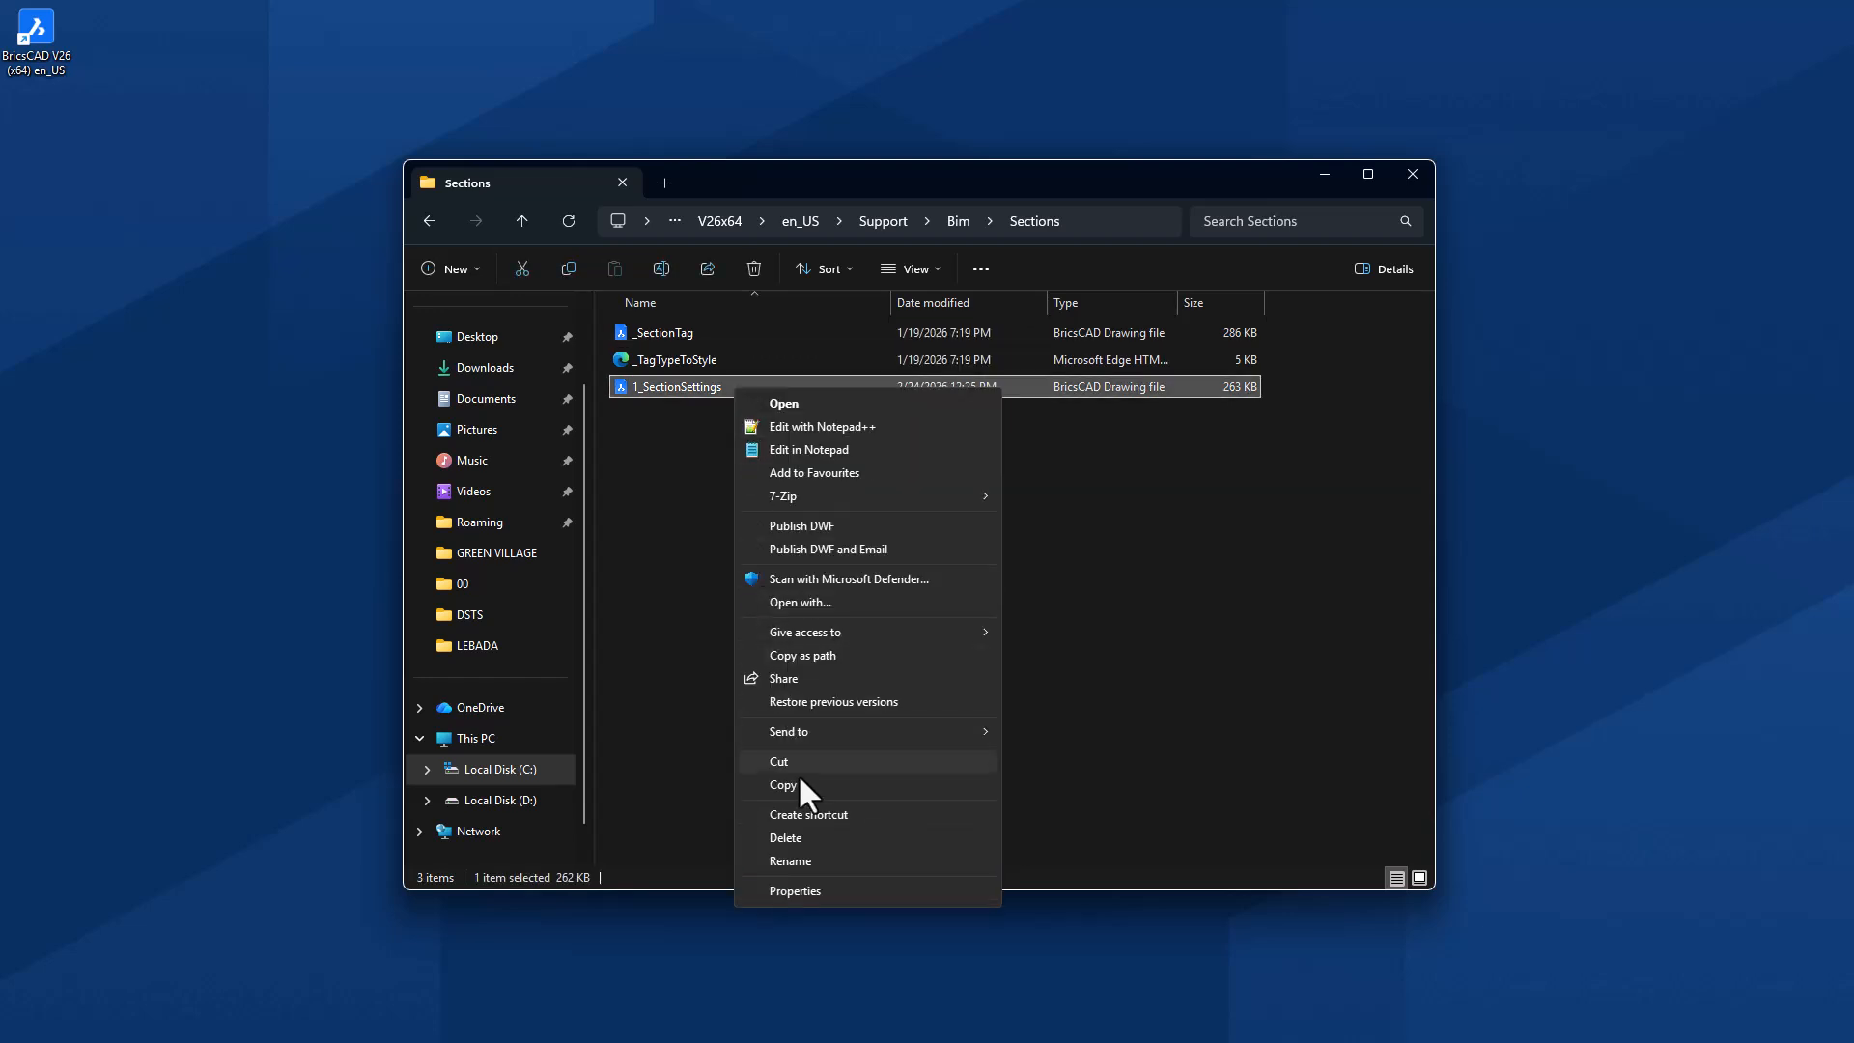
click(804, 861)
click(636, 391)
key(BackSpace)
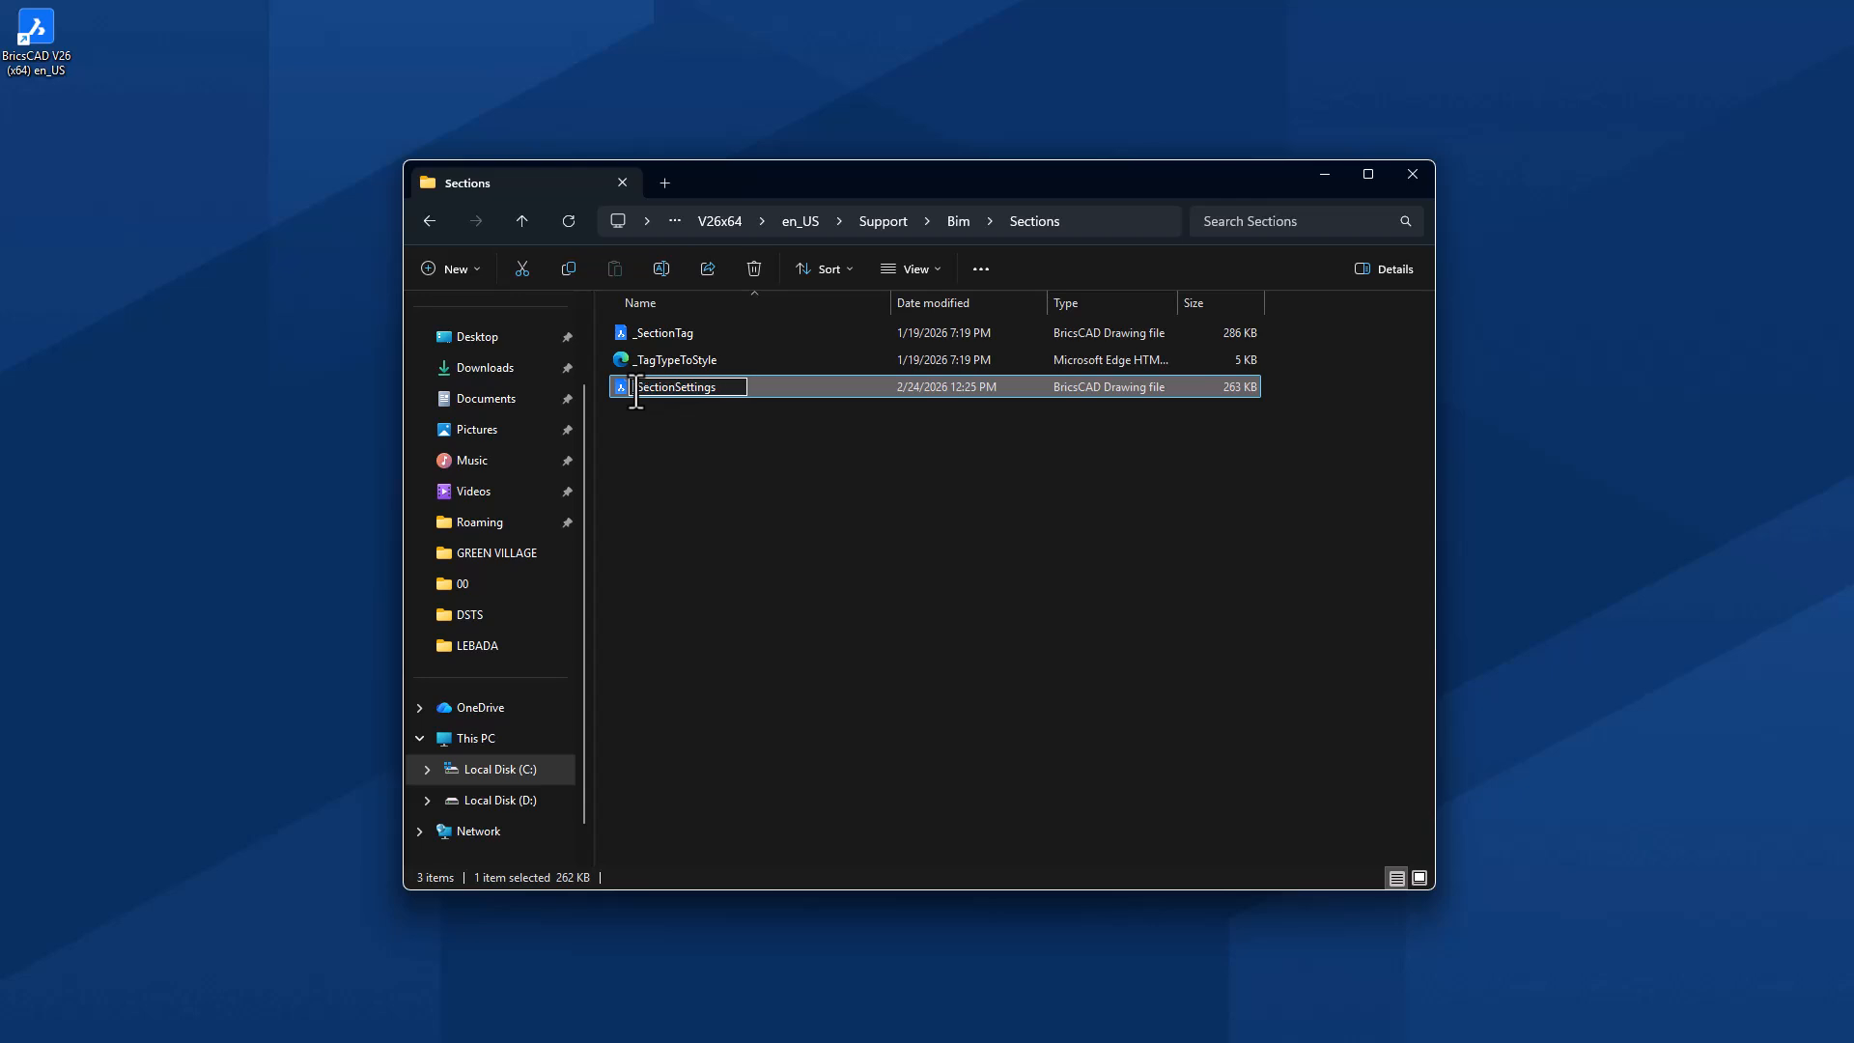
key(Return)
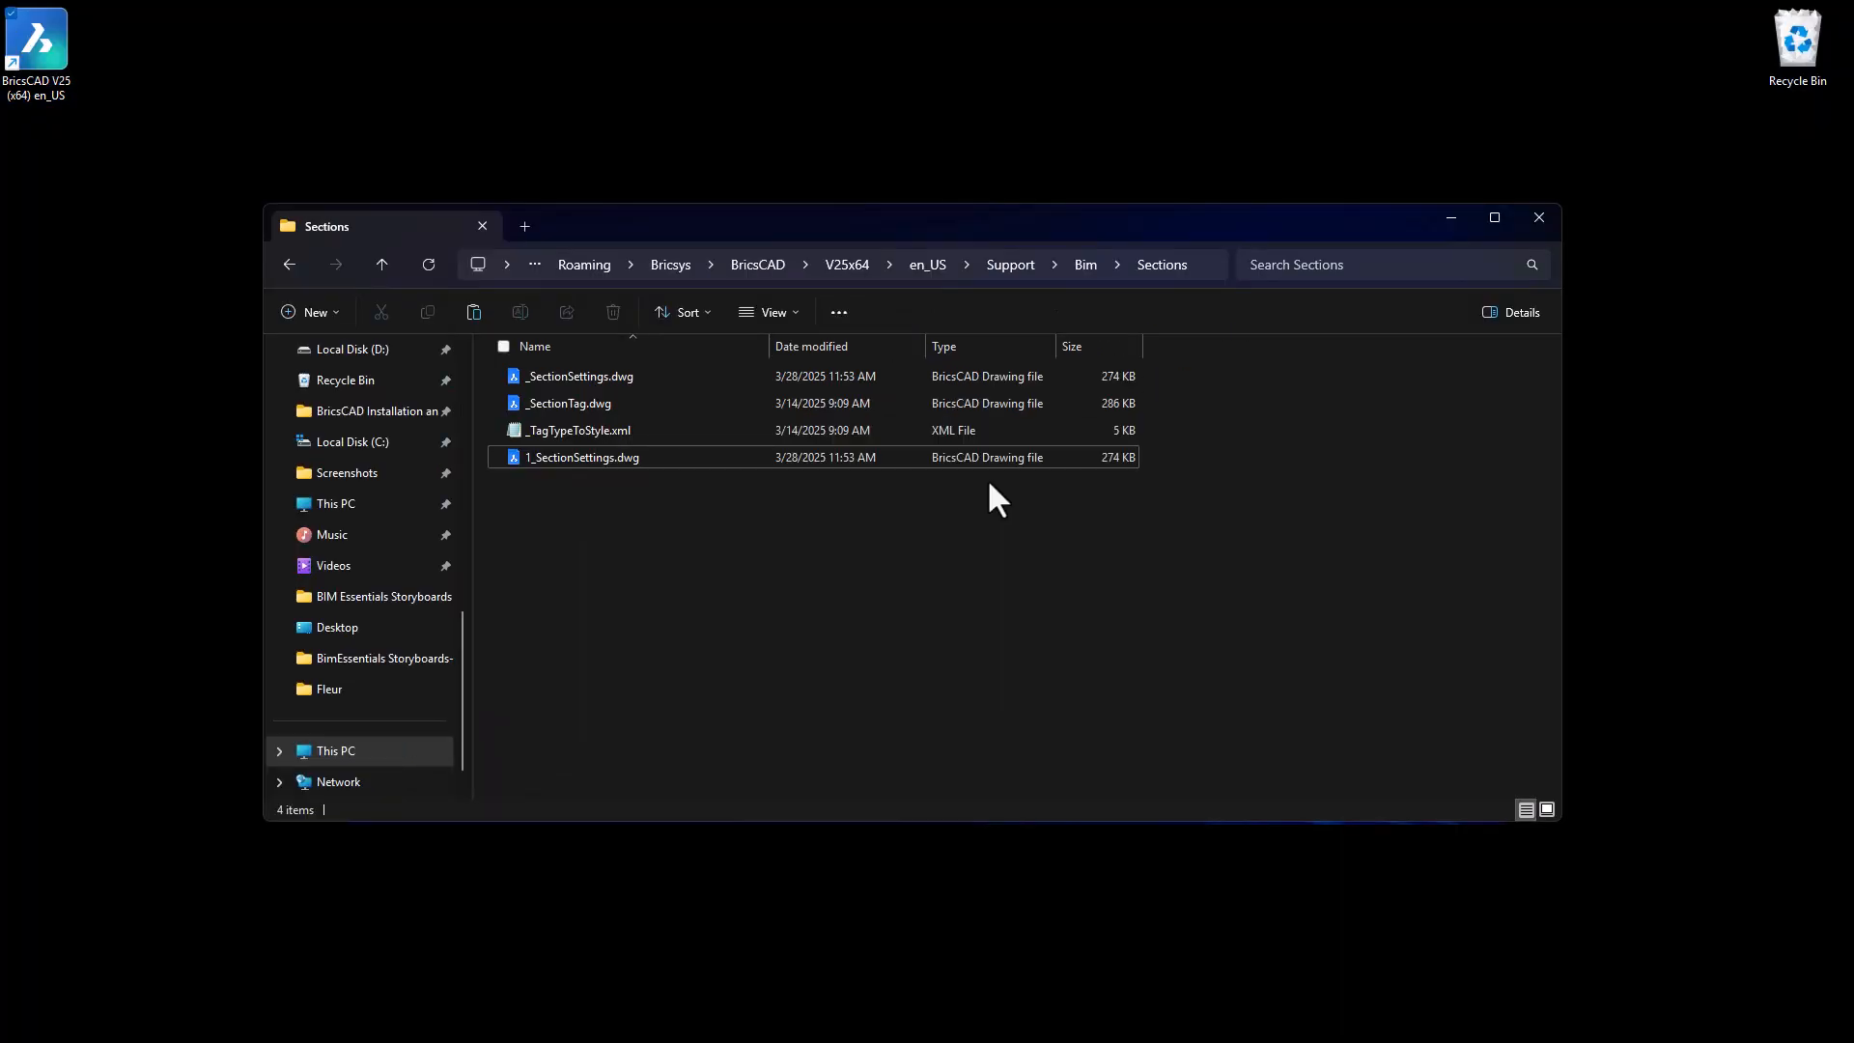
In the V25x64 Bim\Sections folder, delete the original _SectionSettings.dwg and rename 1_SectionSettings.dwg as _SectionSettings.dwg.
click(572, 381)
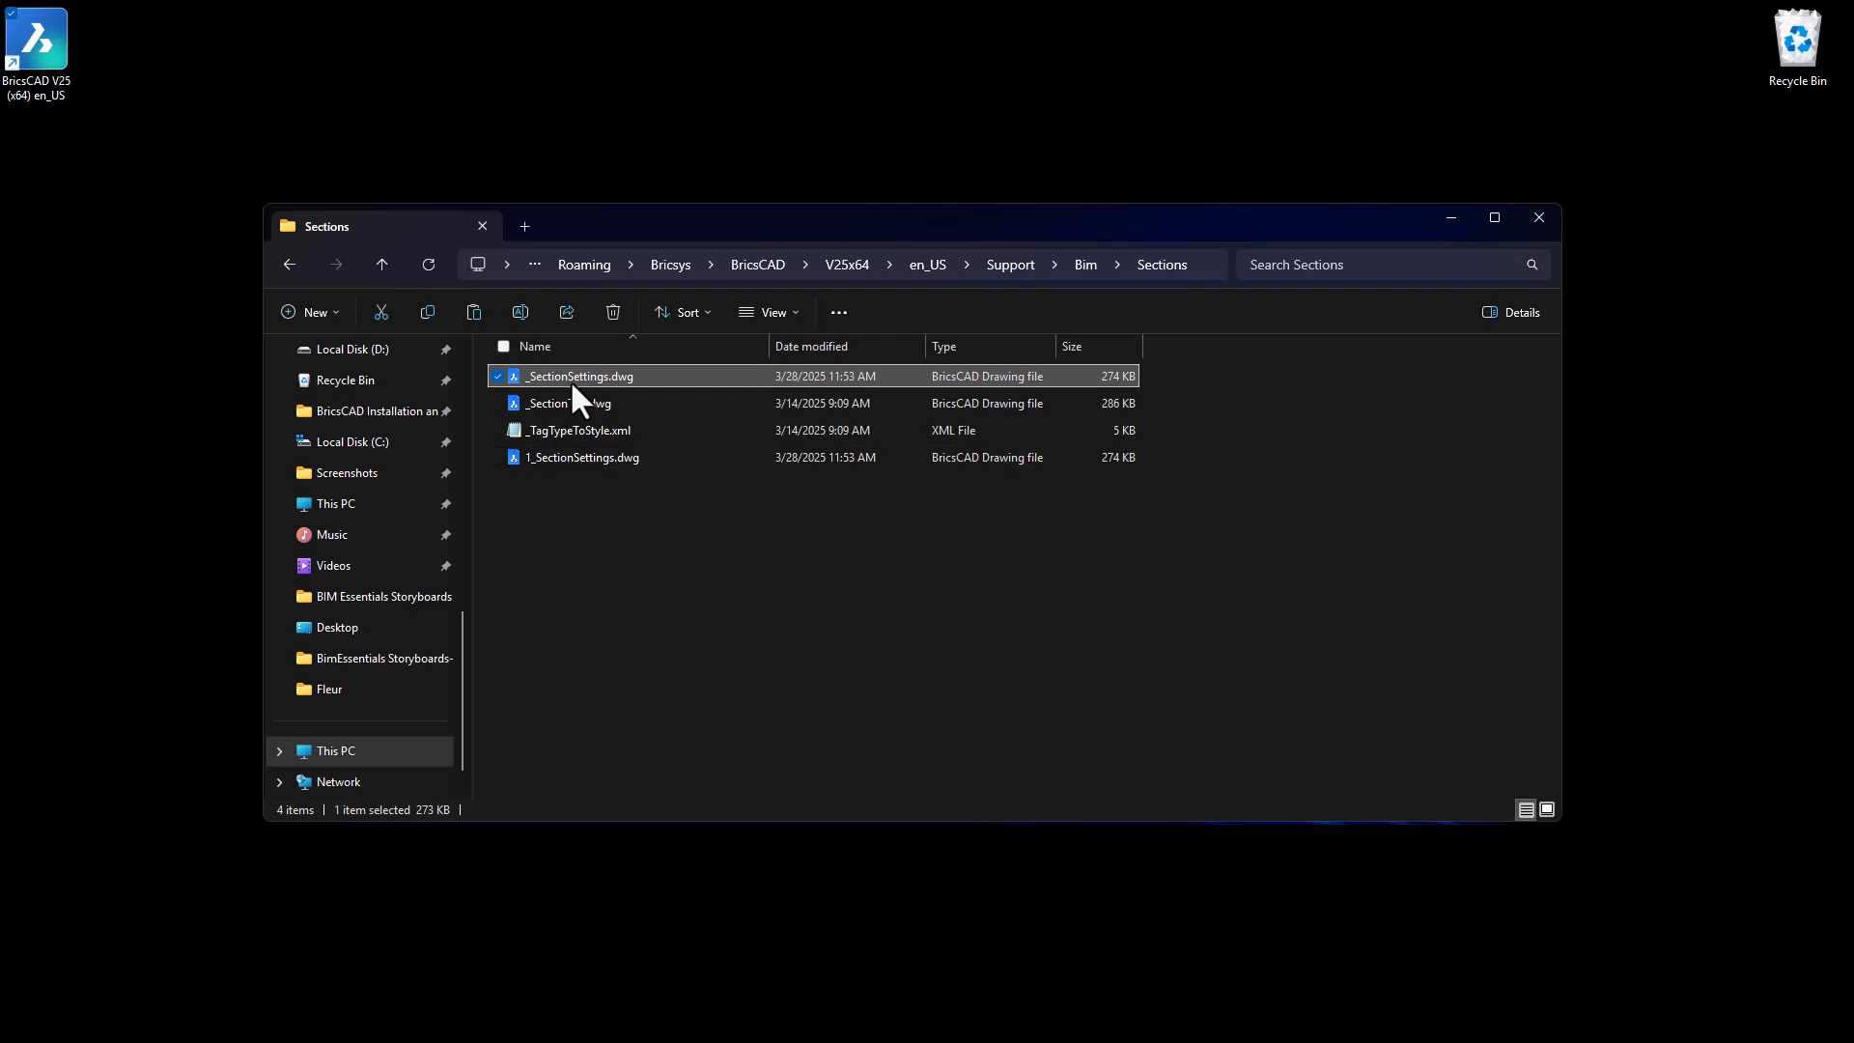
key(Delete)
click(606, 421)
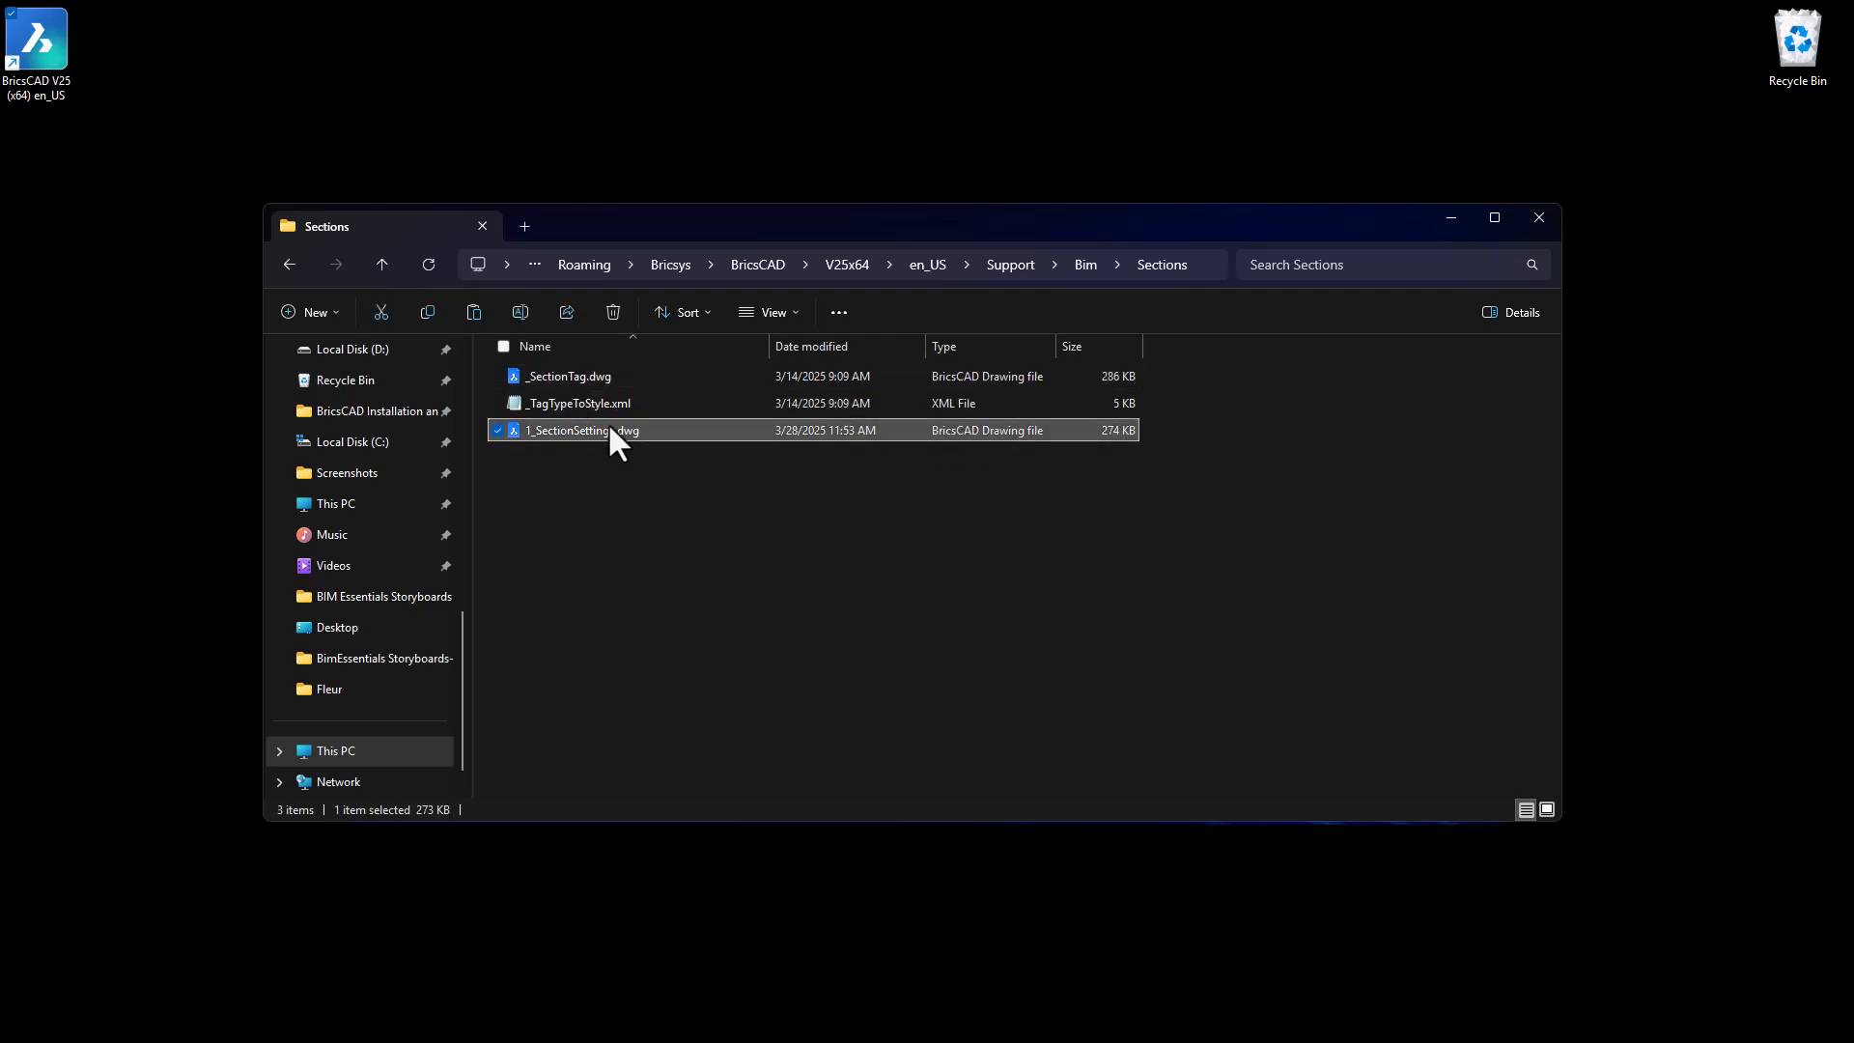
right_click(609, 424)
click(734, 446)
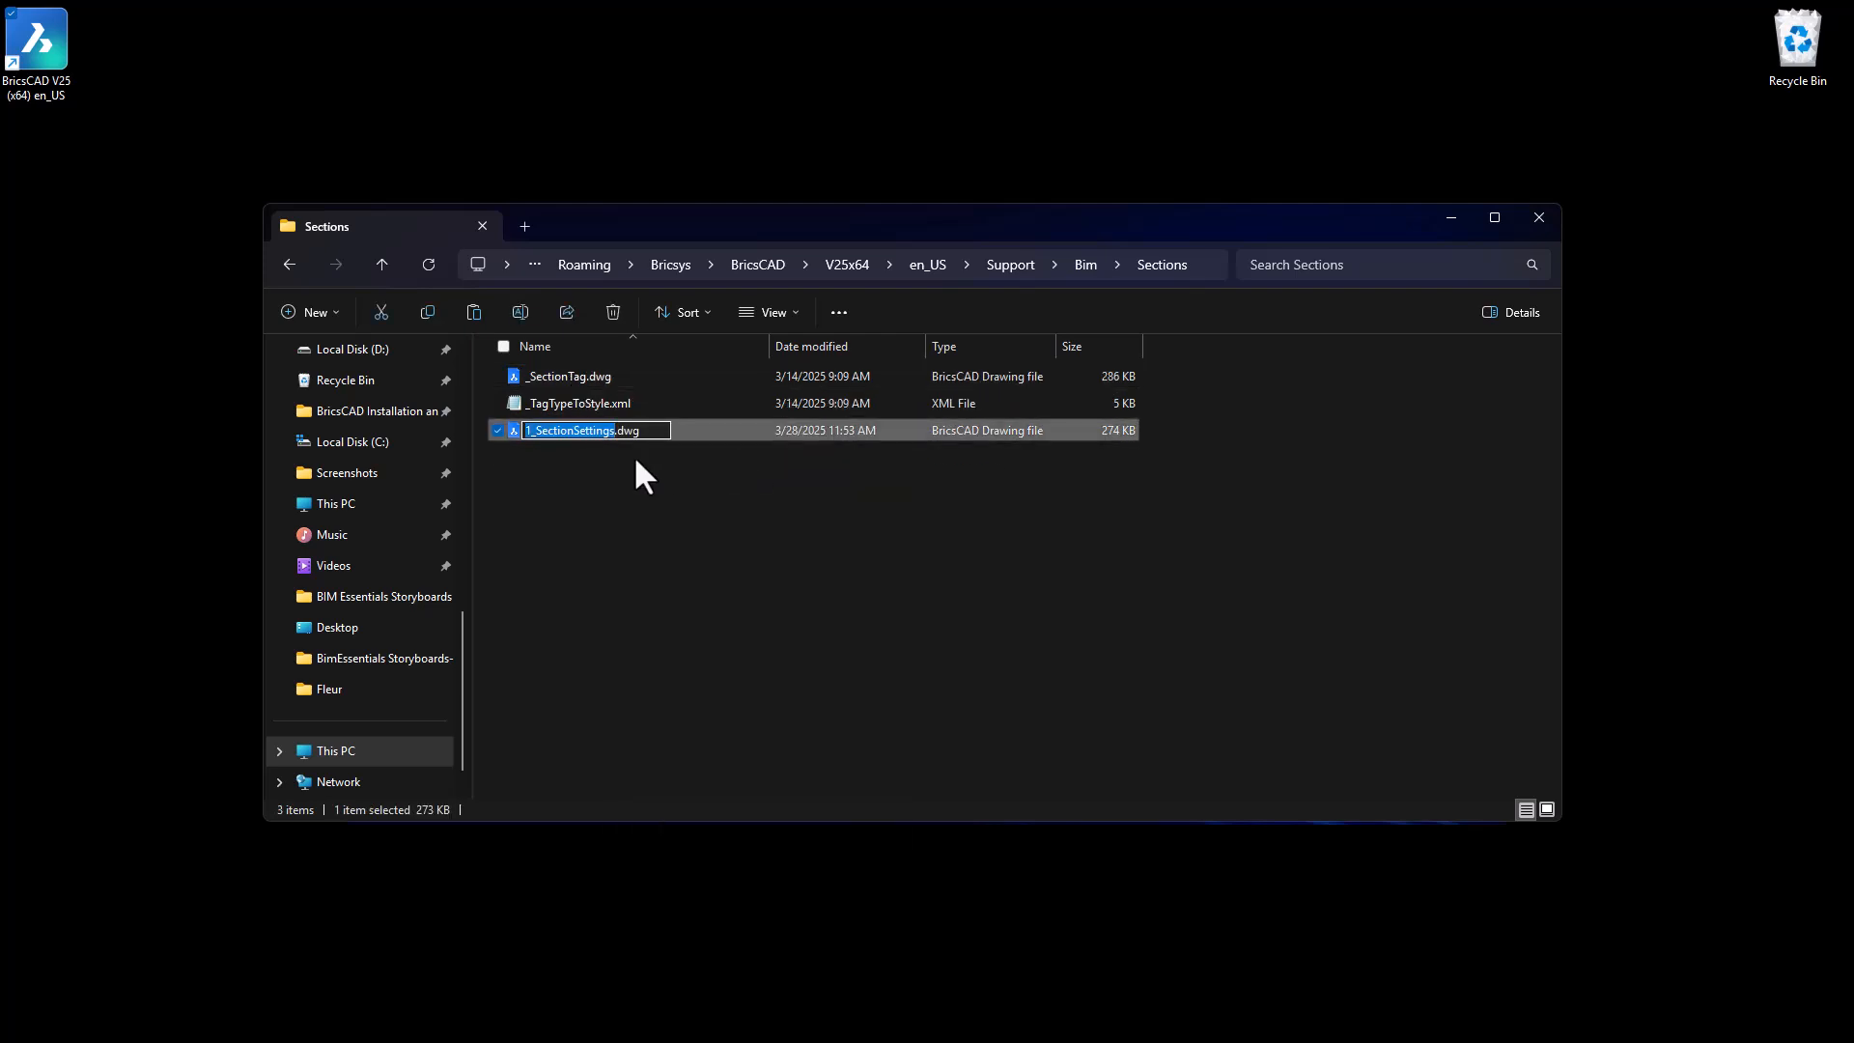
key(Home)
key(Delete)
key(Return)
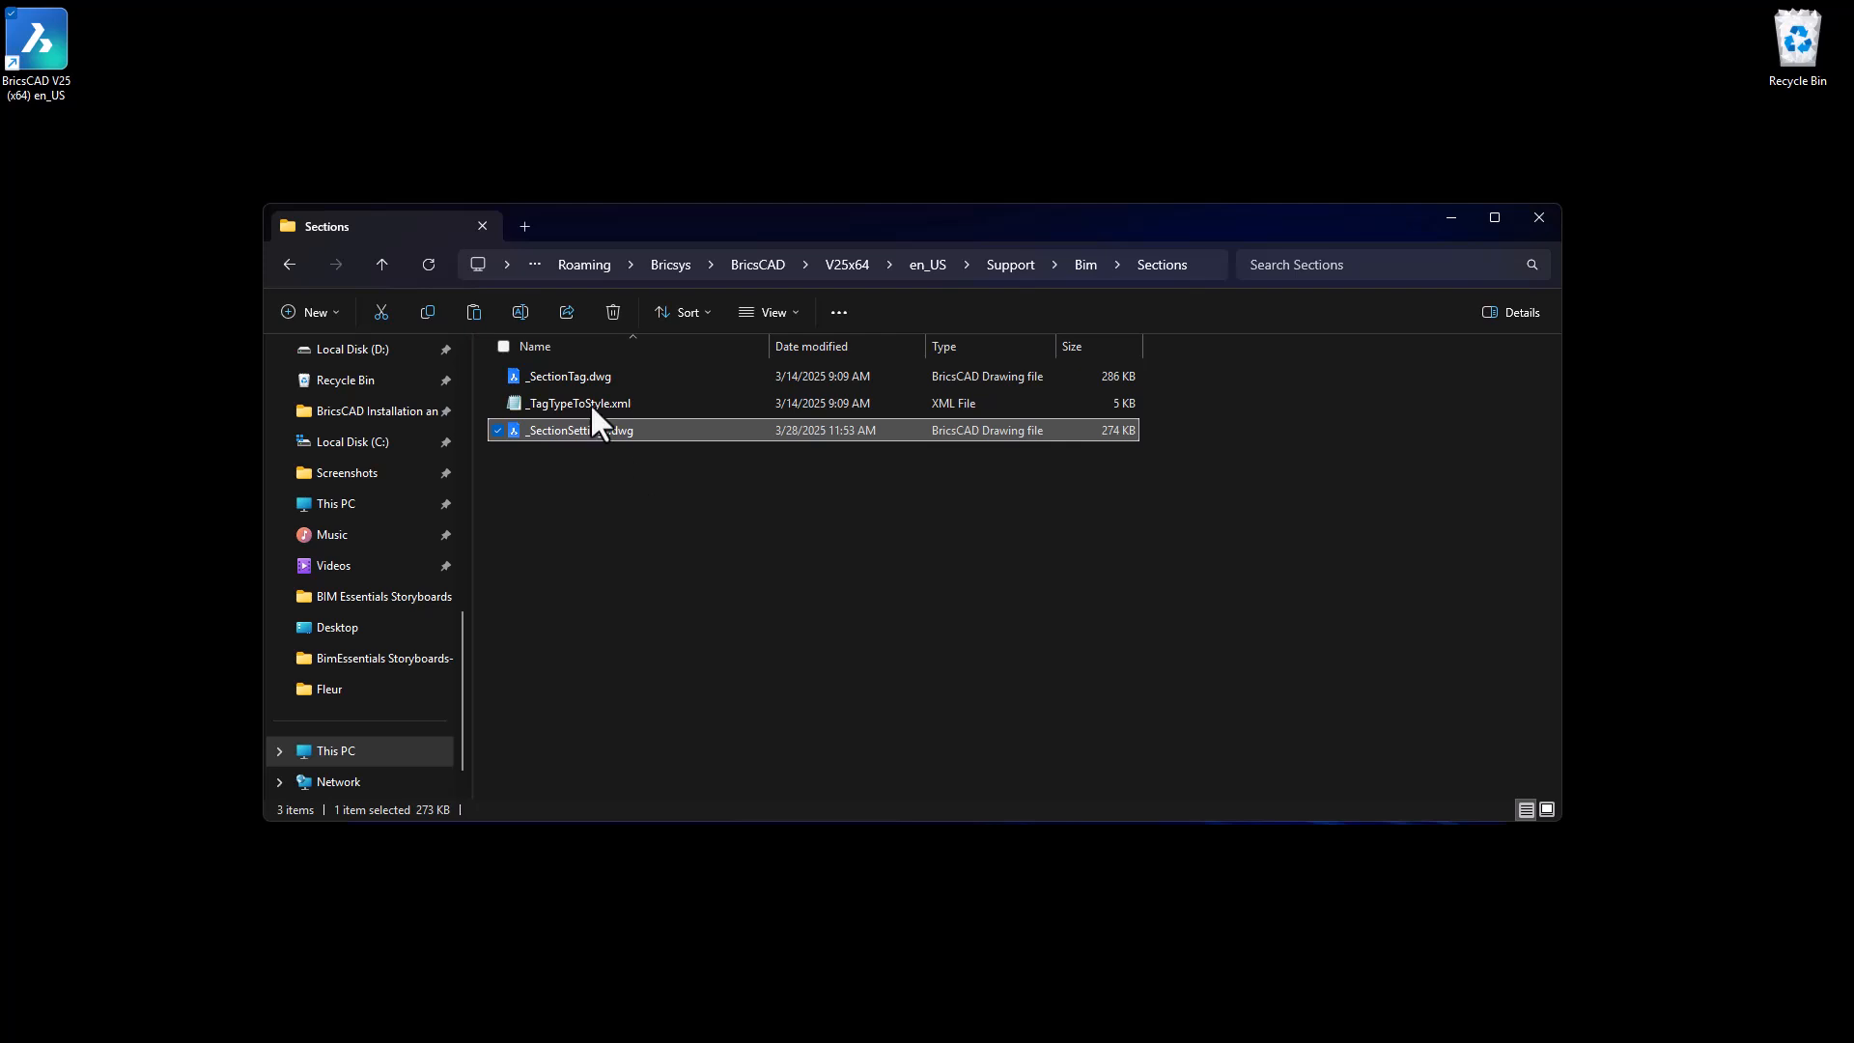